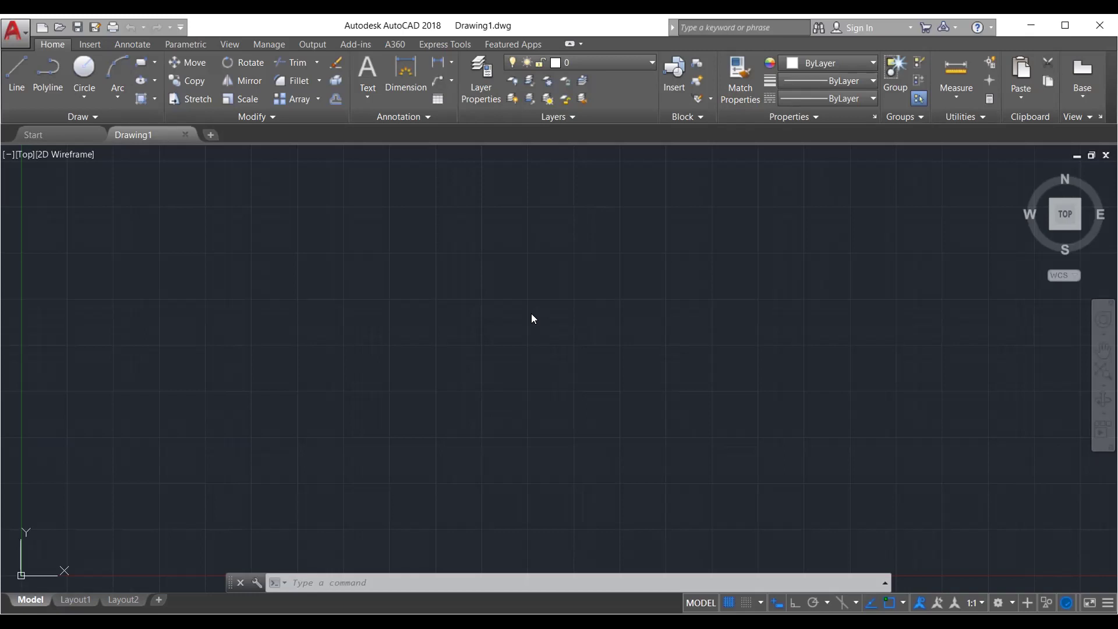
Draw two circles with radii of about 2.00 and 3.23 side by side, and two overlapping rectangles across them
click(80, 94)
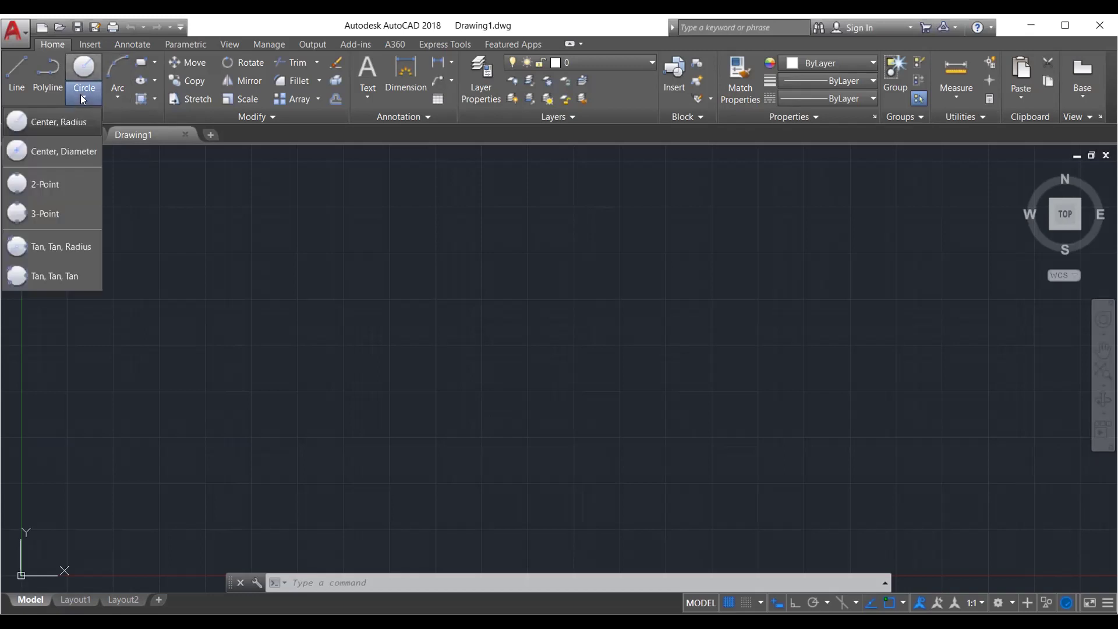
click(78, 114)
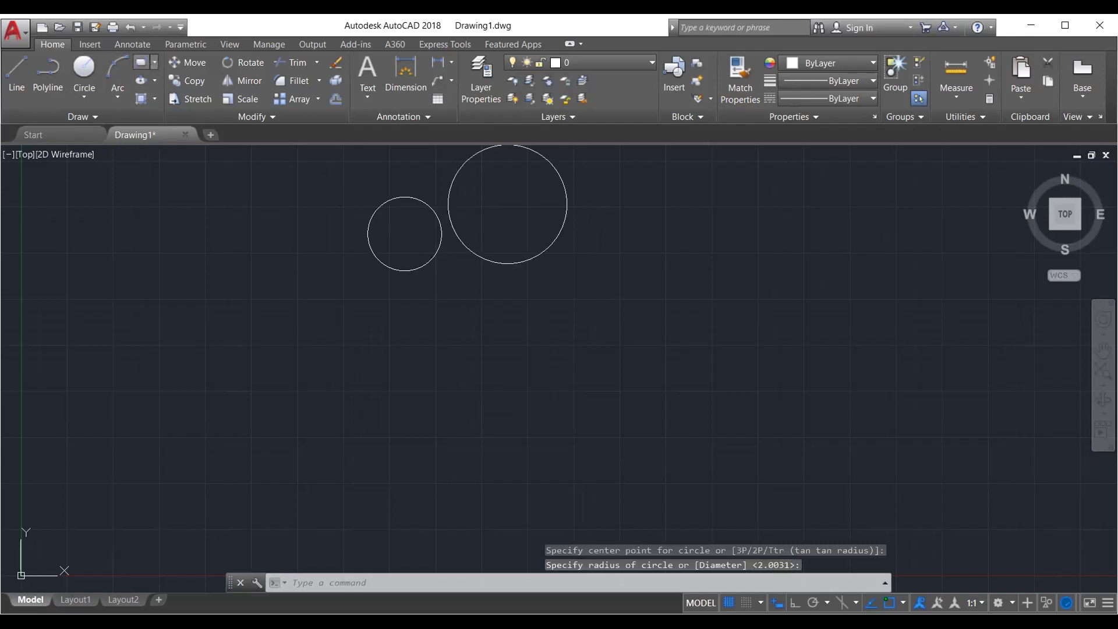
click(350, 194)
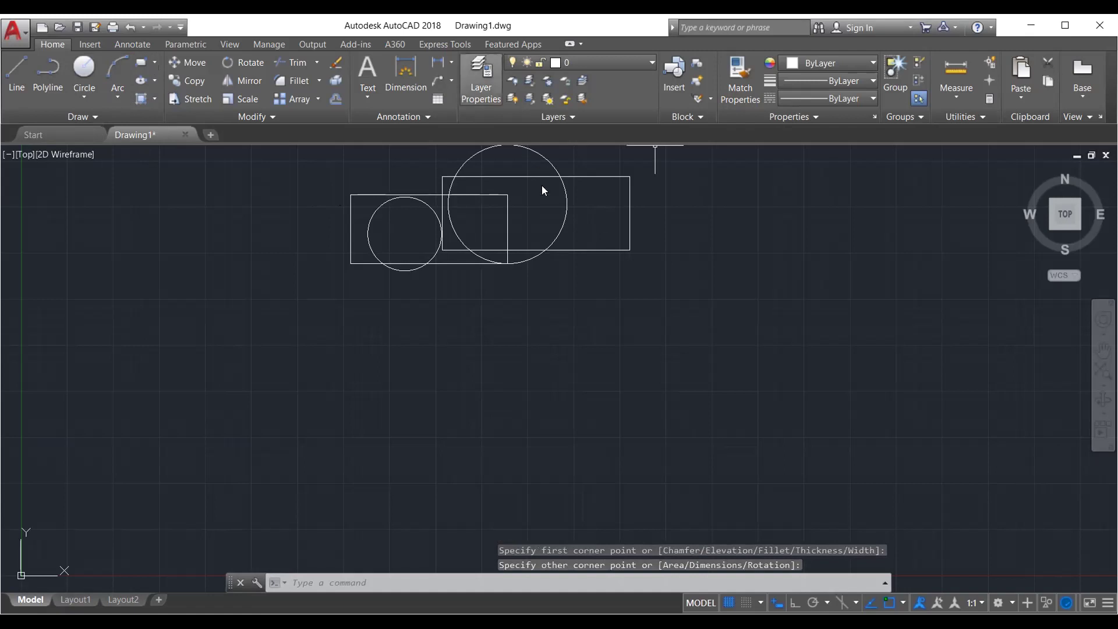
Create two new layers named Circles and Rectangles
text(la)
key(Return)
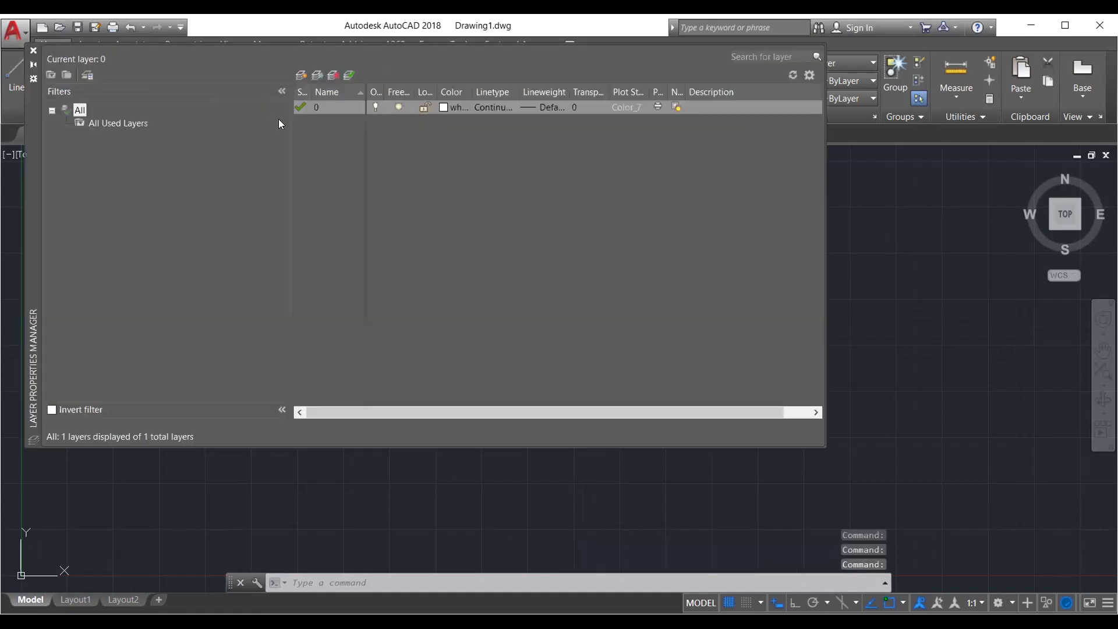
click(301, 75)
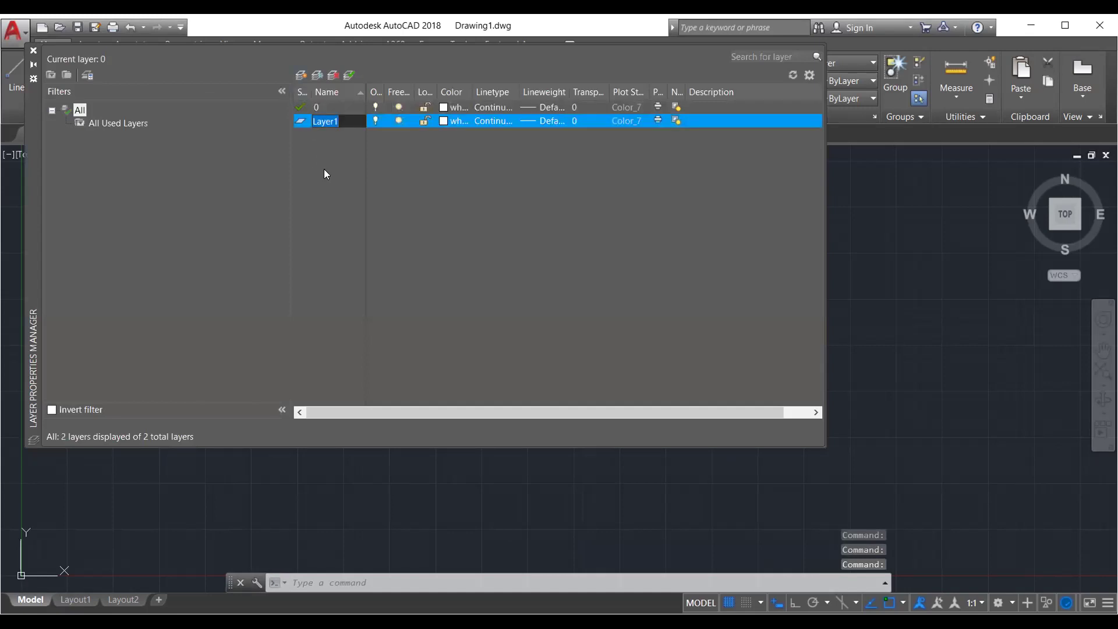
text(Ce)
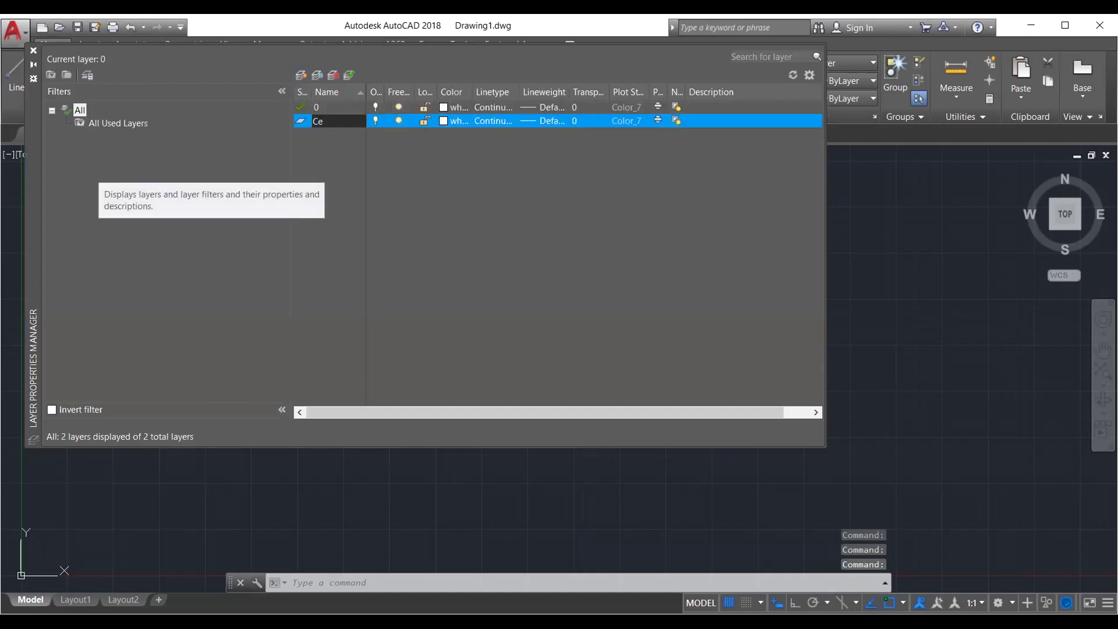
key(BackSpace)
text(ircles)
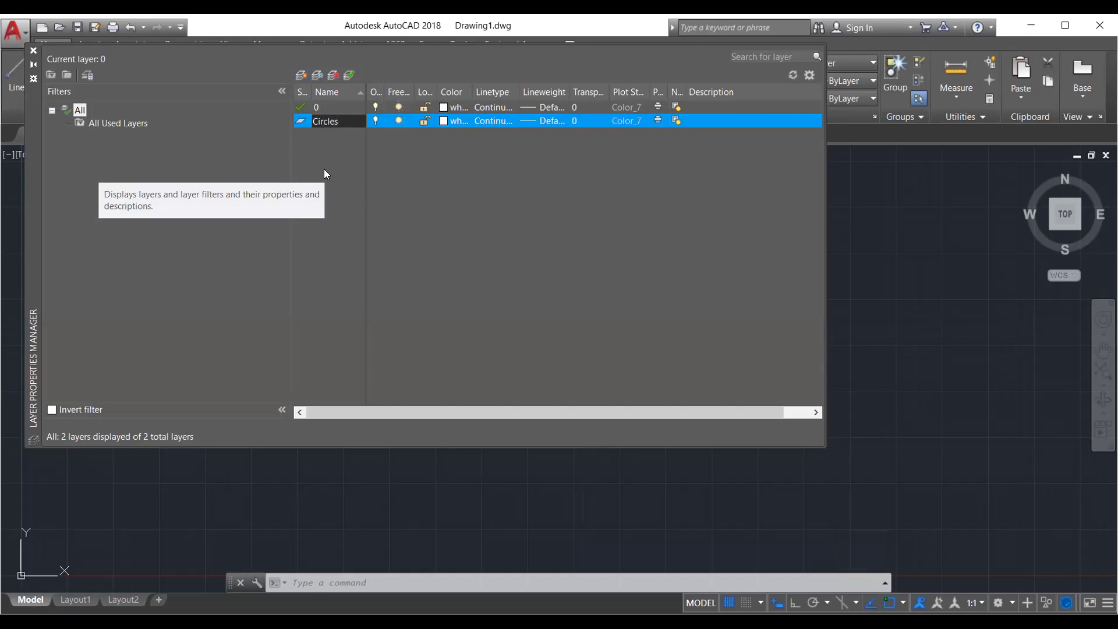
key(Return)
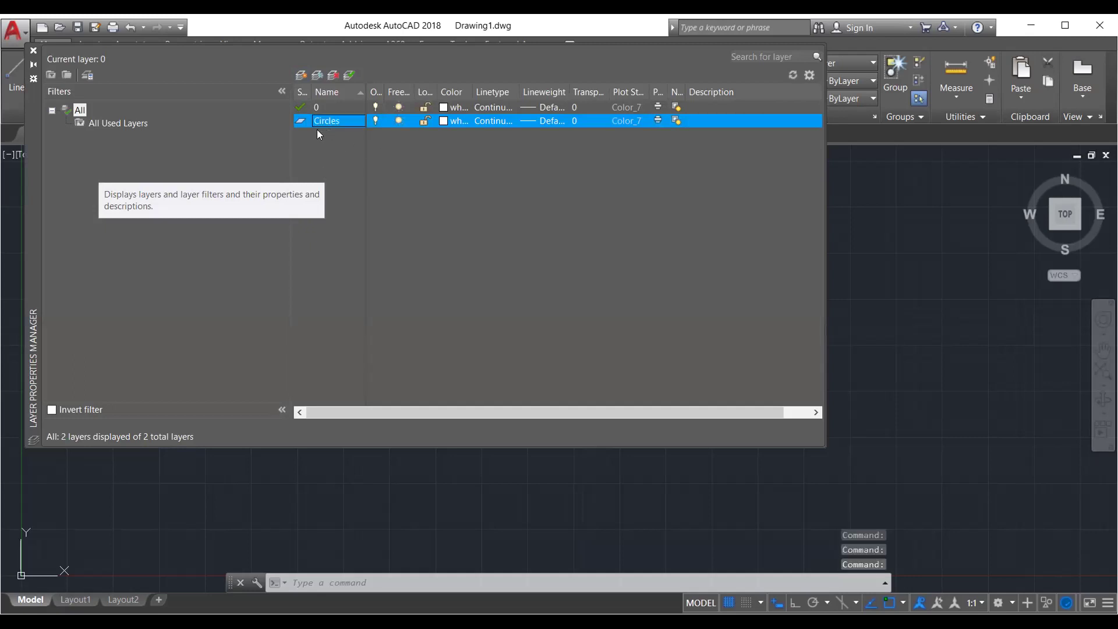
click(300, 76)
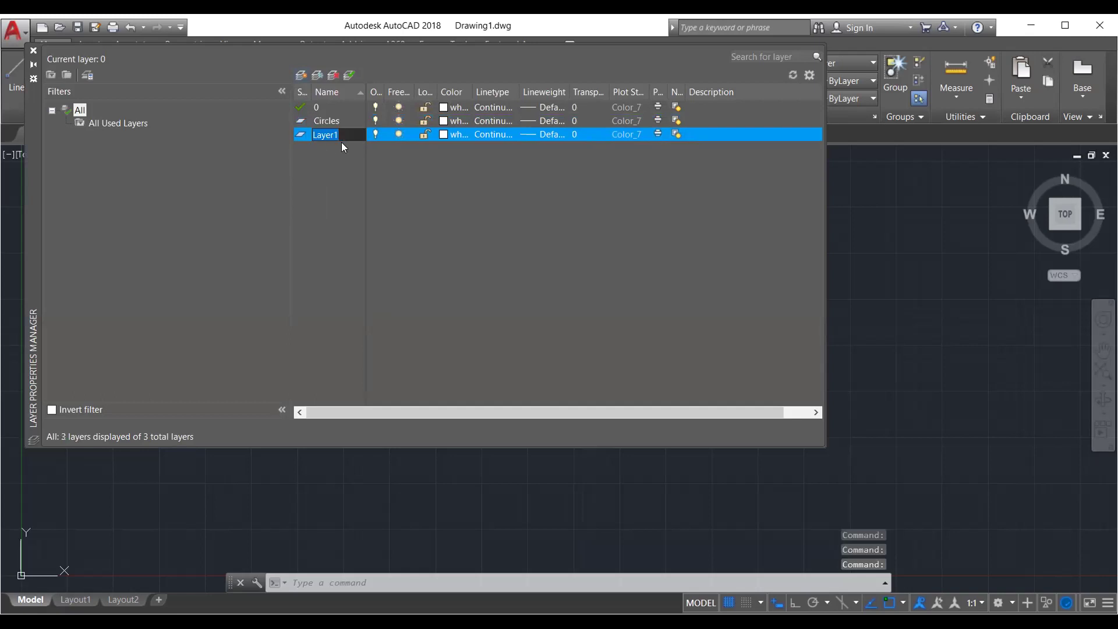
text(Rectangles)
Set the Circles layer's color to green and the Rectangles layer's color to magenta
click(457, 121)
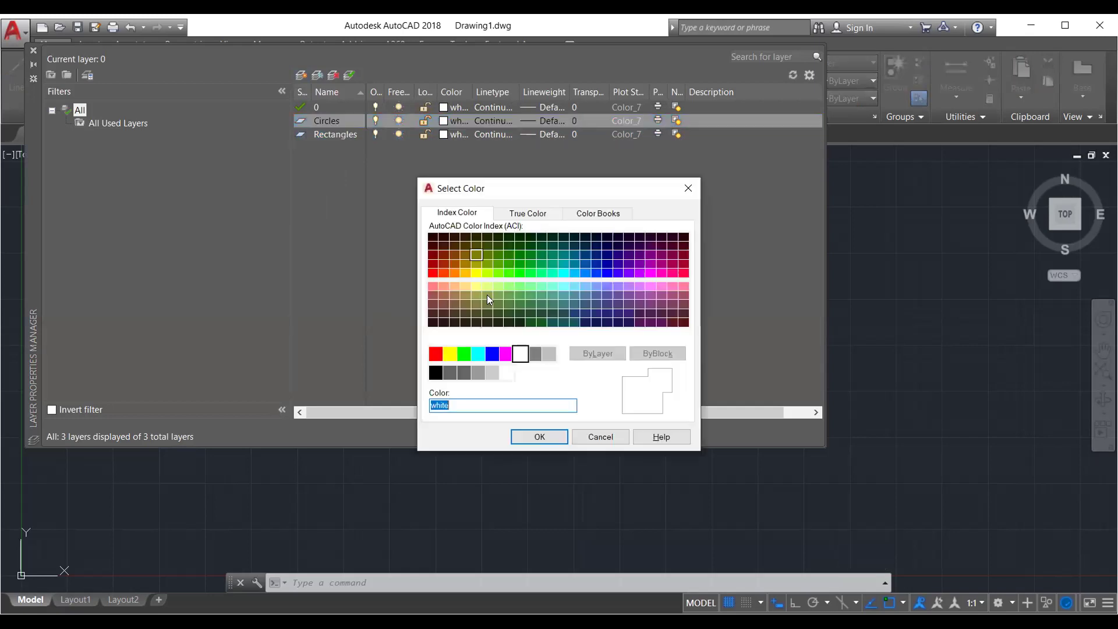
click(464, 354)
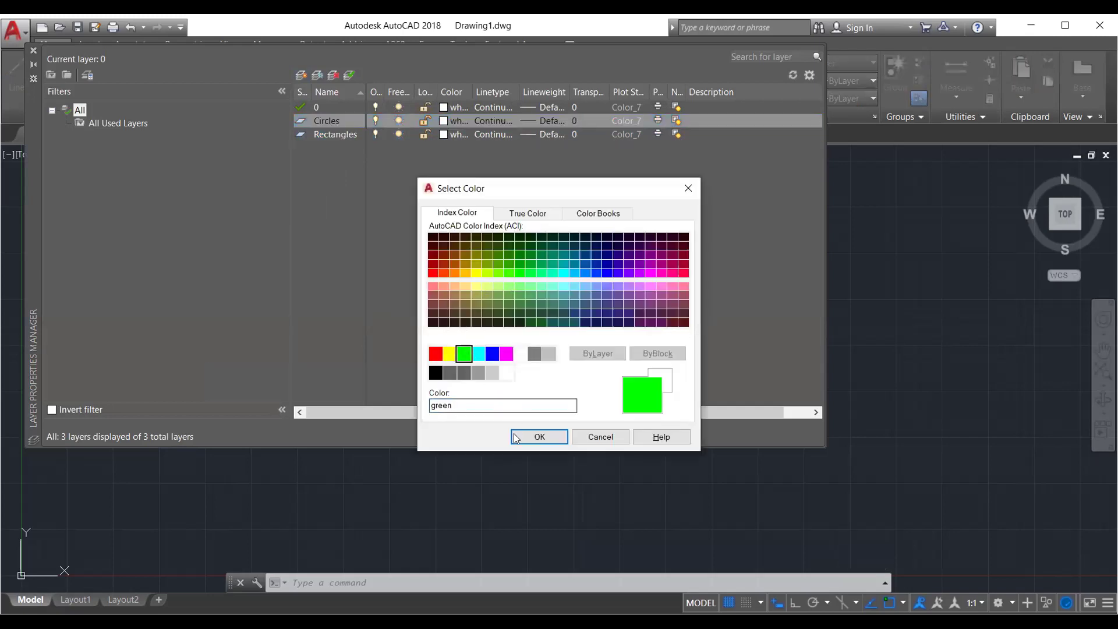
key(Return)
click(444, 135)
click(506, 353)
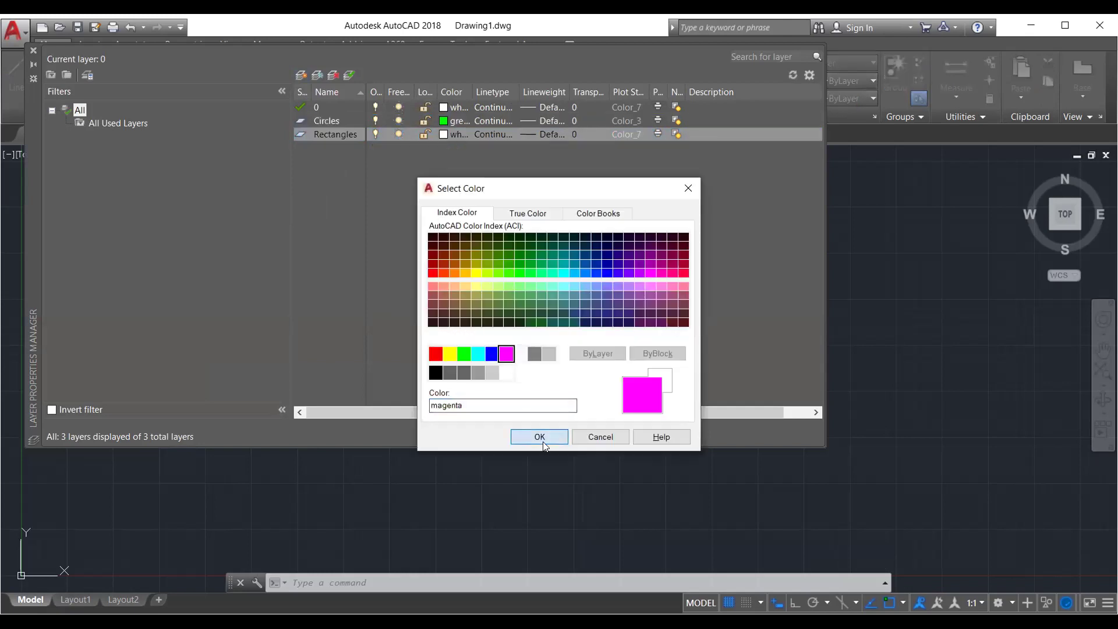
key(Return)
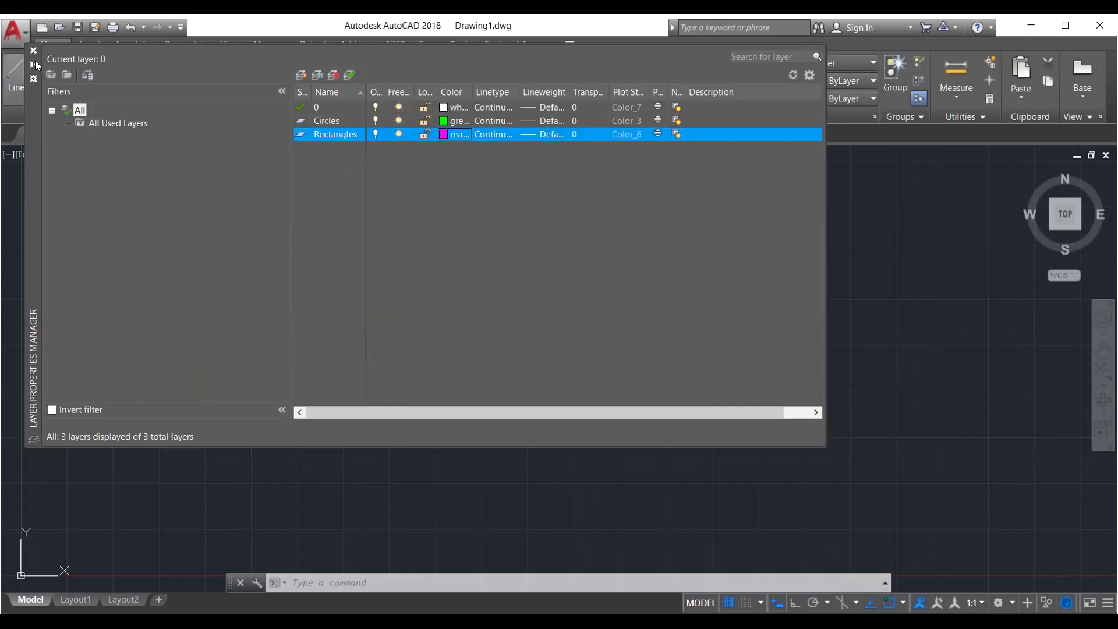
Assign the larger circle to the Circles layer through its properties, and close the properties palette
click(563, 192)
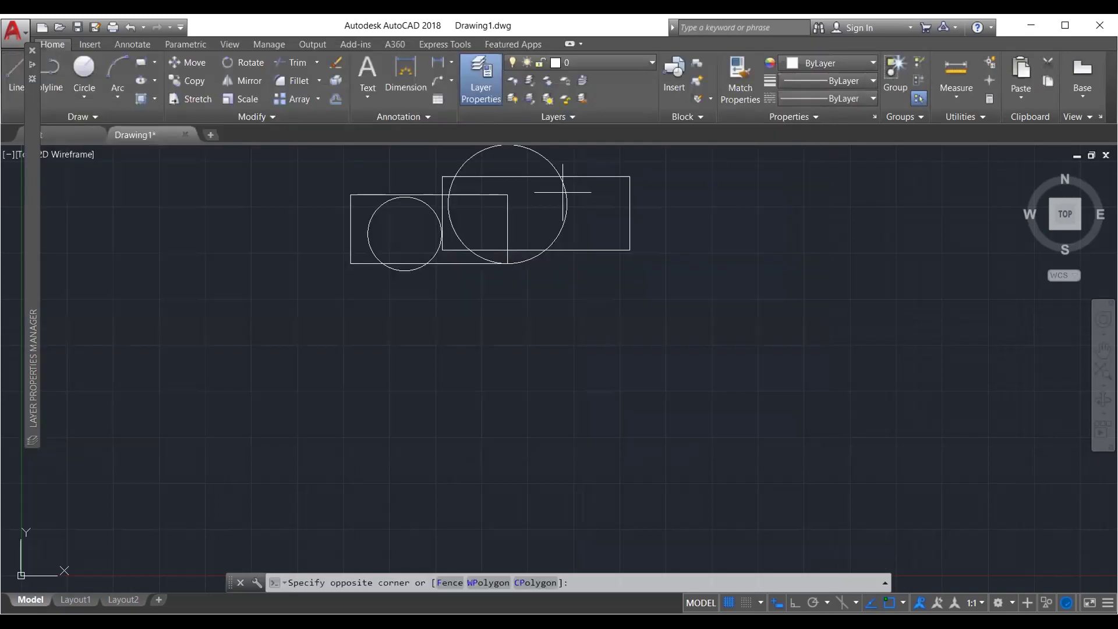
click(561, 217)
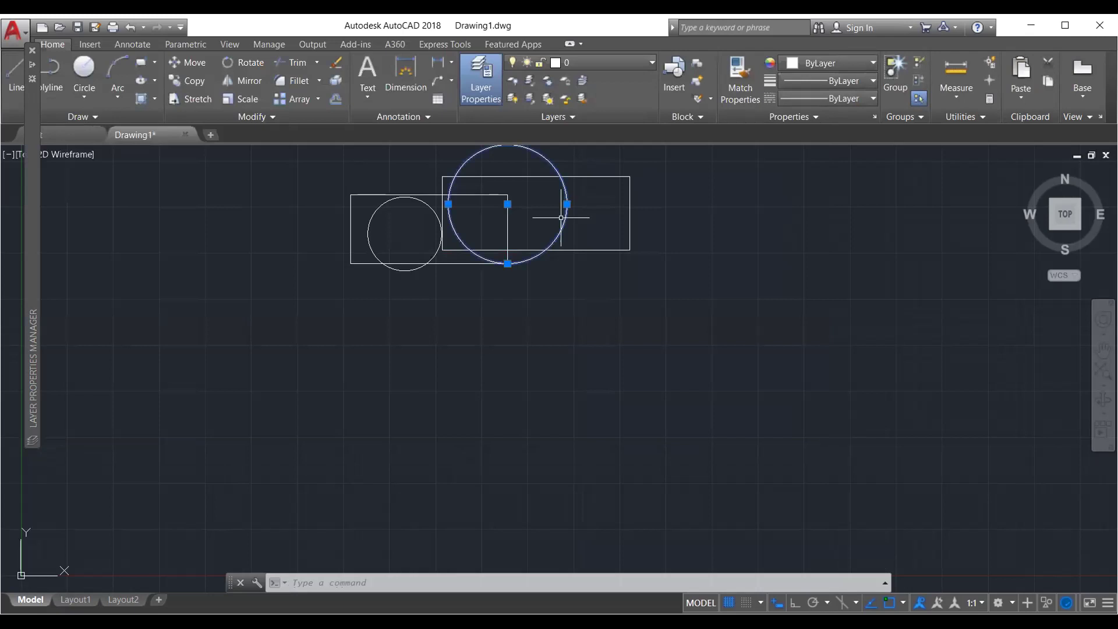
right_click(562, 225)
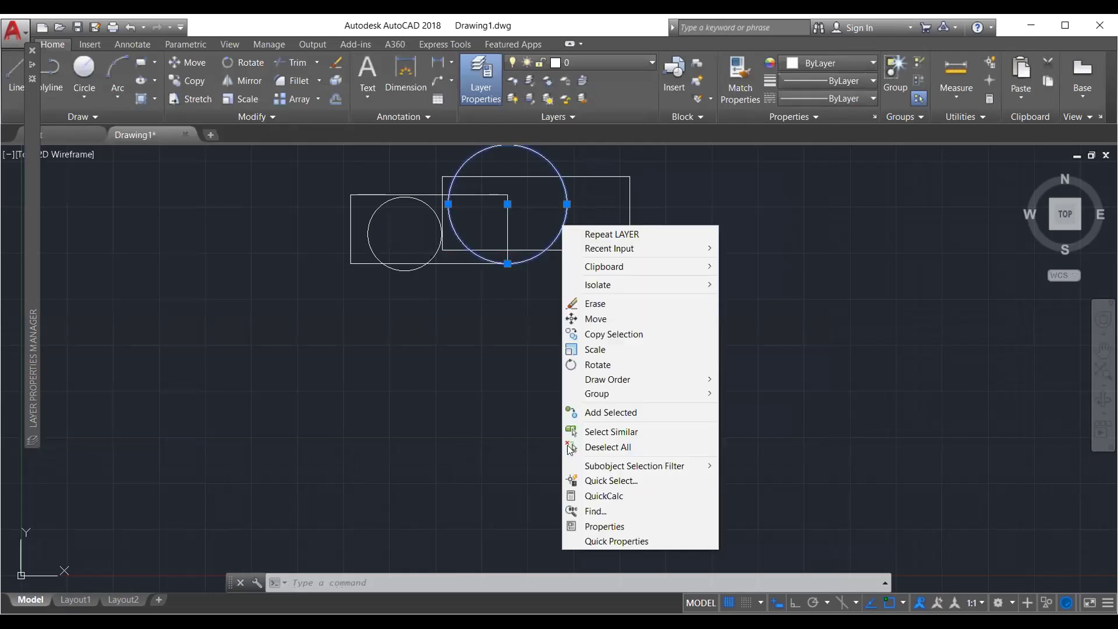
click(594, 523)
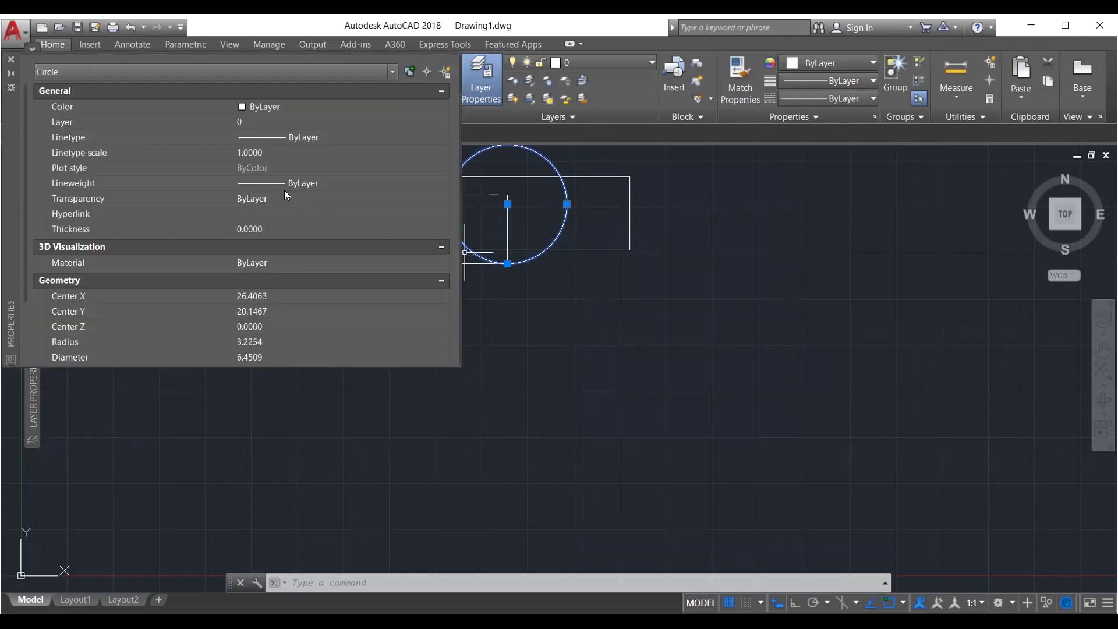
click(286, 122)
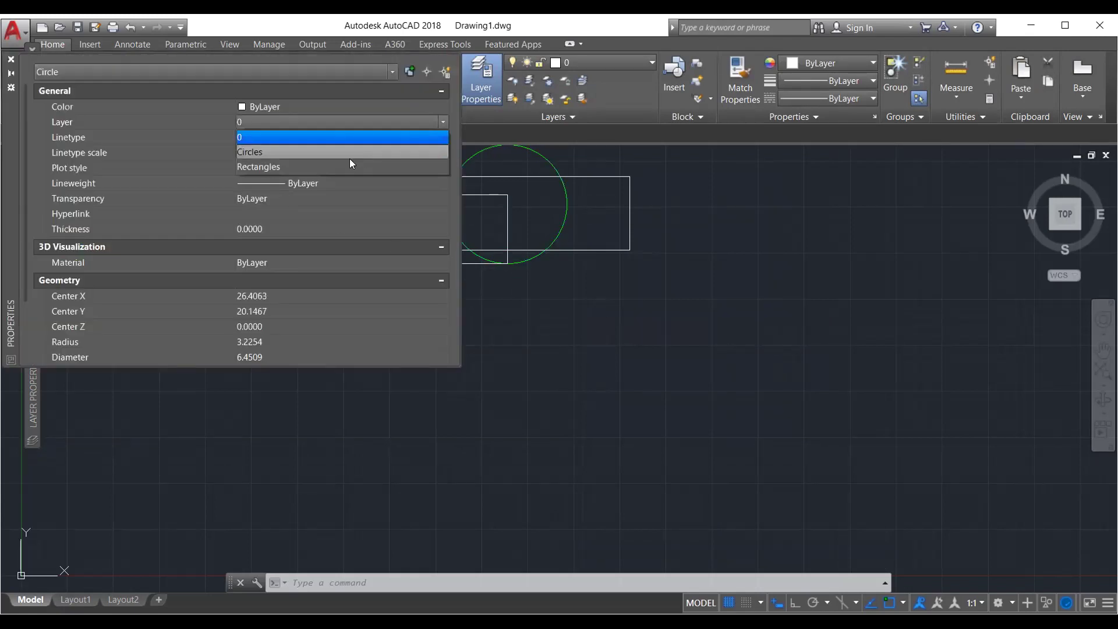
click(351, 150)
key(Escape)
key(Escape)
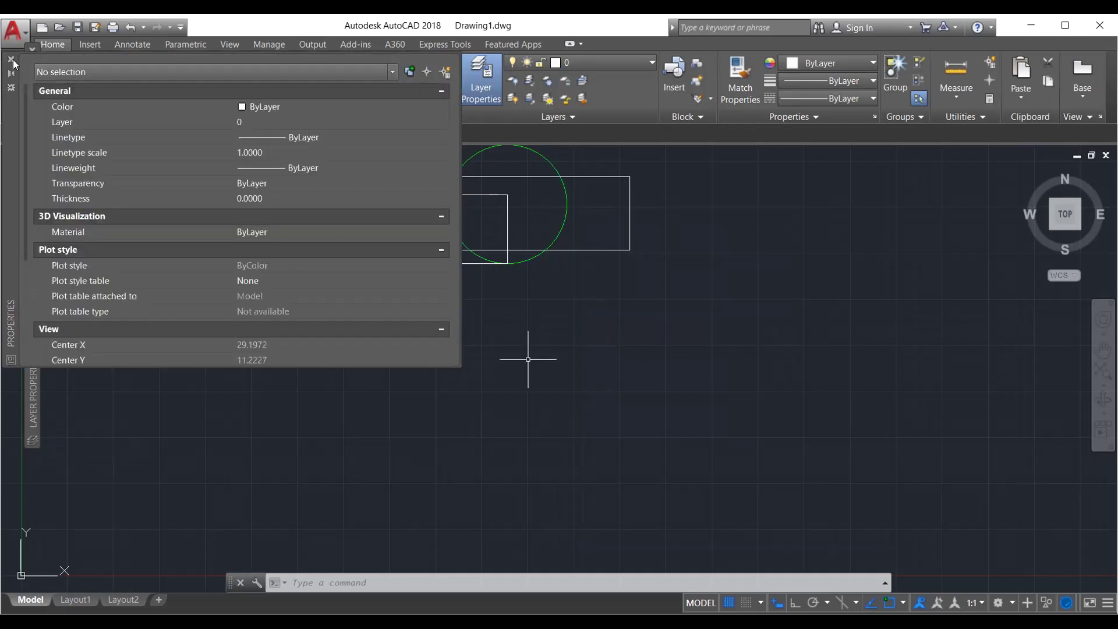
click(11, 59)
Assign the smaller circle to the Circles layer and clear the selection
click(429, 208)
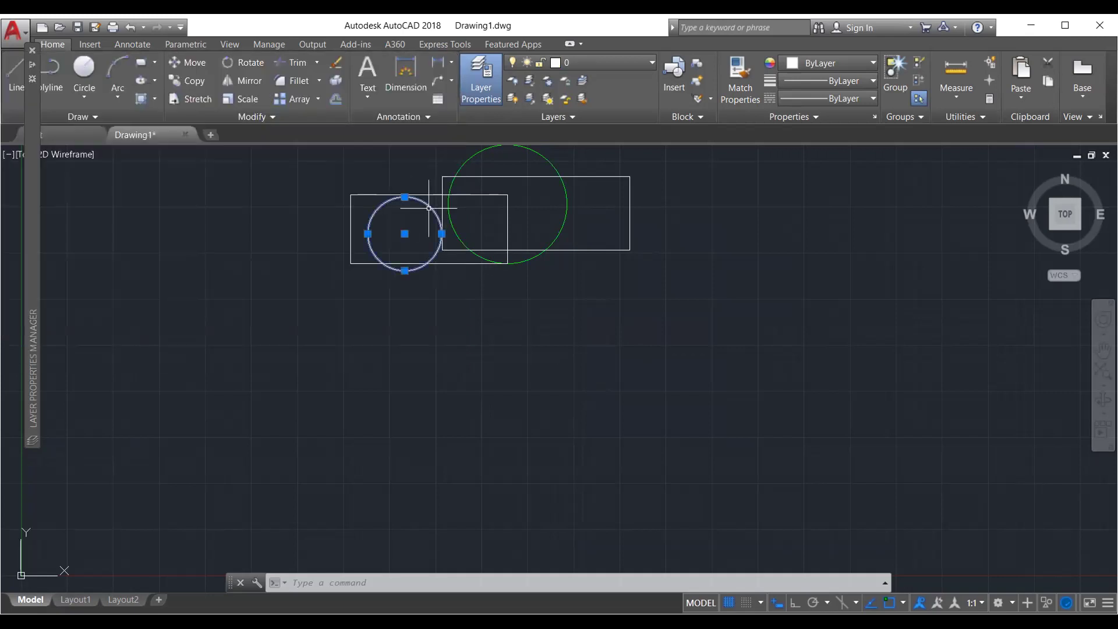
key(ctrl+1)
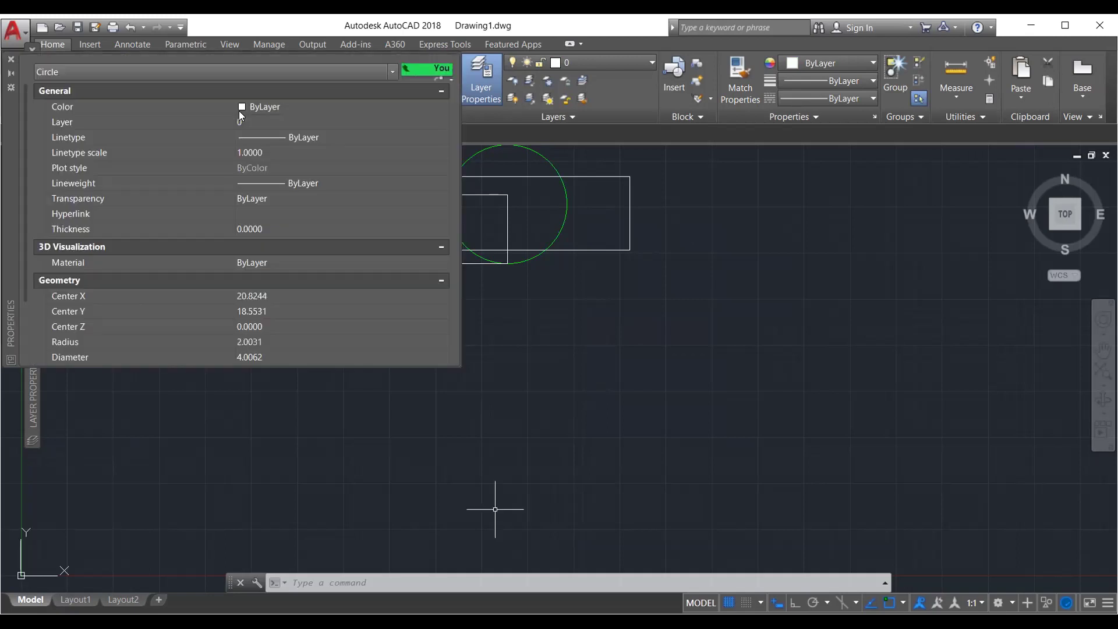
click(325, 120)
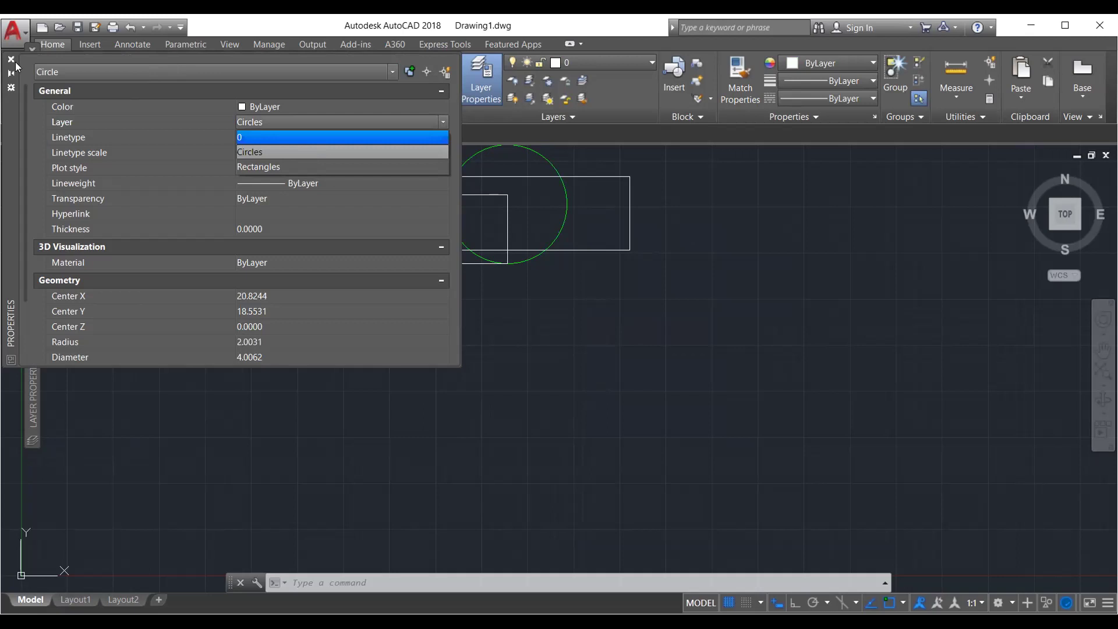
click(343, 152)
click(625, 177)
key(Escape)
Assign both rectangles together to the Rectangles layer and clear the selection
click(625, 178)
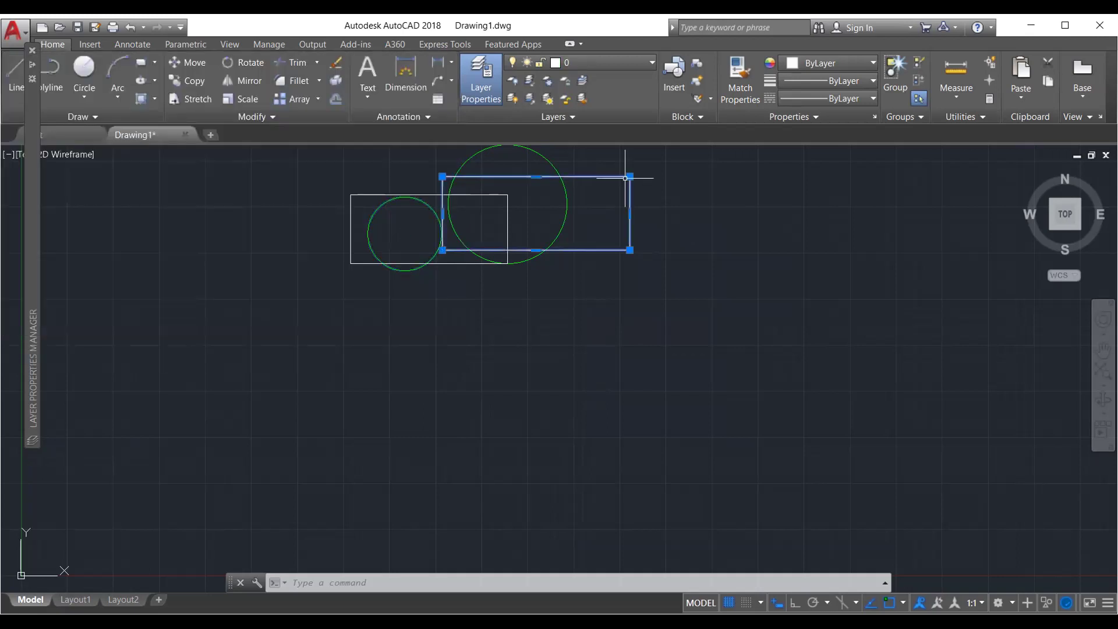
click(509, 218)
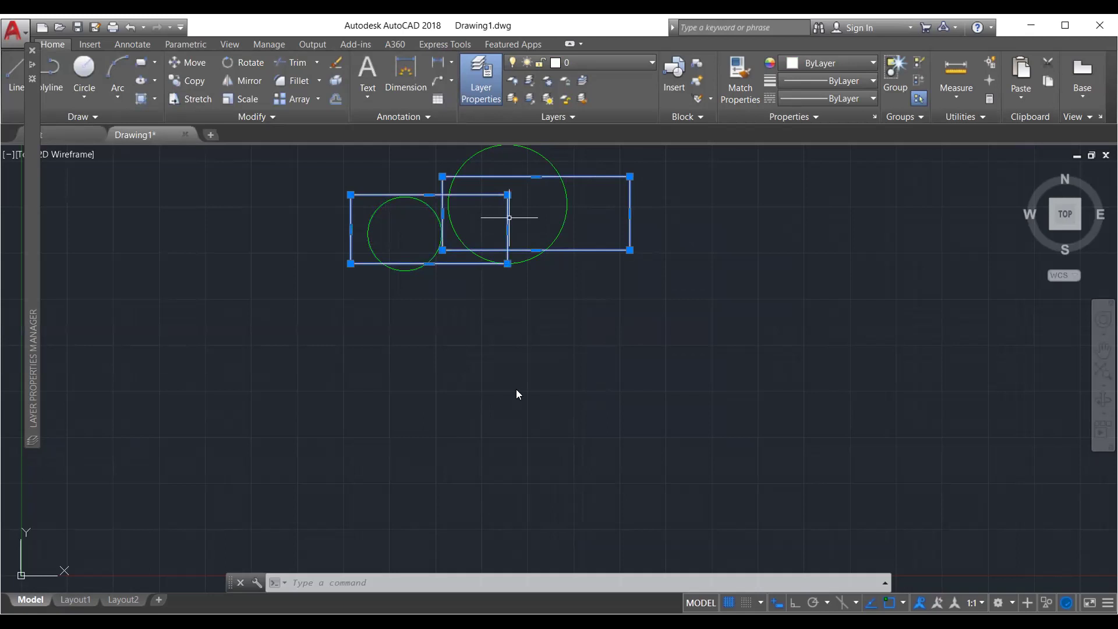
key(ctrl+1)
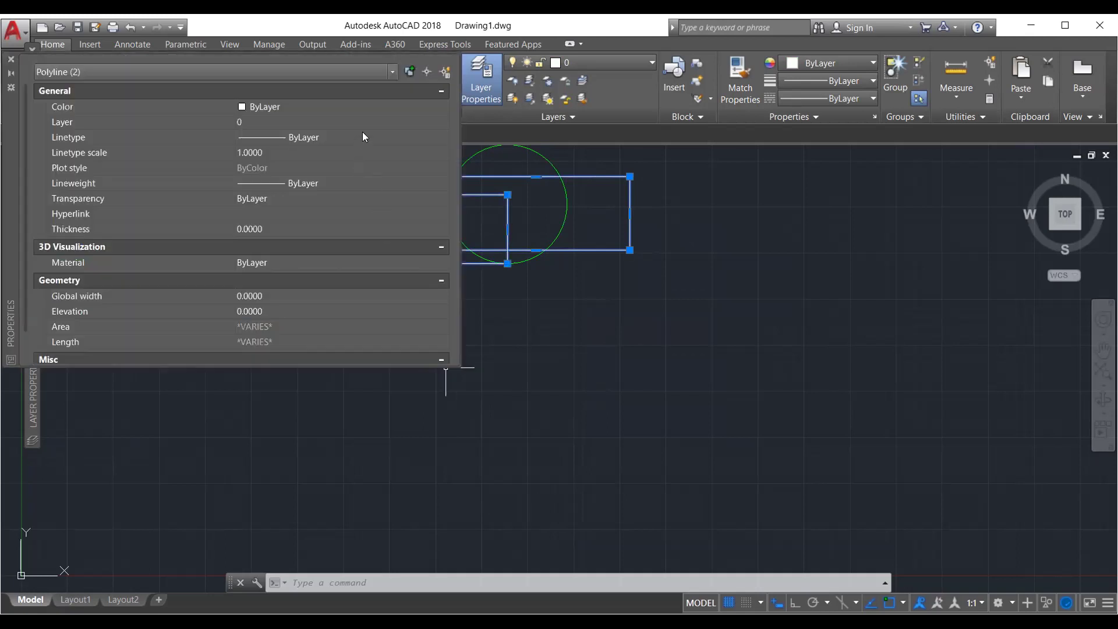
click(372, 121)
click(356, 168)
click(371, 166)
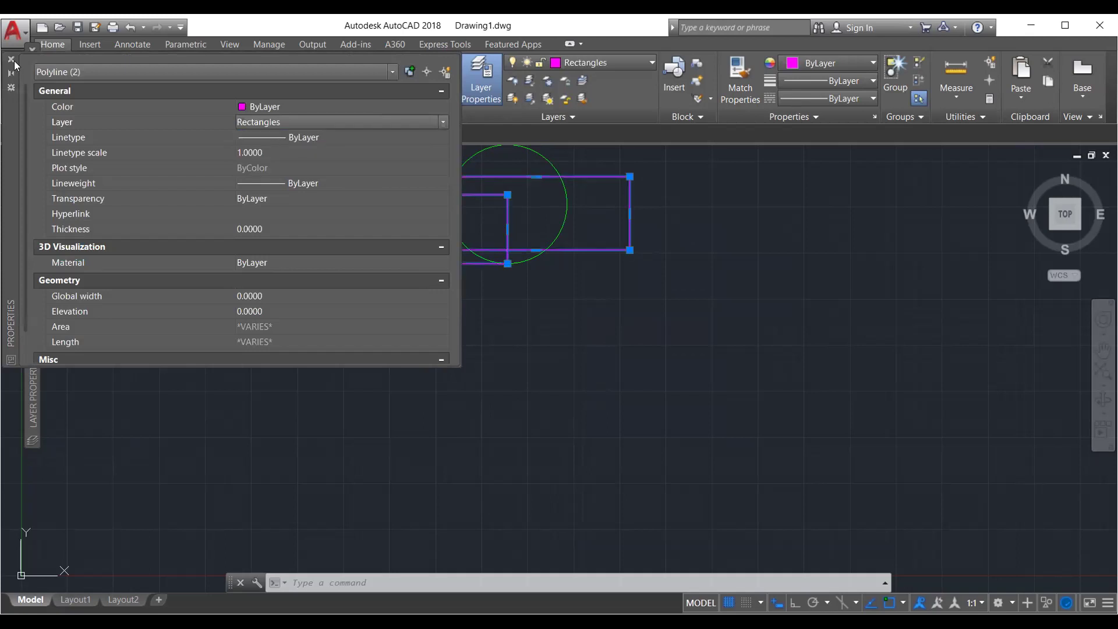
key(Escape)
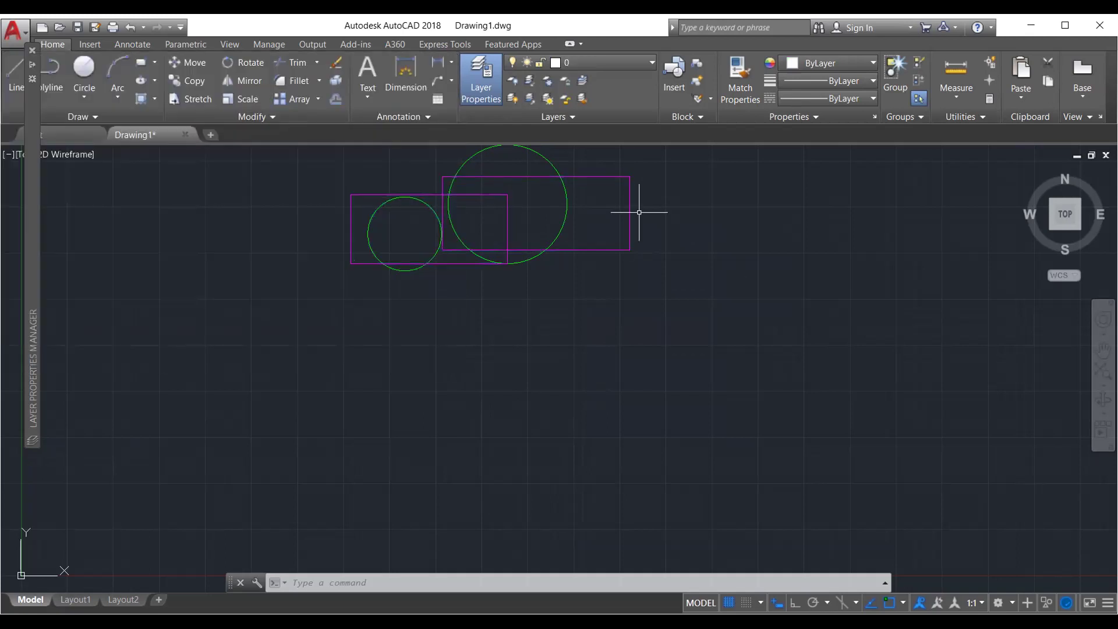
Close the Layer Properties Manager
middle_drag(603, 249, 609, 340)
scroll(521, 333, up, 2)
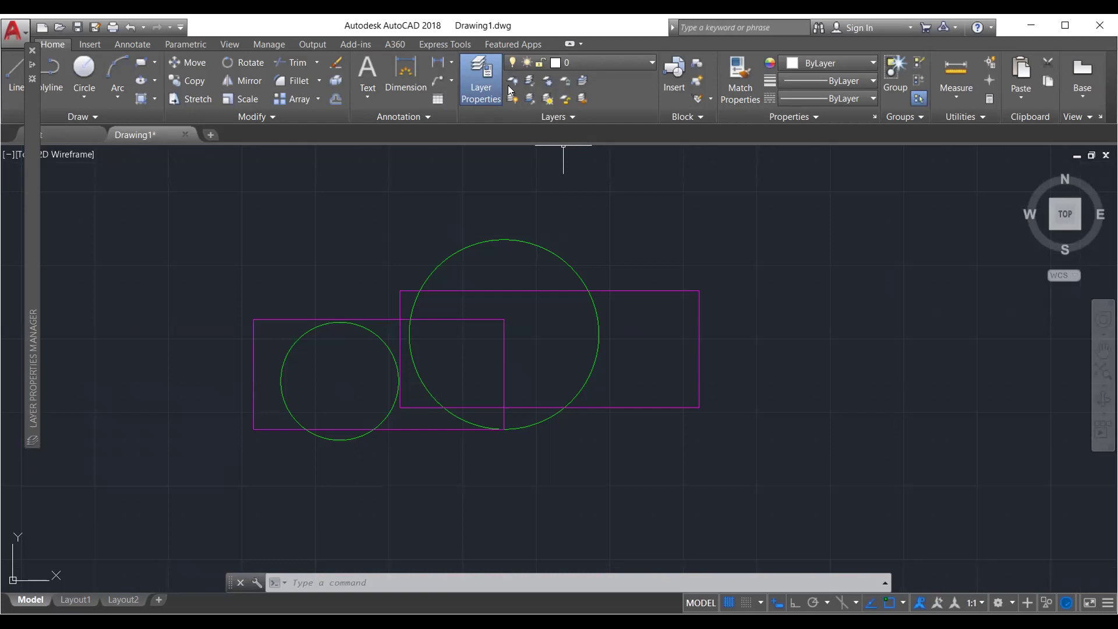
click(478, 86)
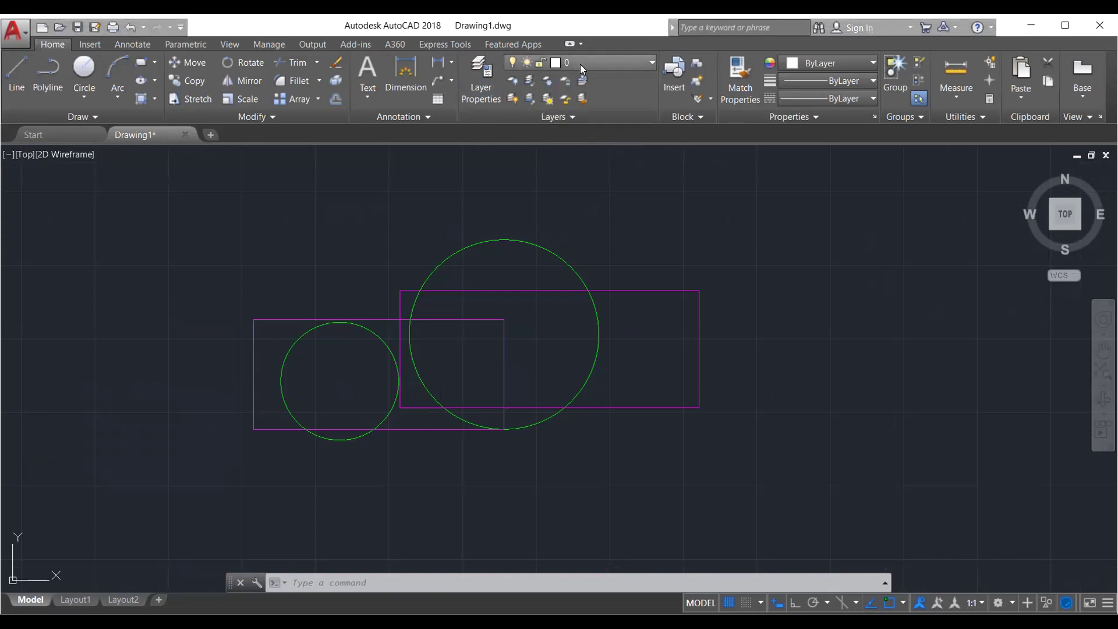
Turn the Circles layer off and back on, and do the same with the Rectangles layer
click(627, 63)
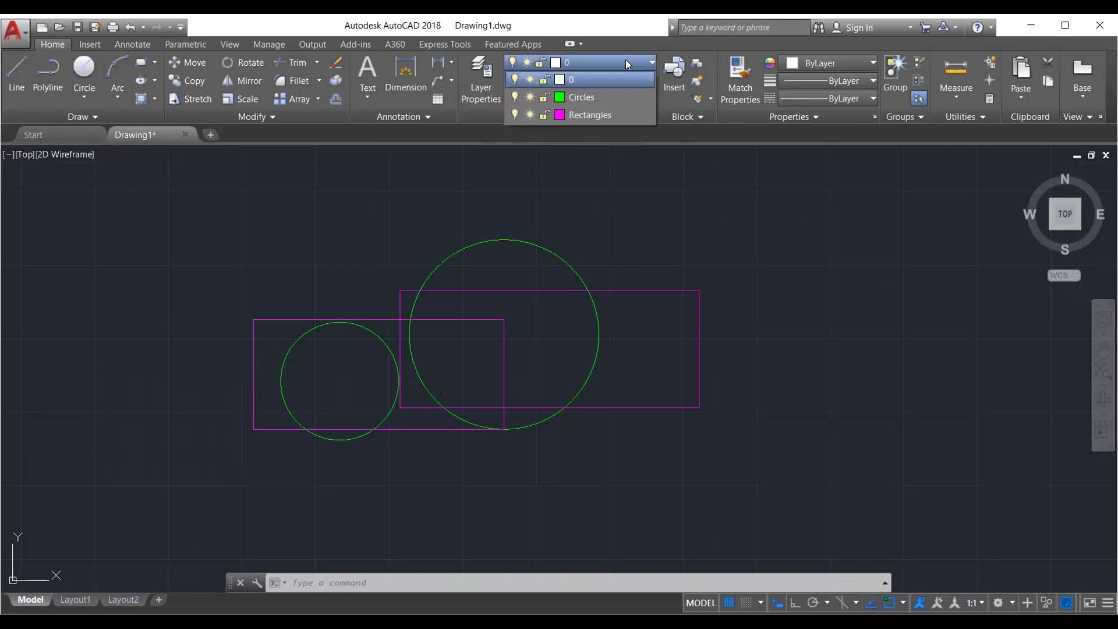
click(515, 97)
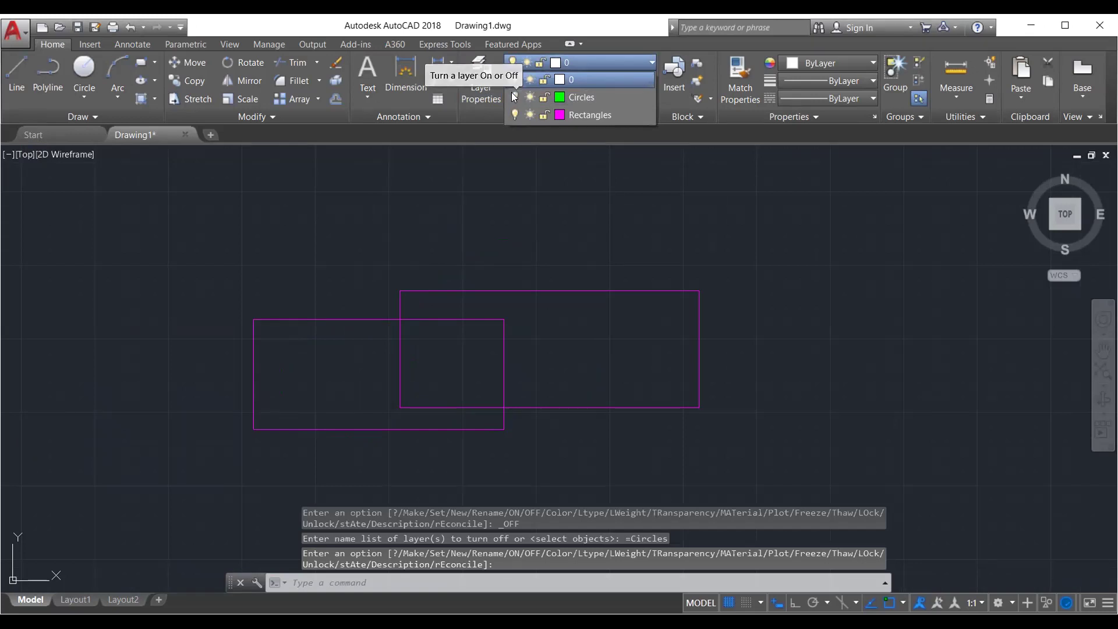
click(515, 98)
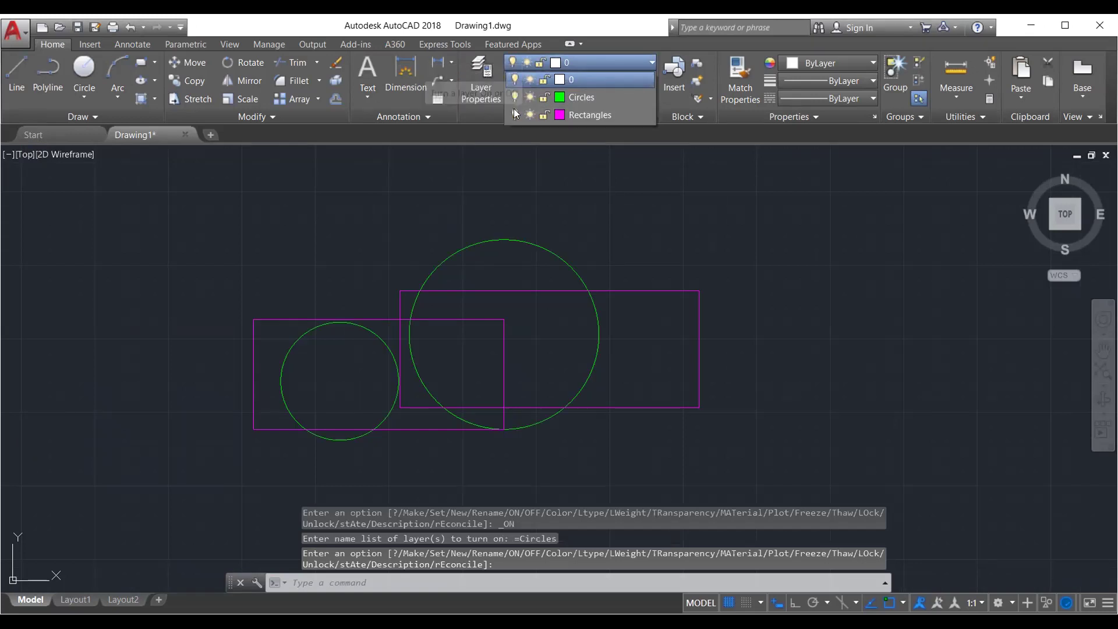
click(514, 108)
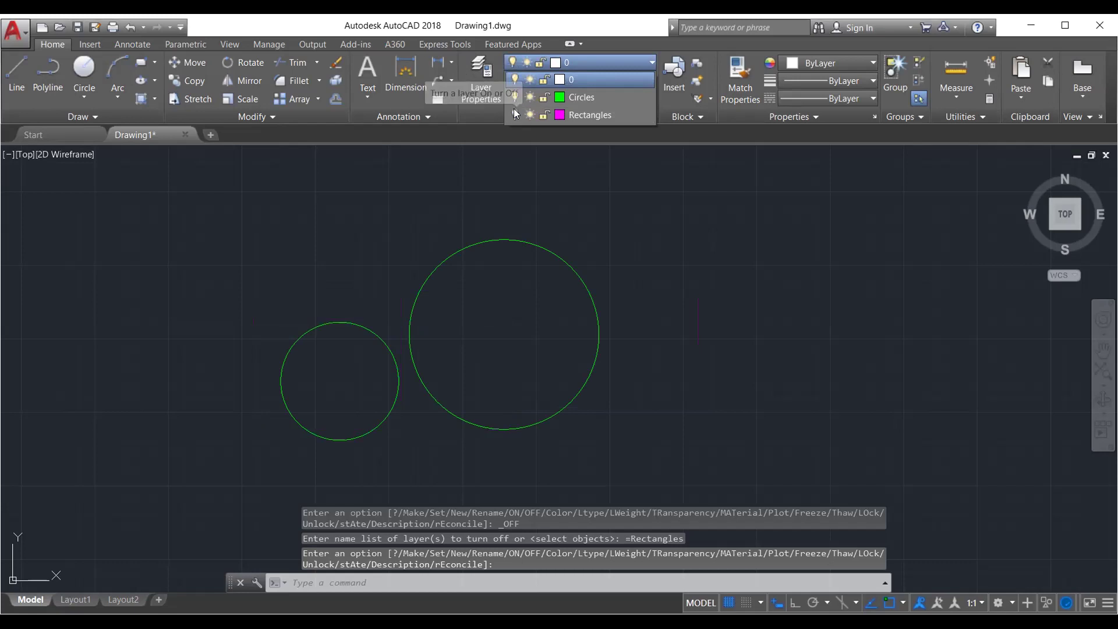
click(514, 109)
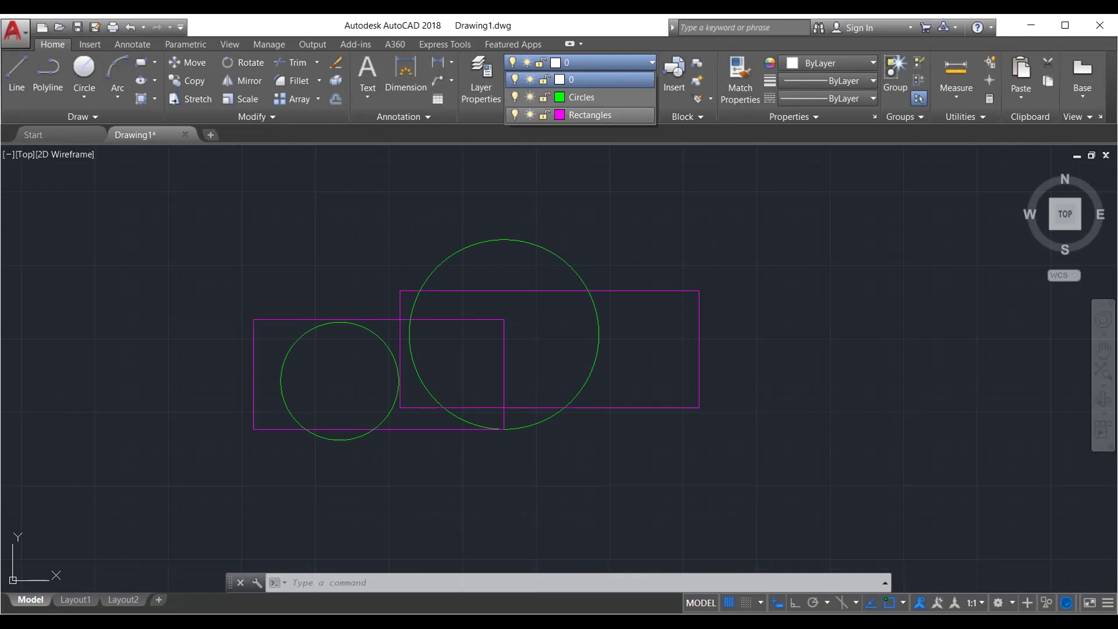
click(913, 517)
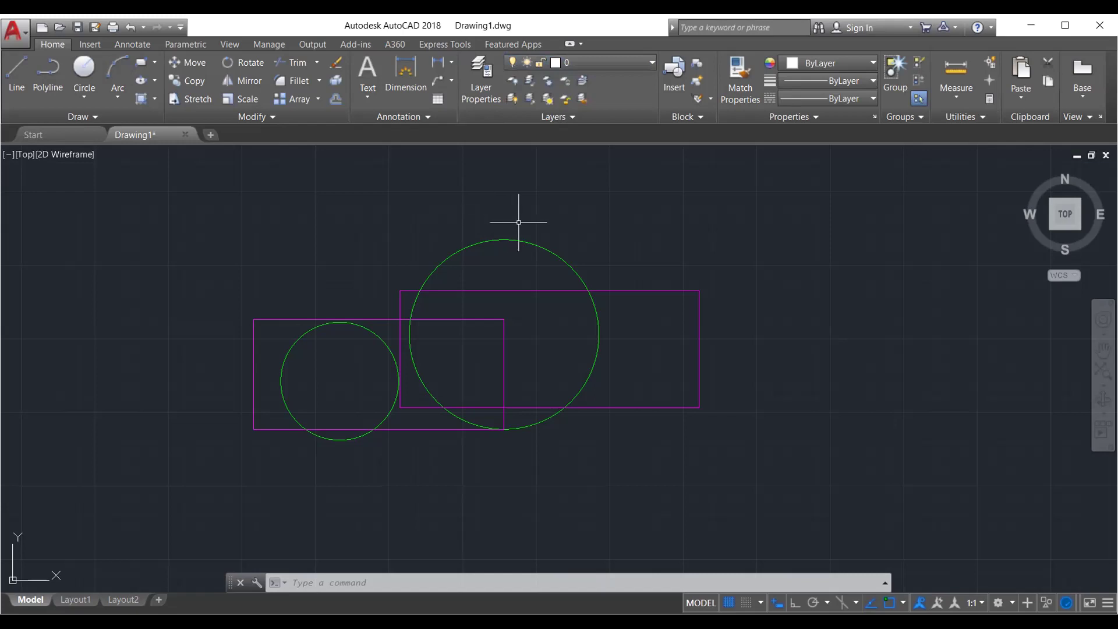
Erase both circles and both rectangles from the drawing in a single selection
click(518, 222)
click(375, 404)
key(Delete)
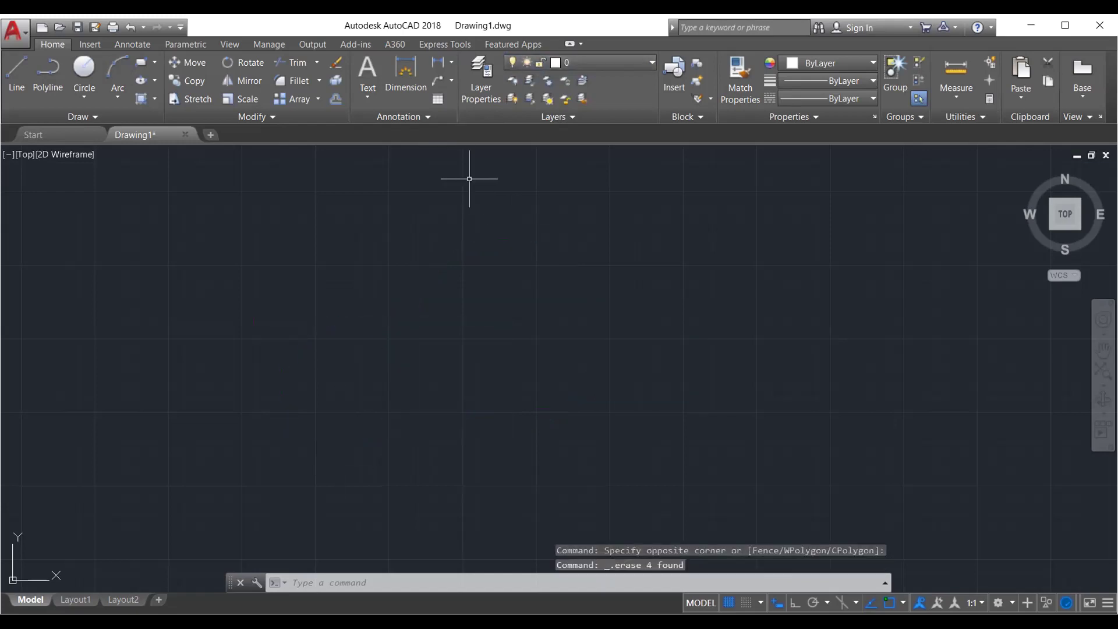
Delete the Circles and Rectangles layers and close the Layer Properties Manager
click(478, 73)
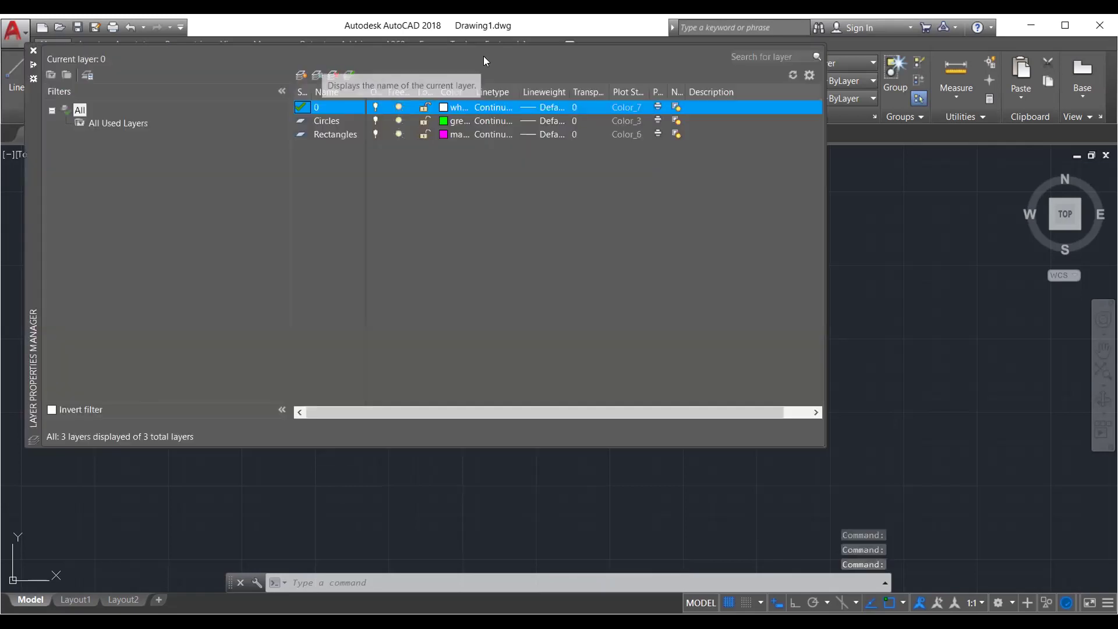
click(336, 121)
key(Delete)
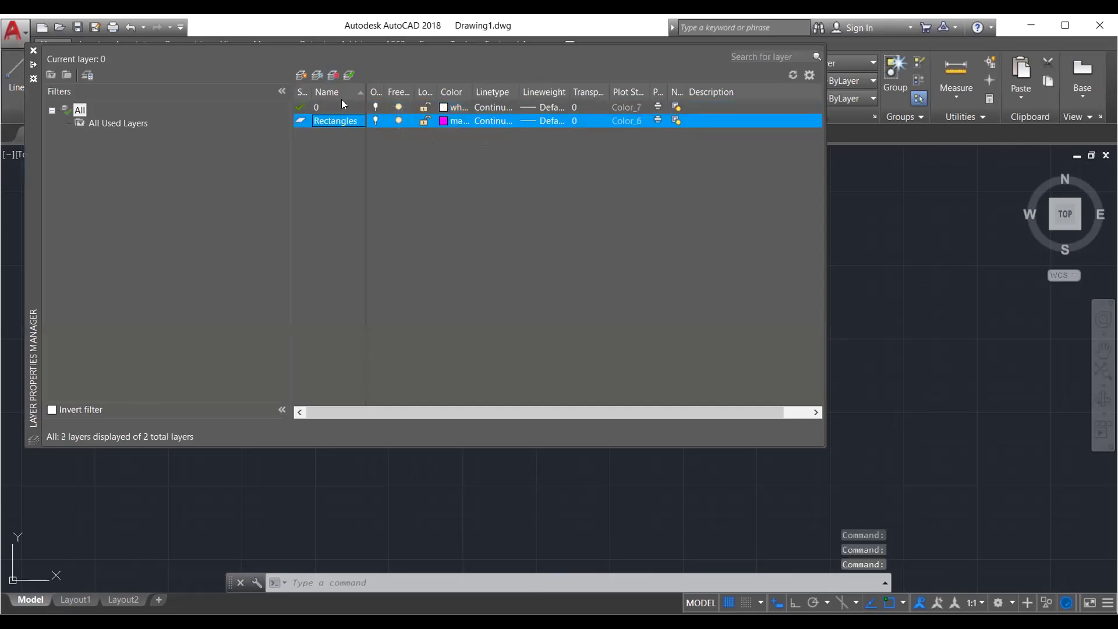
click(333, 76)
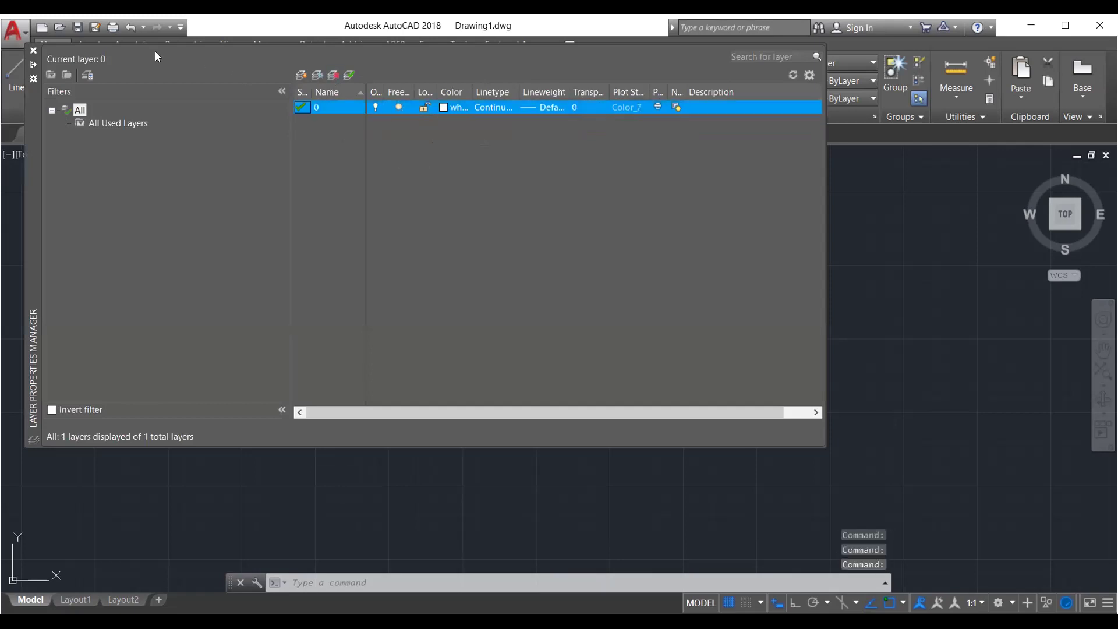
click(33, 50)
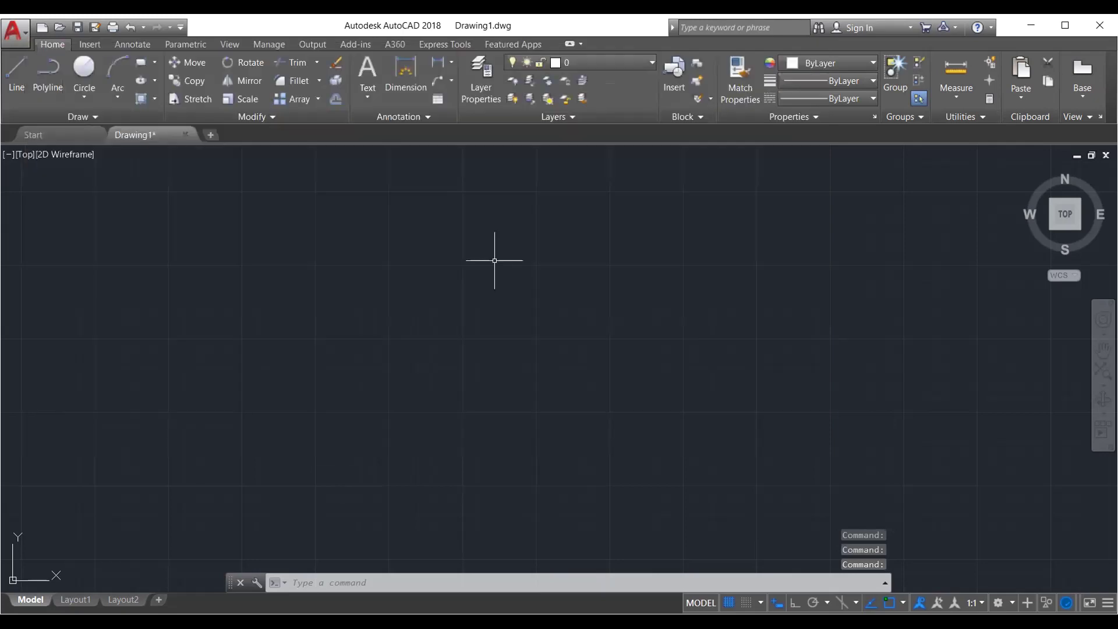
Create three new layers named Circles, Rectangles and Dimensions in the Layer Properties Manager
click(480, 87)
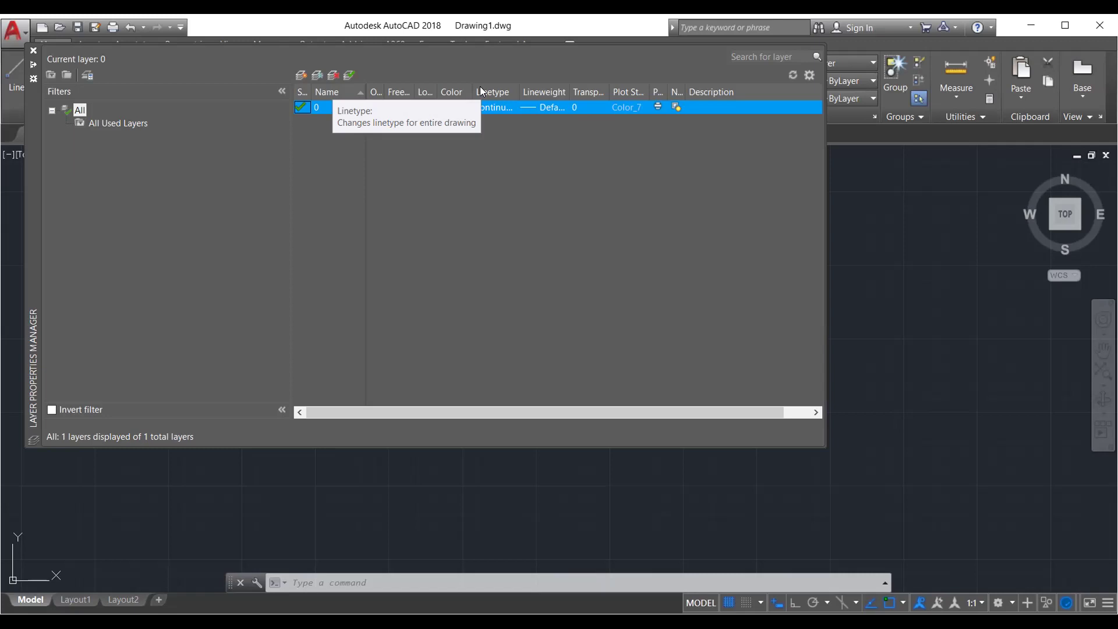
click(301, 76)
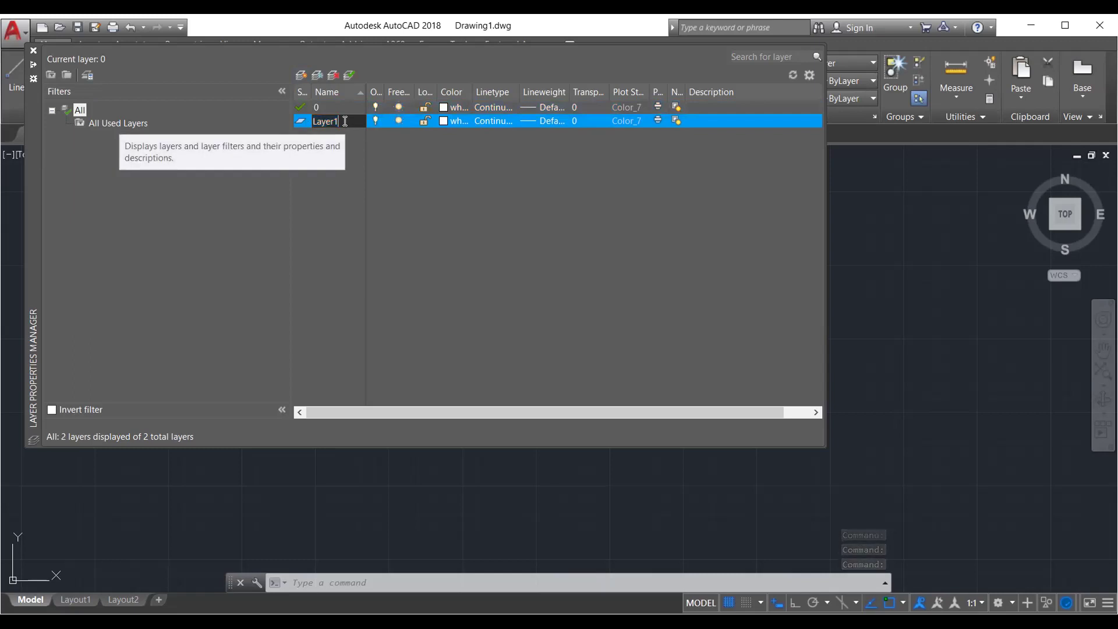
text(Circles)
key(Return)
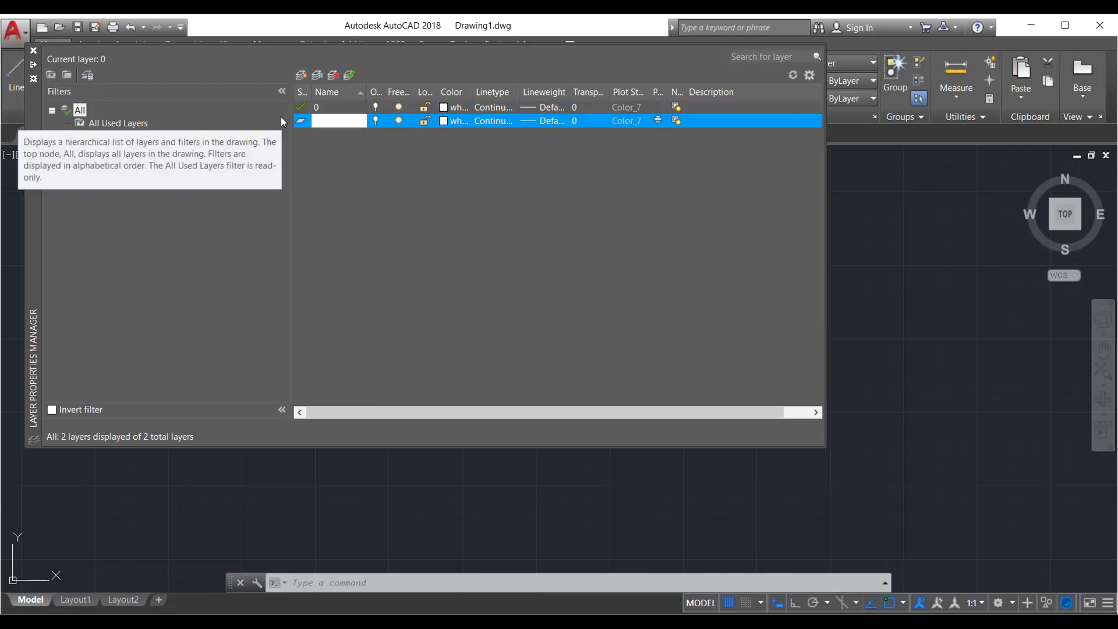
click(300, 76)
text(Rec)
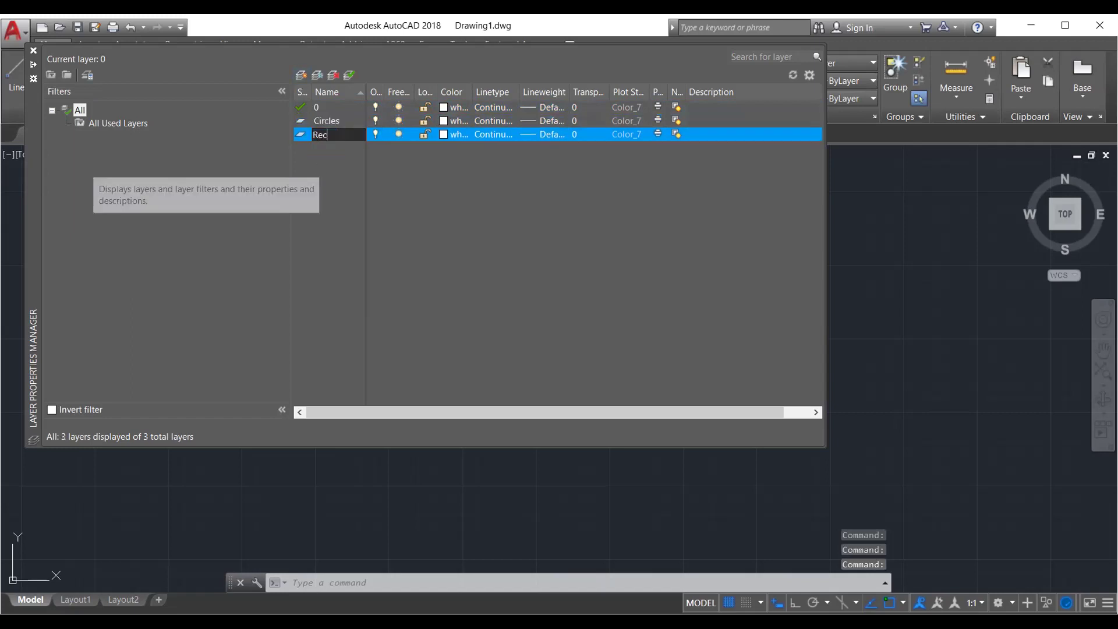
text(tangles)
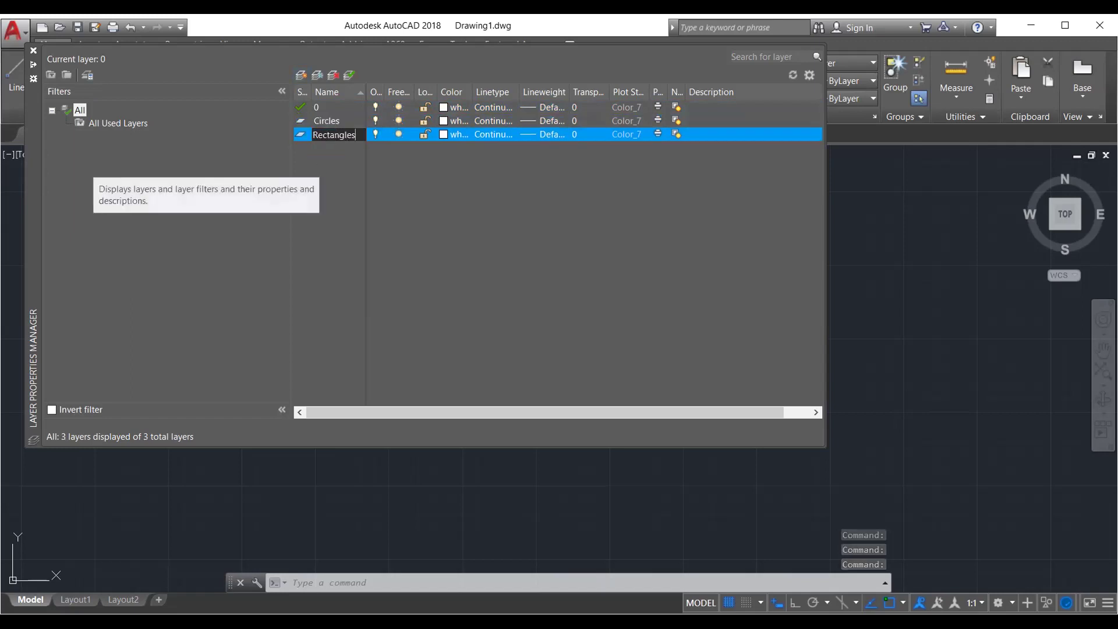
key(alt+n)
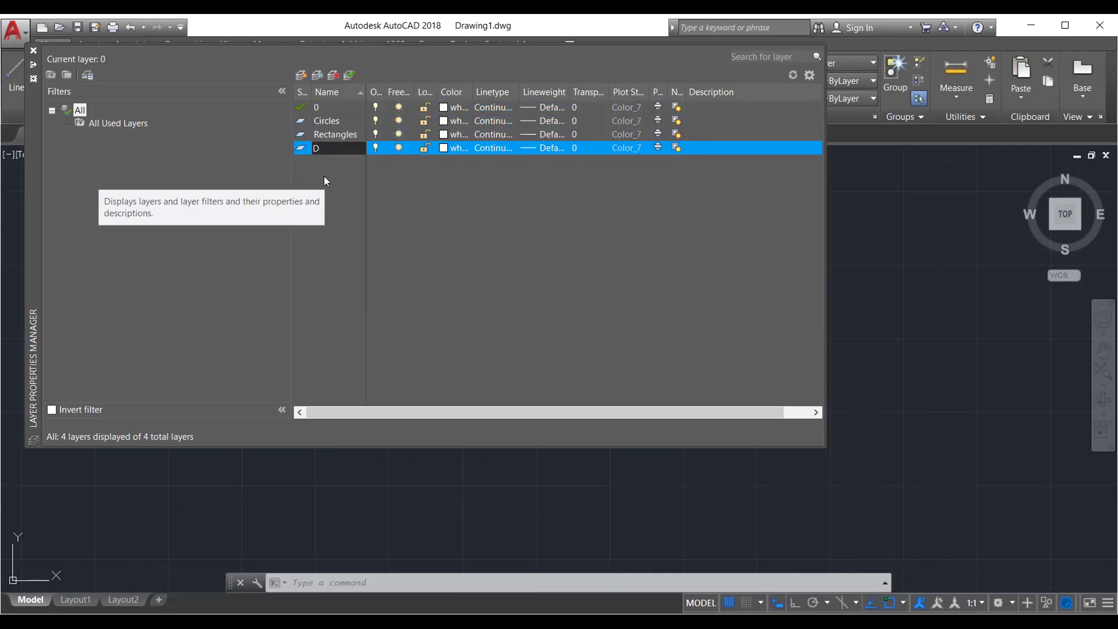
text(imensions)
key(Return)
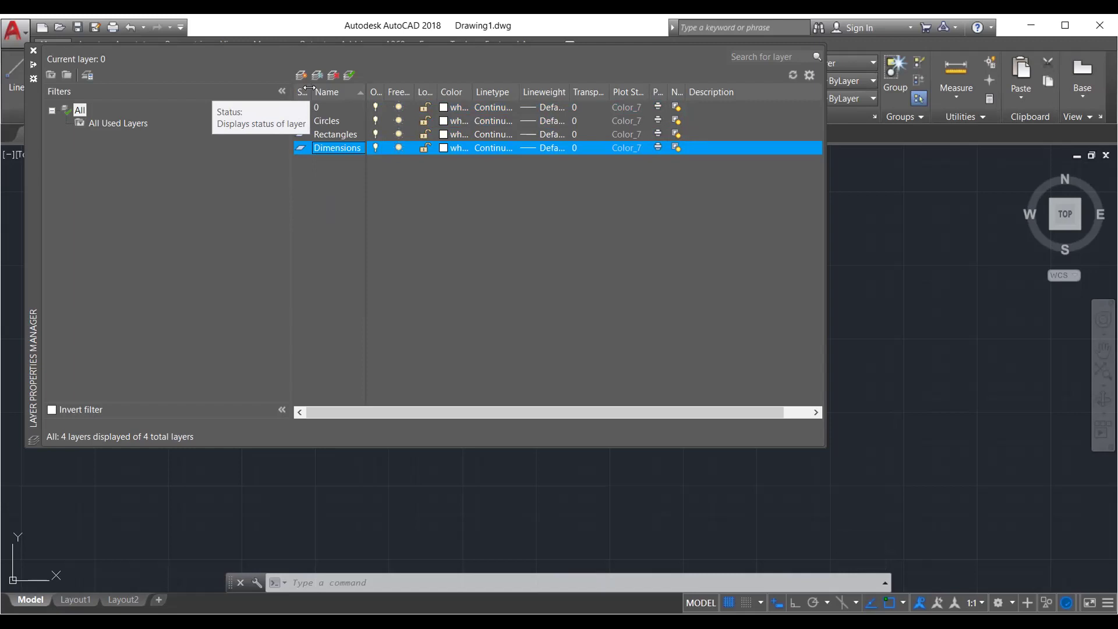
Set the color of the Circles layer to blue
click(335, 123)
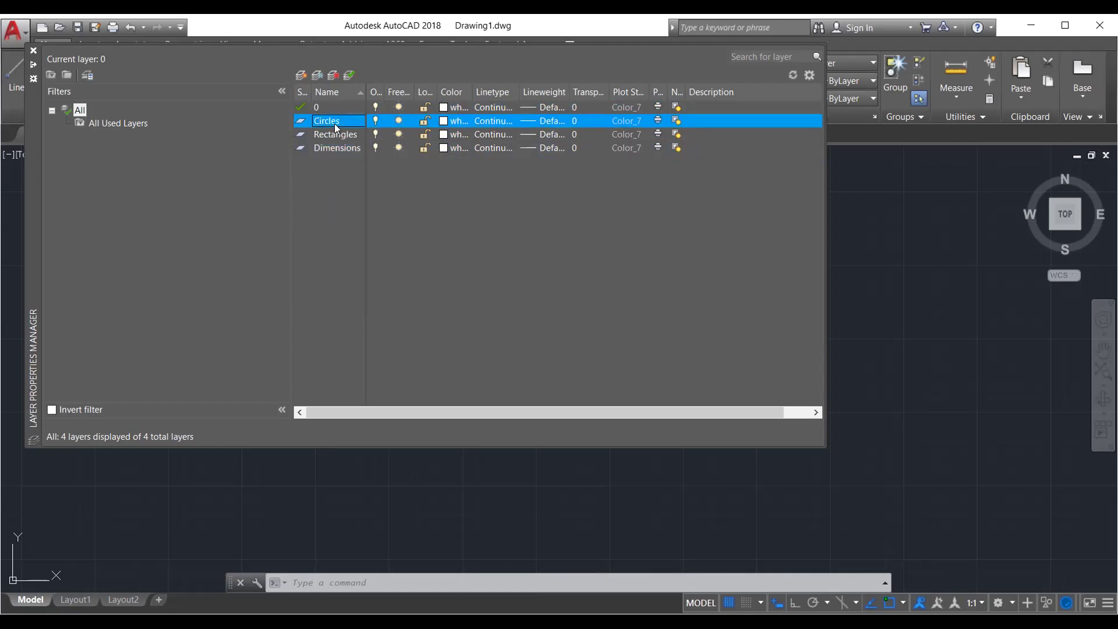
click(444, 121)
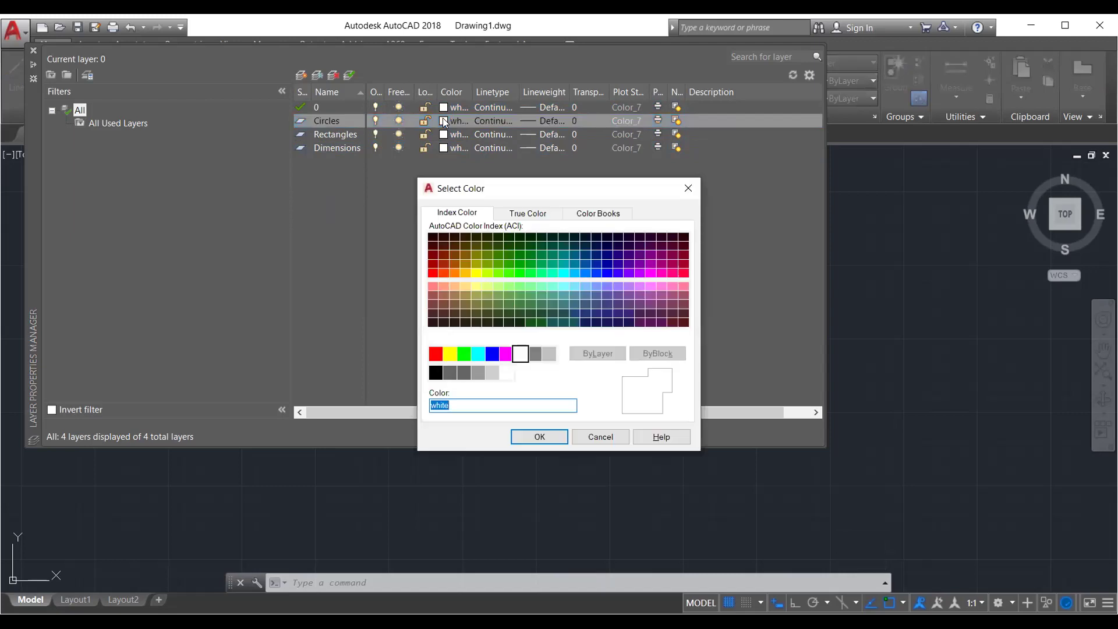
click(492, 354)
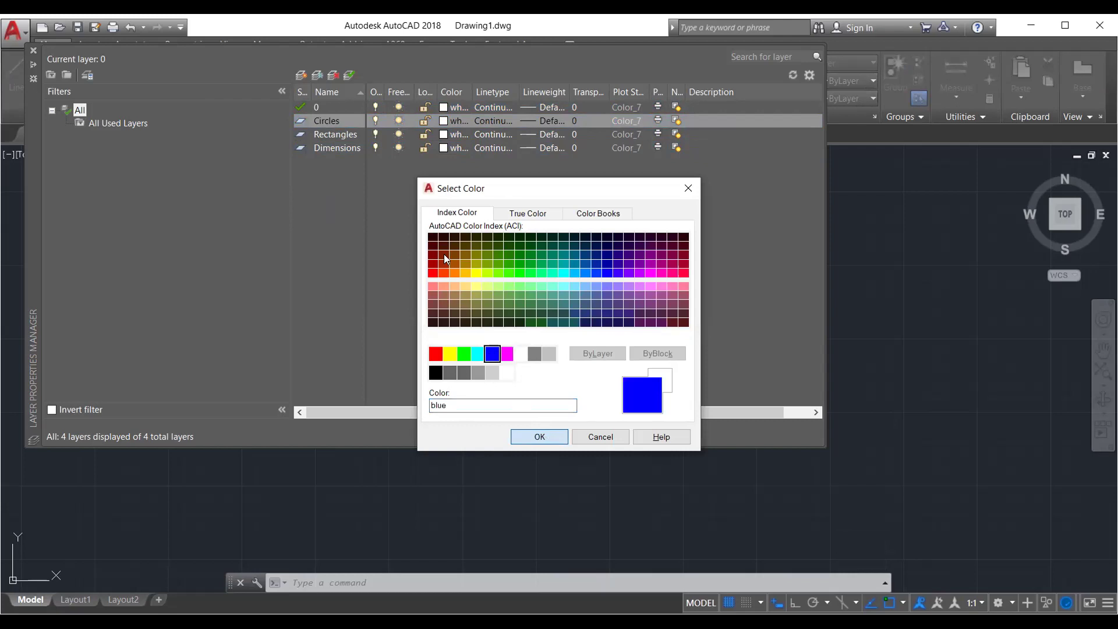
key(Return)
Set the color of the Rectangles layer to green
click(455, 138)
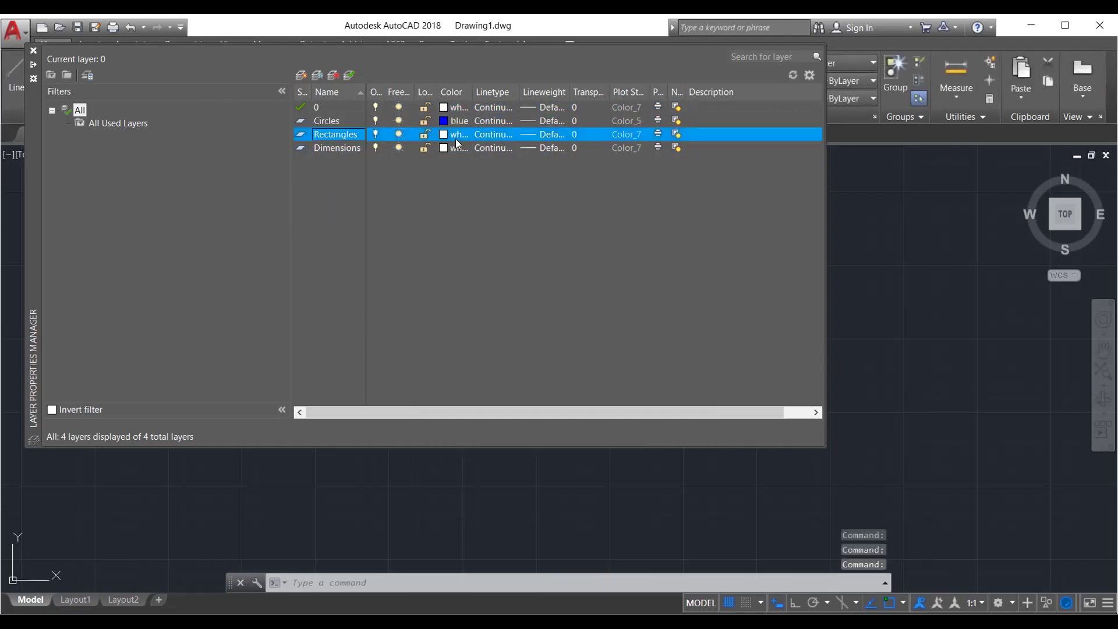
click(443, 137)
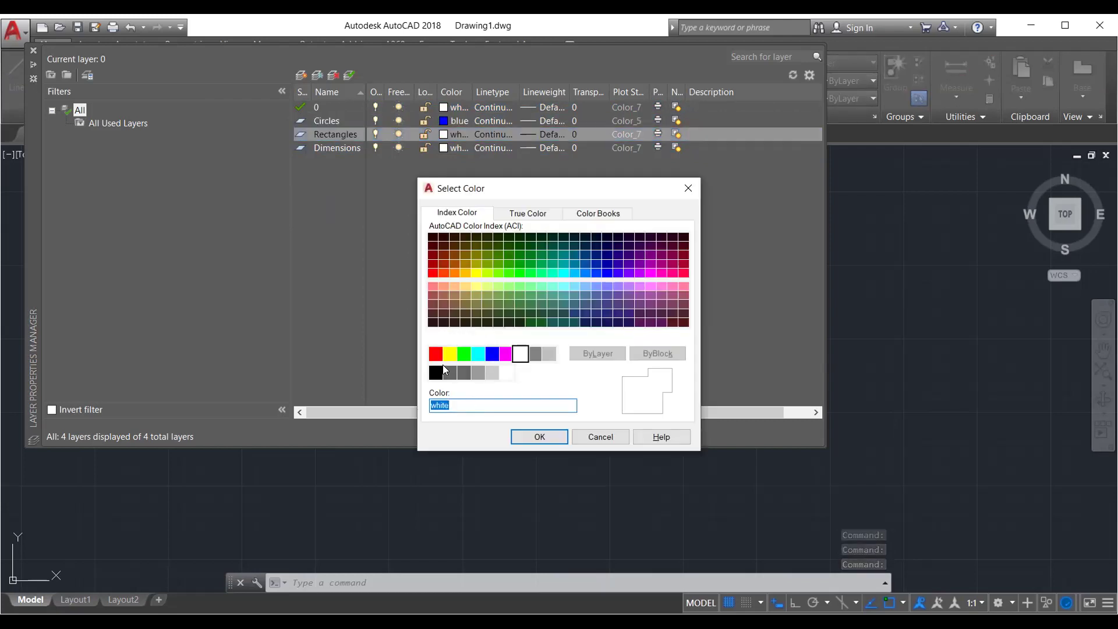
click(463, 354)
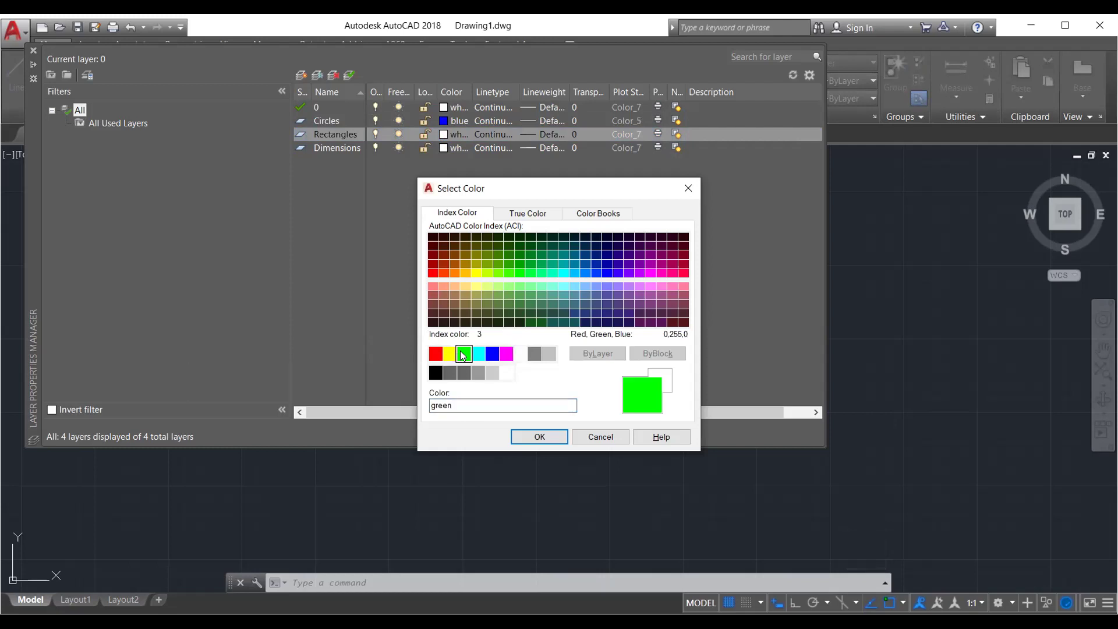
click(558, 437)
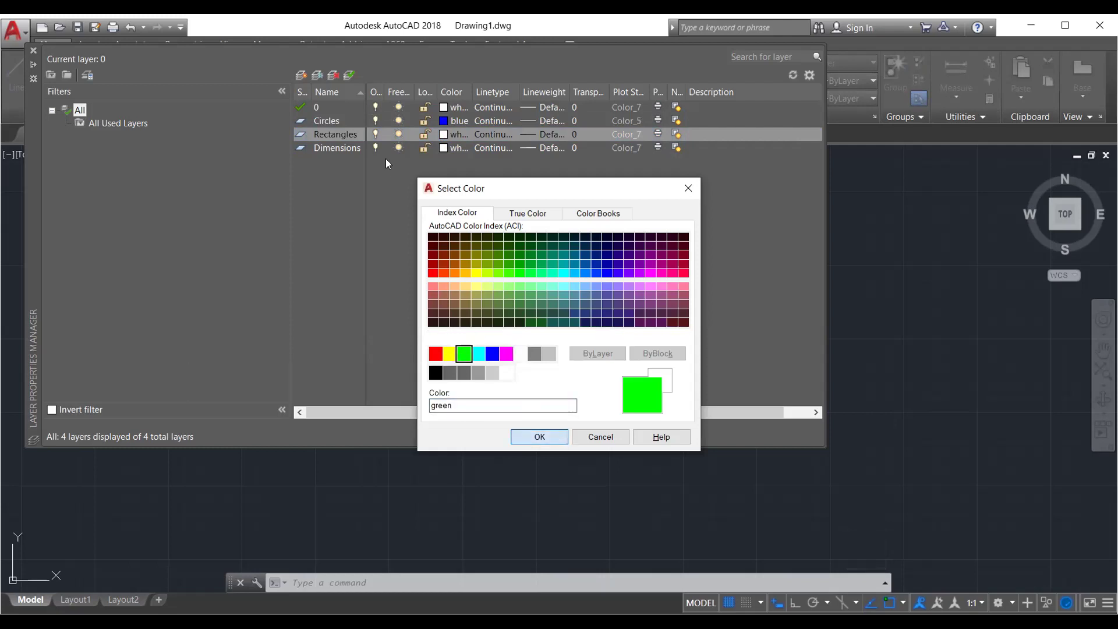
Set the color of the Dimensions layer to index color 12, a dark red
click(342, 147)
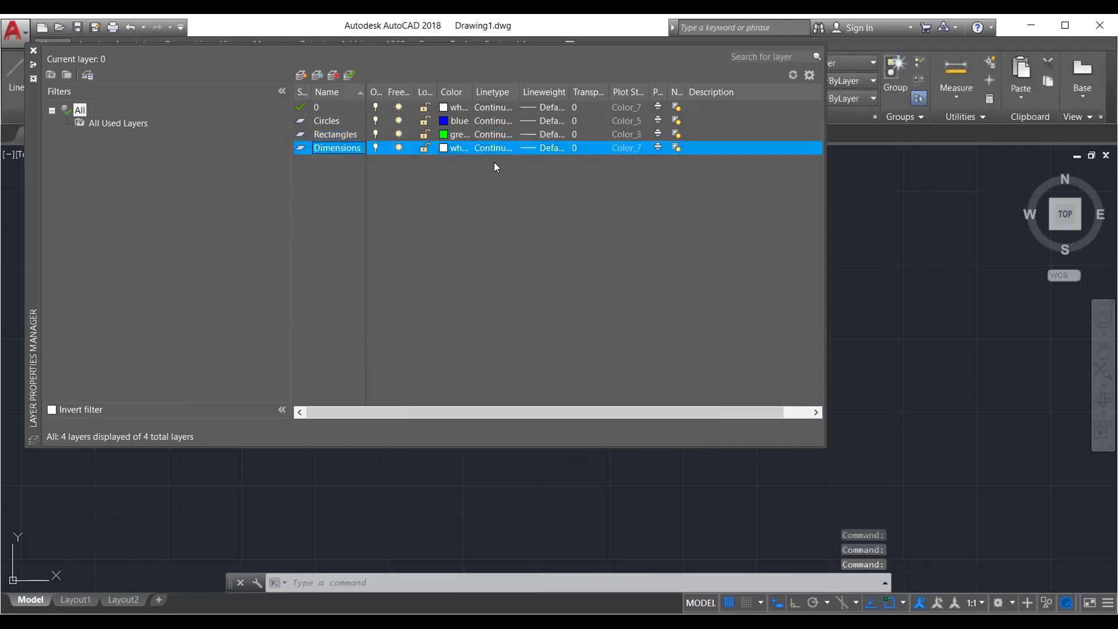
click(442, 151)
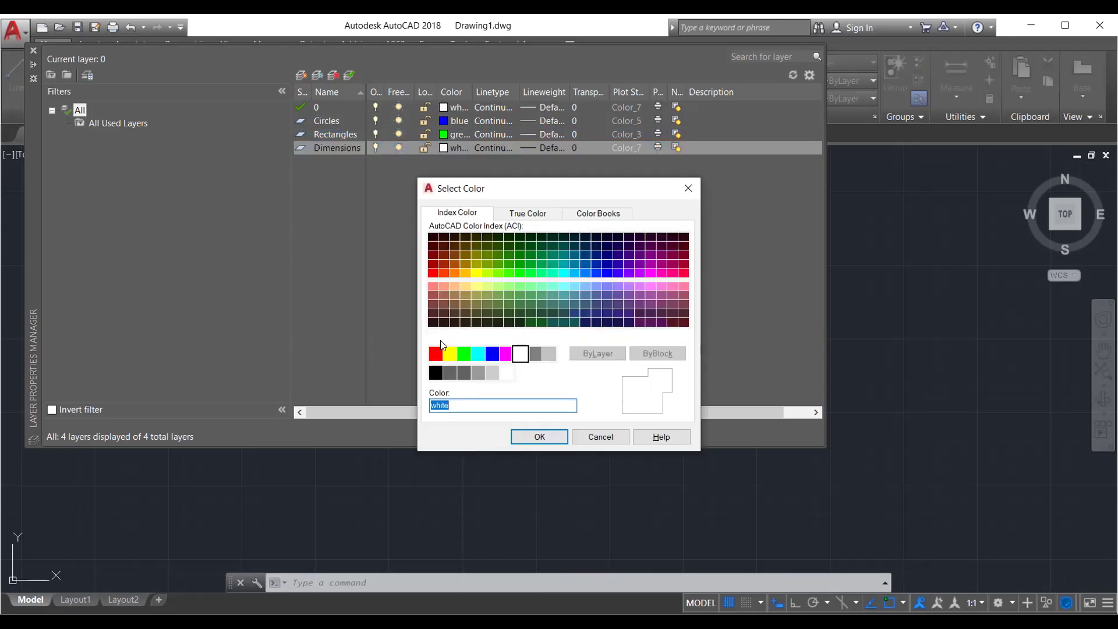
click(433, 264)
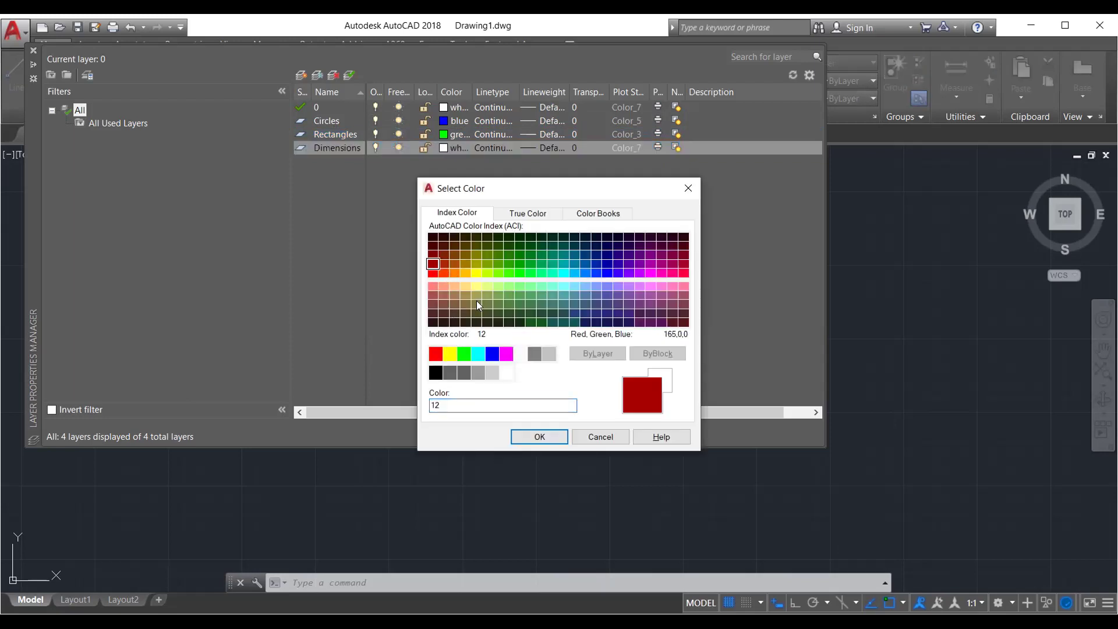
click(556, 445)
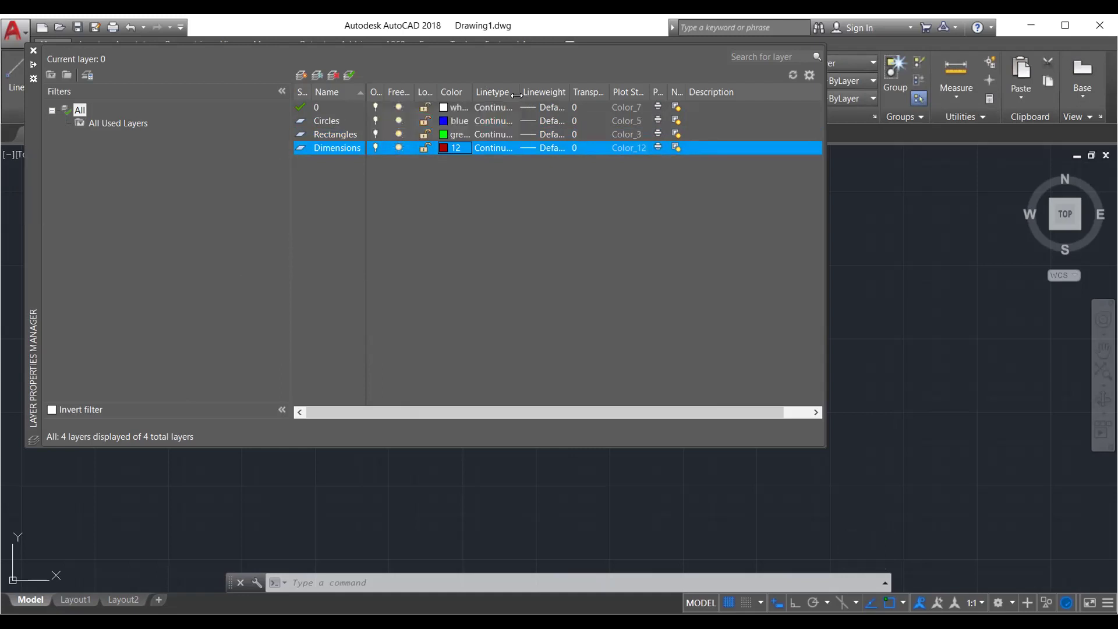
Widen the Linetype column of the layer list and view the loaded linetypes for layer 0
drag(517, 95, 600, 96)
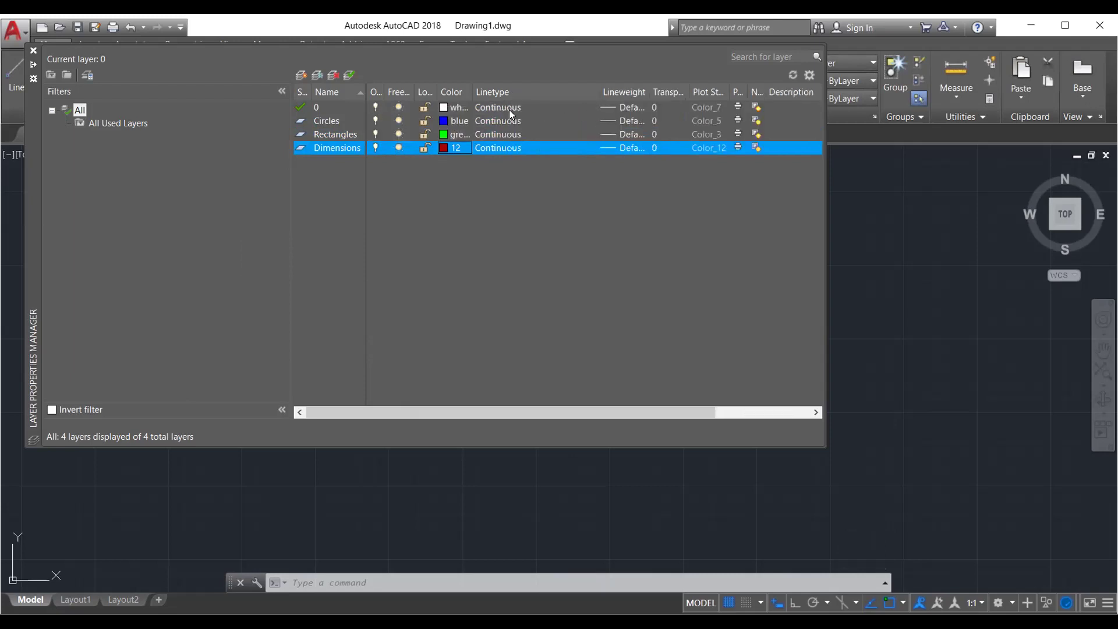
click(509, 109)
click(509, 108)
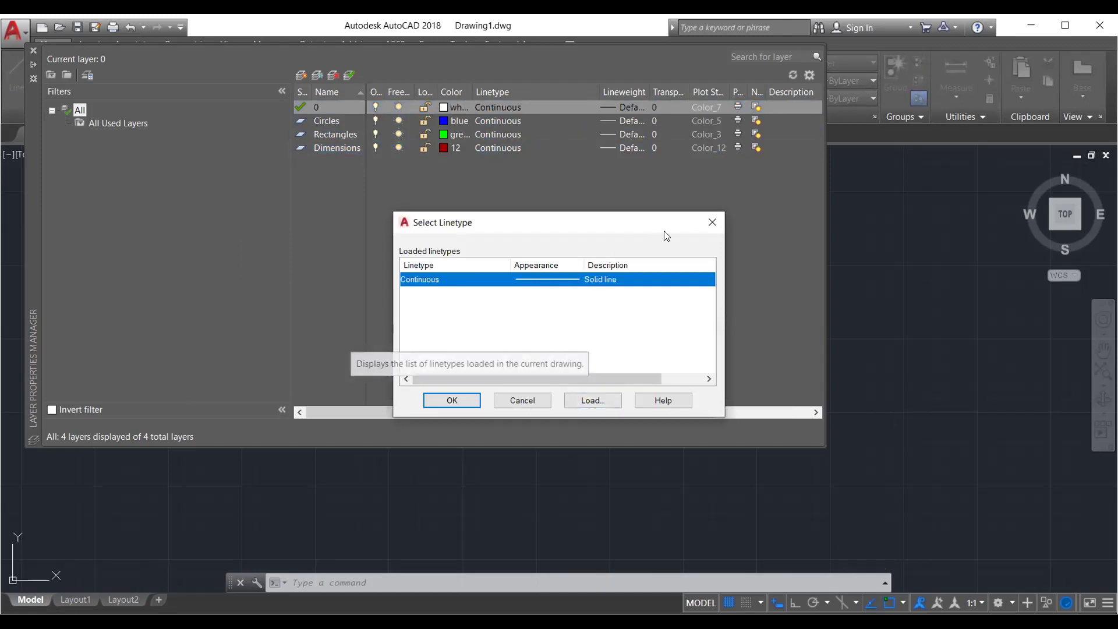
click(706, 223)
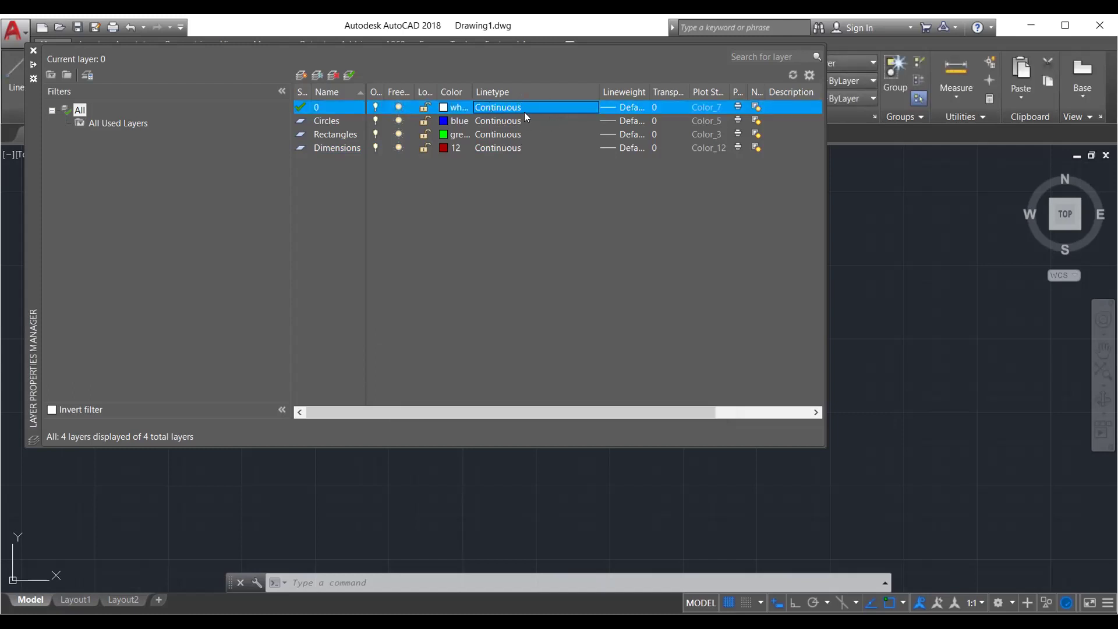
Load the ACAD_ISO02W100 (ISO dash) linetype from acad.lin and assign it to layer 0
click(543, 105)
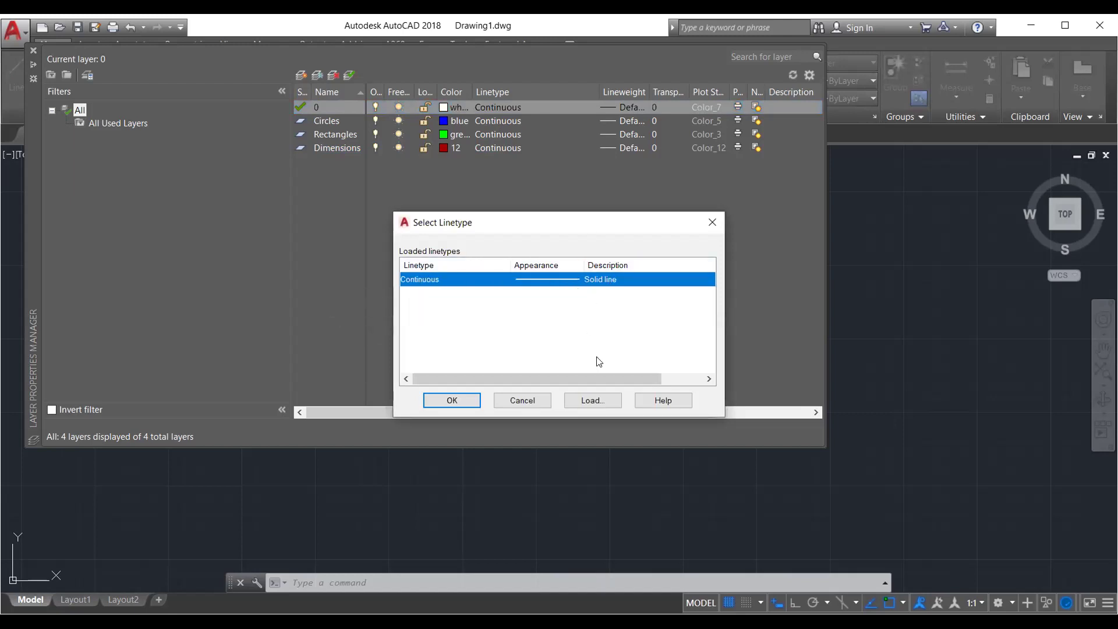
click(600, 400)
mouse_move(711, 292)
mouse_down()
mouse_move(716, 324)
mouse_move(717, 290)
mouse_up()
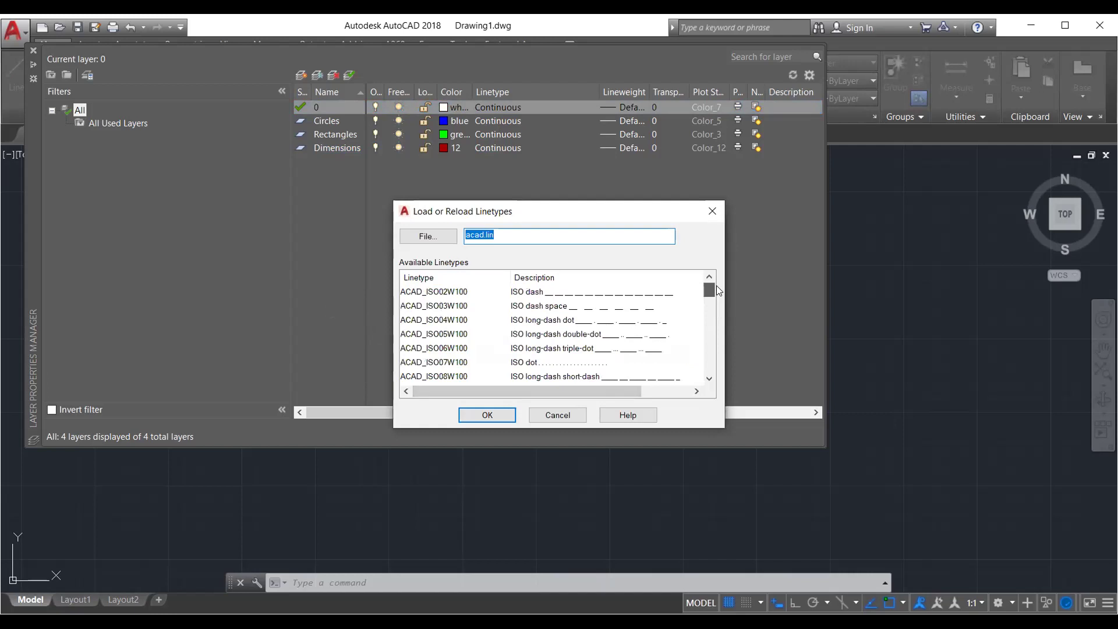
click(604, 297)
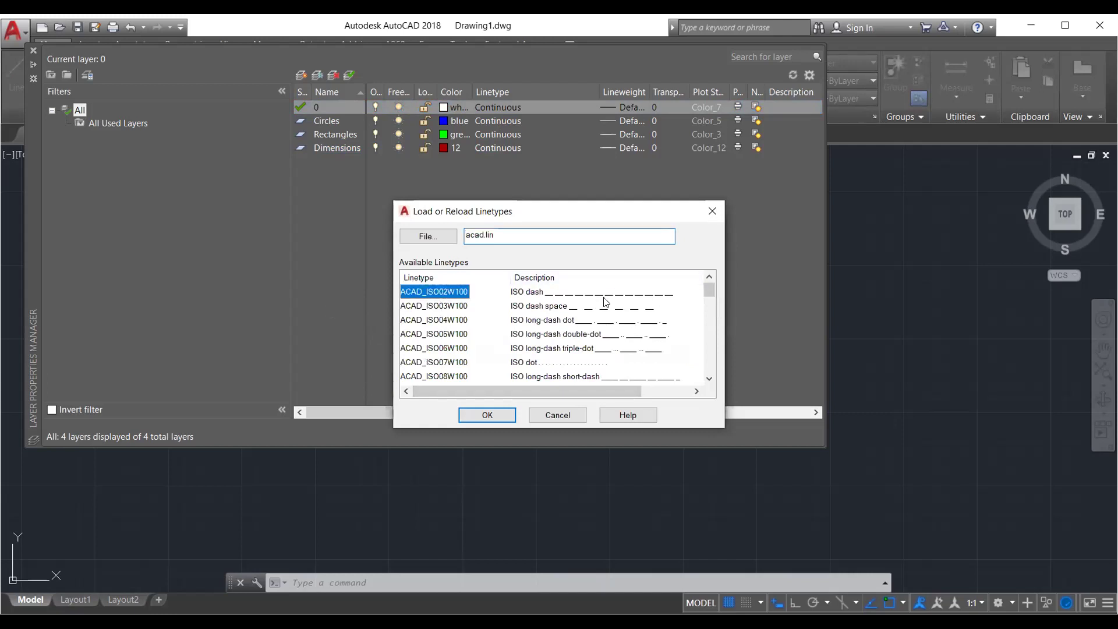
click(491, 410)
click(495, 318)
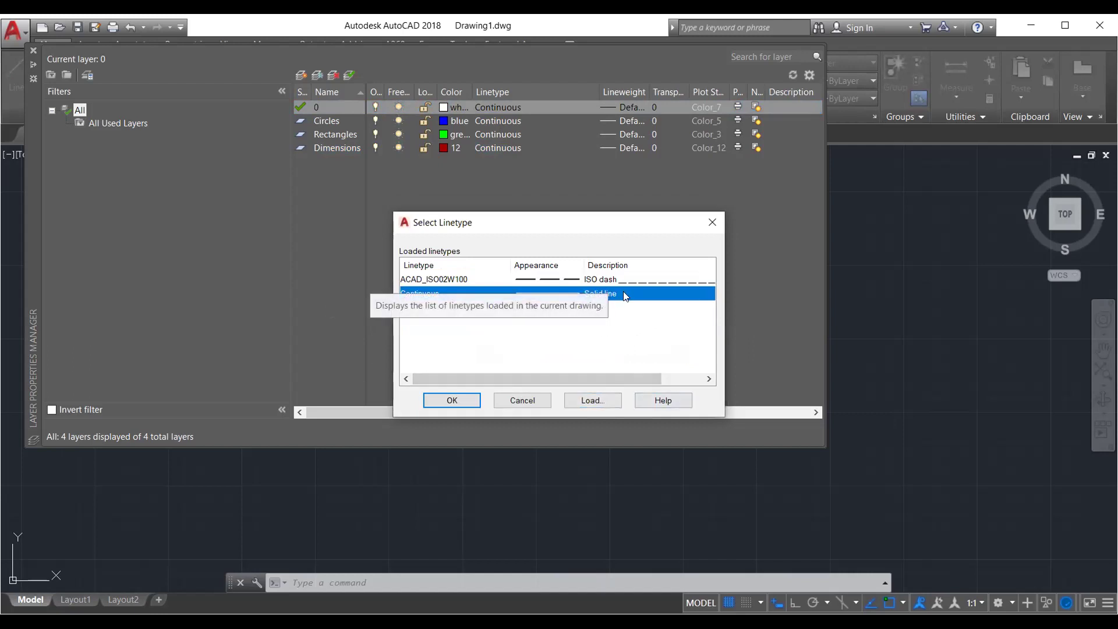
click(637, 282)
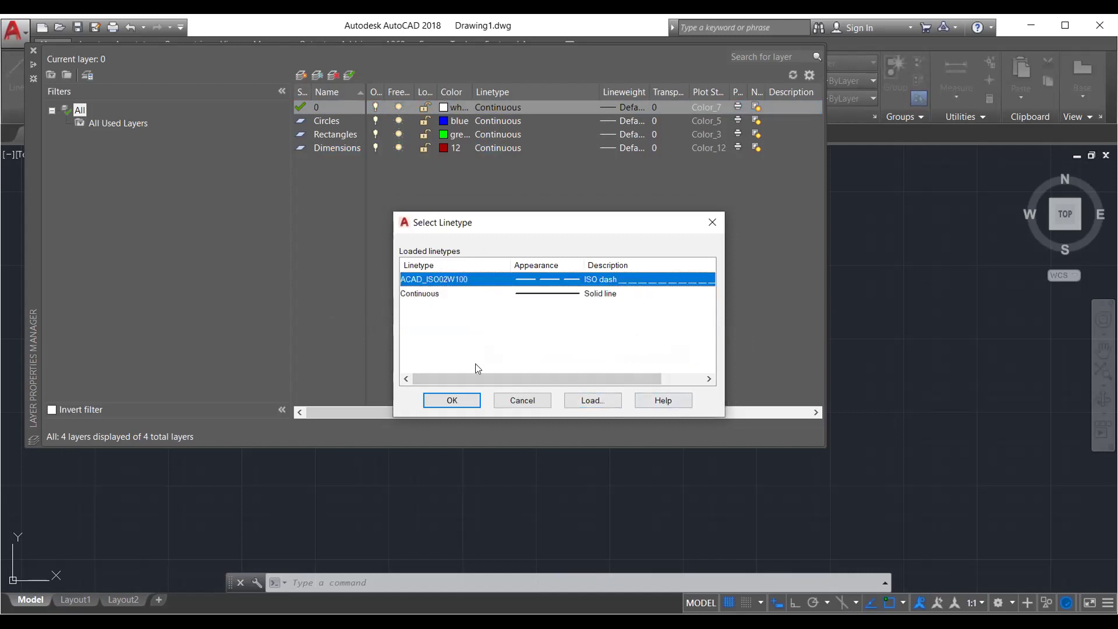
click(466, 398)
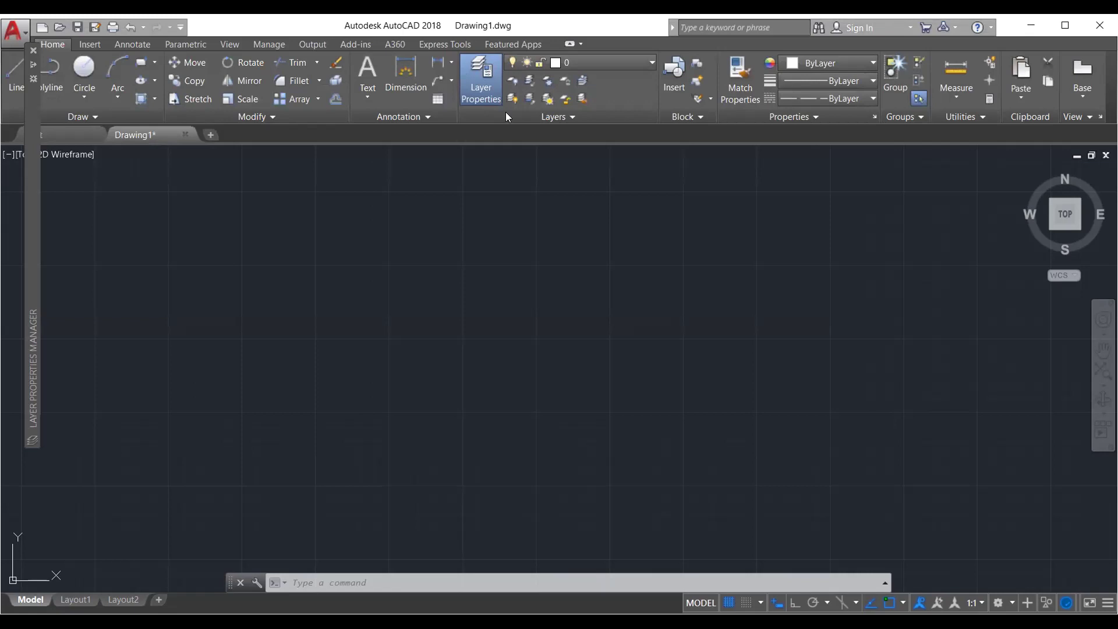
Load the ACAD_ISO03W100 (ISO dash space) linetype from acad.lin and set layer 0's linetype to Continuous
click(481, 88)
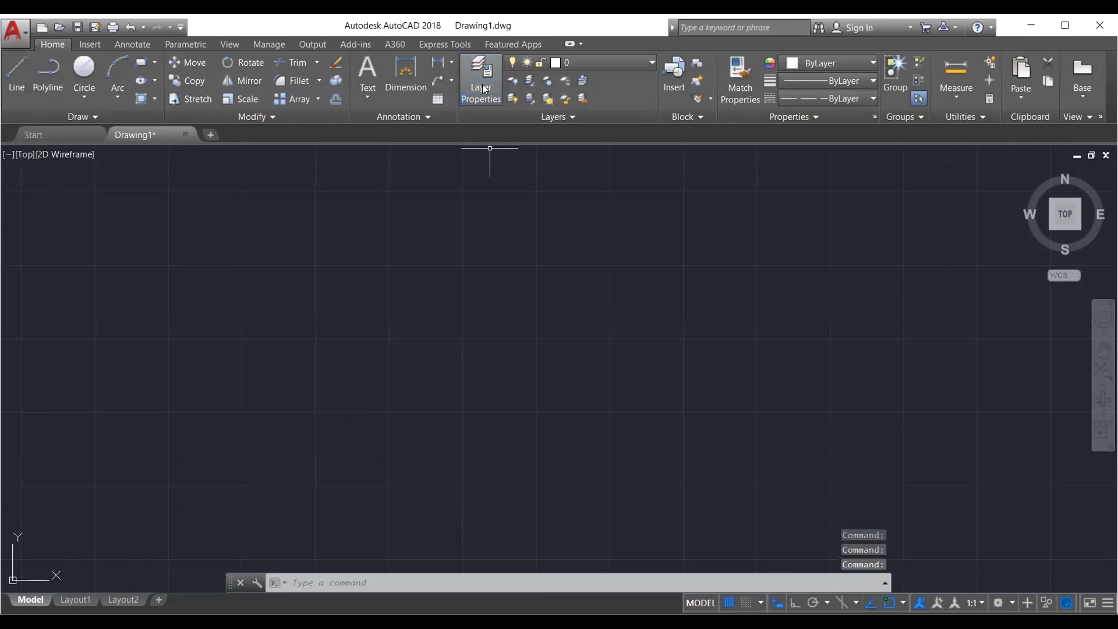
click(482, 87)
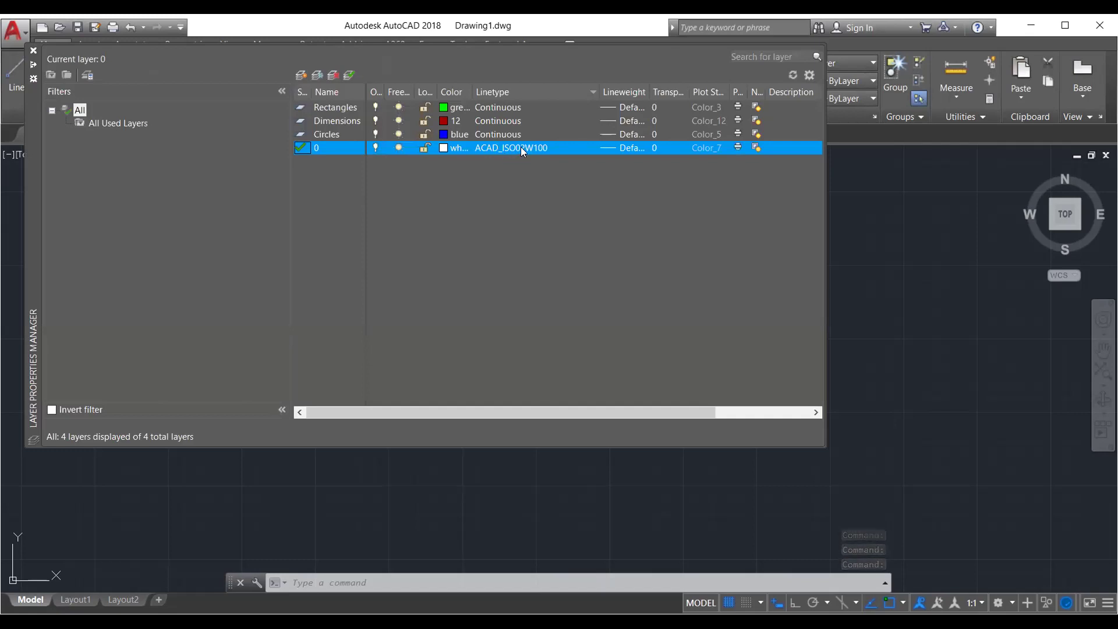
click(509, 146)
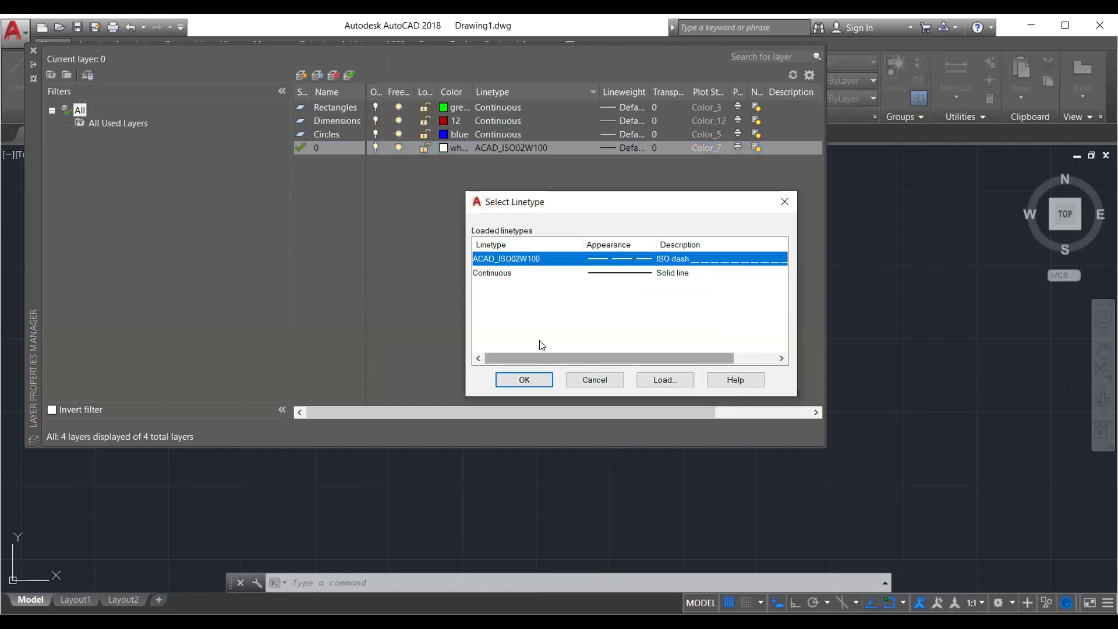
click(532, 278)
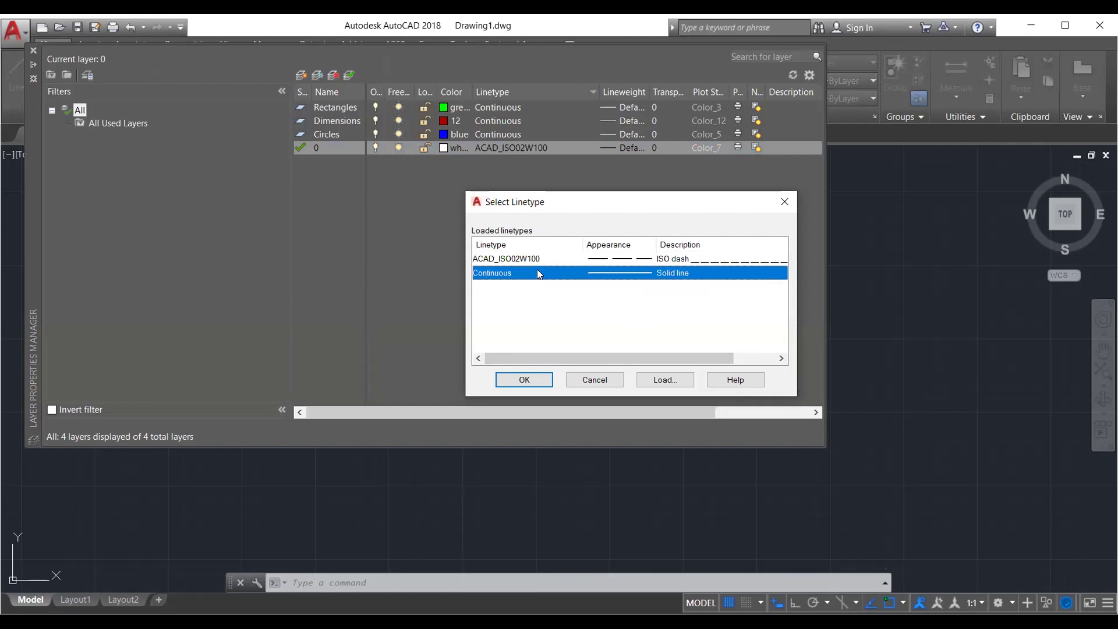
click(669, 382)
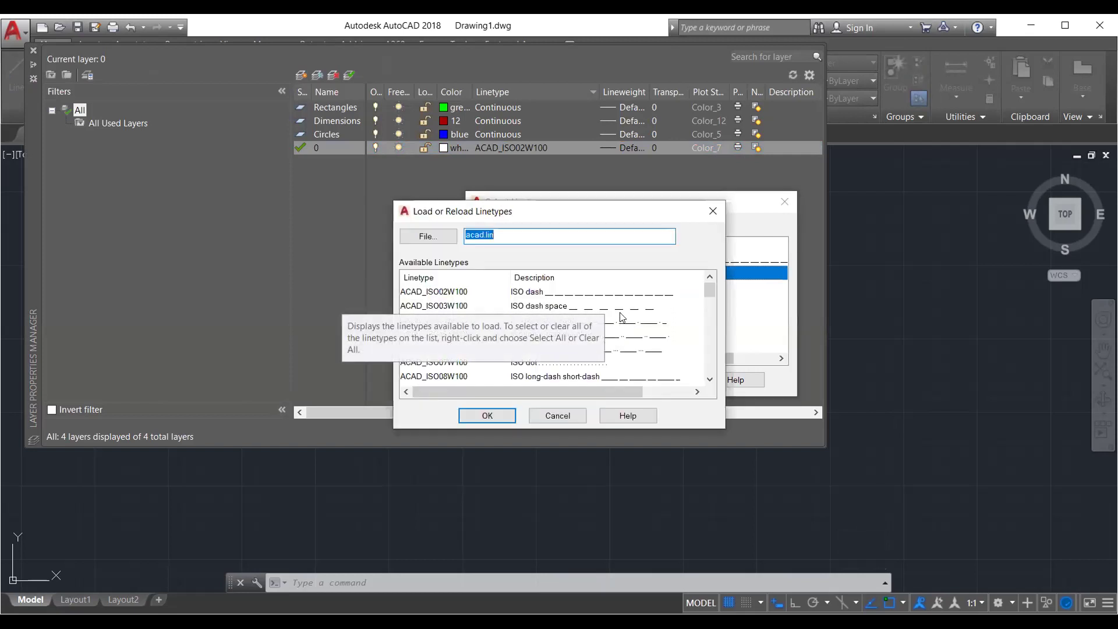
click(460, 320)
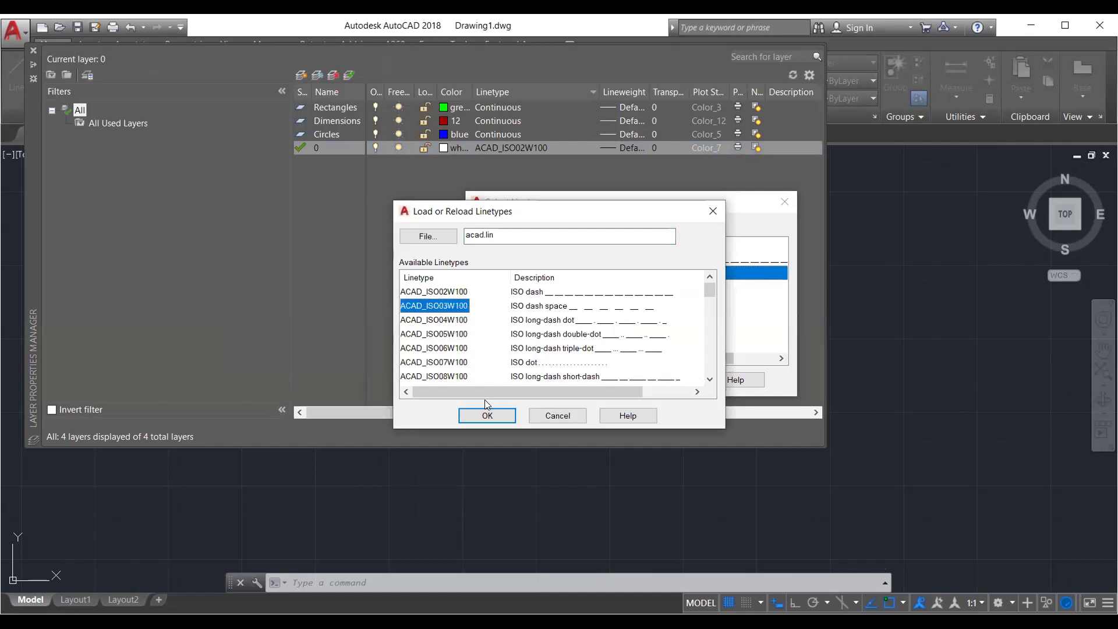
click(487, 415)
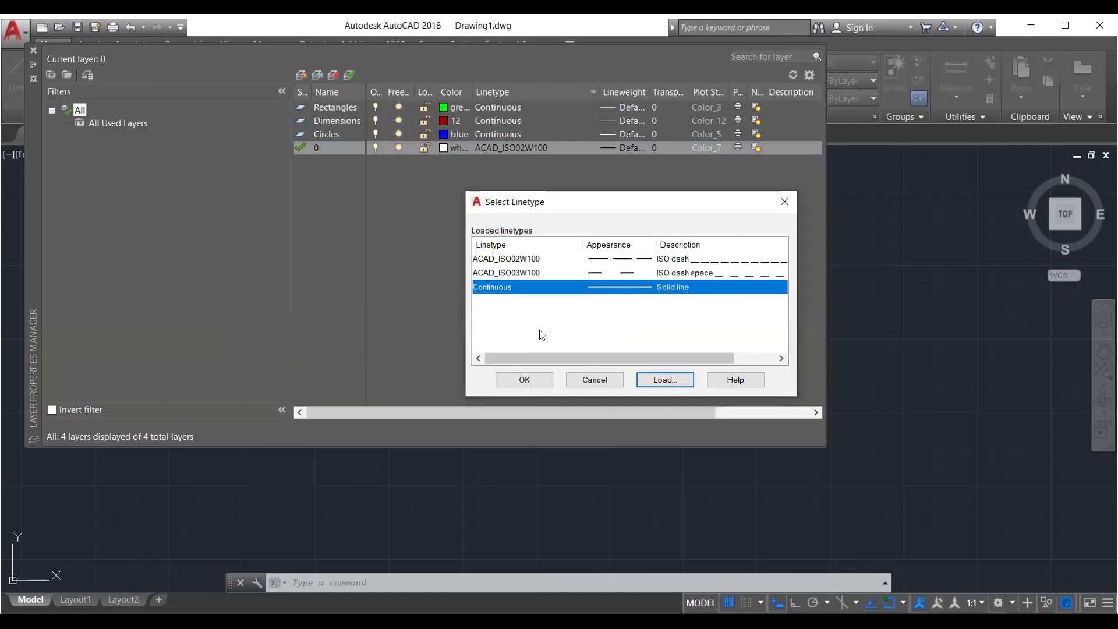
key(Return)
Compare the loaded ISO dash, ISO dash space and Continuous linetypes for layer 0, keeping Continuous
click(498, 147)
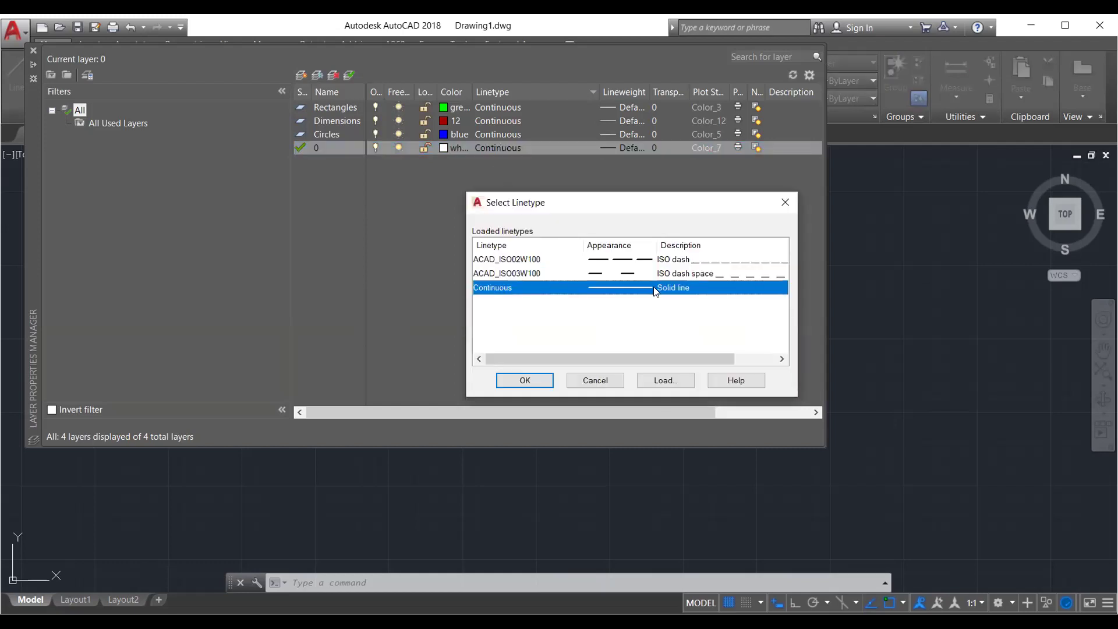
click(668, 273)
click(670, 260)
click(667, 274)
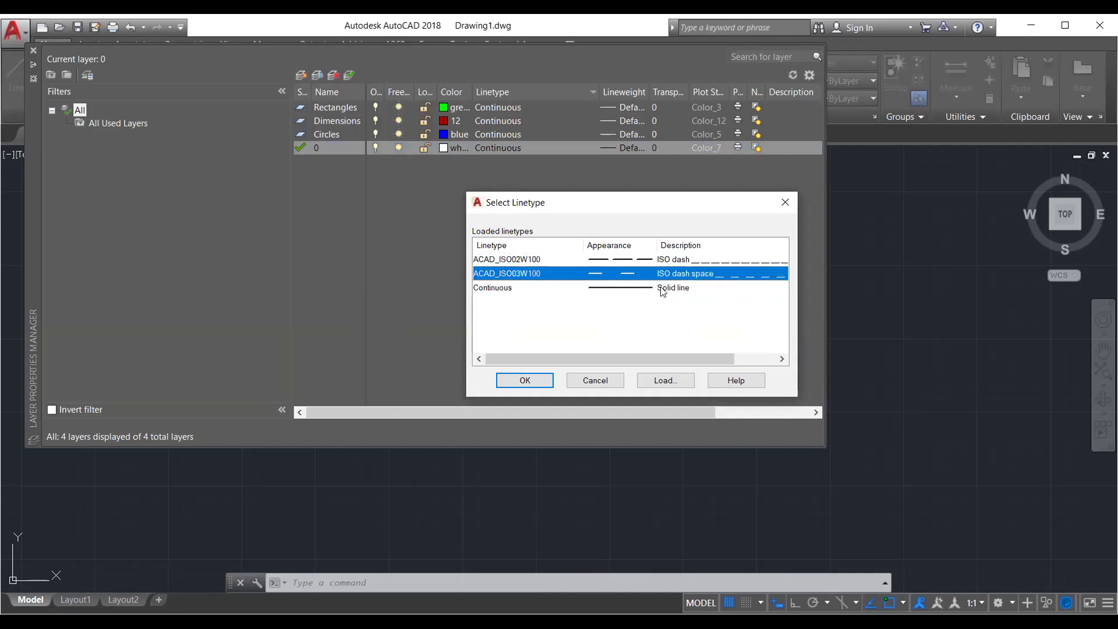
click(663, 288)
key(Return)
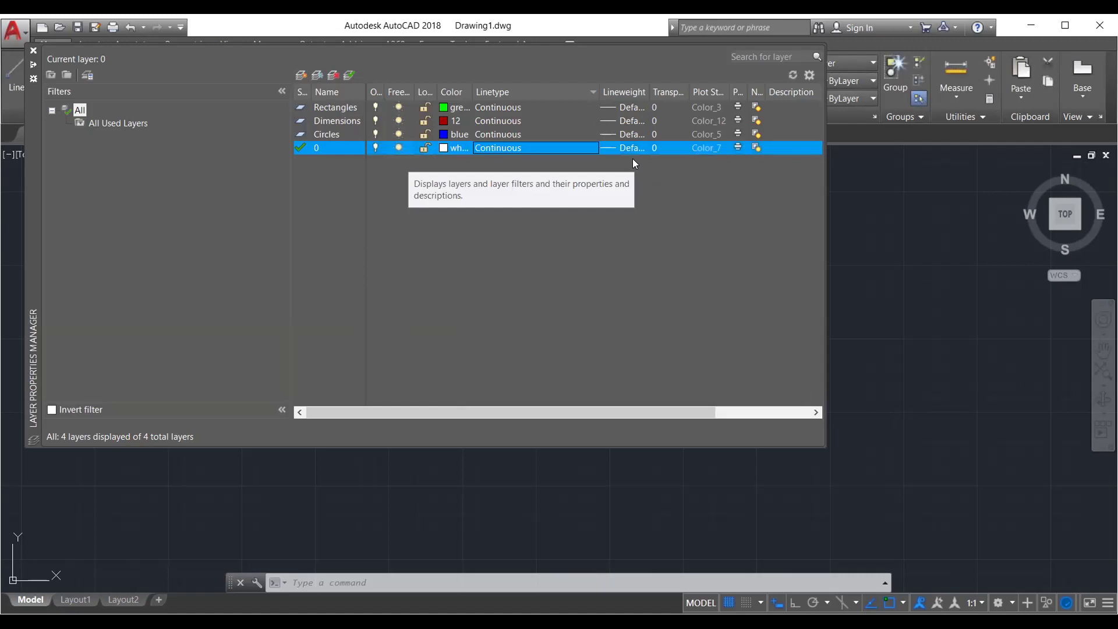
Narrow the Linetype column, then examine the available lineweights for layer 0 up to 2.11 mm, keeping Default
drag(596, 89, 530, 91)
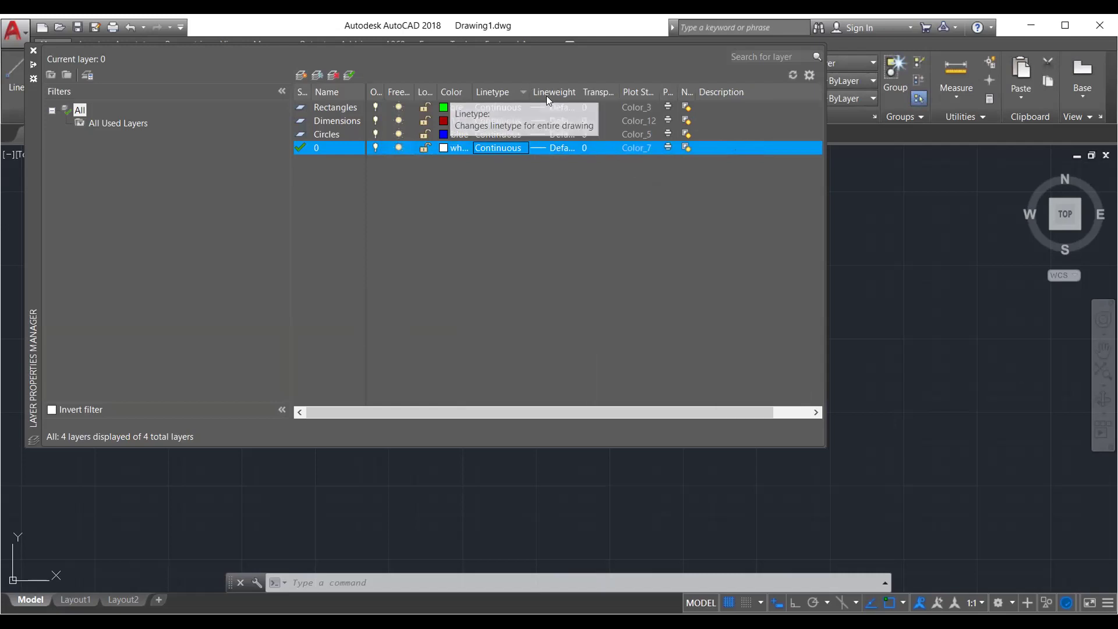
click(554, 151)
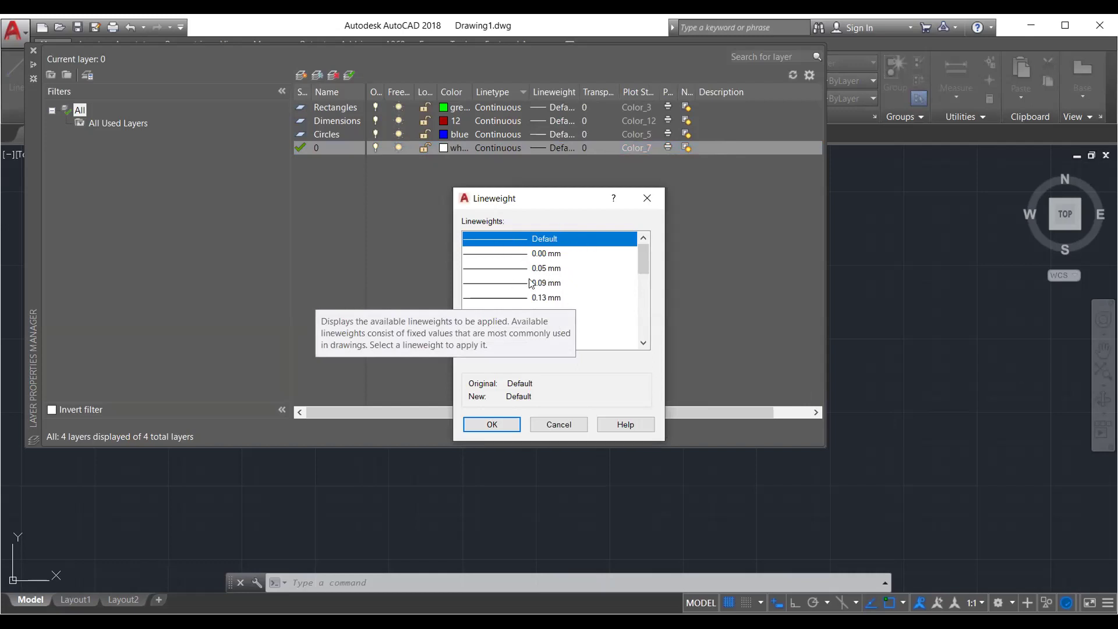
drag(641, 268, 640, 332)
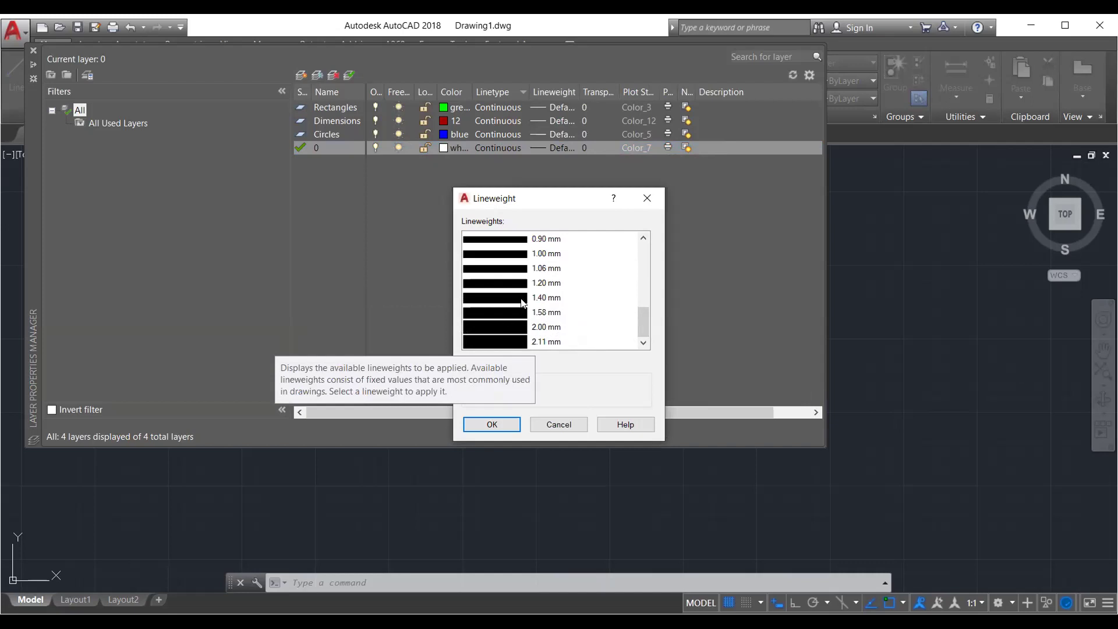
click(521, 344)
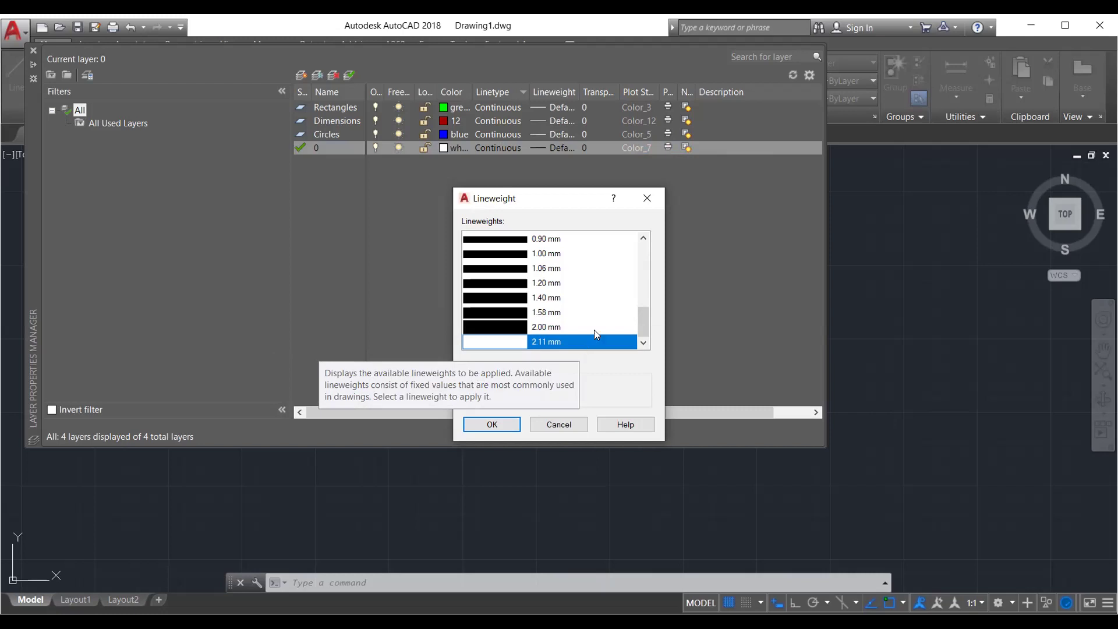
drag(639, 316, 652, 235)
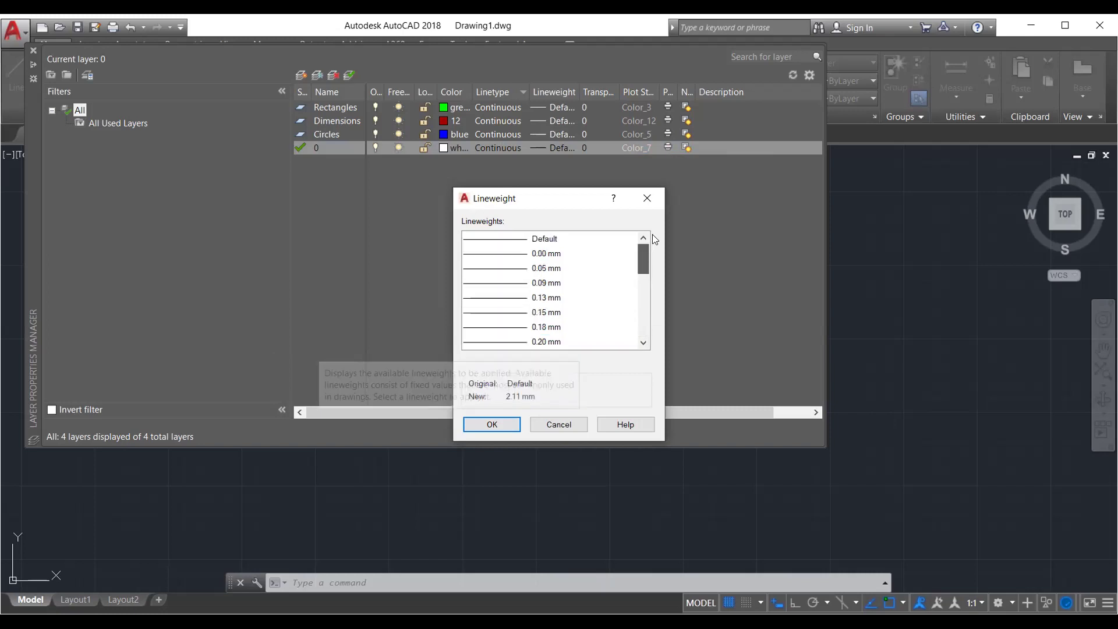
click(585, 239)
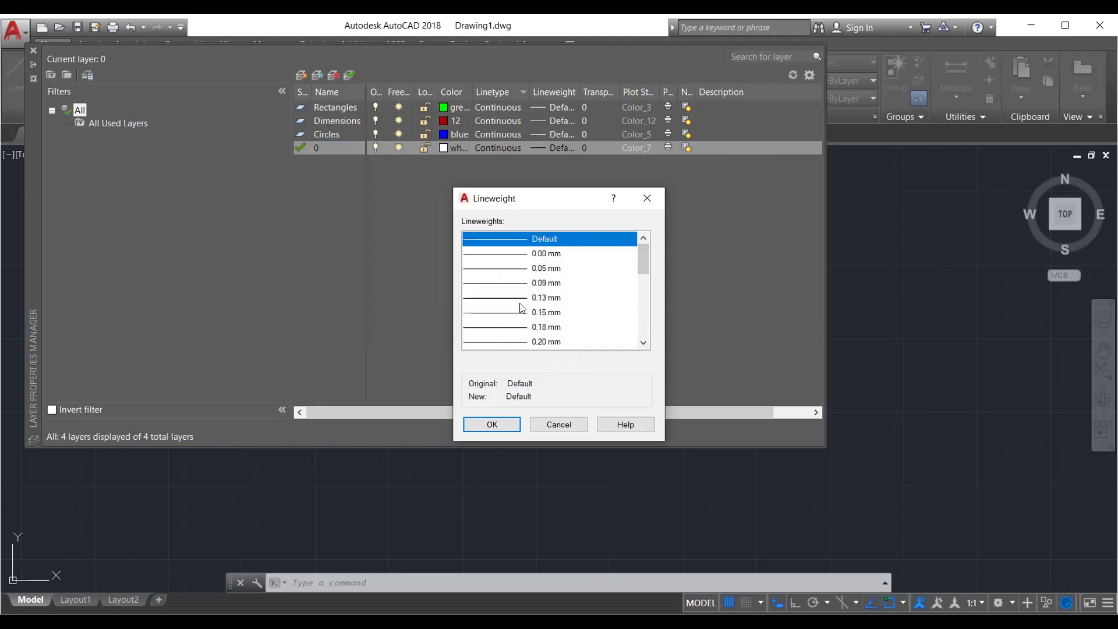
click(494, 424)
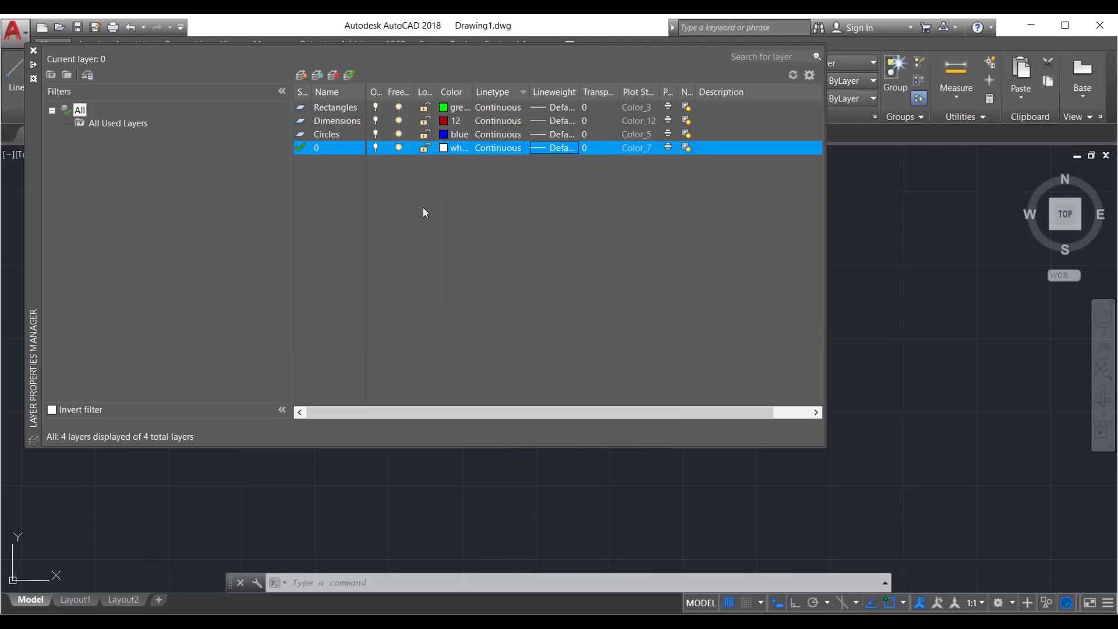
Look at the transparency setting of the Circles layer and close the layer manager
click(599, 136)
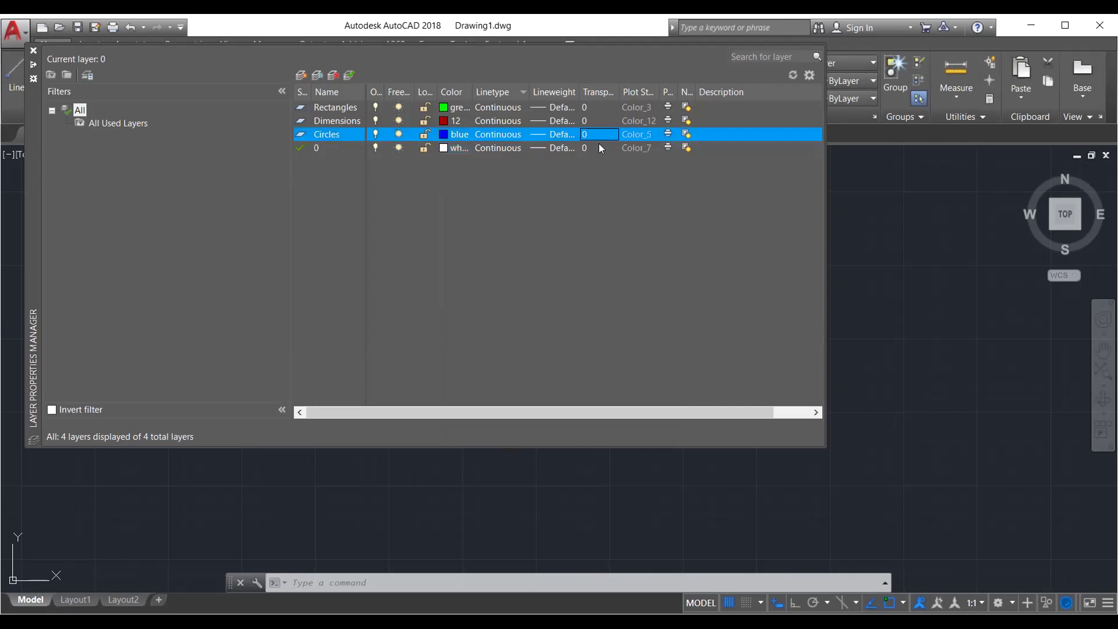
click(598, 136)
click(562, 342)
click(33, 52)
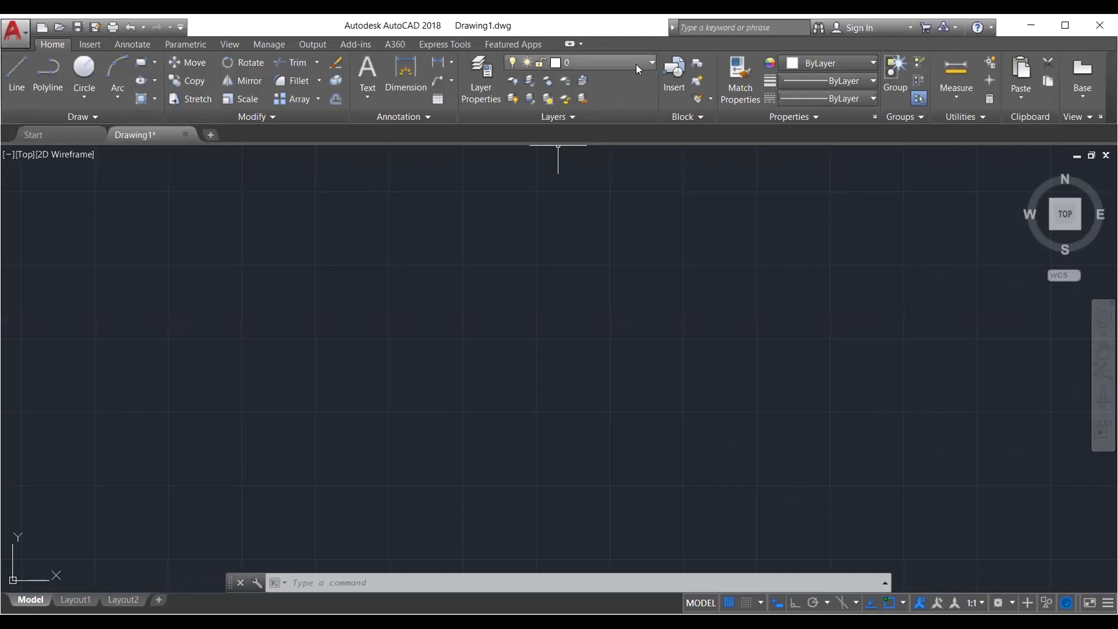
Make Circles the current layer and draw two circles side by side with radii of about 1.7 and 1.78
click(636, 65)
click(625, 99)
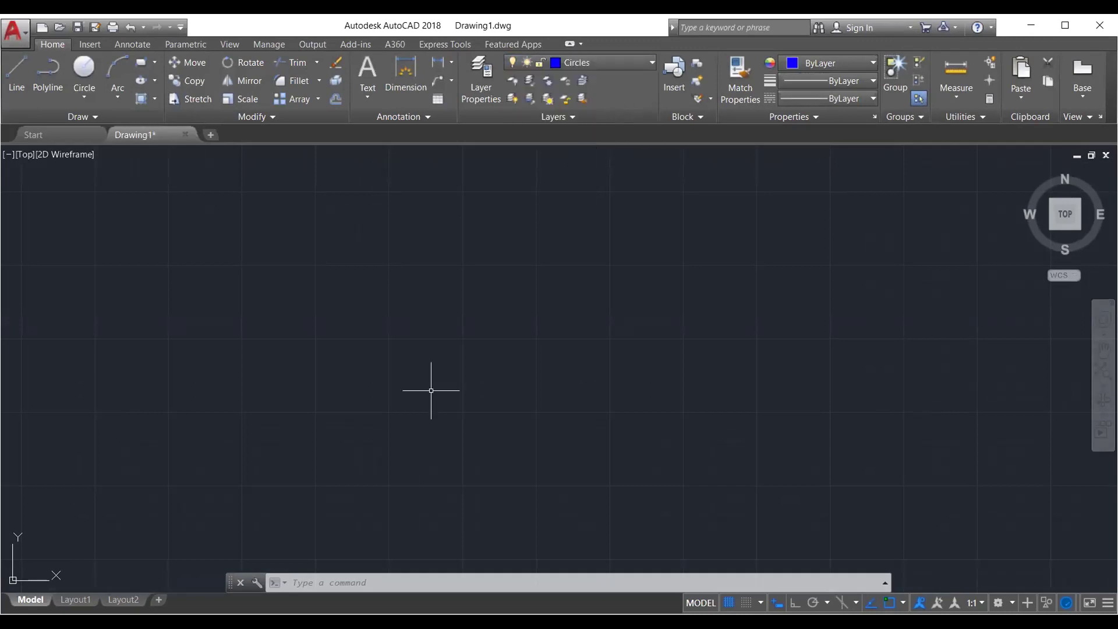
click(77, 93)
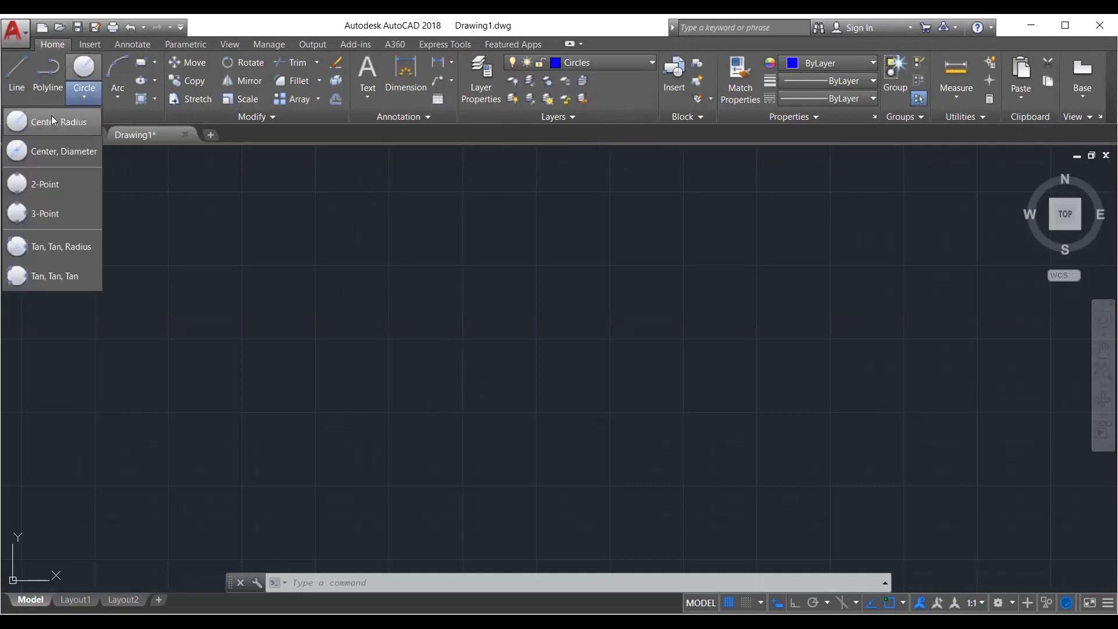
click(105, 219)
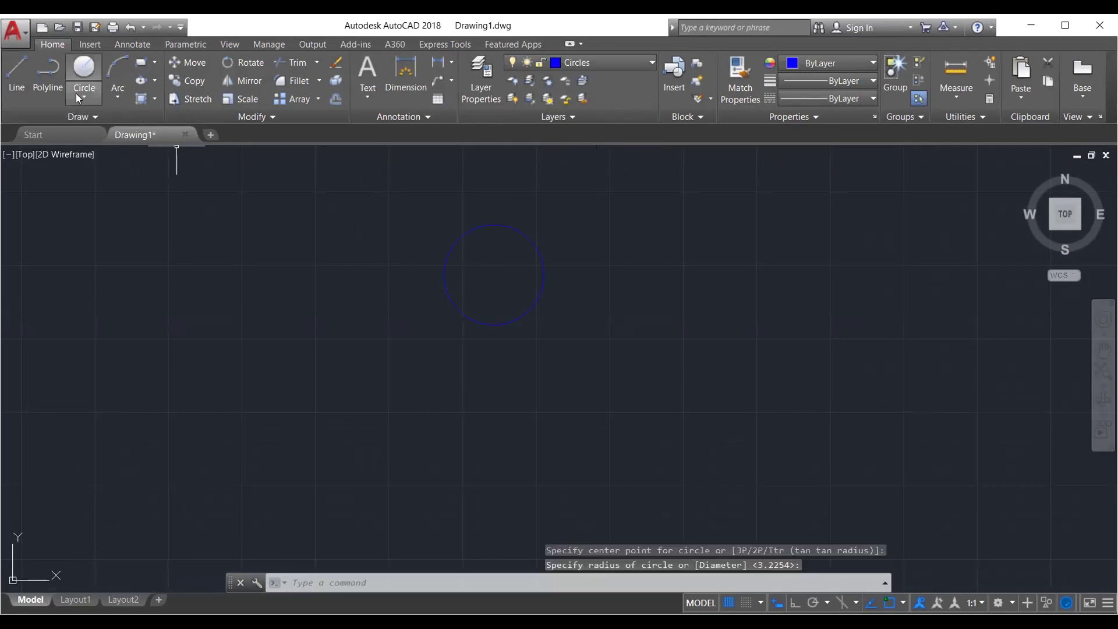
click(84, 93)
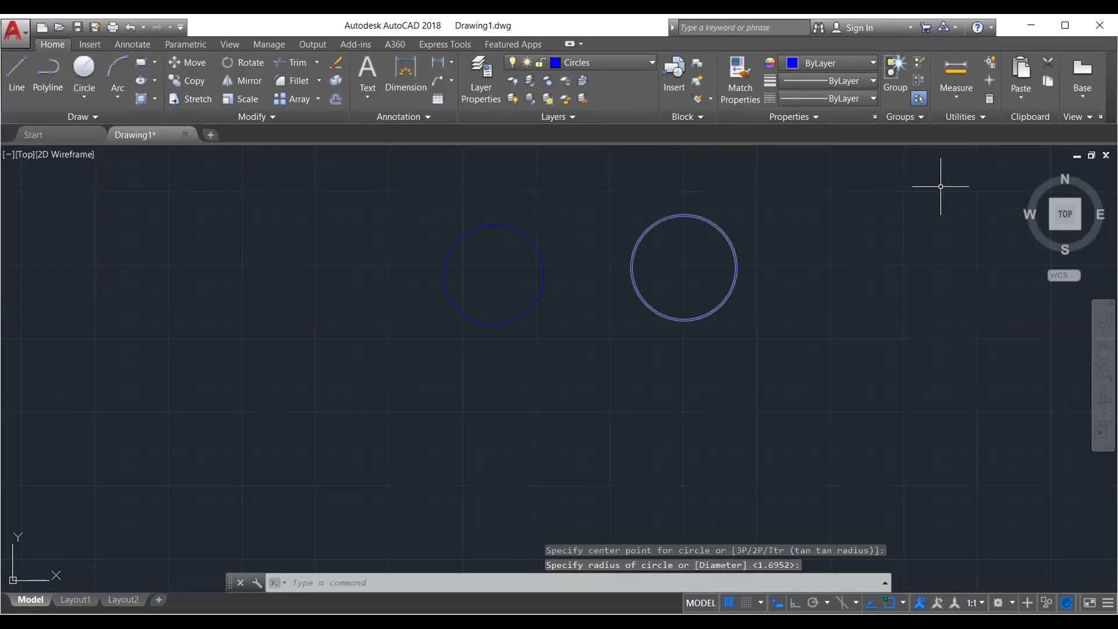
click(715, 229)
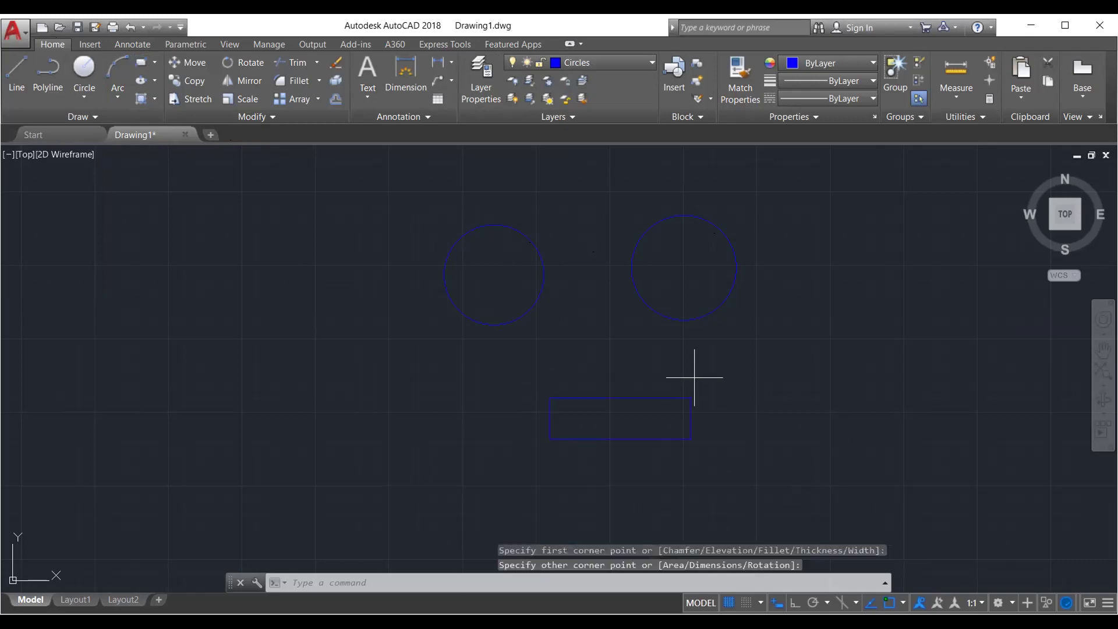
Erase the blue rectangle below the two circles
click(694, 377)
click(499, 432)
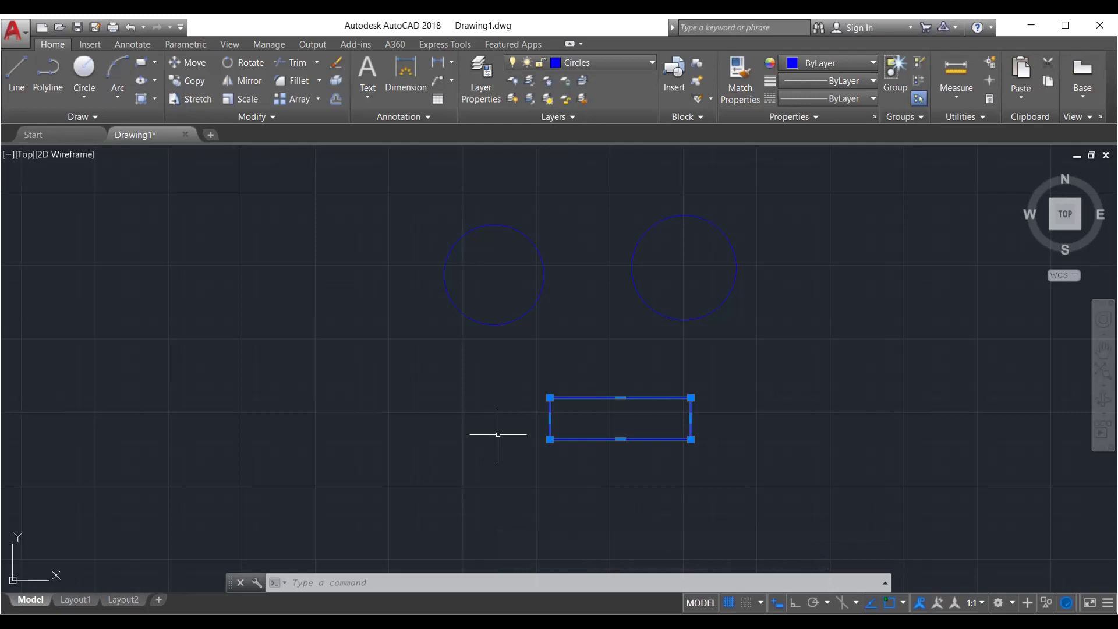
text(ERASE)
key(Return)
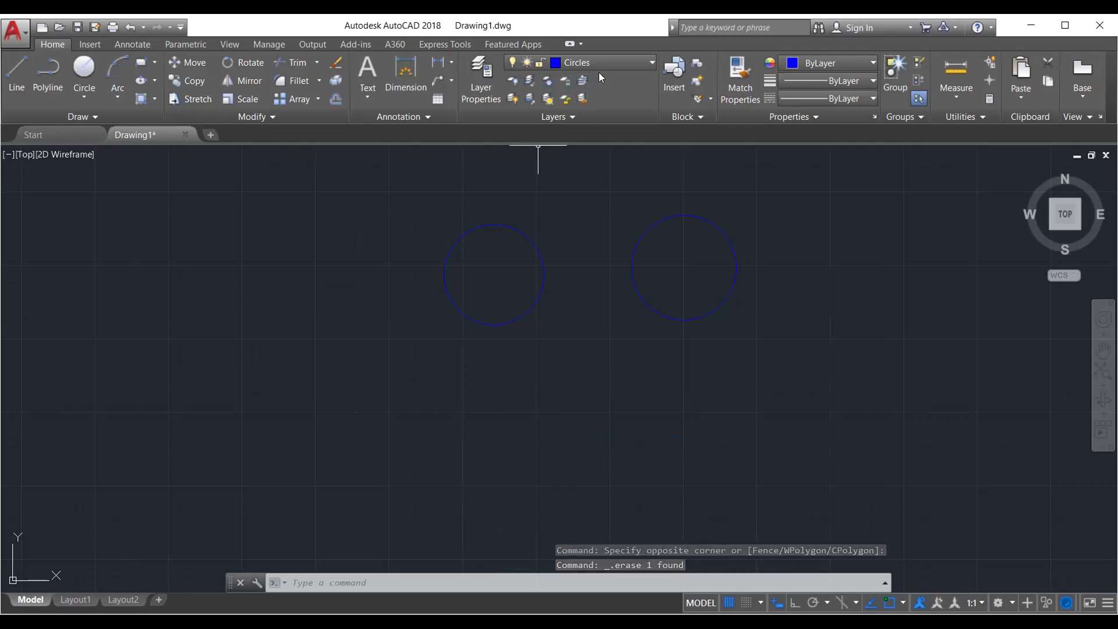
Make Rectangles the current layer and draw a rectangle about 7.17 by 2.40 below the circles and a flatter one above them
click(623, 64)
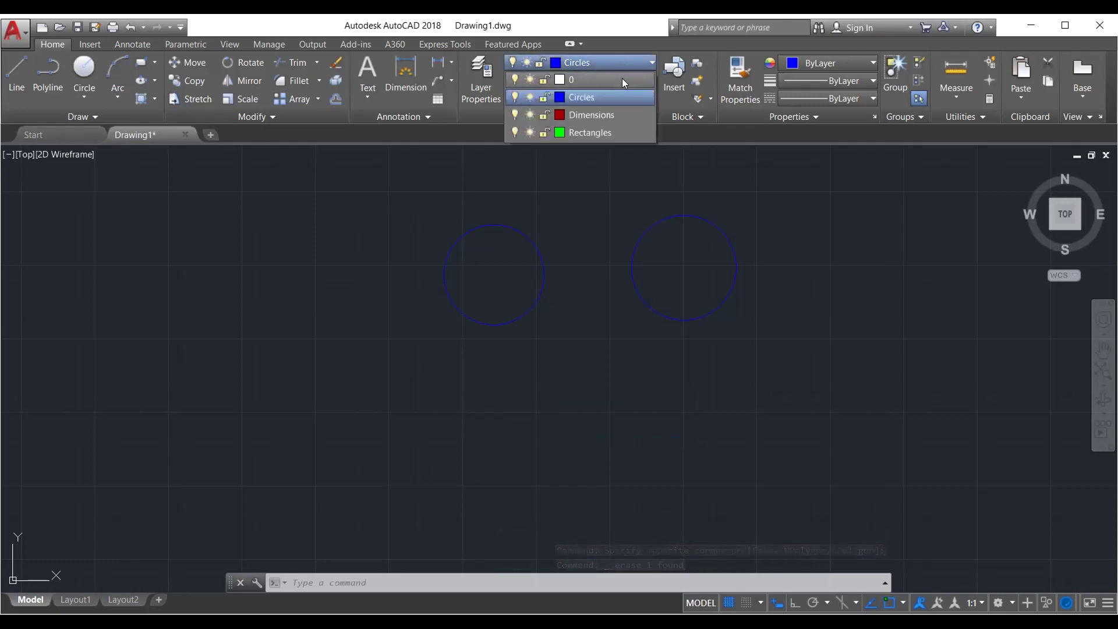
click(601, 132)
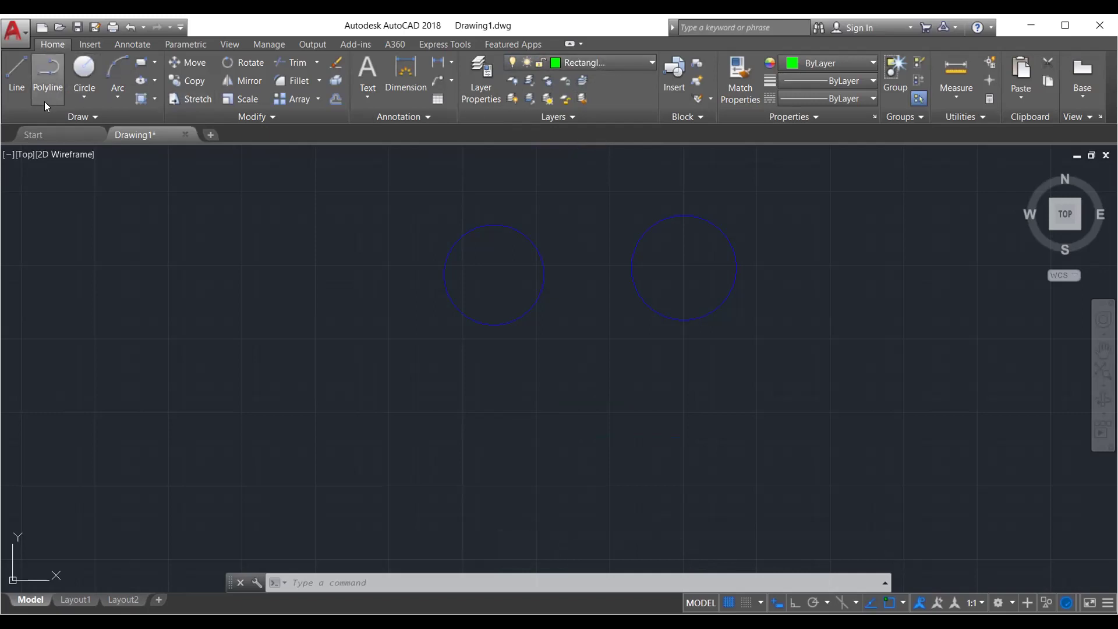
click(141, 62)
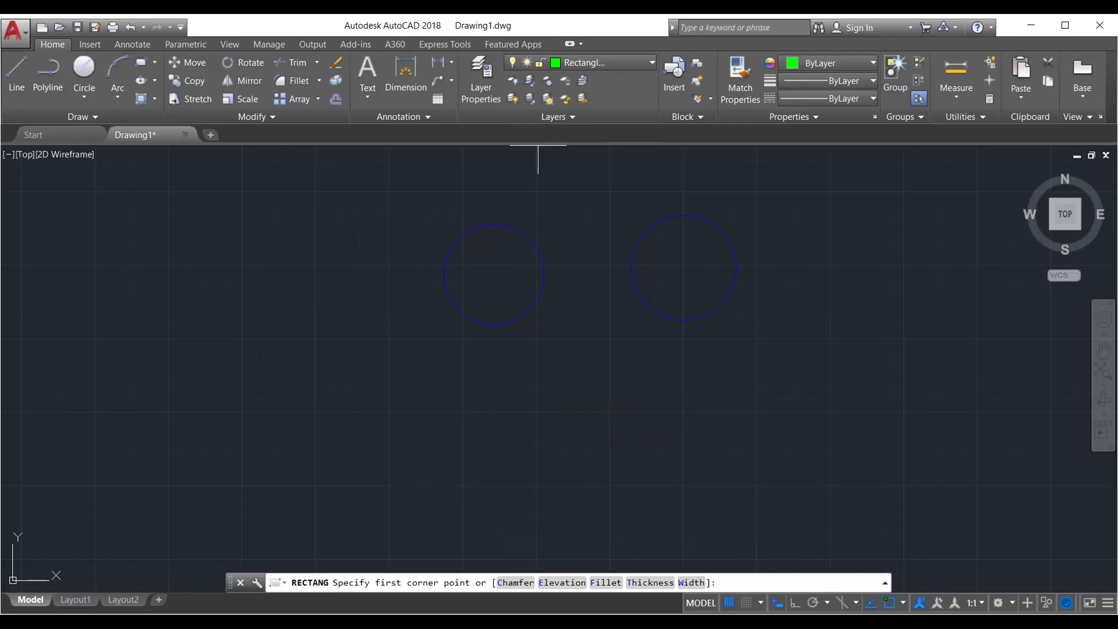
click(507, 383)
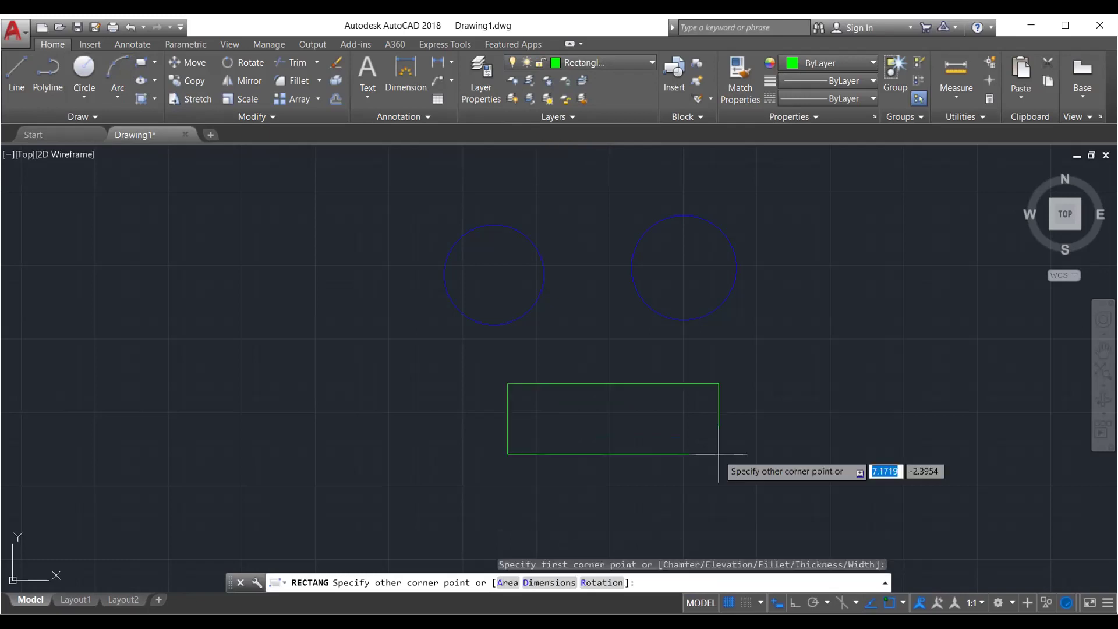
click(719, 454)
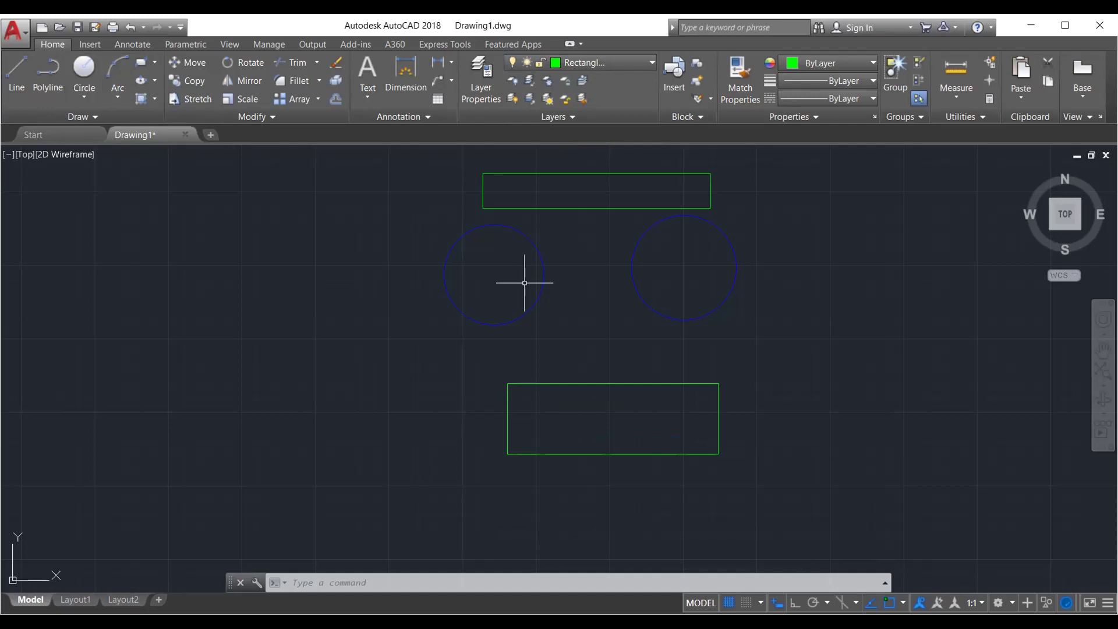
Make layer 0 current and draw a smaller circle between the two blue circles, slightly below them
click(587, 67)
click(586, 76)
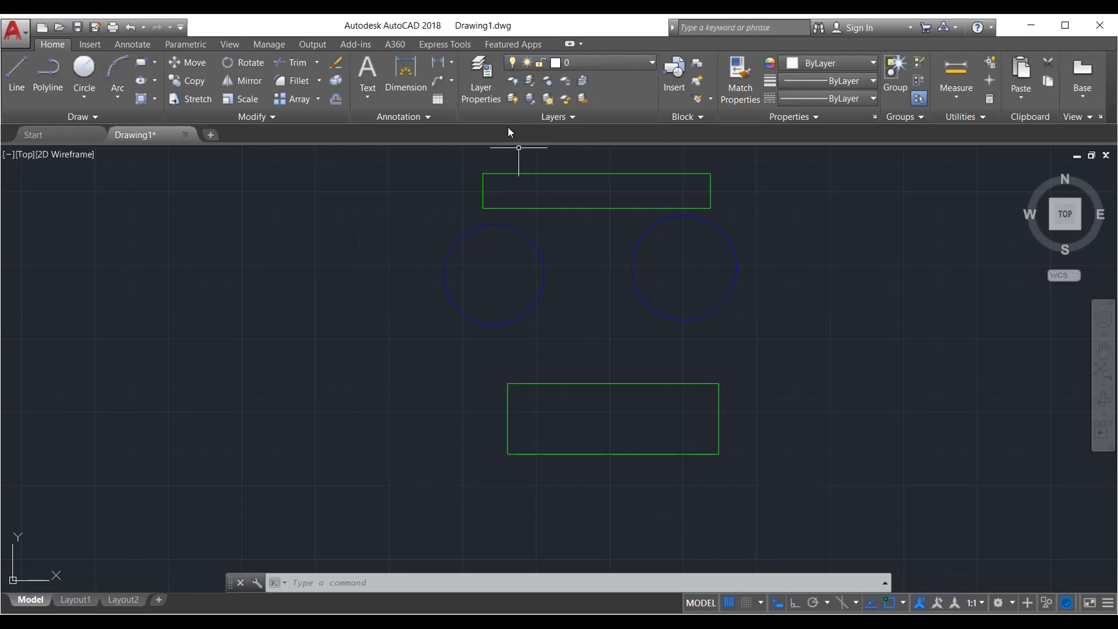
click(81, 87)
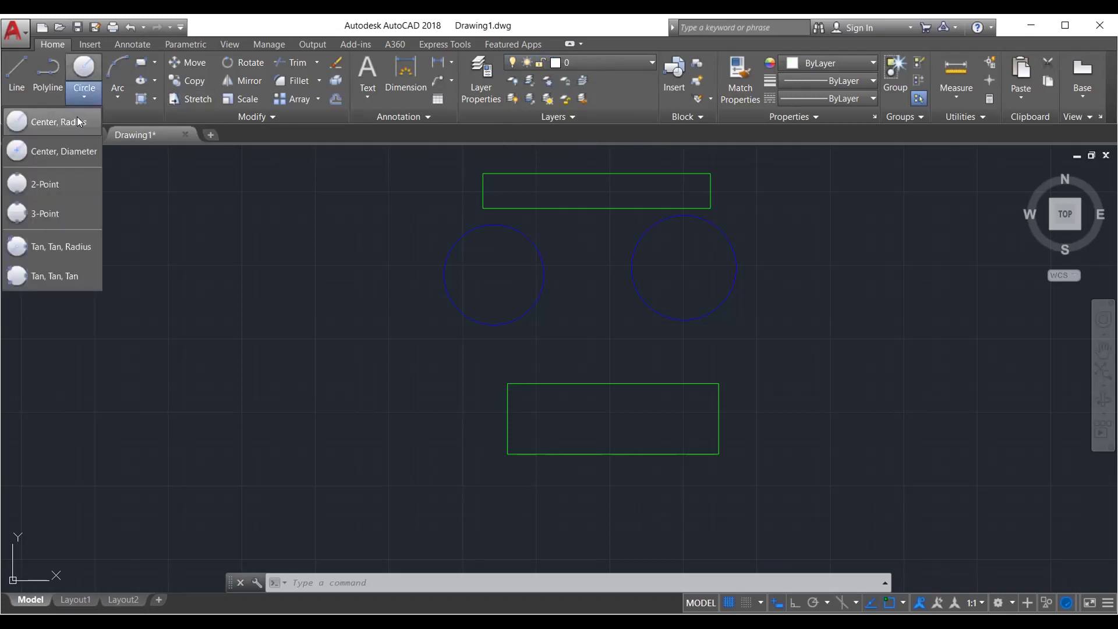
key(Return)
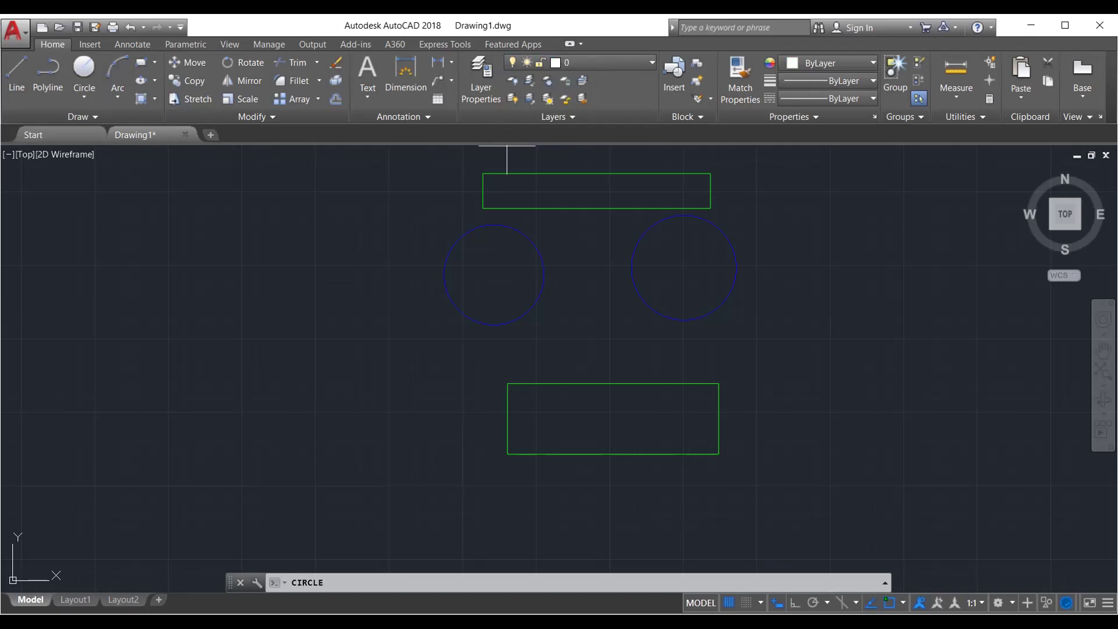
click(580, 328)
click(615, 300)
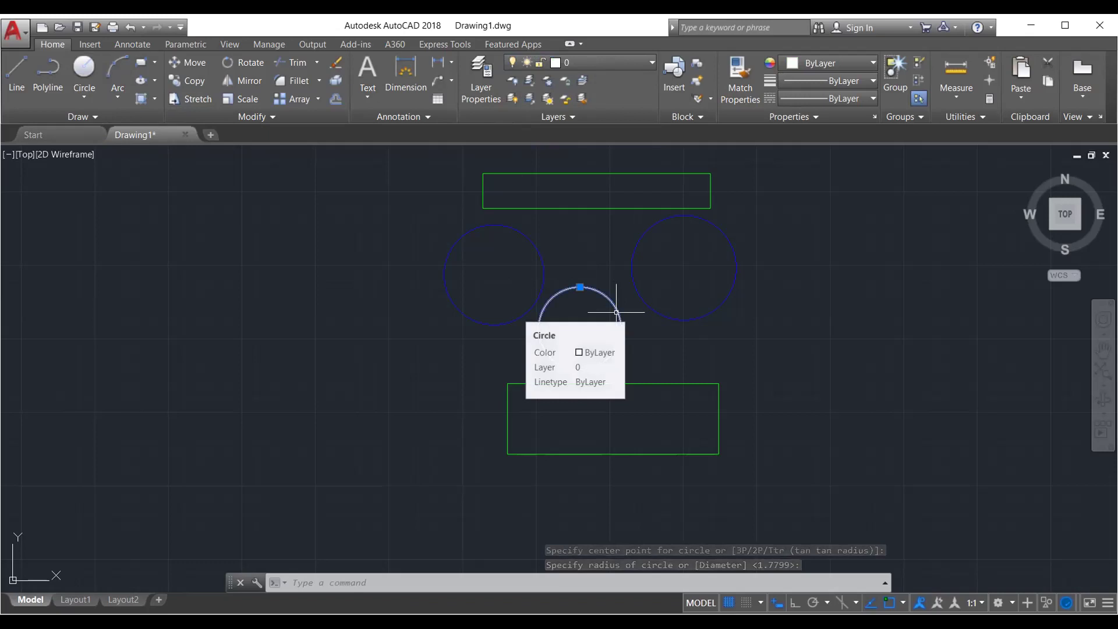
Move the small middle circle from layer 0 to the Circles layer through its object properties and deselect it
click(616, 312)
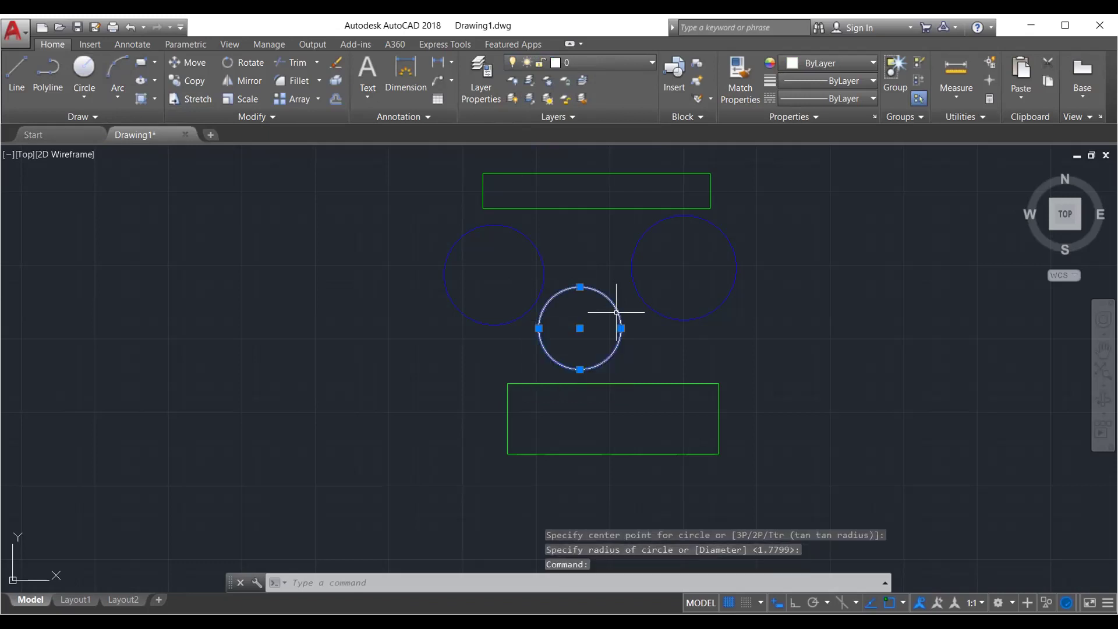
right_click(624, 351)
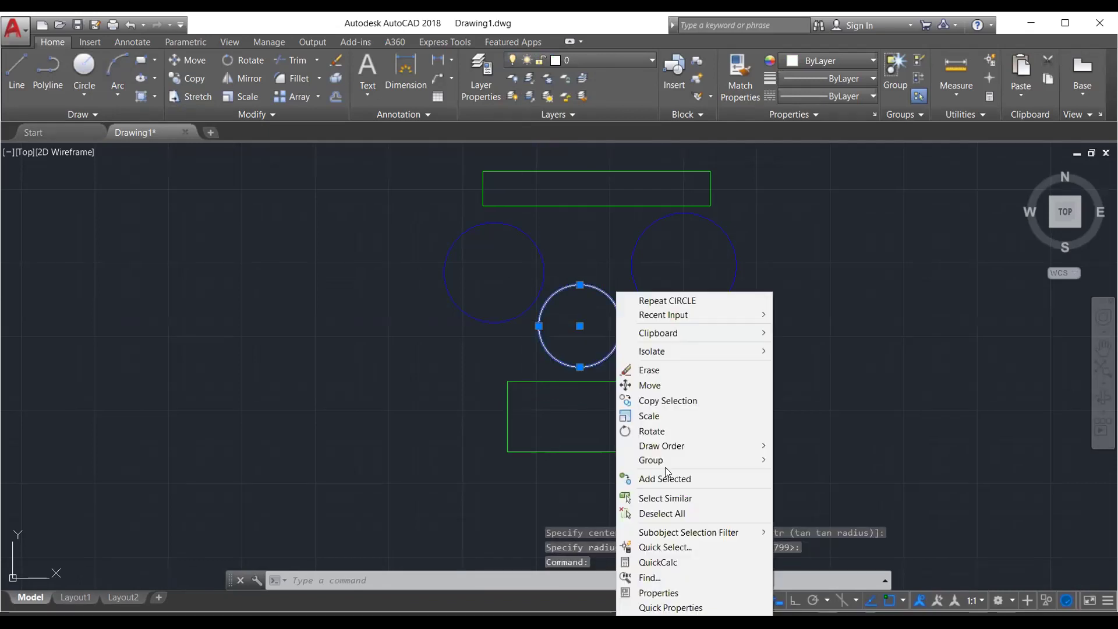
key(ctrl+1)
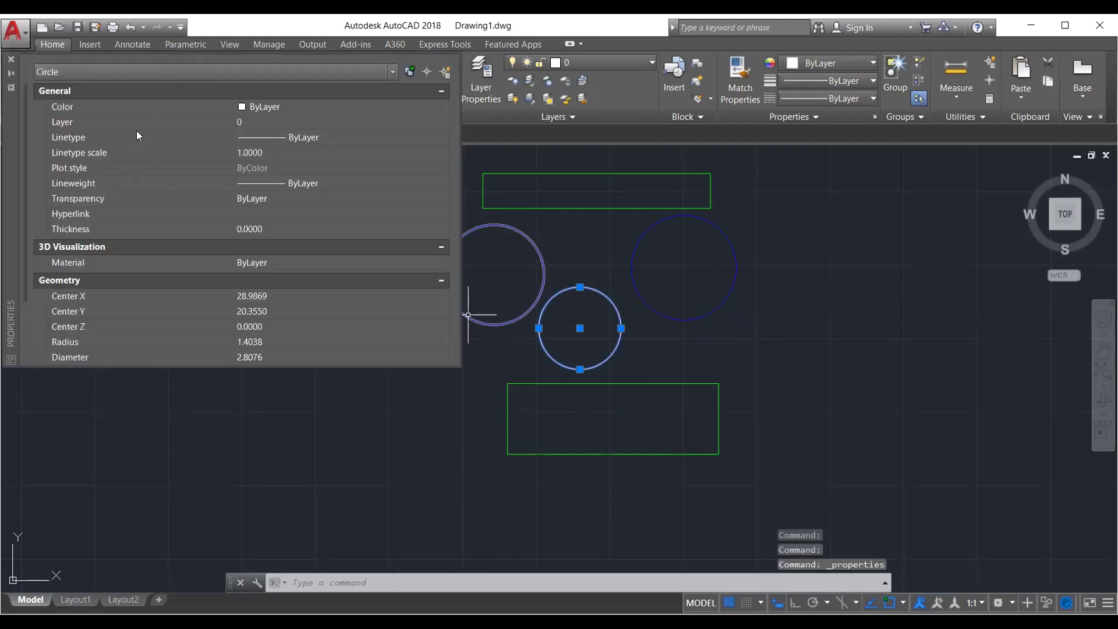
click(286, 118)
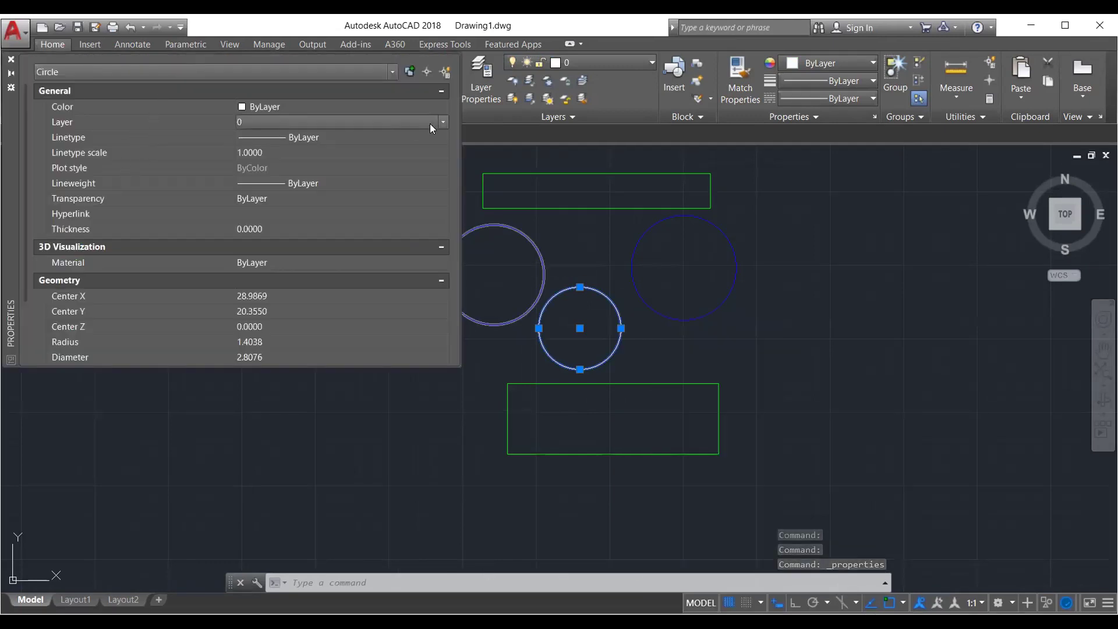
click(442, 122)
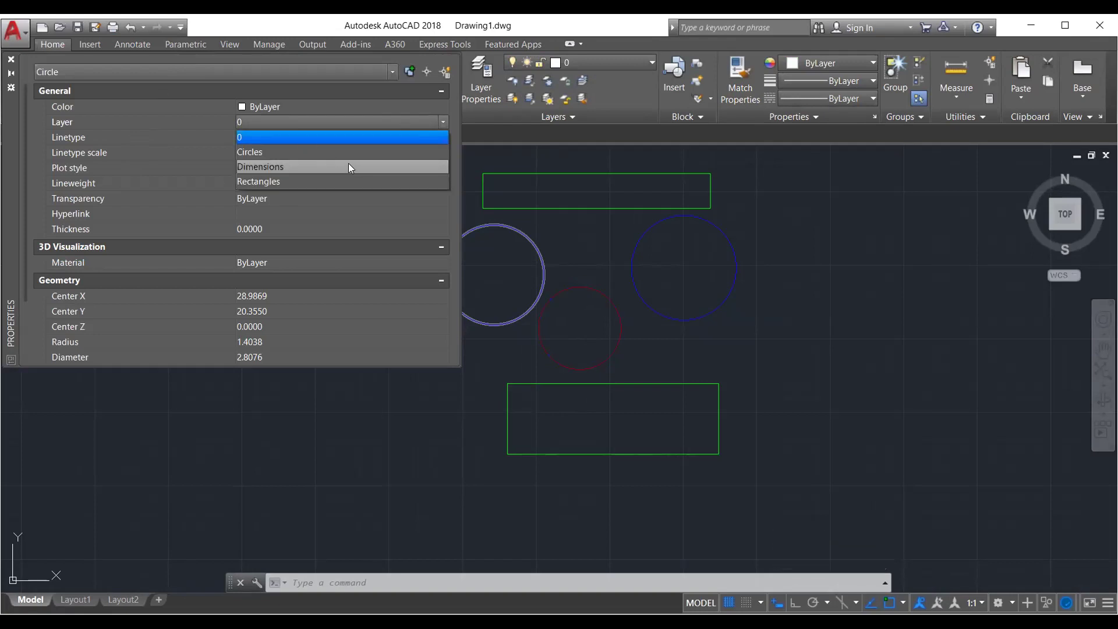
click(259, 151)
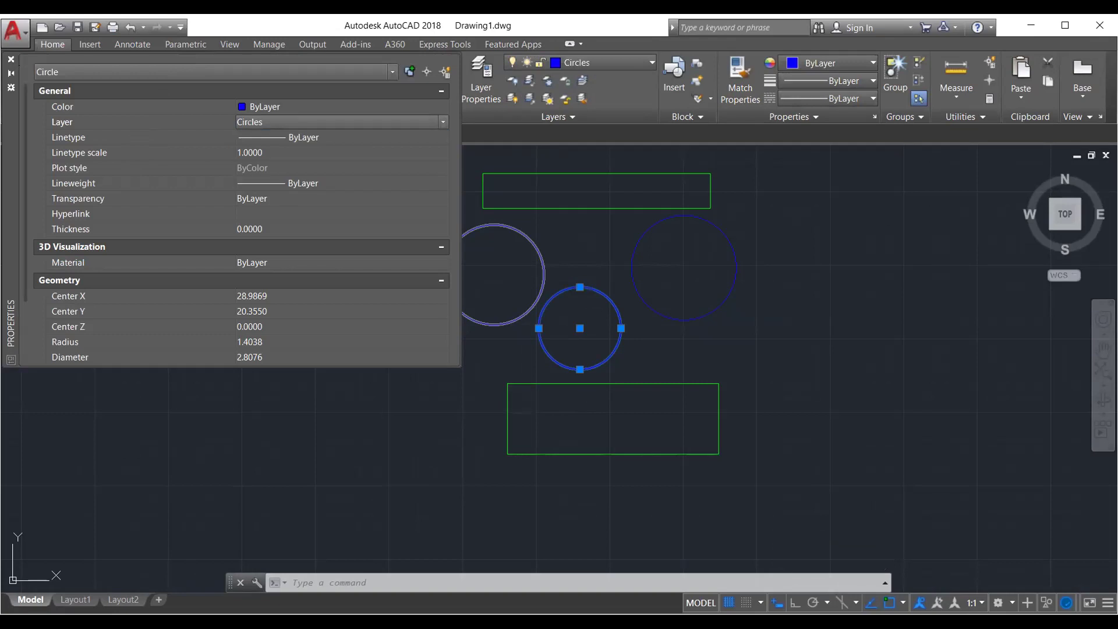
key(ctrl+1)
key(Escape)
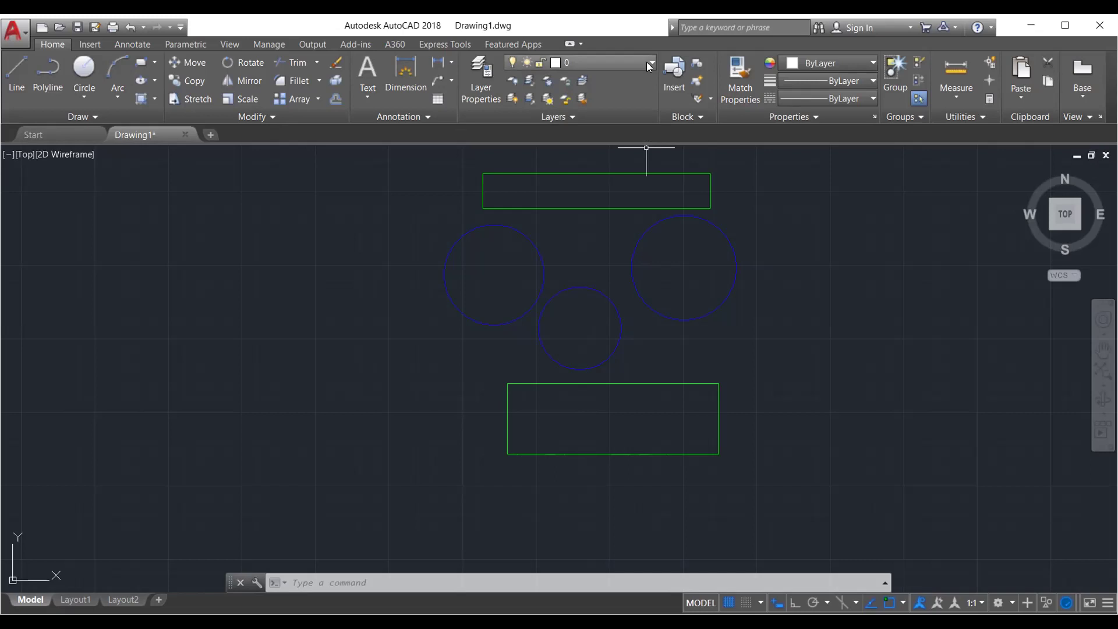
Make Dimensions the current layer and dimension the width of the upper rectangle, placing the dimension above it
click(648, 64)
click(638, 84)
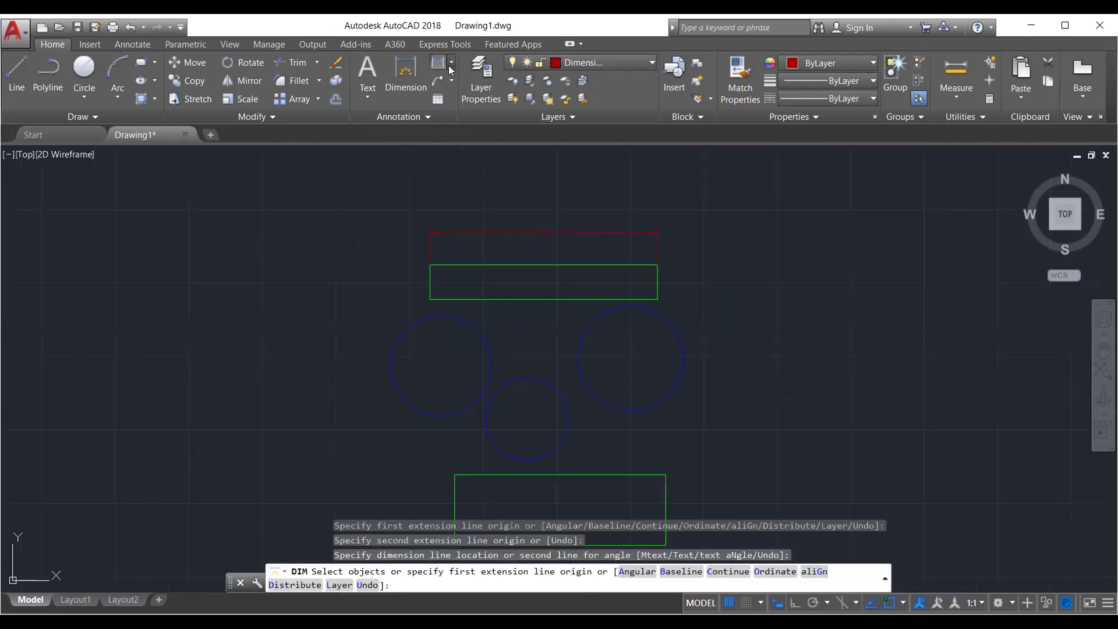
Add a radius dimension to the right large circle and a diameter dimension to the left large circle
click(451, 63)
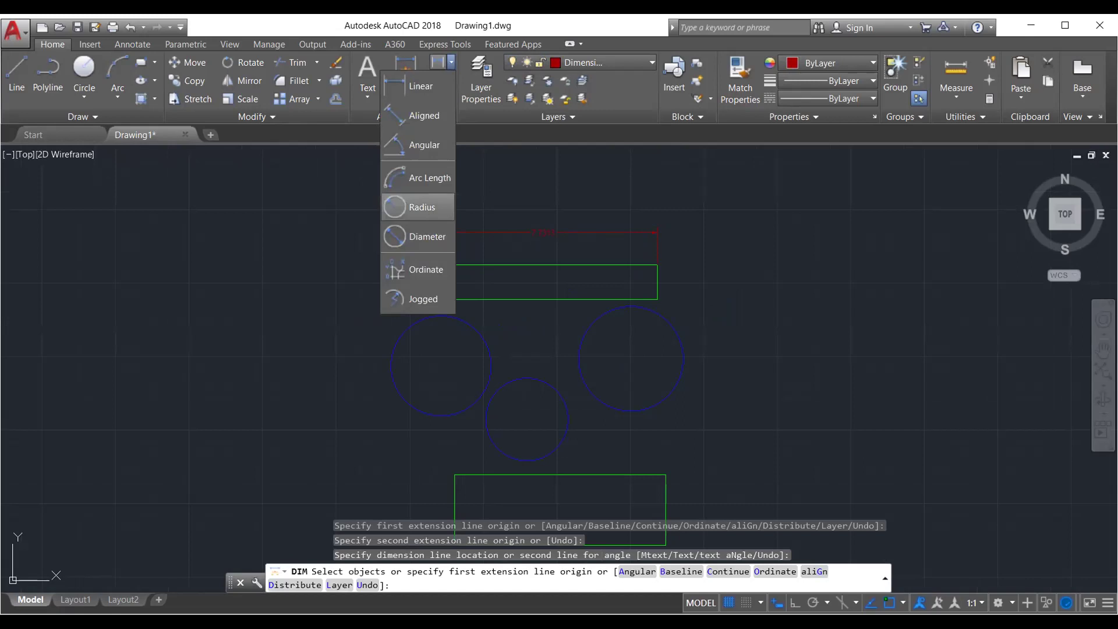
click(422, 207)
click(683, 344)
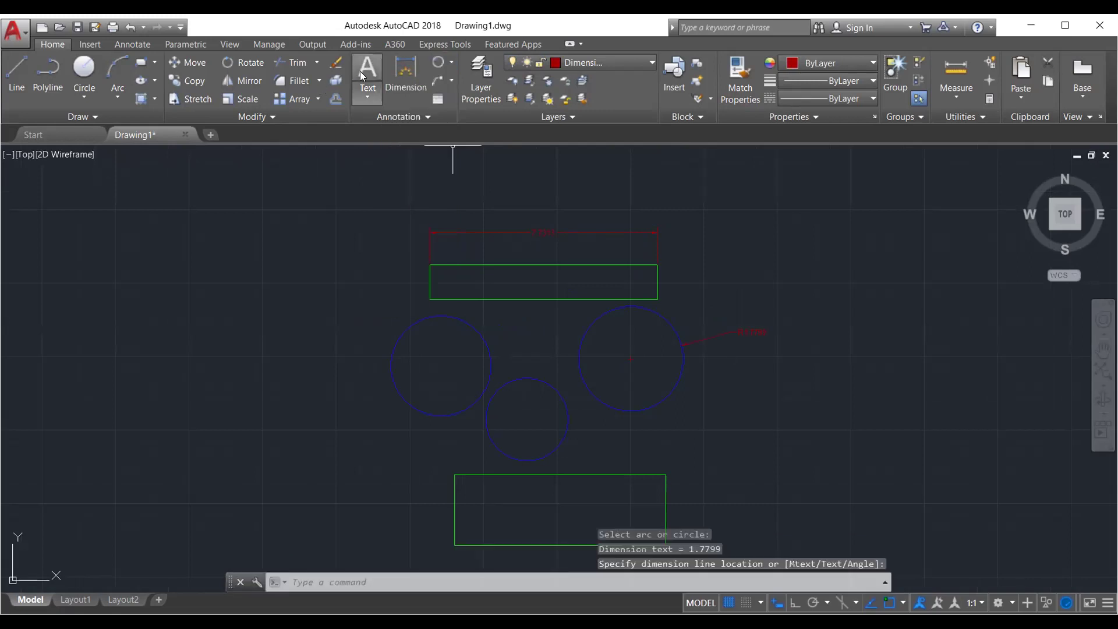
click(452, 63)
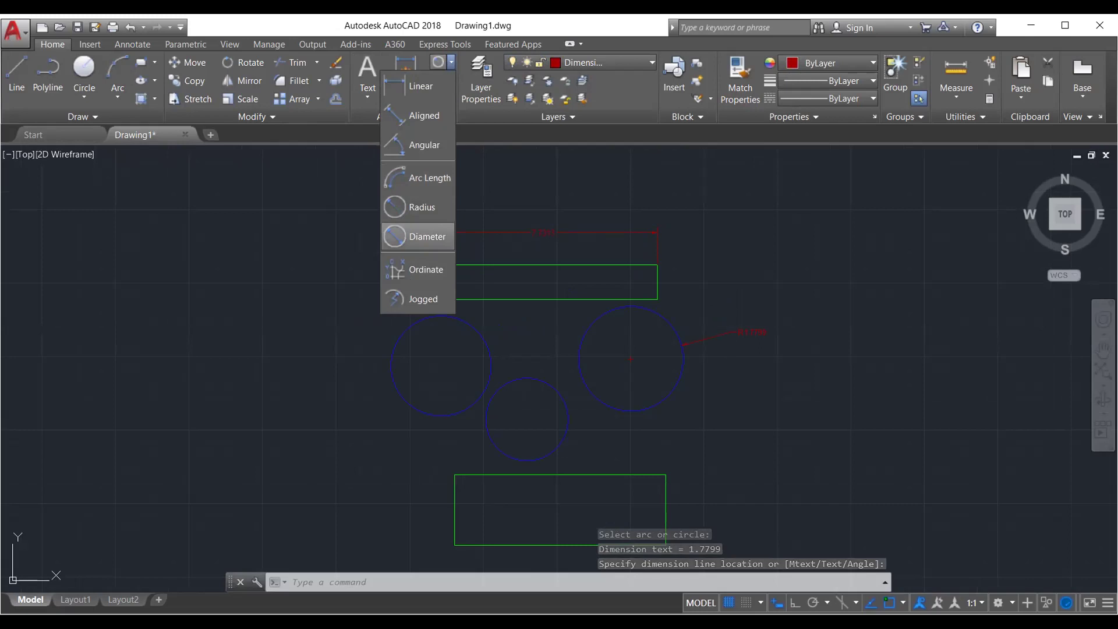
click(422, 236)
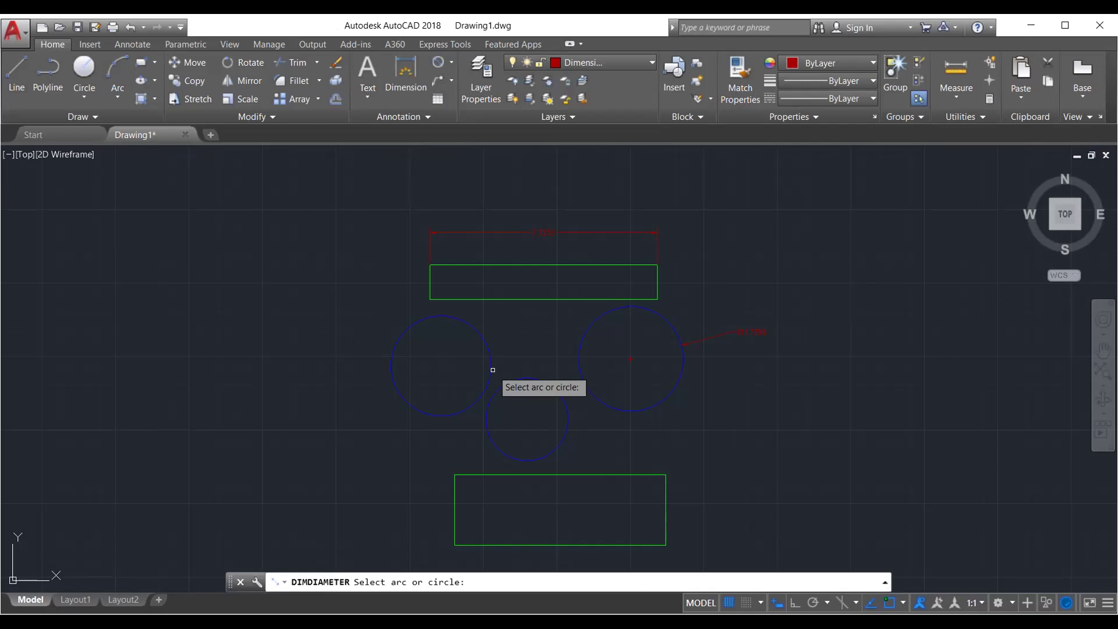
click(493, 369)
click(551, 344)
Add an angular dimension to the upper-left corner of the lower rectangle, placed inside the rectangle
click(452, 62)
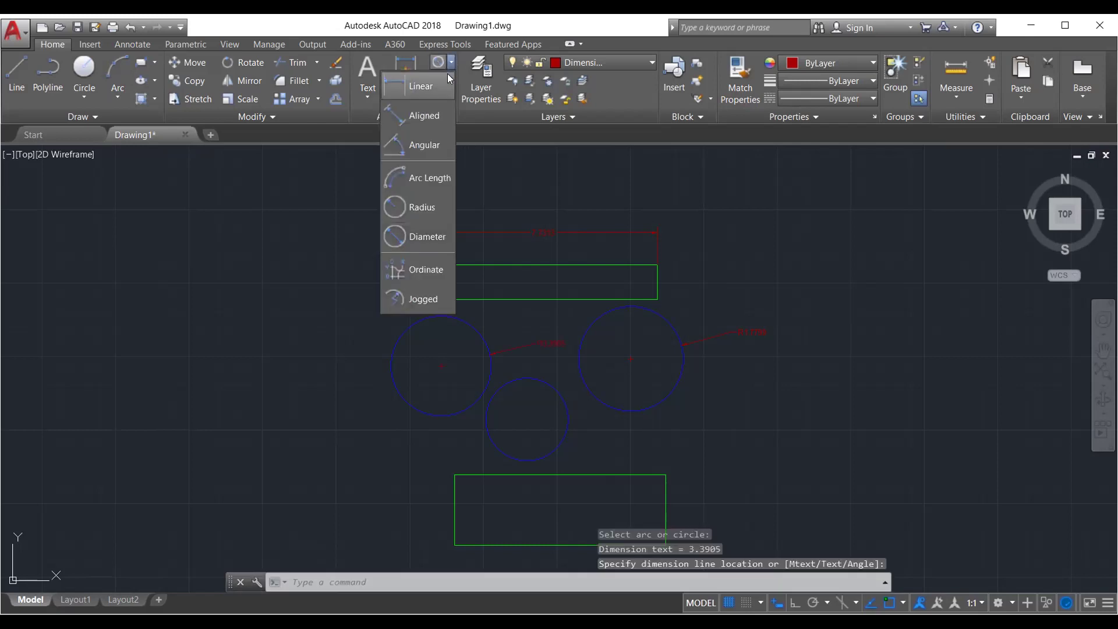
click(417, 144)
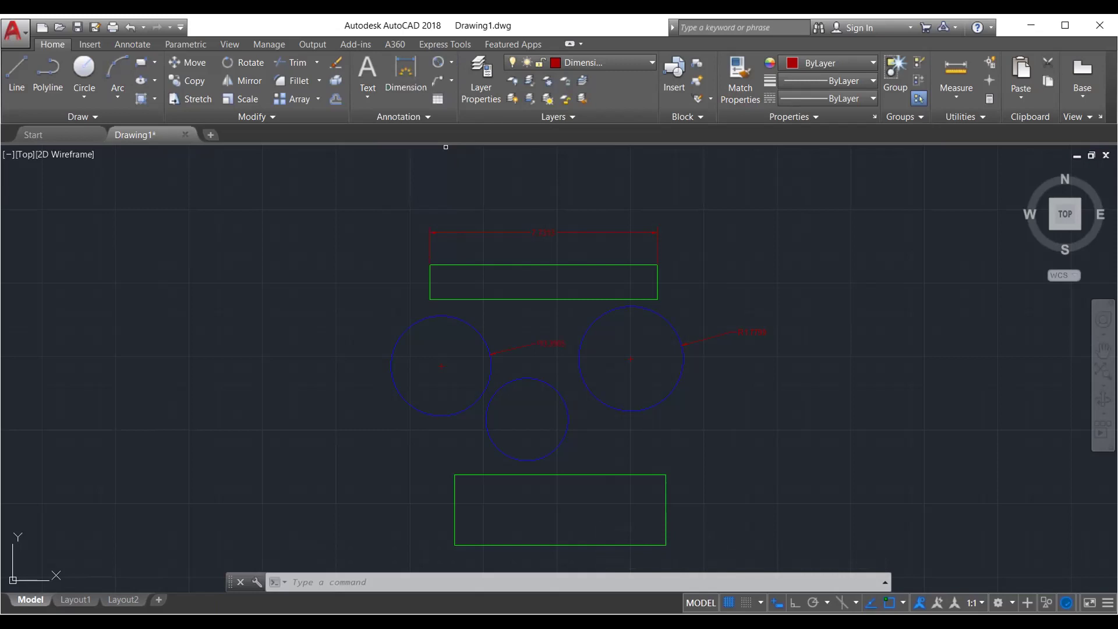
click(479, 500)
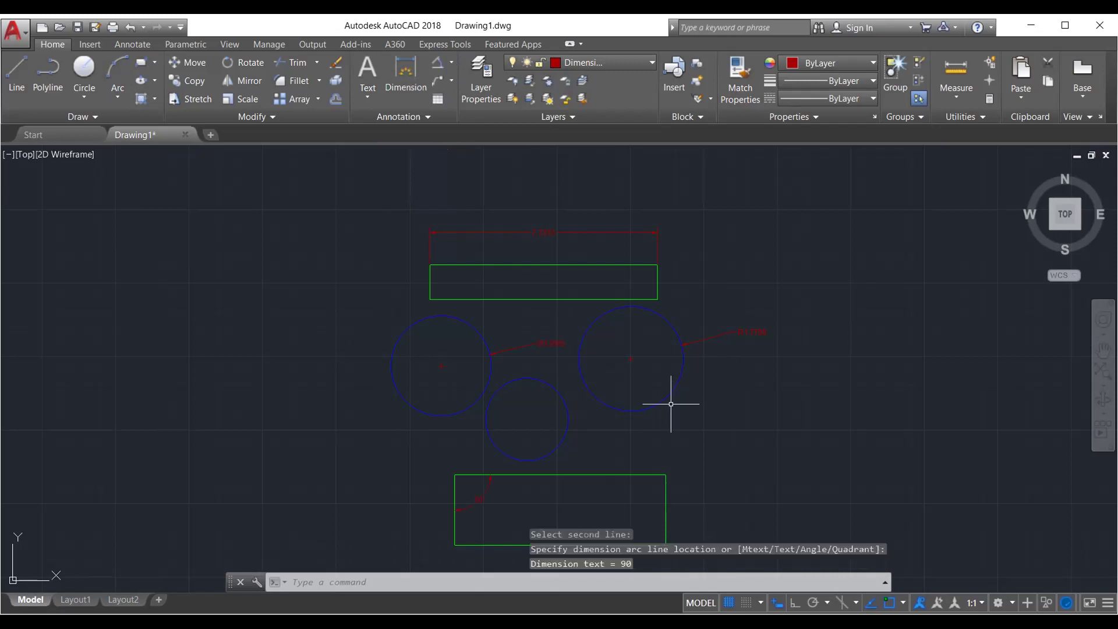
Zoom to show the whole drawing and inspect the dimensioned circles and rectangles
mouse_move(656, 387)
middle_down()
mouse_move(675, 271)
mouse_move(668, 350)
middle_up()
text(zoom)
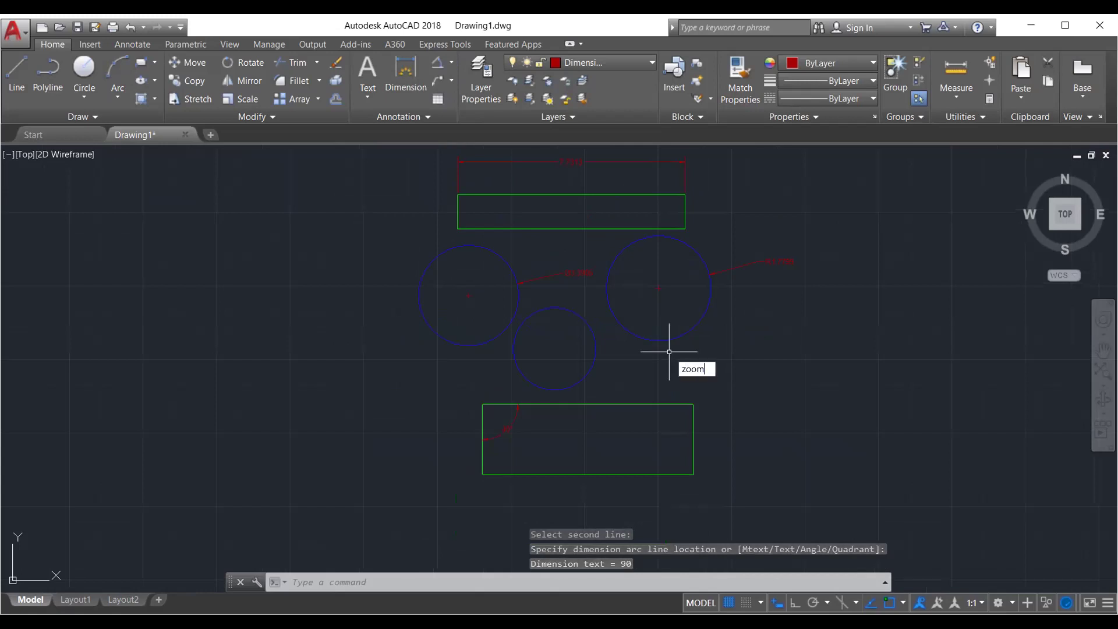
key(Return)
text(a)
key(Return)
middle_drag(744, 282, 510, 403)
scroll(614, 239, up, 2)
scroll(439, 320, up, 2)
middle_drag(474, 324, 586, 262)
scroll(587, 270, down, 2)
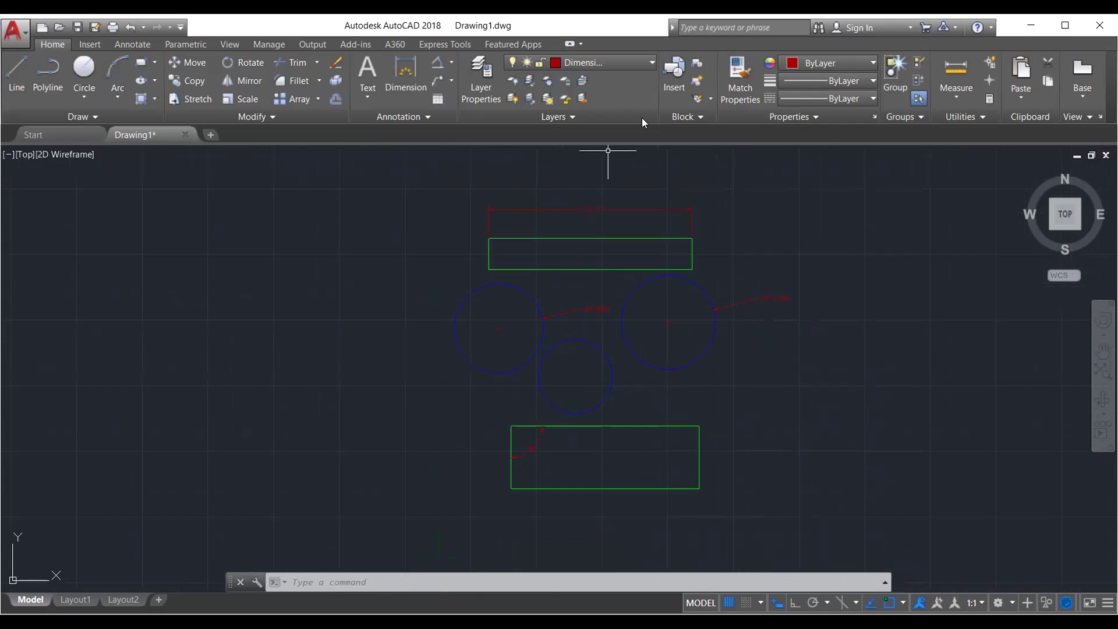
Review the layers in the drawing and make layer 0 current
click(652, 62)
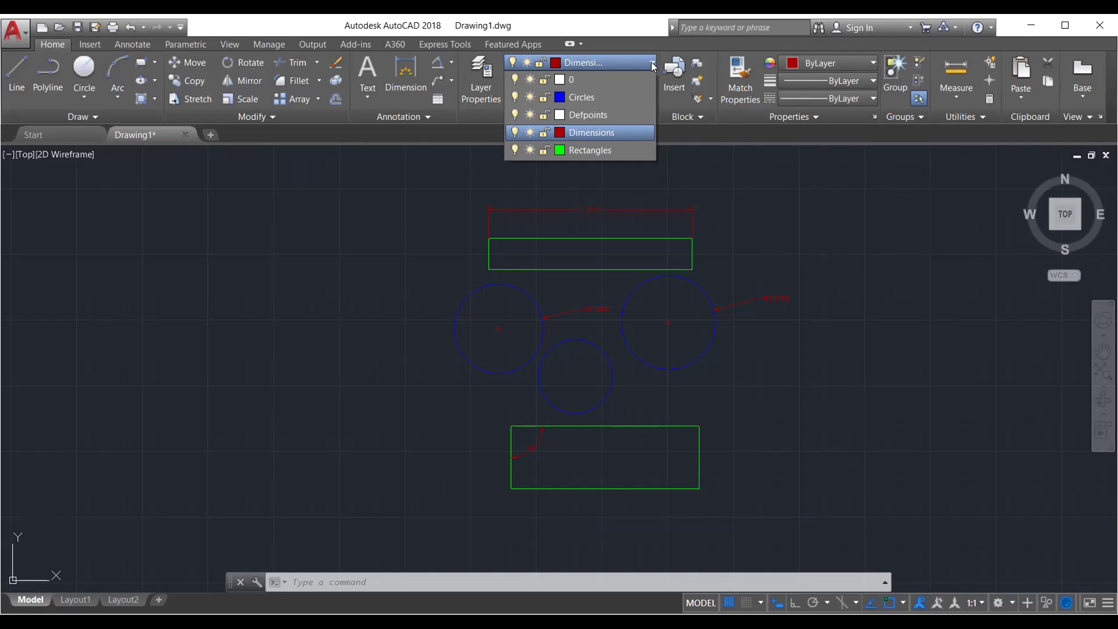
click(651, 61)
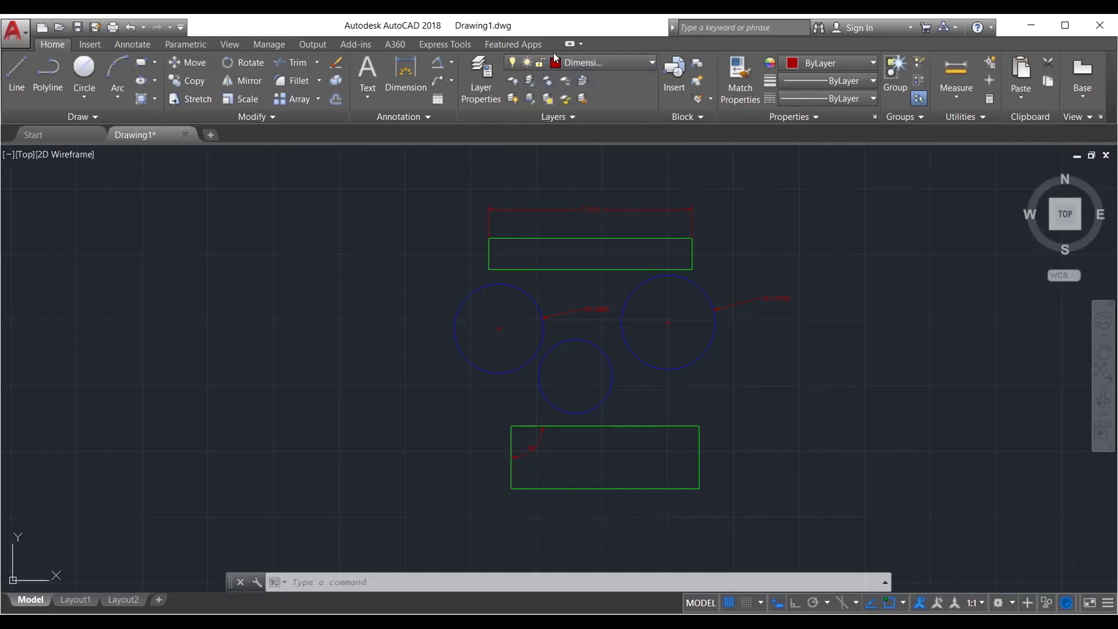
click(597, 61)
click(573, 81)
Try to turn off the current layer 0 and cancel the change
click(576, 63)
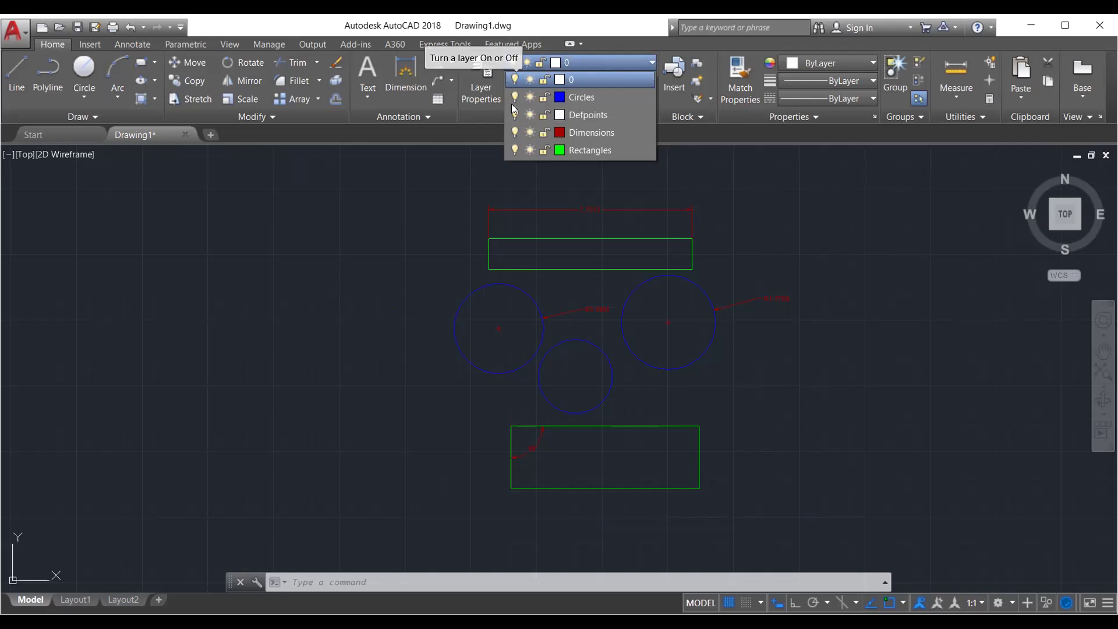
click(514, 80)
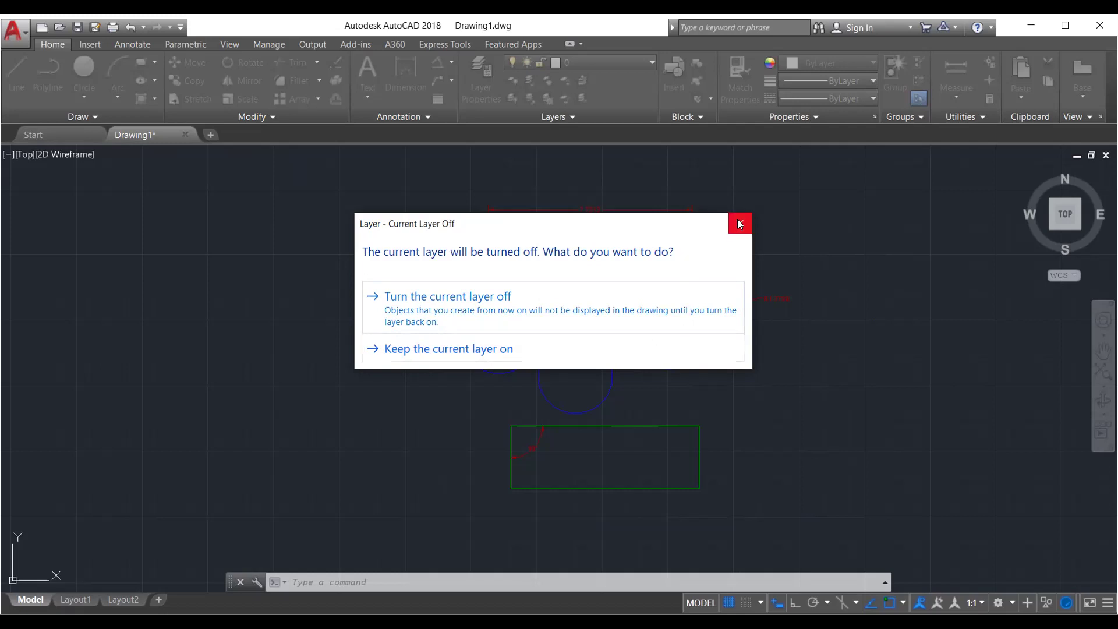
click(568, 63)
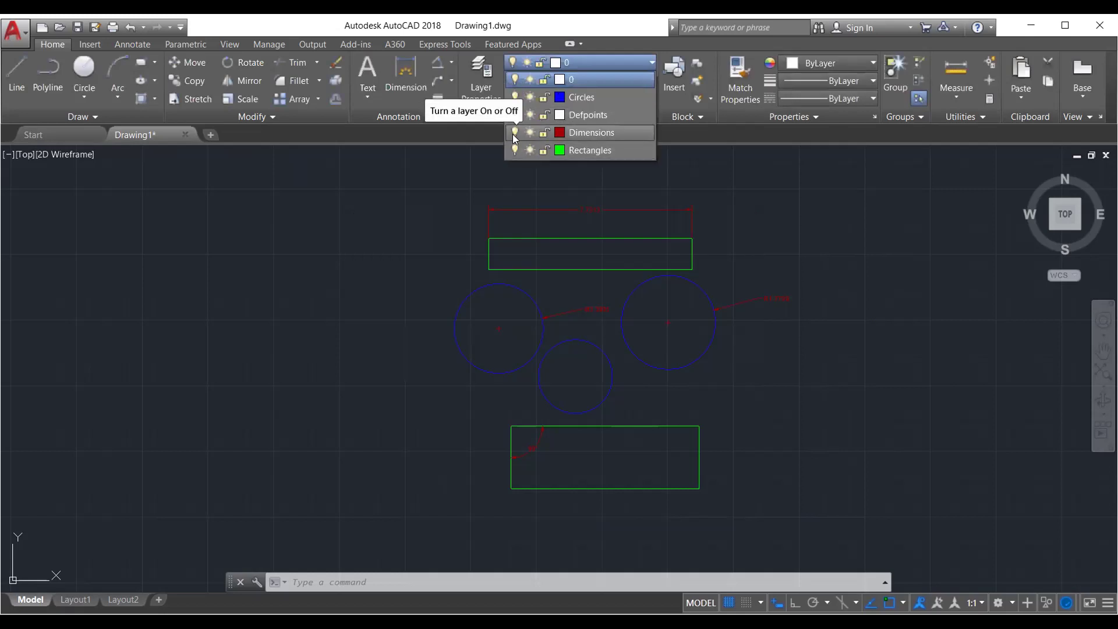
click(600, 67)
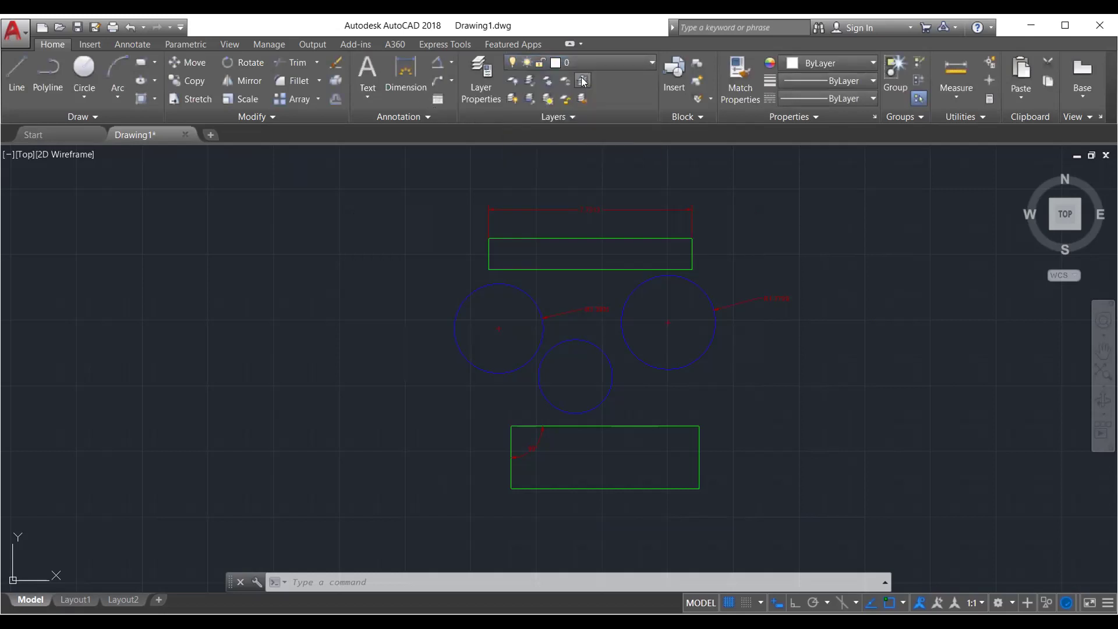
Toggle the Dimensions layer off and on several times to compare the drawing, leaving the layer on
click(603, 65)
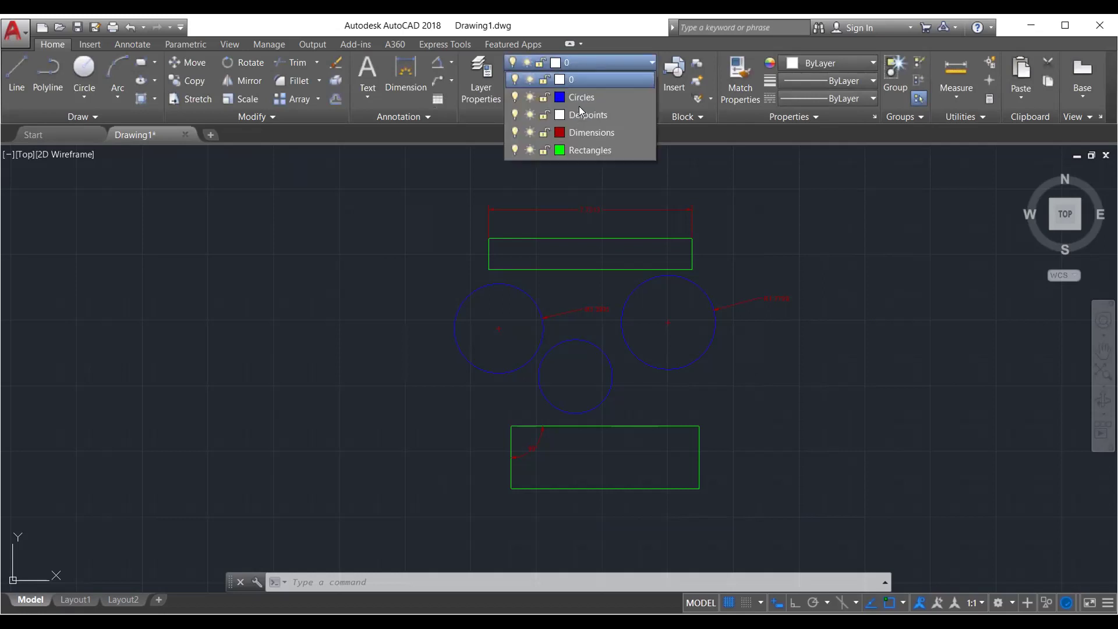
click(514, 133)
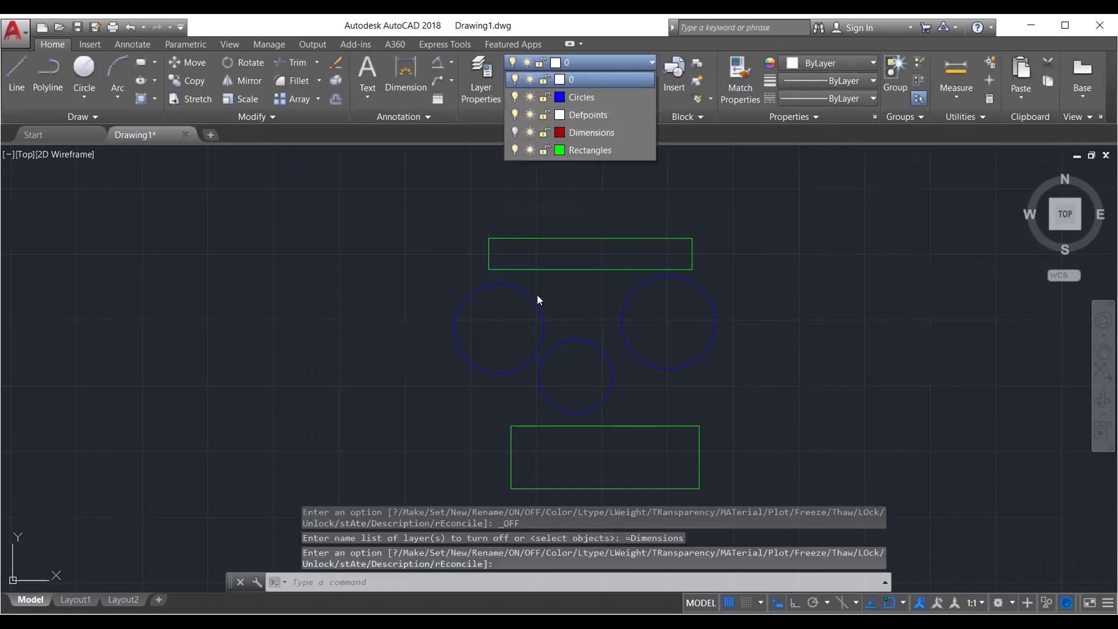
click(514, 133)
click(514, 133)
click(514, 133)
click(514, 133)
click(514, 133)
click(514, 133)
click(514, 133)
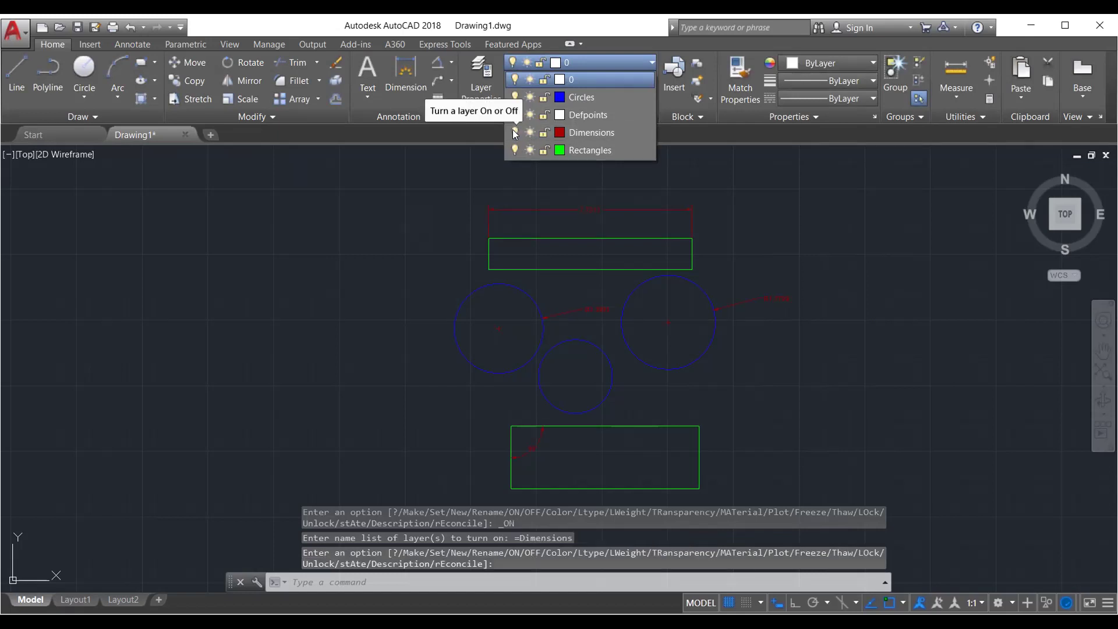
Toggle the visibility of the Circles layer off and on several times, leaving the layer on
click(515, 97)
click(515, 97)
click(515, 96)
click(515, 96)
click(515, 97)
click(515, 97)
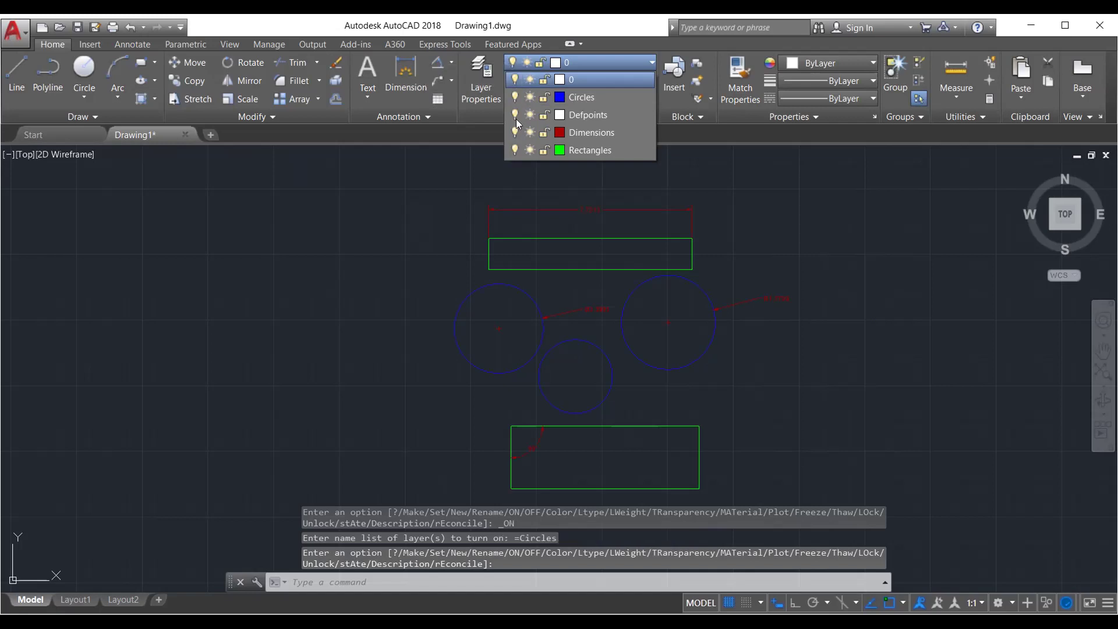
Turn the Rectangles layer off and back on twice, leaving all layers on
click(514, 150)
click(514, 150)
click(514, 150)
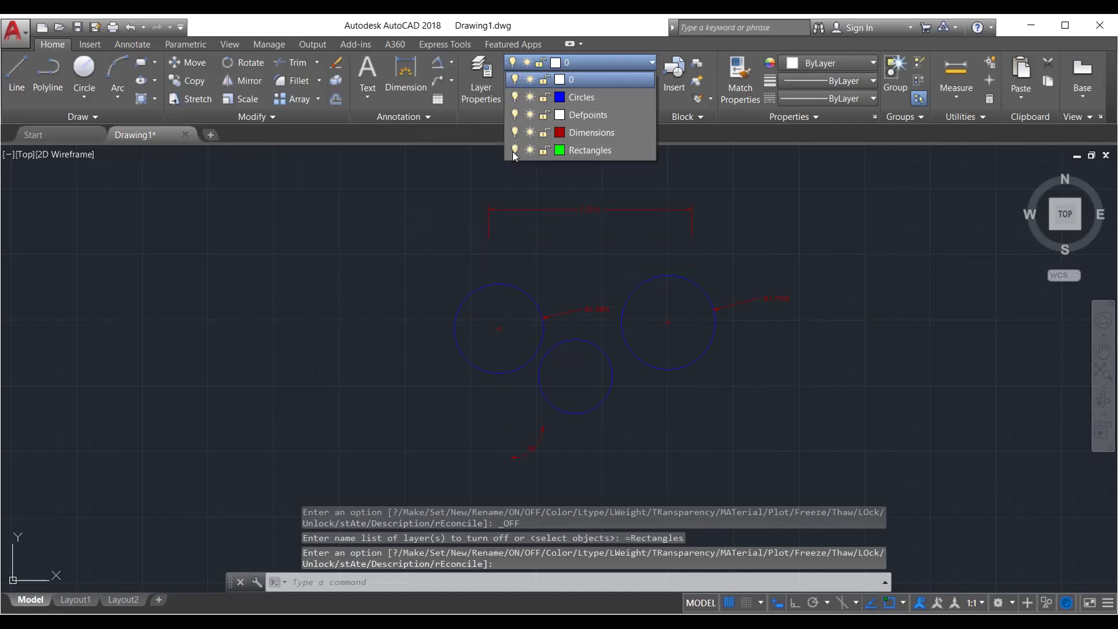
click(514, 150)
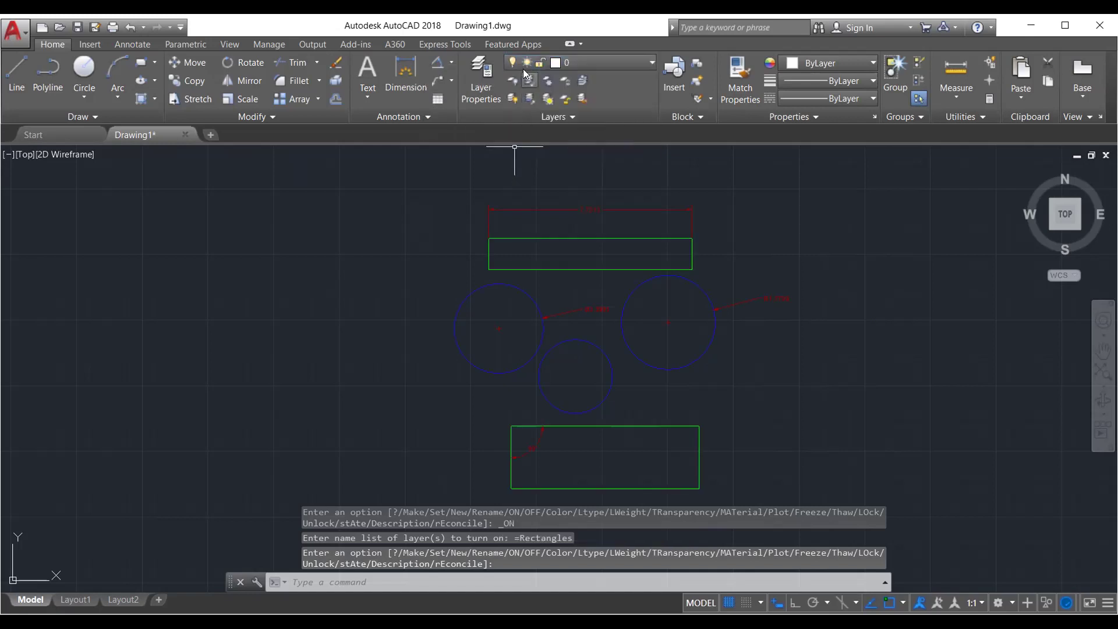
click(544, 61)
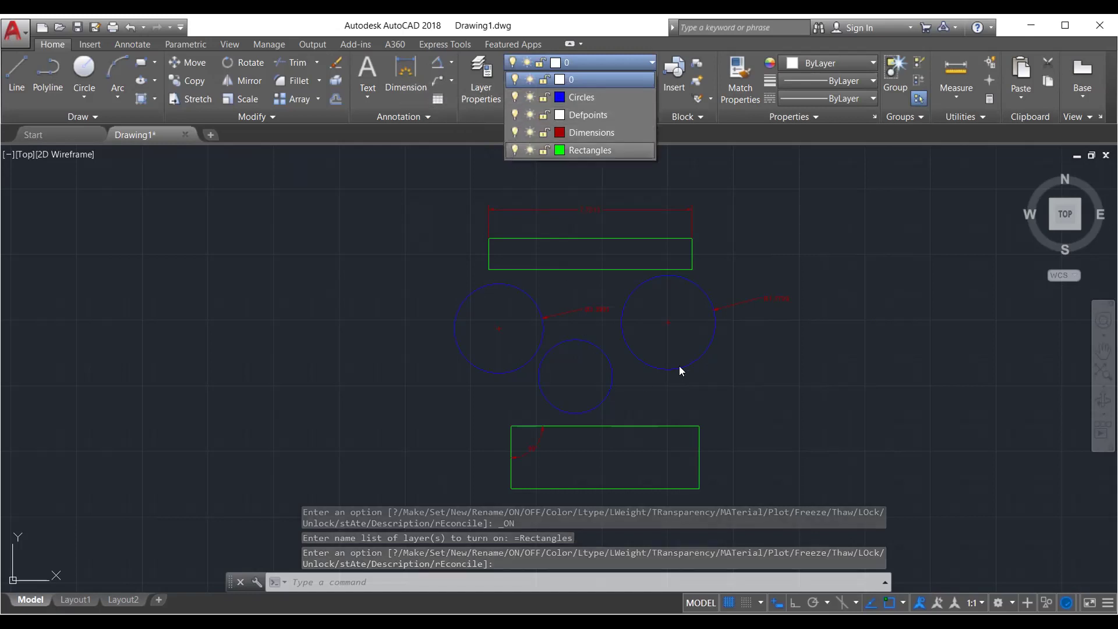
click(724, 337)
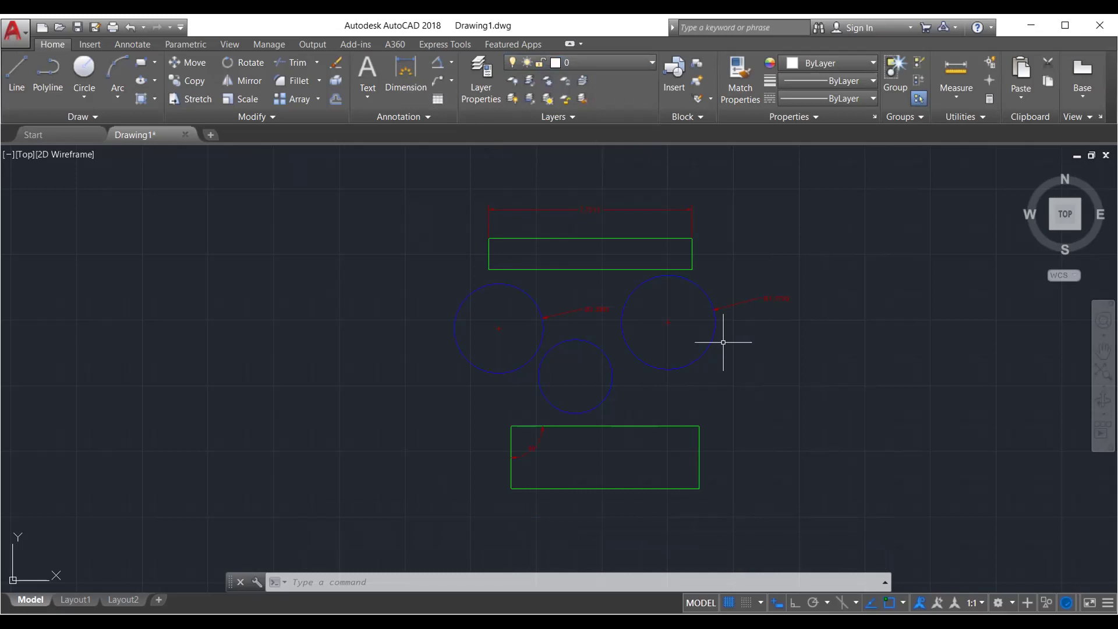
Lock the Circles layer in the Layer Properties Manager, close the manager and show the layer list
click(479, 92)
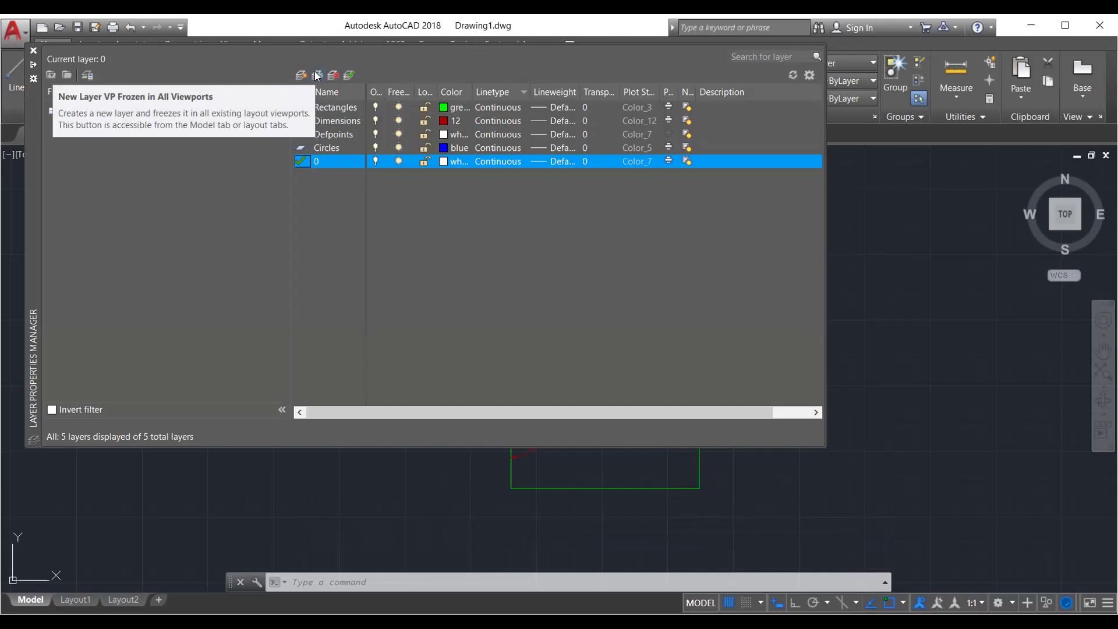
click(425, 147)
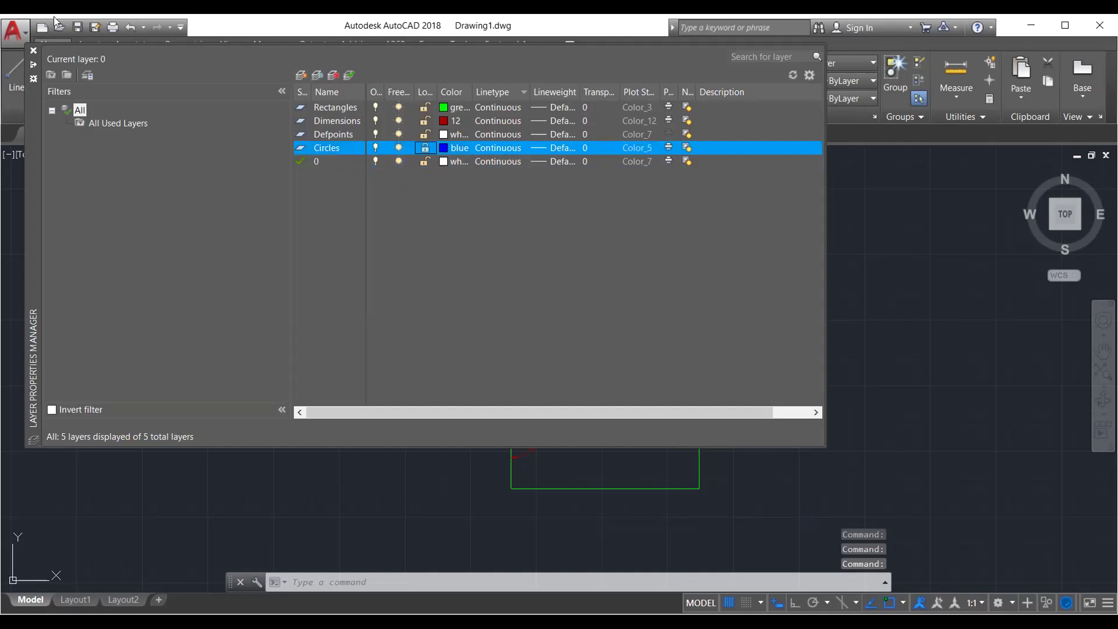
click(33, 50)
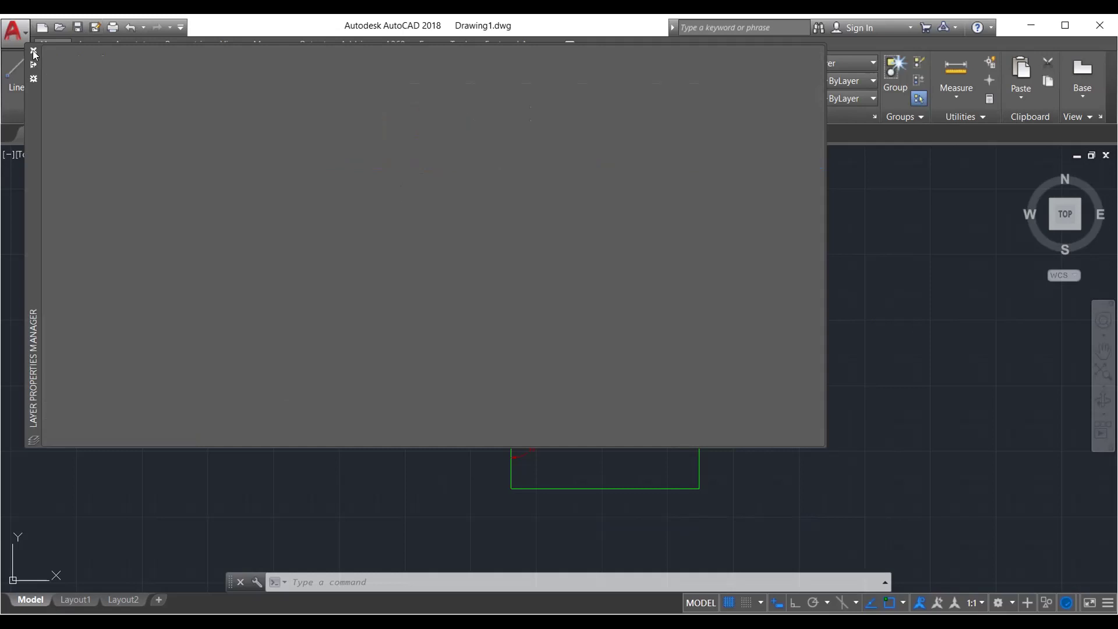
click(600, 62)
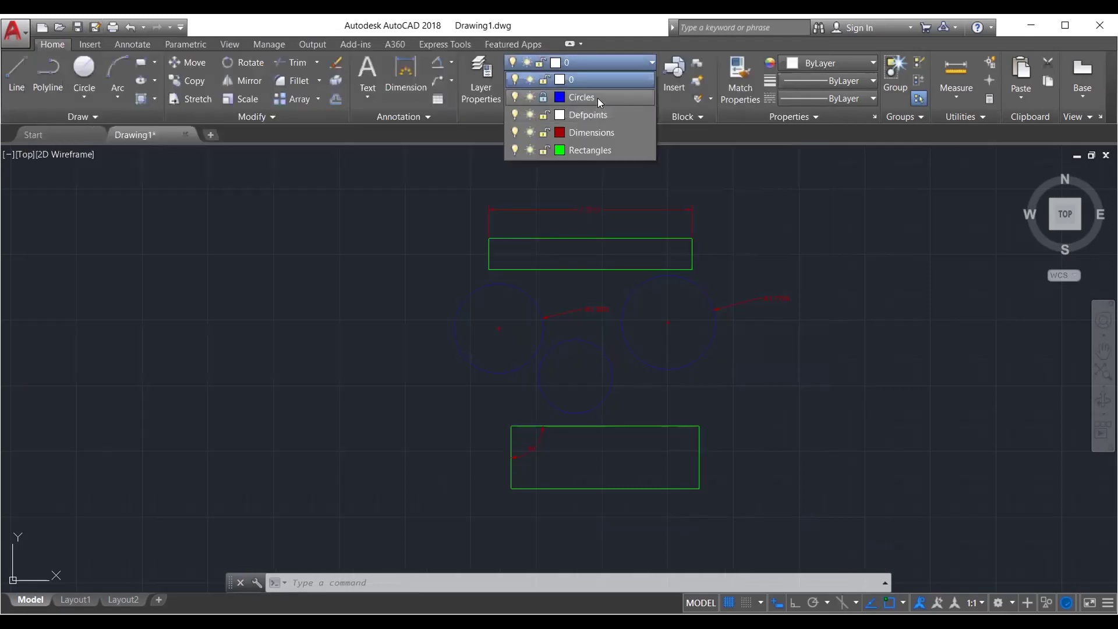
Make Circles the current layer and draw a centre-radius circle to the upper left of the existing shapes
click(597, 98)
click(84, 96)
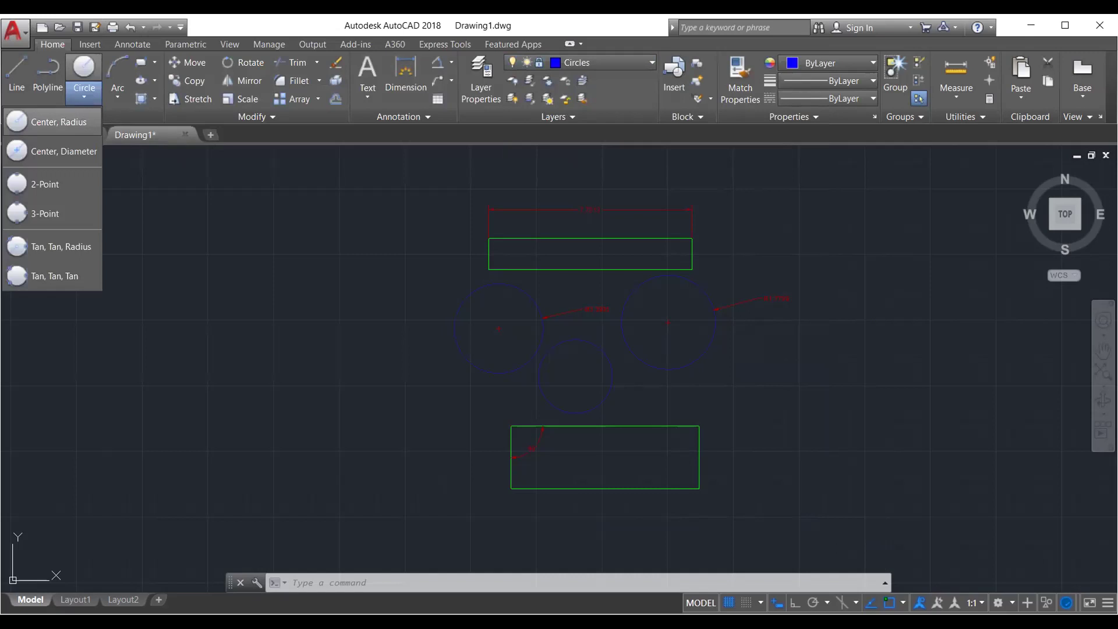
click(58, 121)
click(277, 244)
click(318, 244)
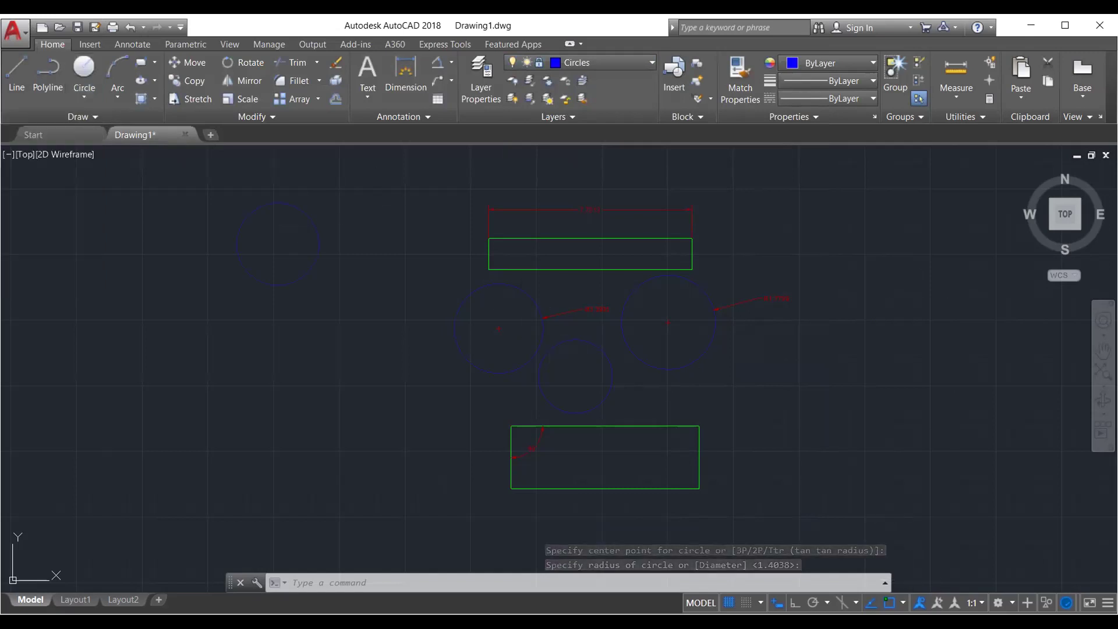
mouse_move(315, 231)
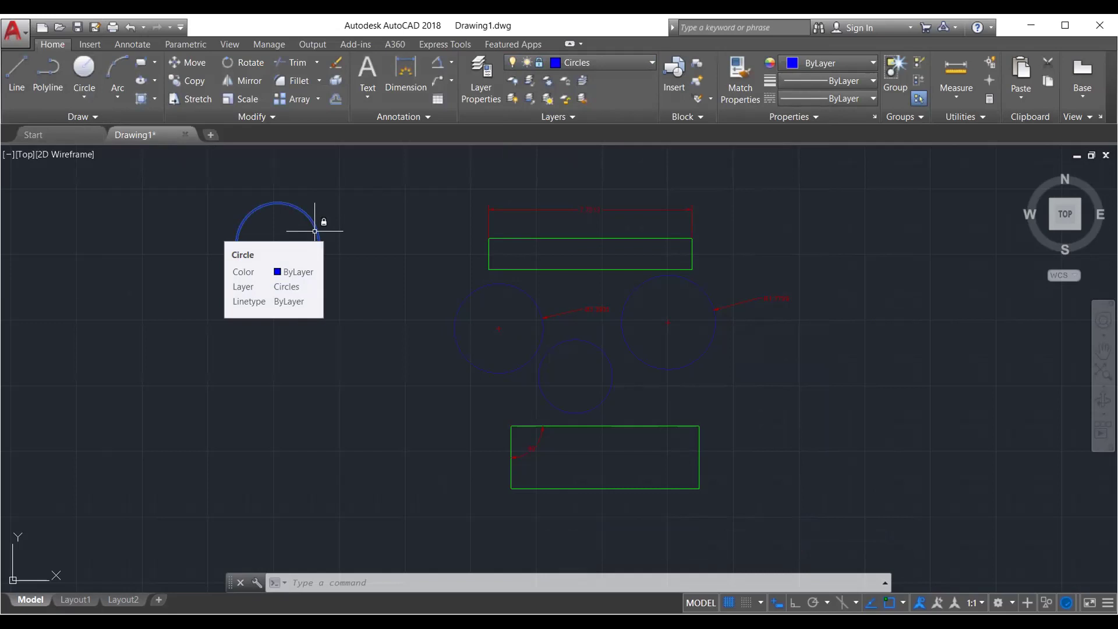
Change the locked Circles layer's colour to magenta and back to blue
click(481, 79)
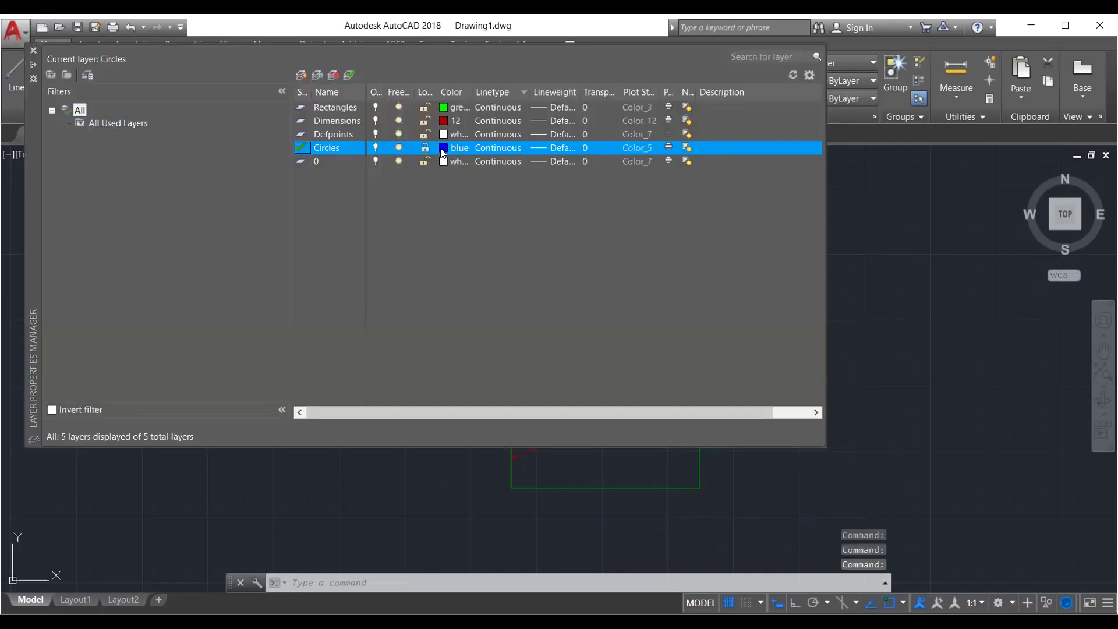
click(451, 147)
click(506, 353)
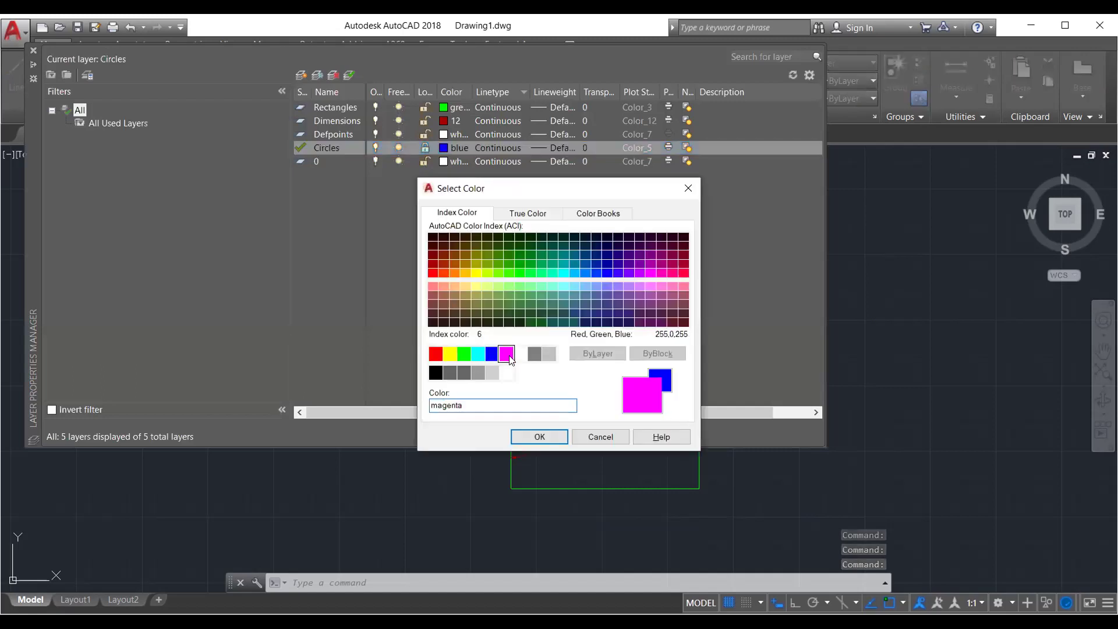
click(536, 438)
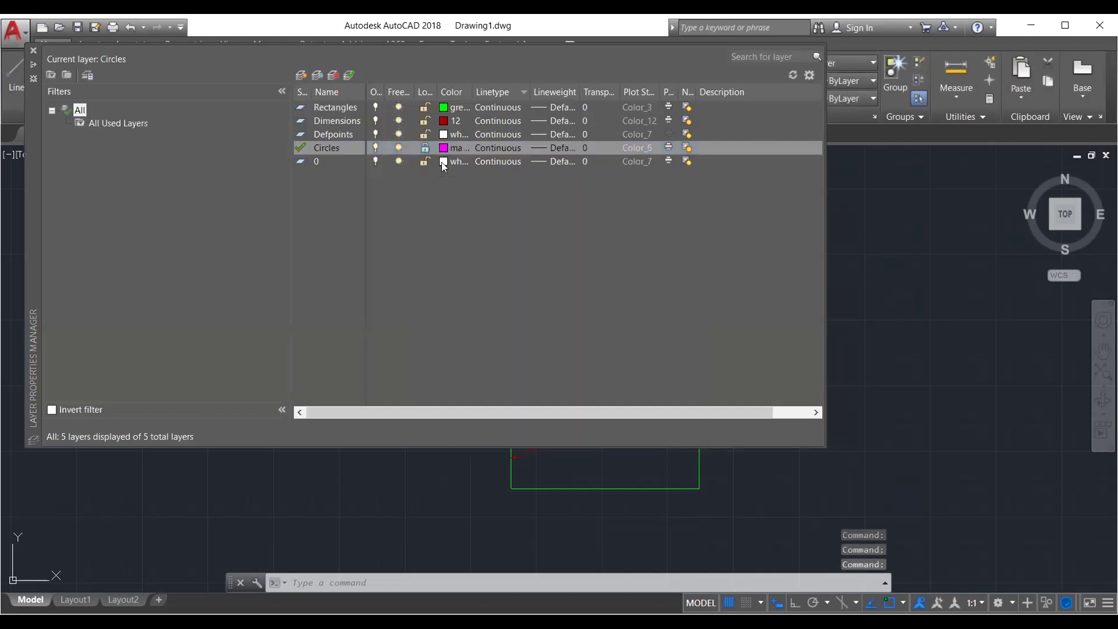
click(452, 147)
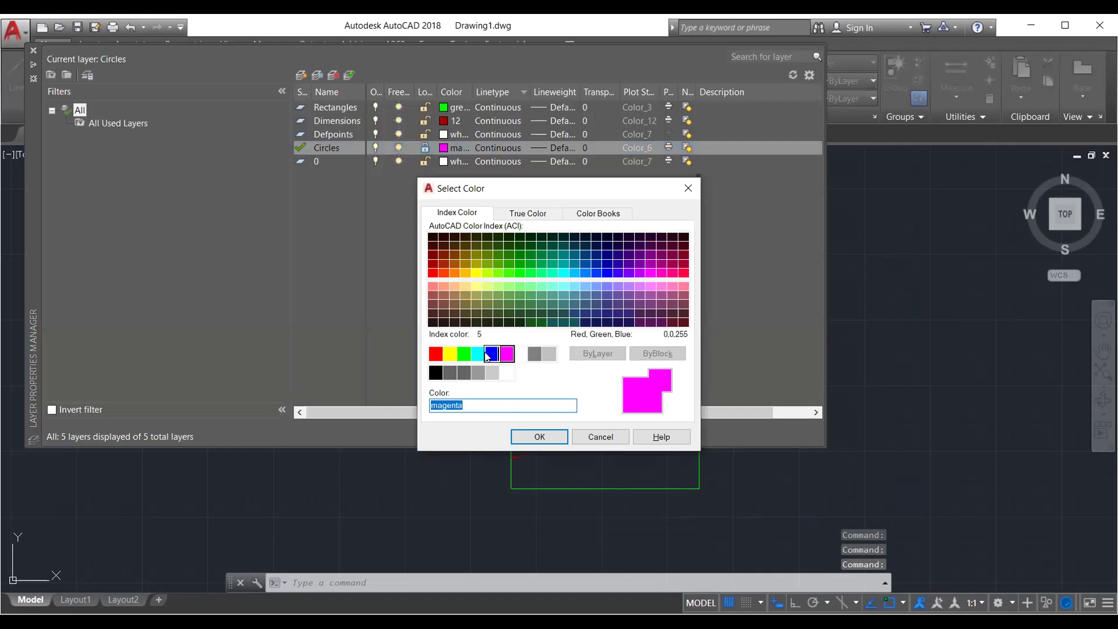
click(492, 354)
click(534, 441)
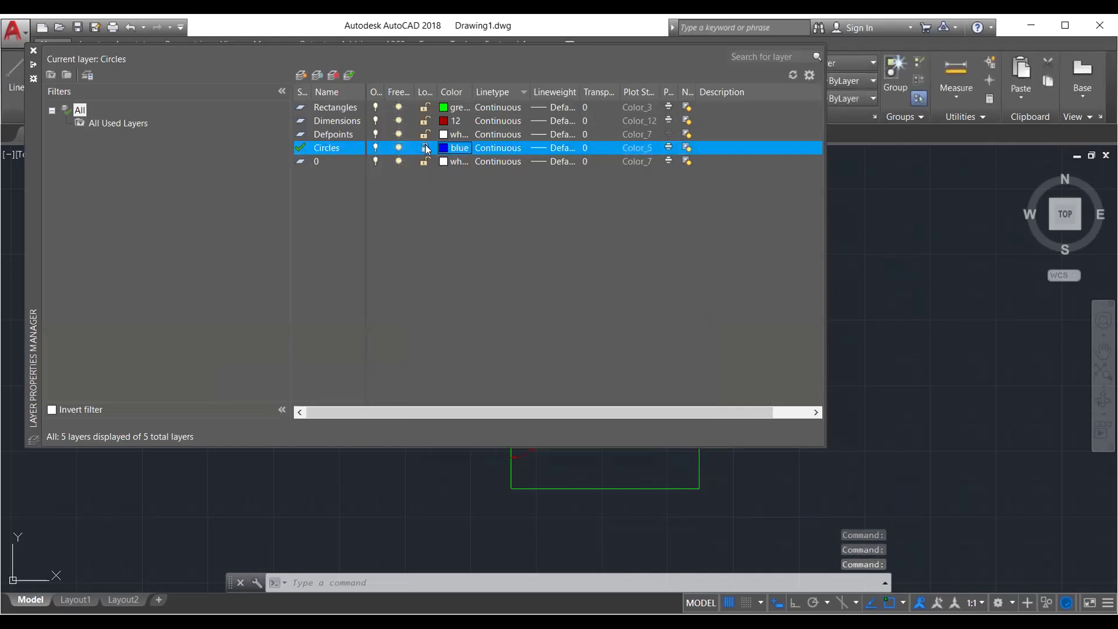
Widen the Lock column in the Layer Properties Manager and close the manager
drag(439, 90, 501, 91)
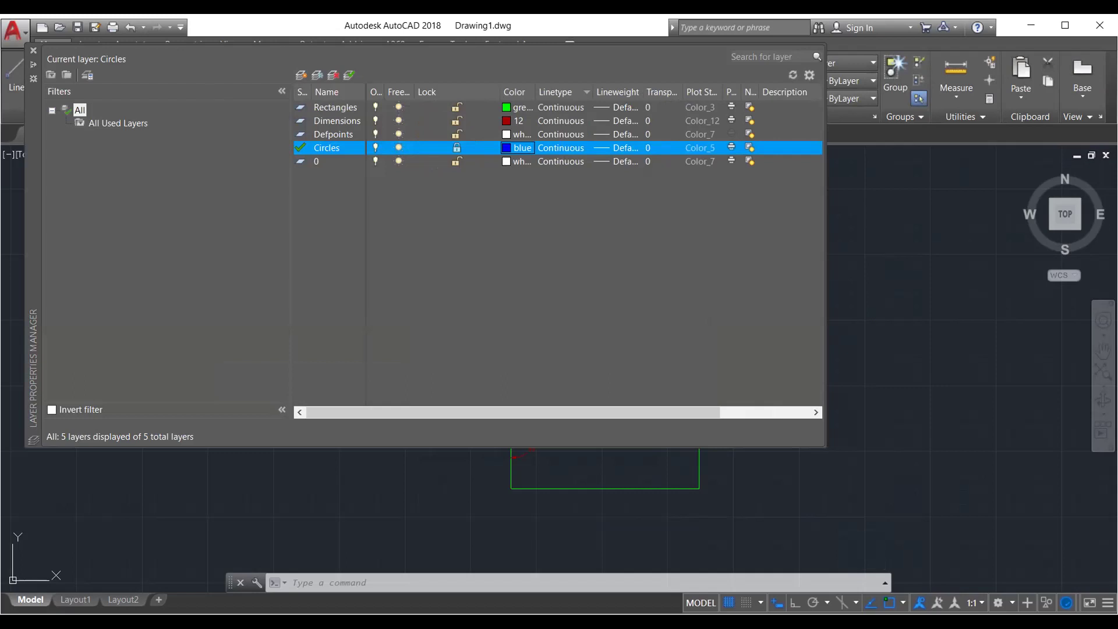
click(34, 50)
Select the new upper-left circle and unlock the Circles layer from the layer list
click(358, 215)
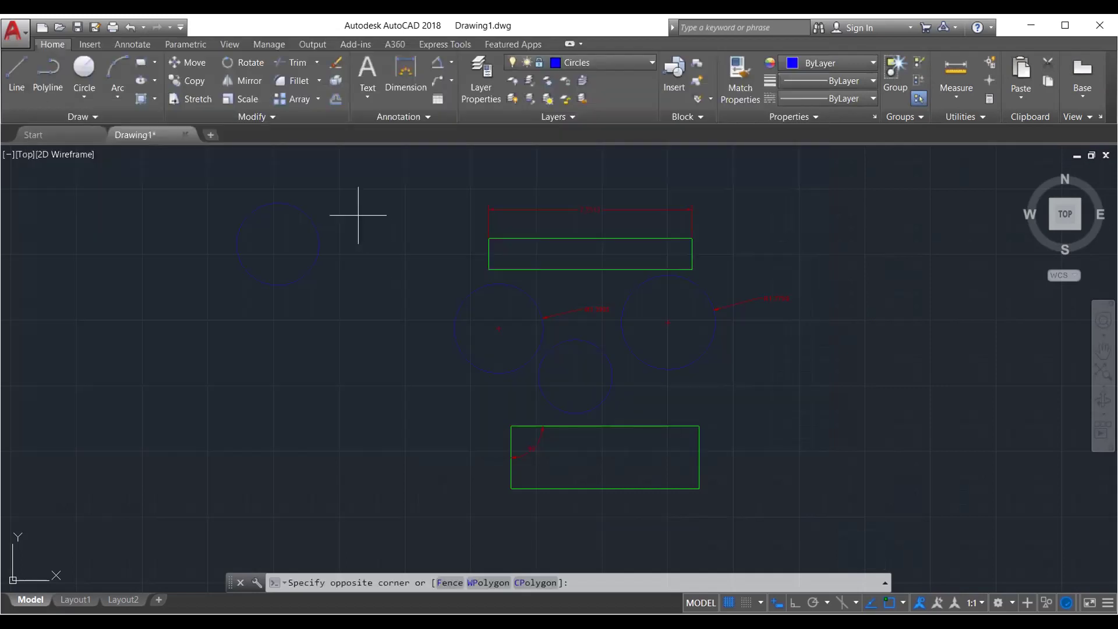
click(358, 215)
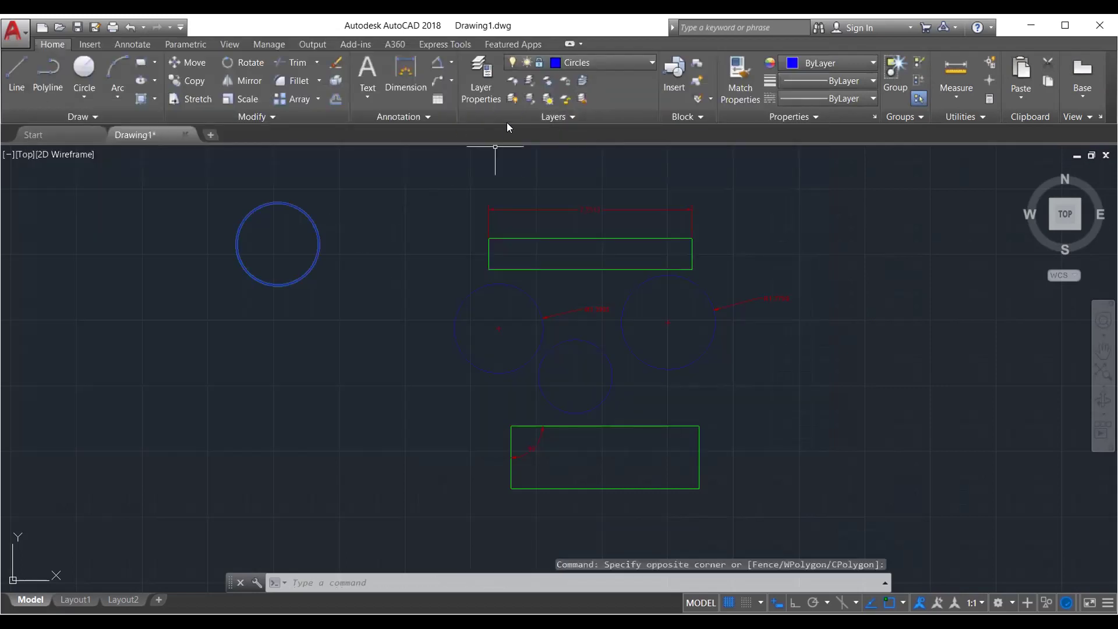
click(582, 65)
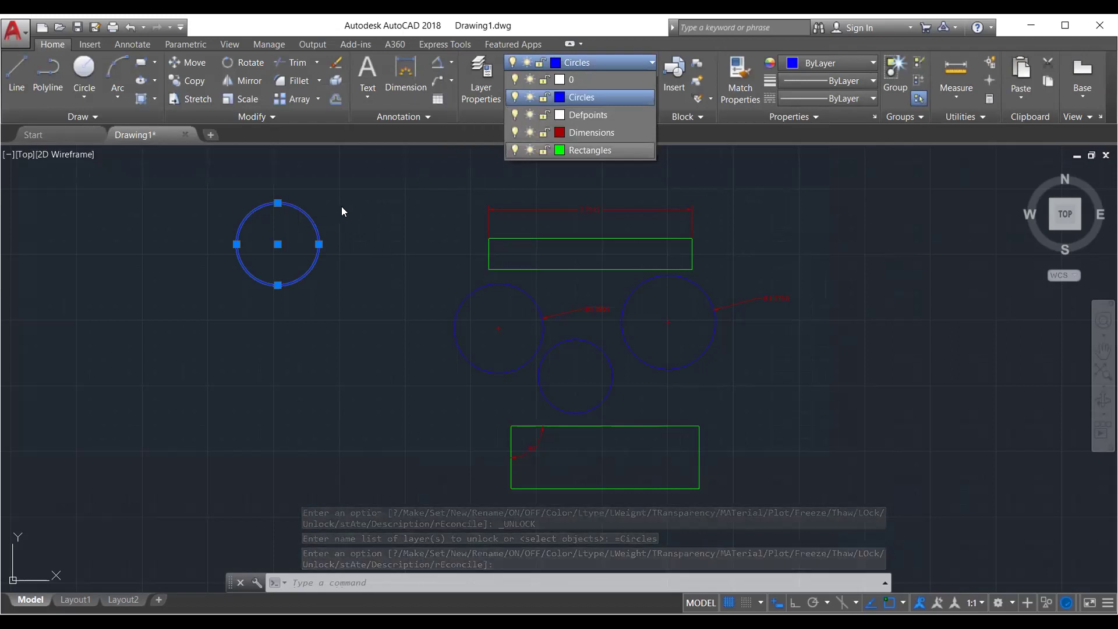
click(344, 189)
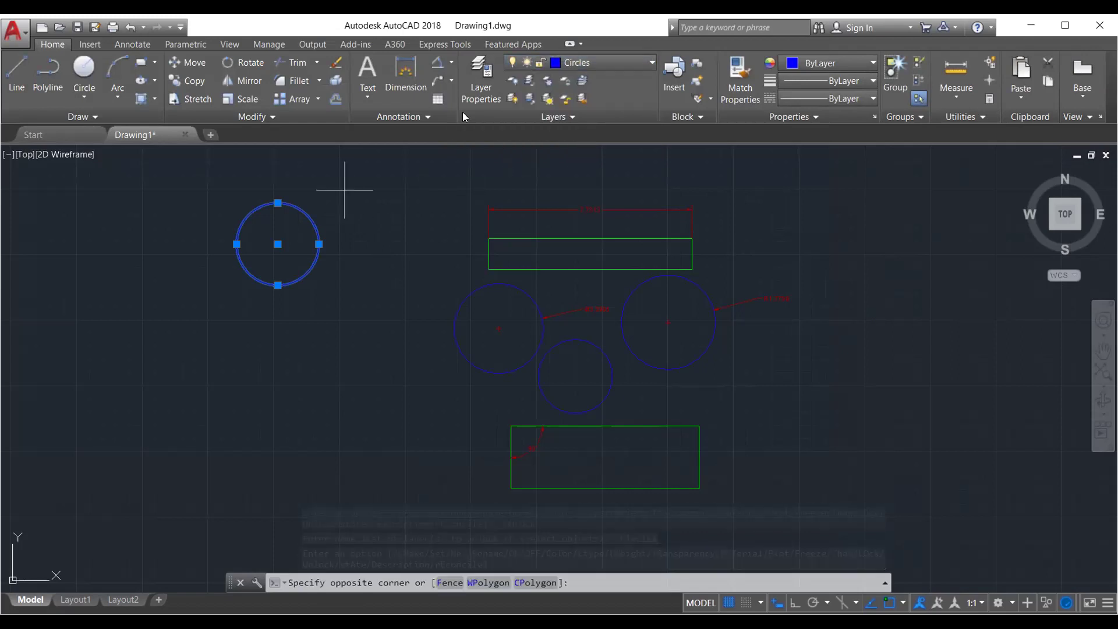
Open the Layer Properties Manager and widen its Freeze column
click(473, 64)
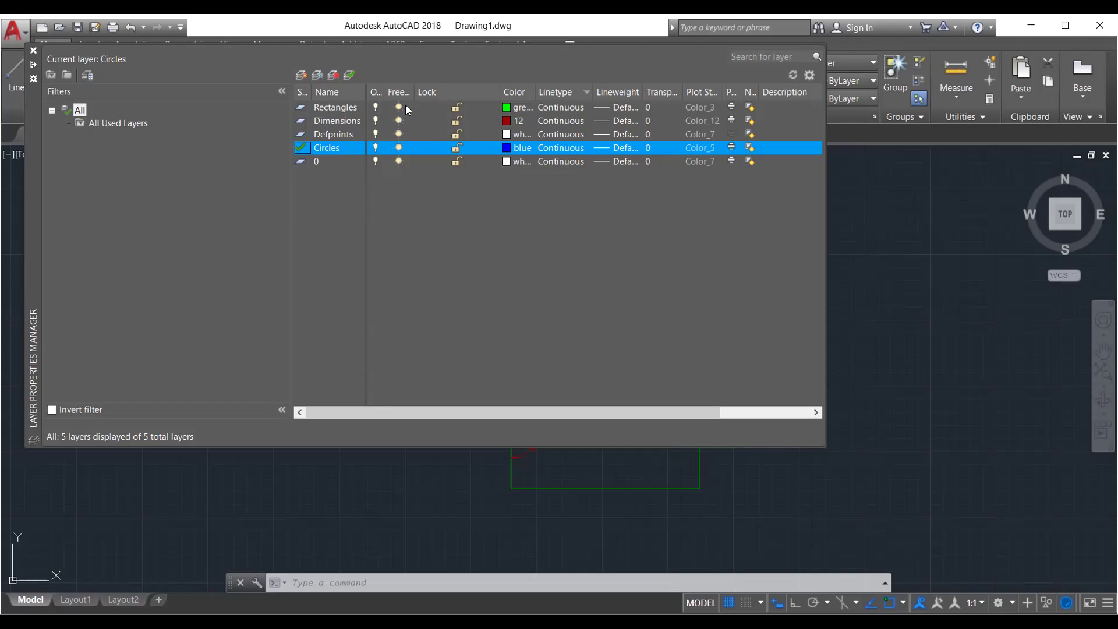
drag(411, 90, 479, 90)
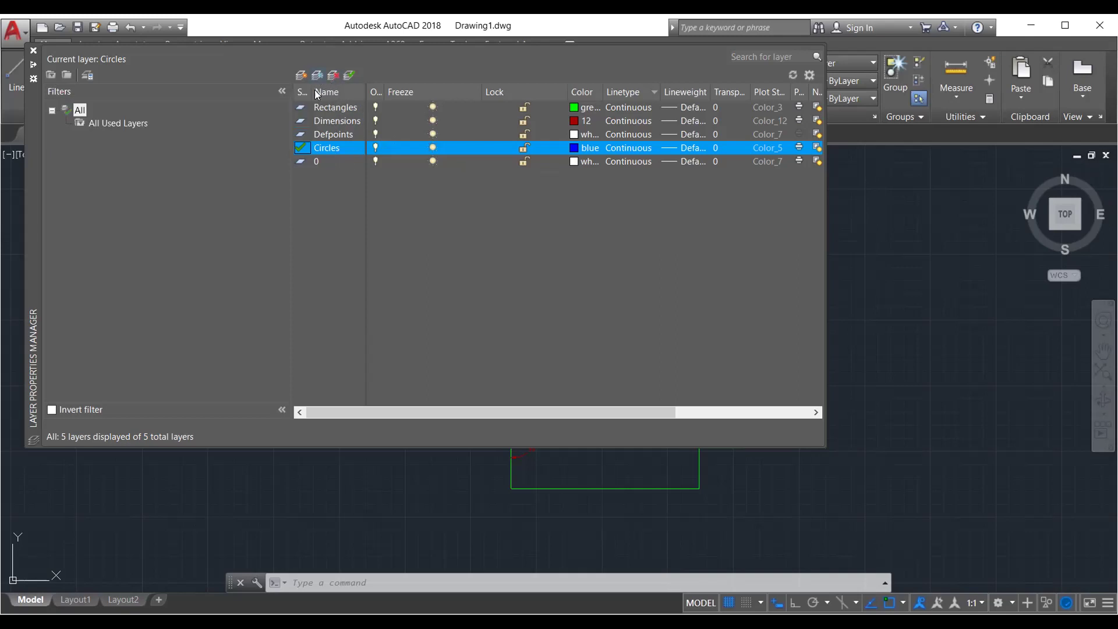
Create a layer named "For delete" and delete it again
click(304, 78)
text(For delete)
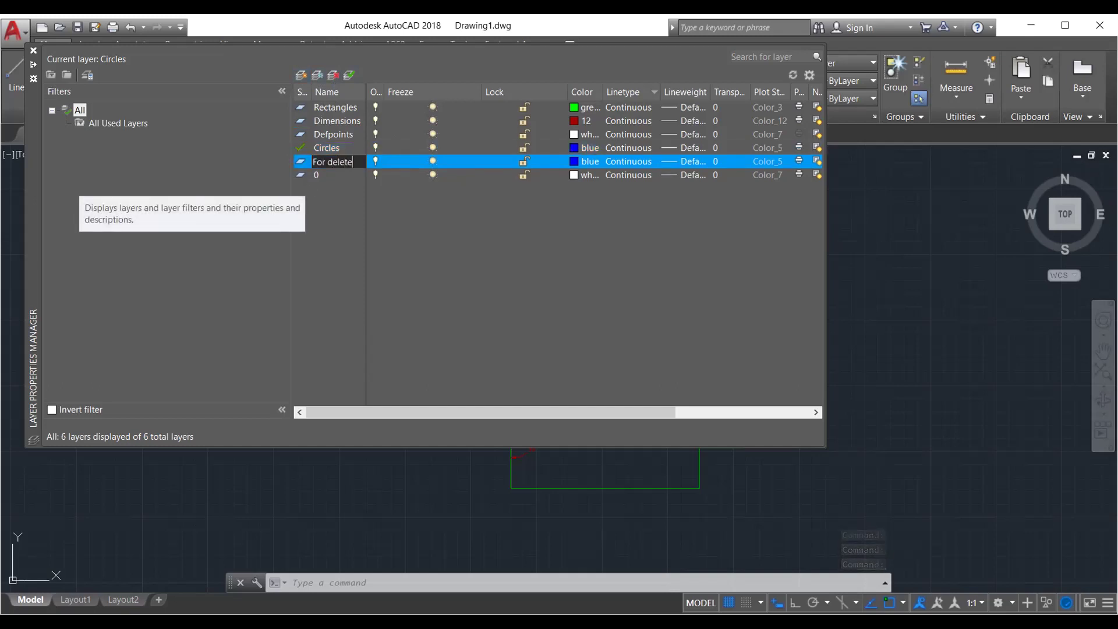
key(Return)
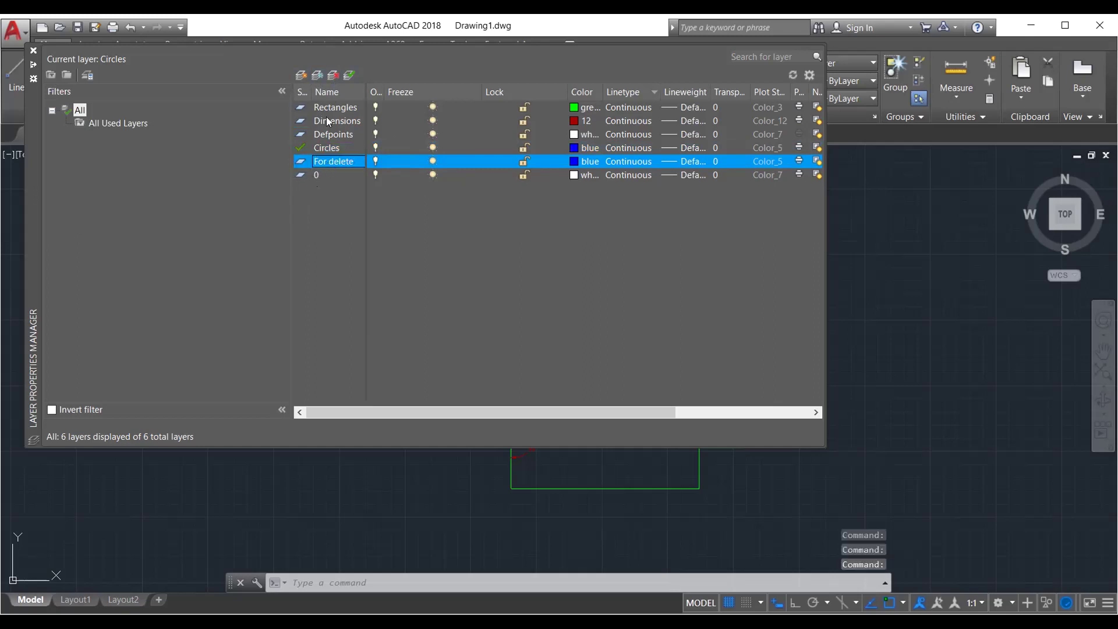
click(332, 75)
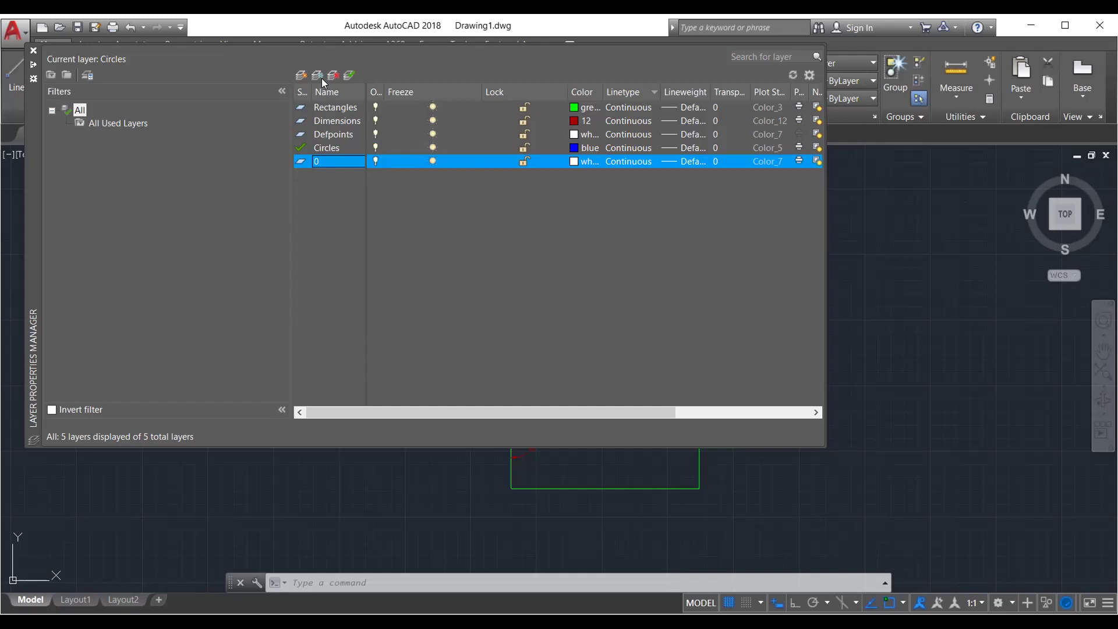
Create a white layer named "Delete" based on layer 0 and close the layer manager
click(302, 76)
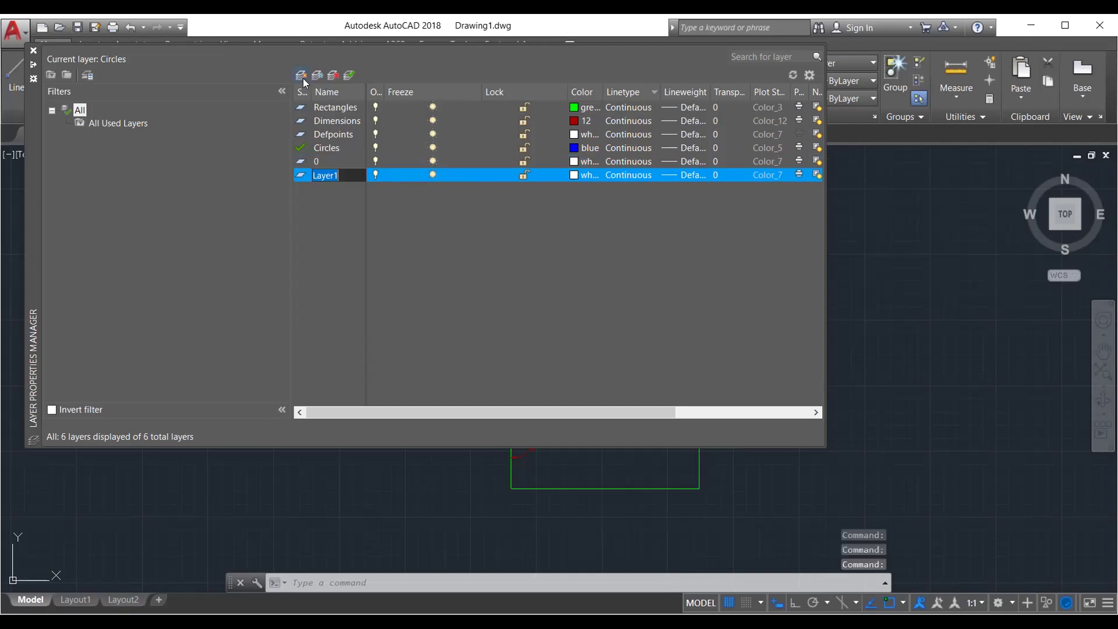
text(Delete)
key(Return)
click(33, 50)
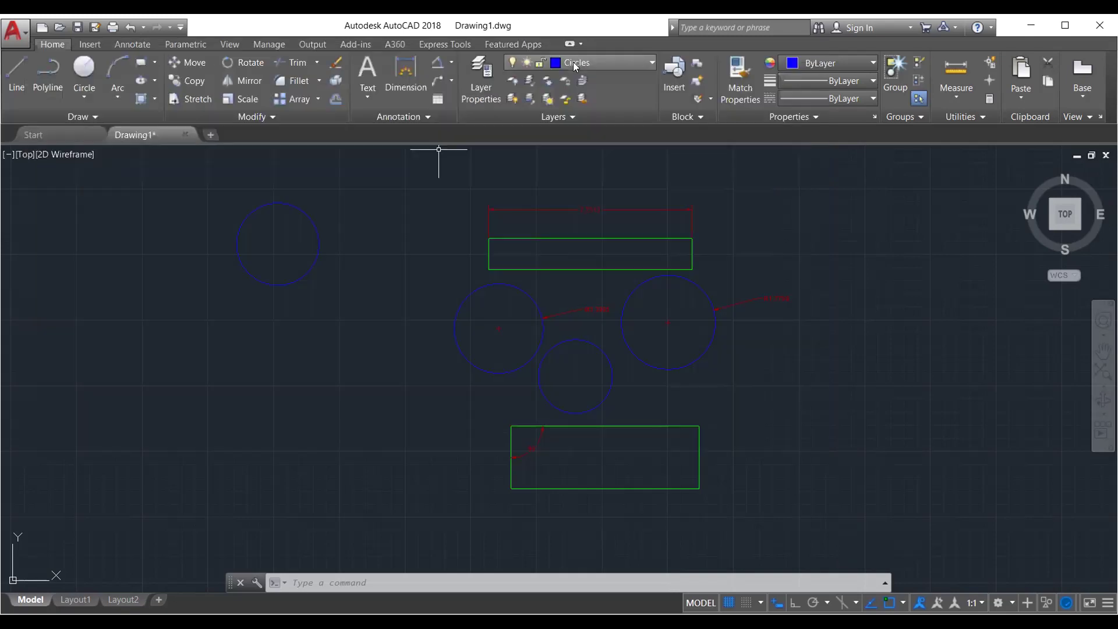
Make the Delete layer current and draw a 2-Point circle to the lower left of the upper-left blue circle
click(573, 62)
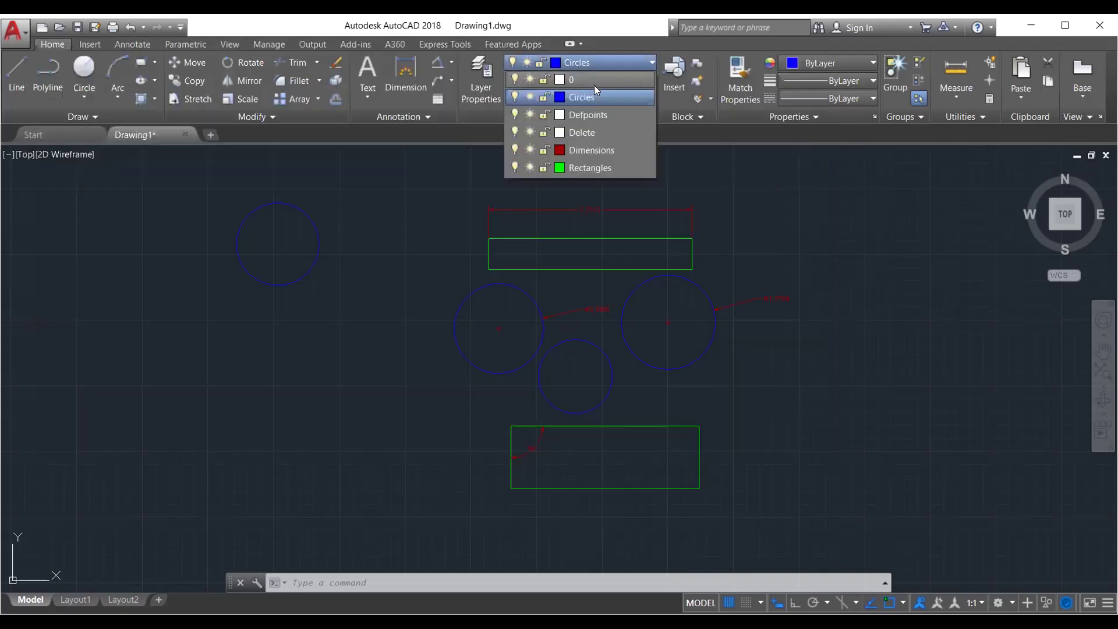
click(592, 133)
click(77, 92)
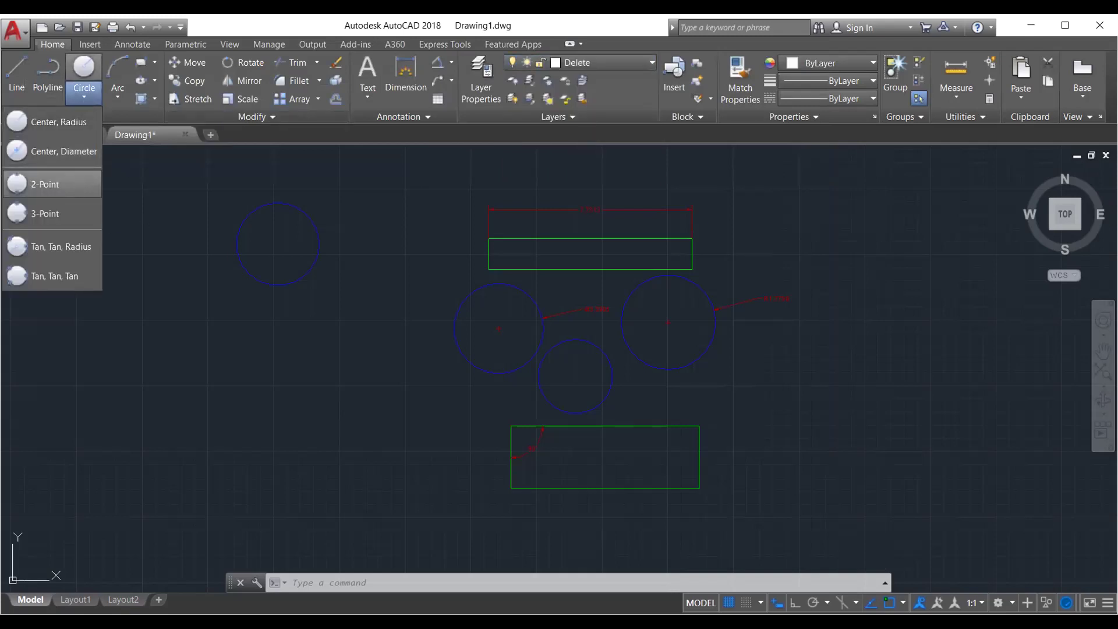
click(47, 184)
click(100, 315)
click(170, 315)
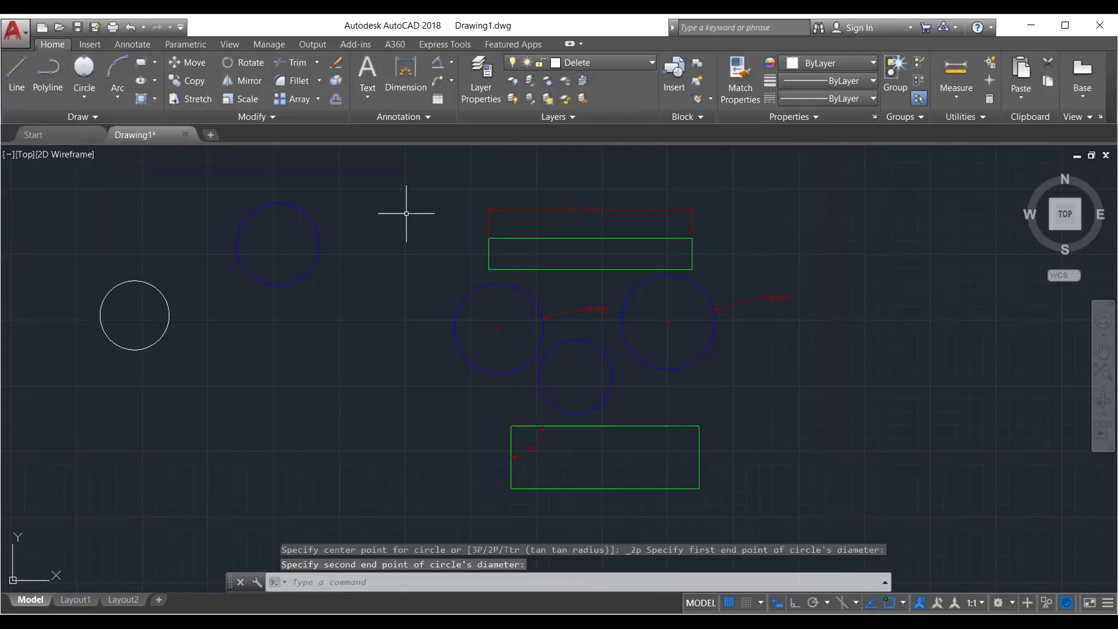
Try to delete the current Delete layer while it contains a circle, and leave the layer manager
click(481, 80)
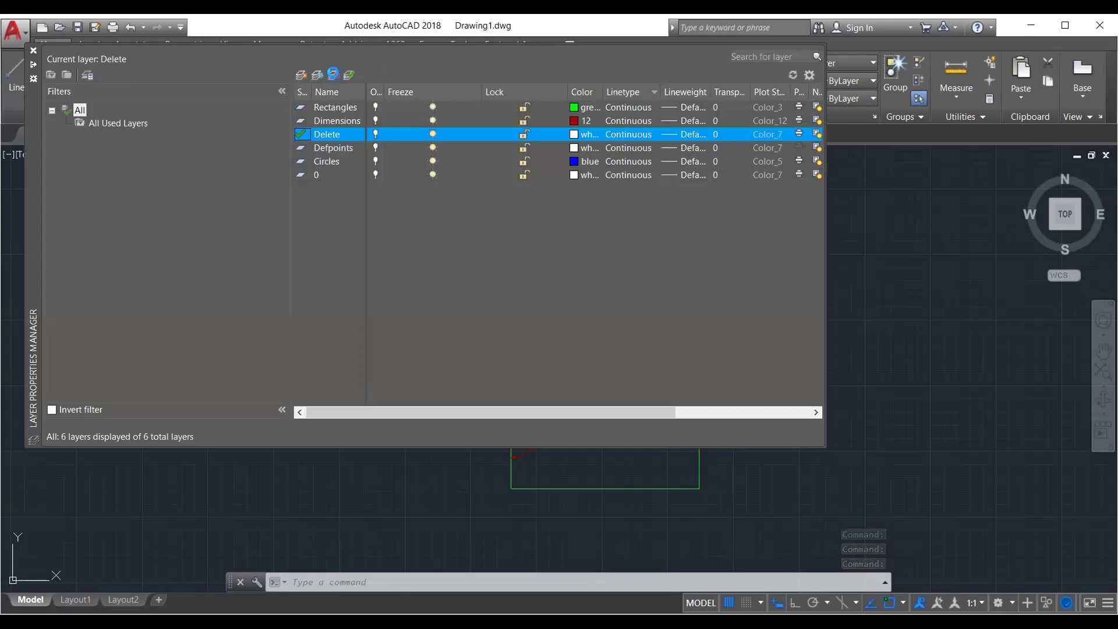
click(333, 74)
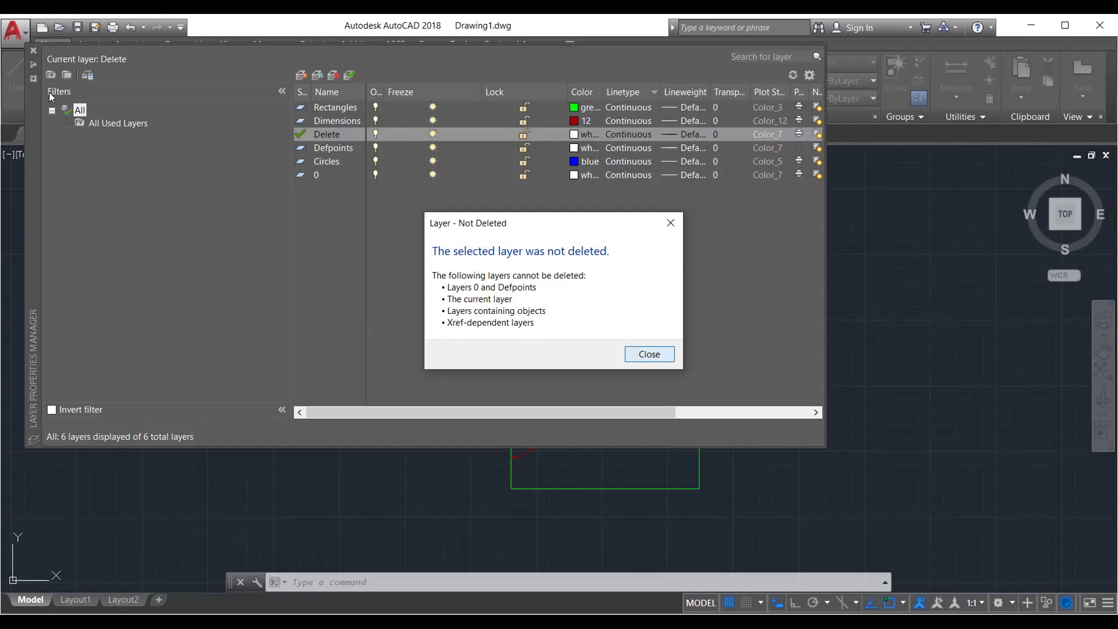
key(Return)
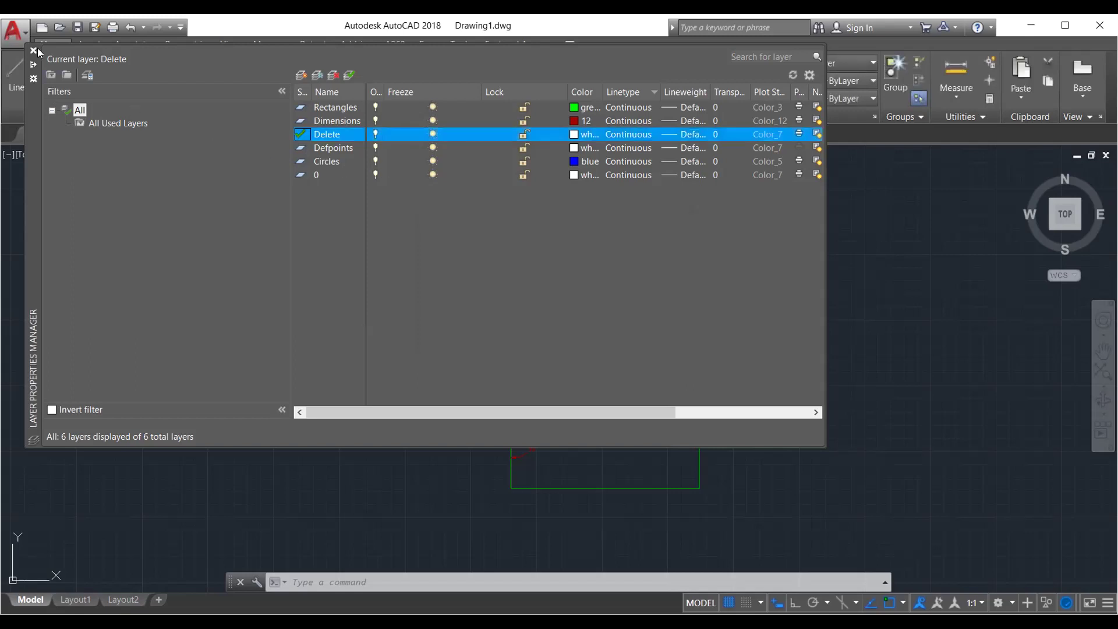
key(Escape)
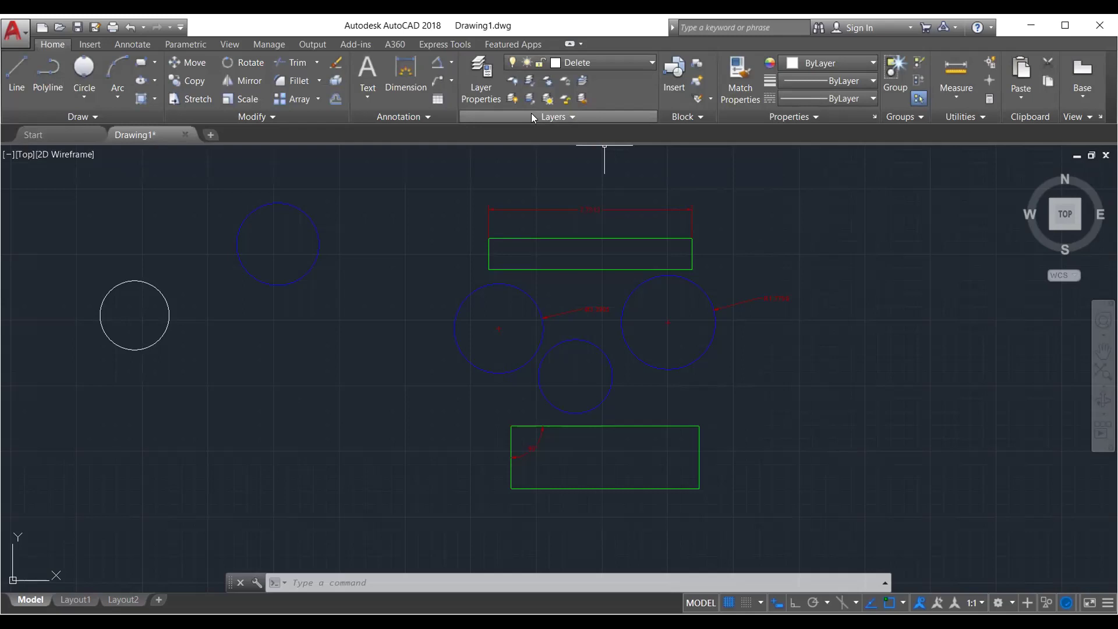
Select every object in the drawing and erase them all
key(ctrl+a)
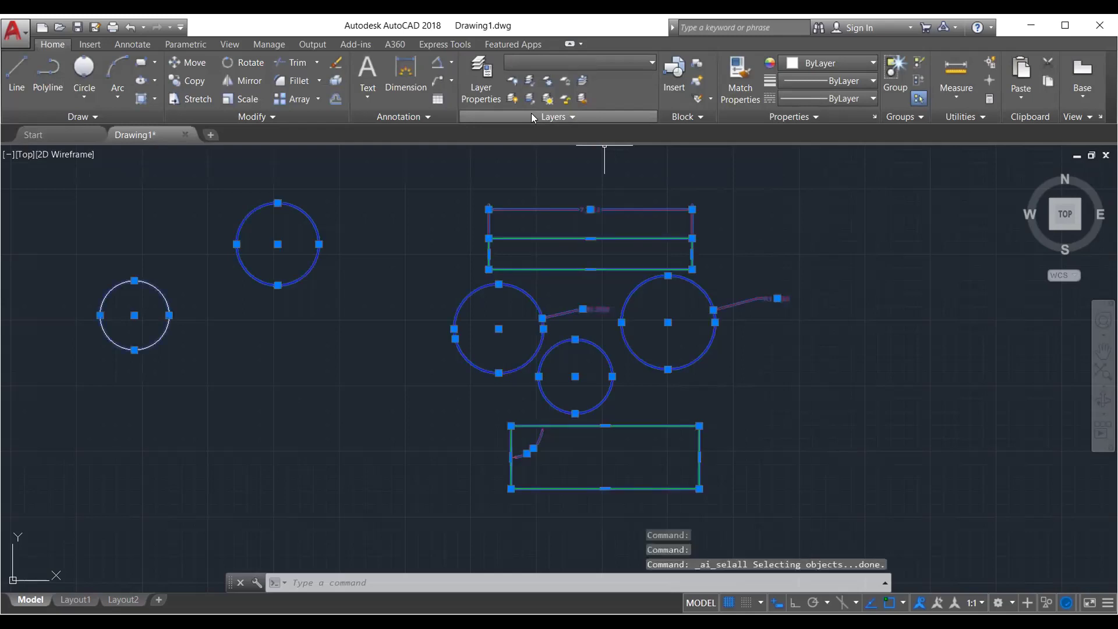
key(Delete)
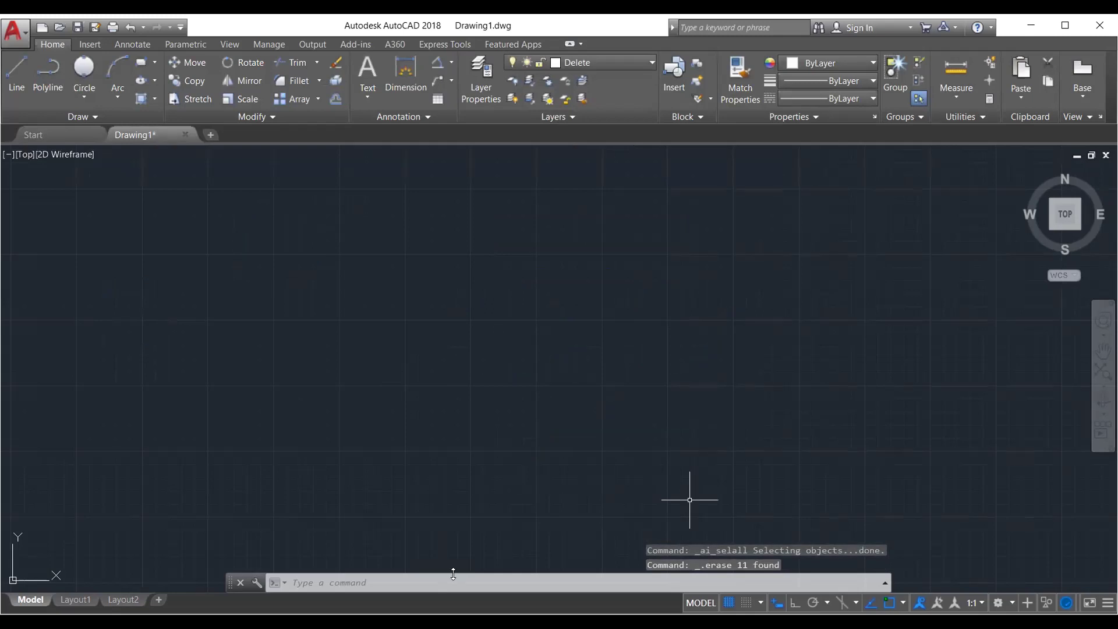
click(431, 583)
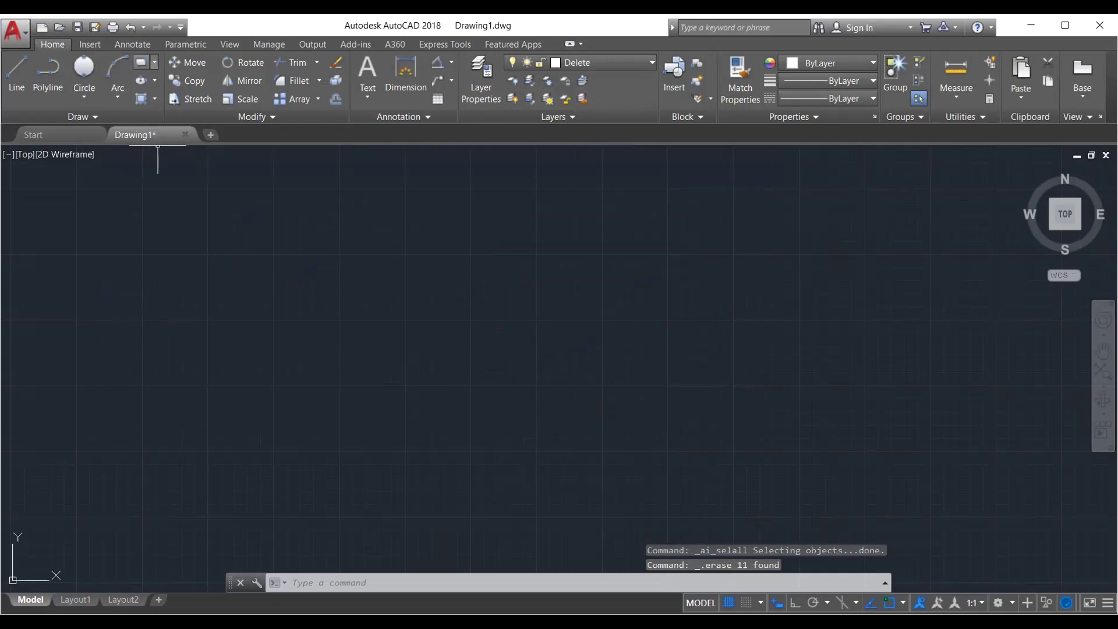
Draw a large rectangle across the middle of the empty drawing on the Delete layer
click(366, 202)
click(915, 533)
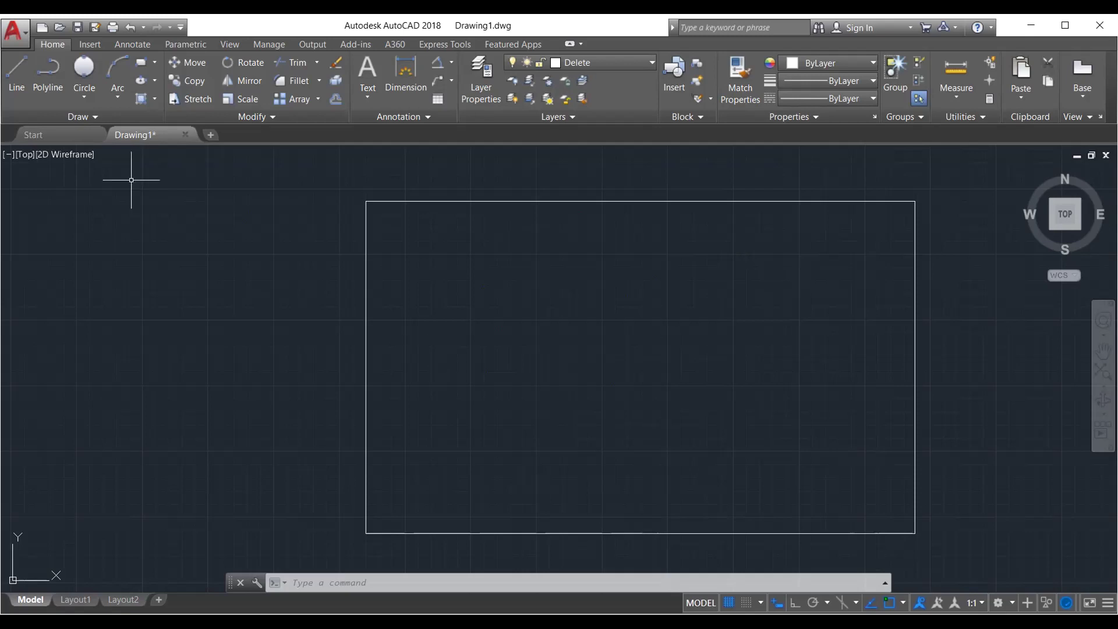
click(84, 100)
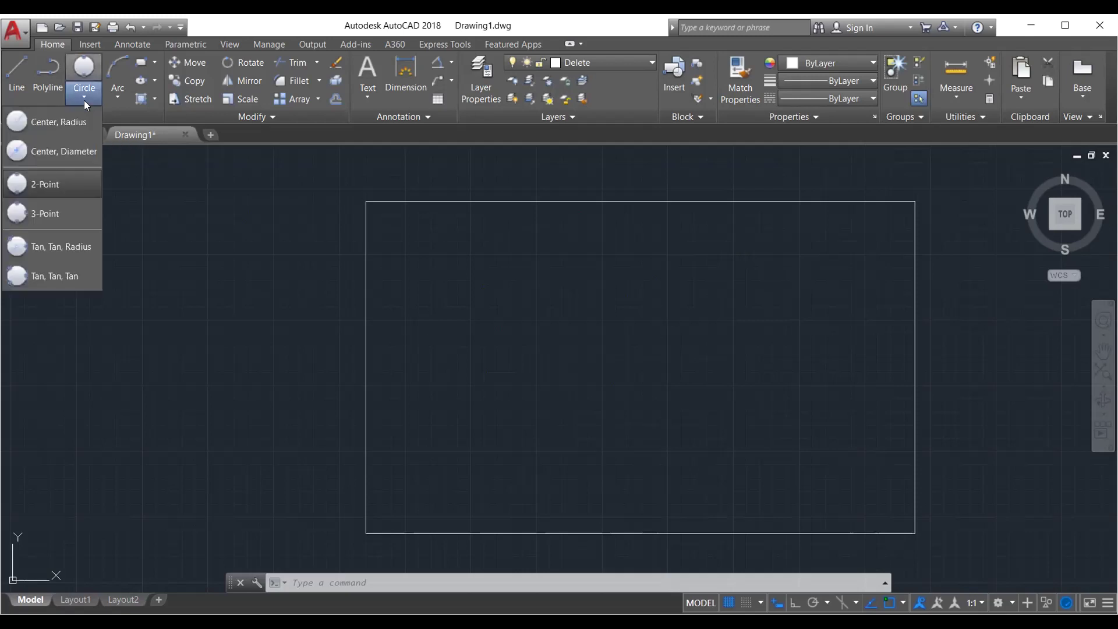
click(139, 63)
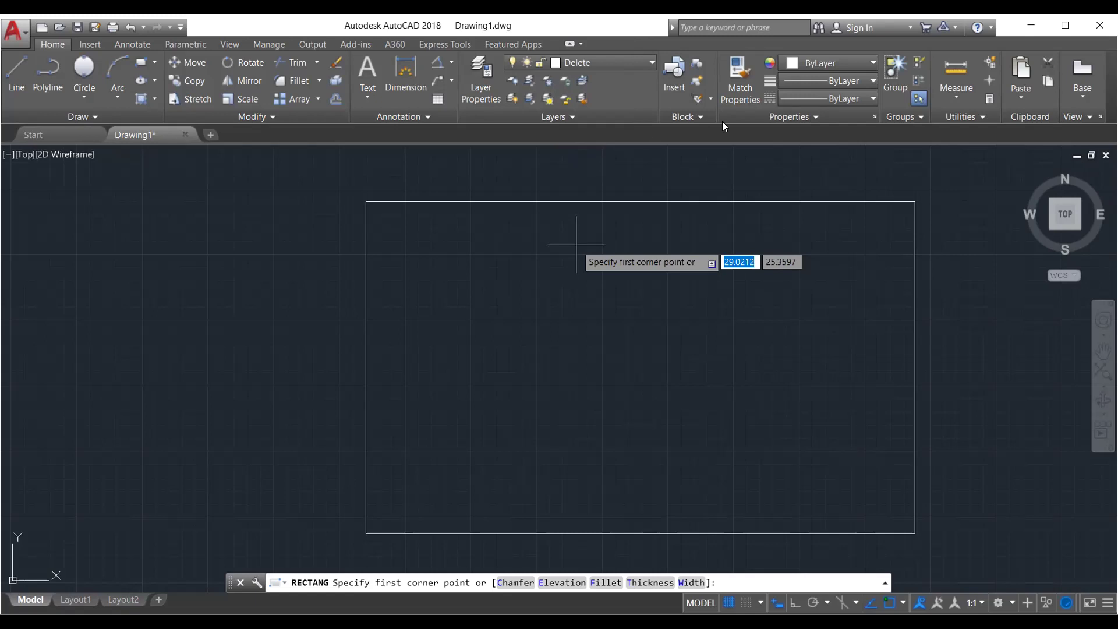
click(703, 117)
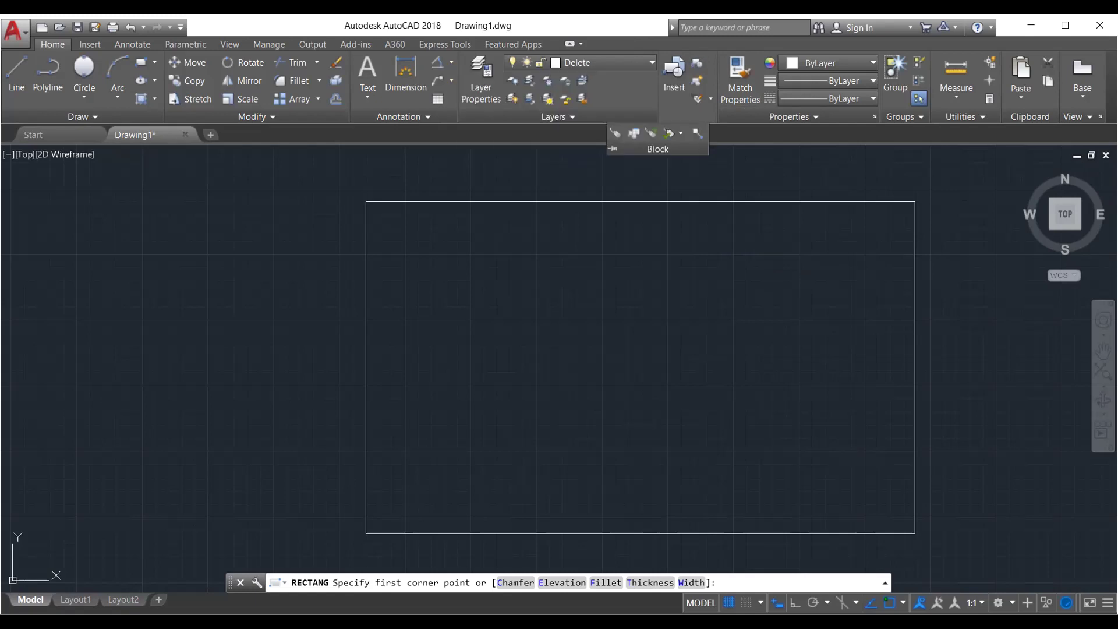
Draw a small circle centred on the large rectangle's upper-left corner
click(84, 96)
click(46, 121)
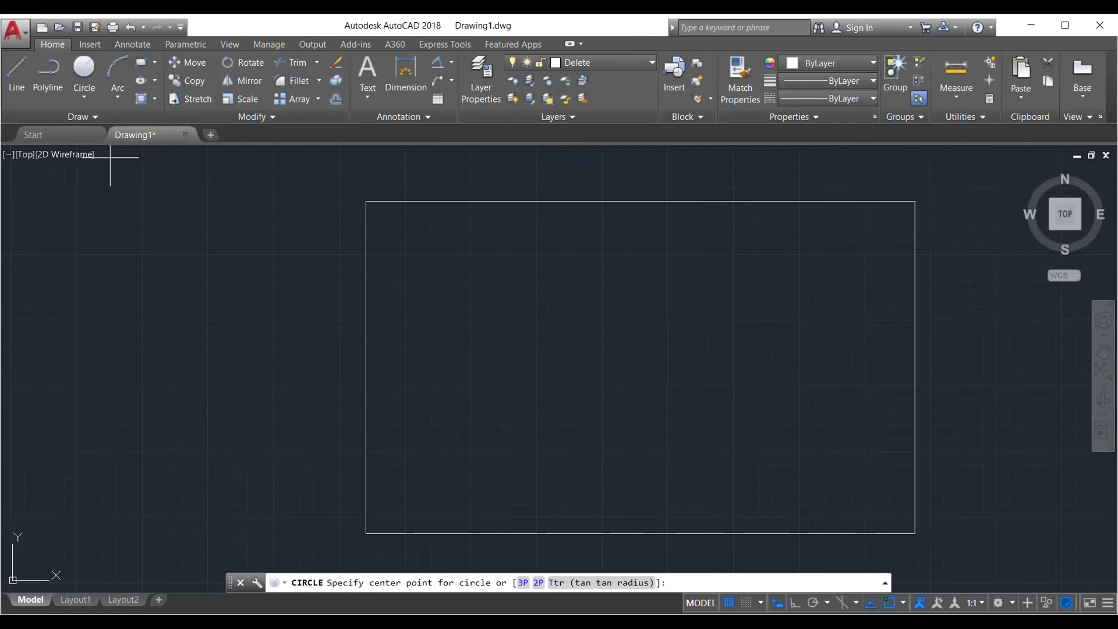
click(366, 201)
key(Return)
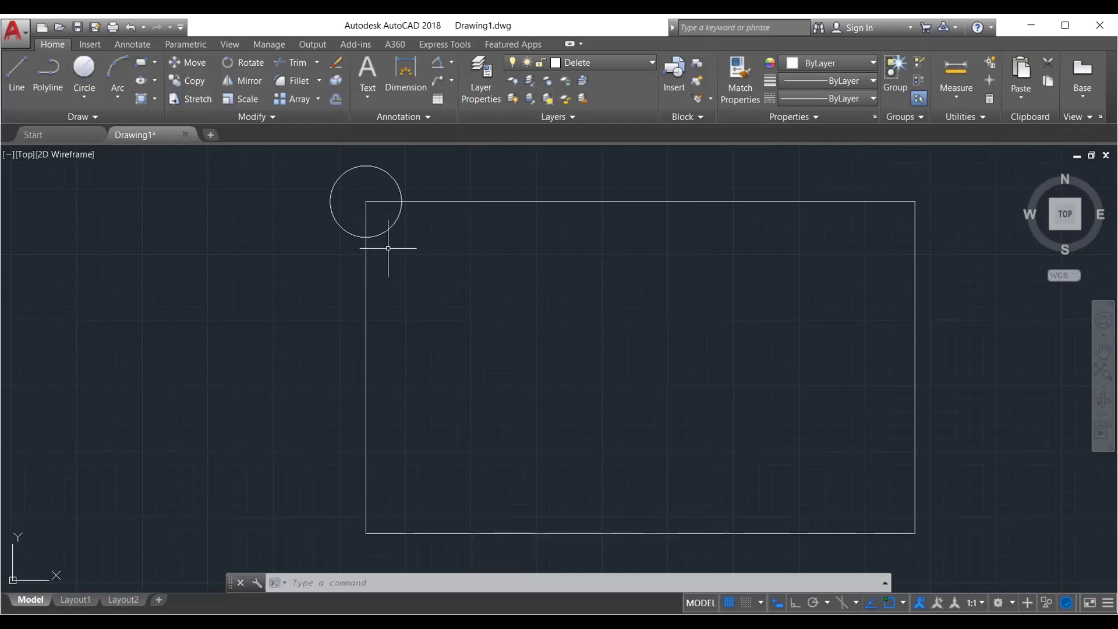
Start a block definition from the circle, named Circle, with only the base point set to be specified on-screen
click(398, 188)
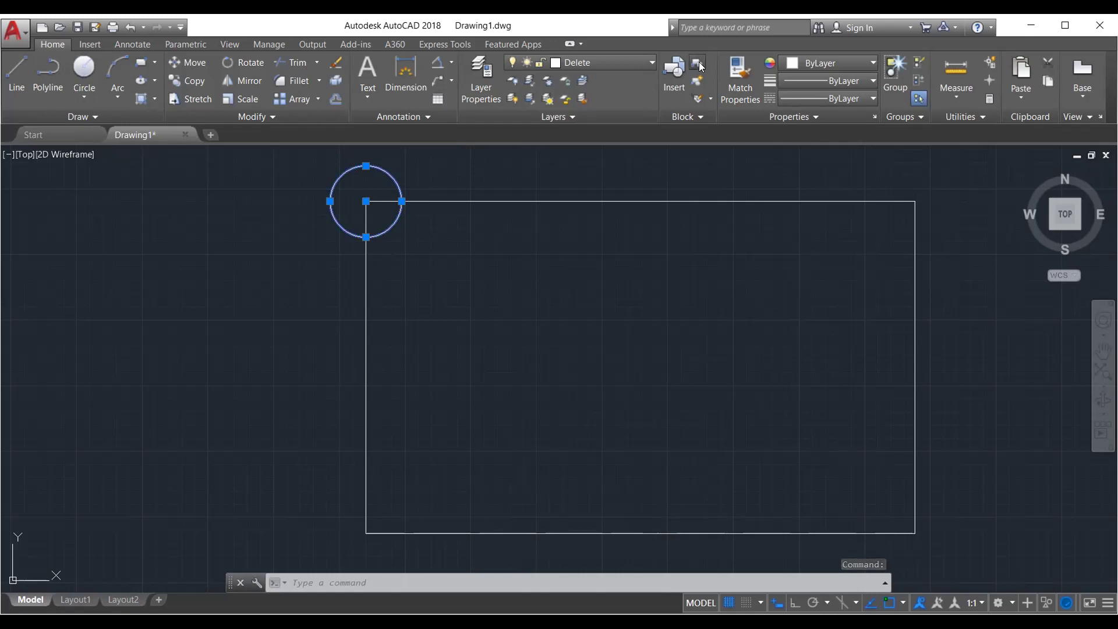
text(b)
key(Return)
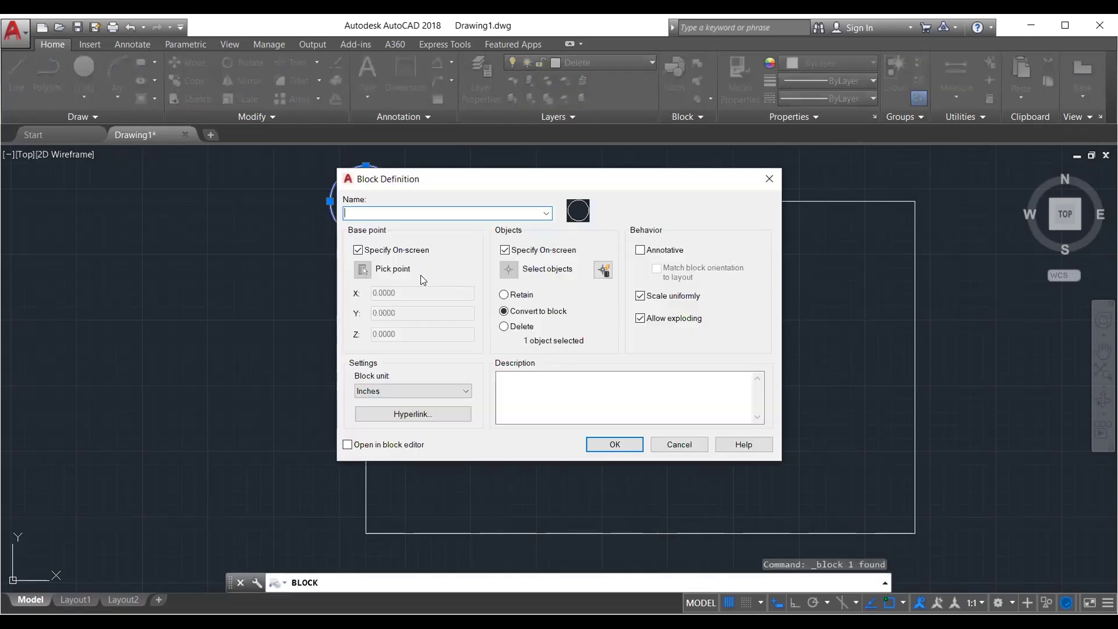
text(Circles)
click(358, 250)
click(506, 250)
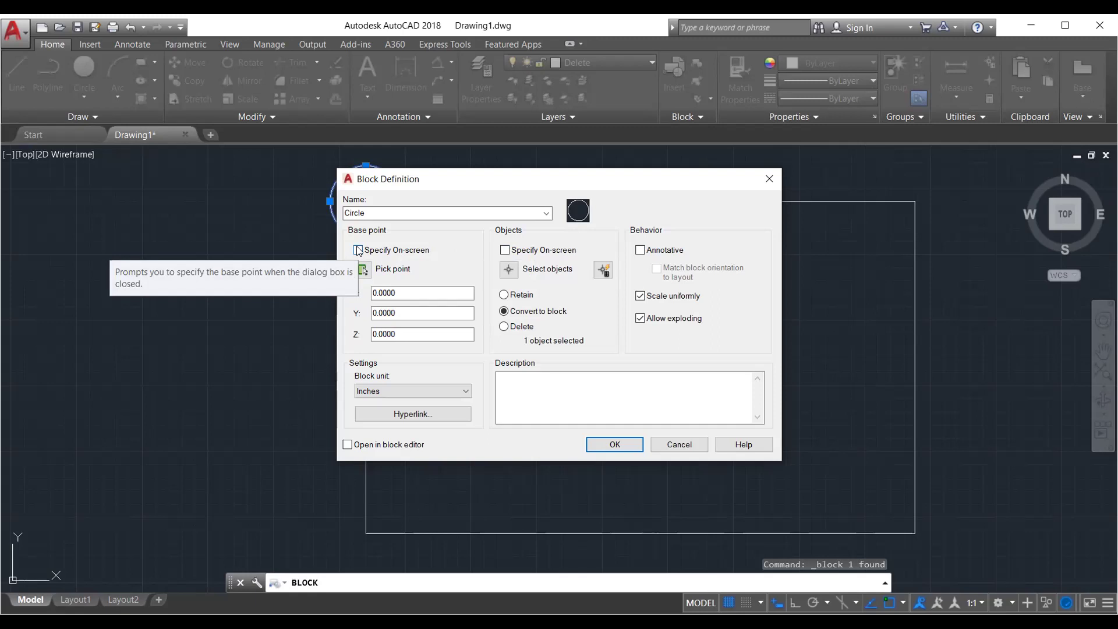
click(358, 251)
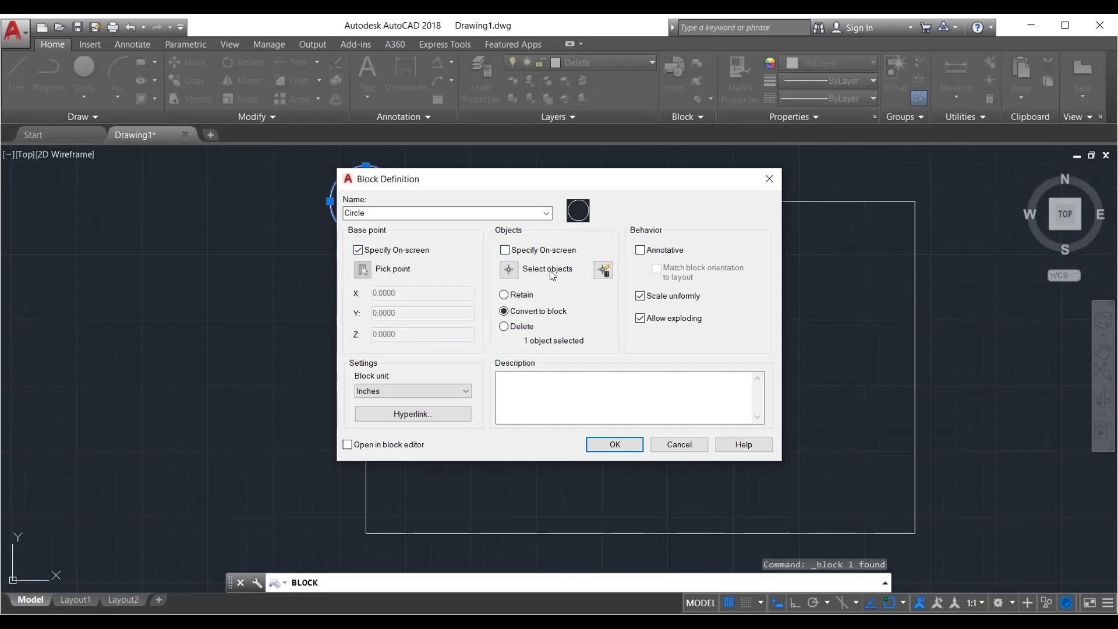
click(601, 269)
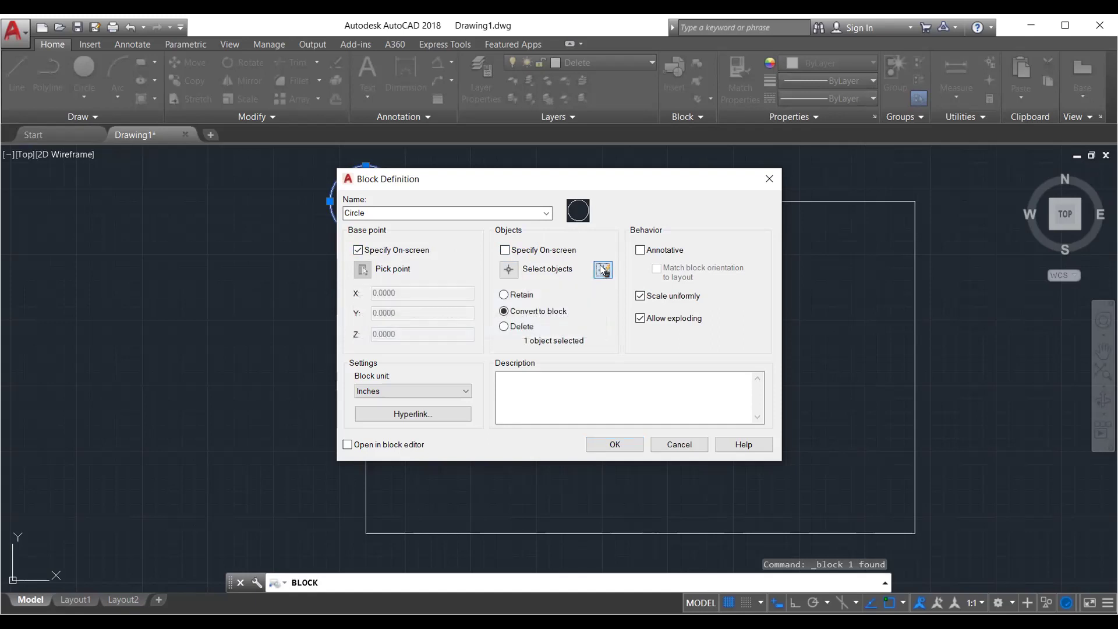
scroll(616, 268, down, 3)
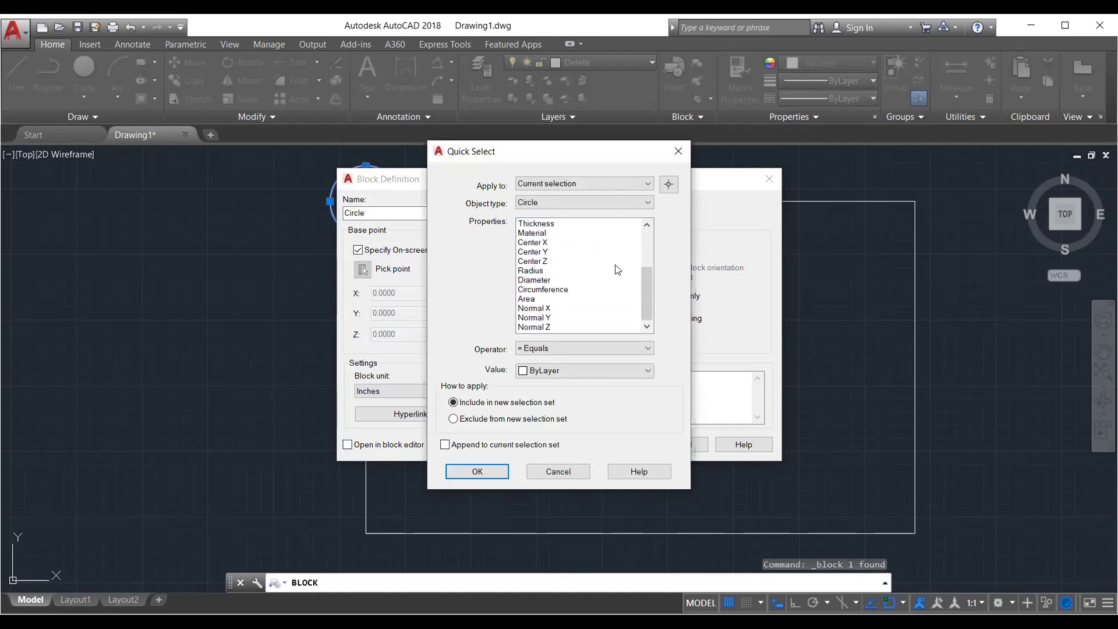
scroll(616, 270, up, 3)
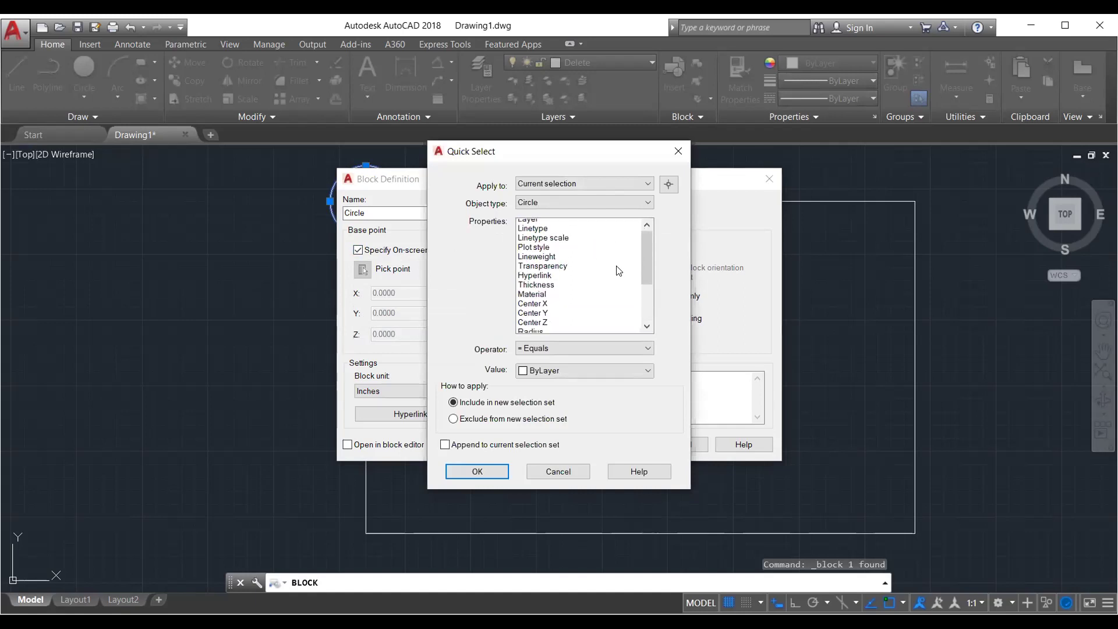
click(676, 150)
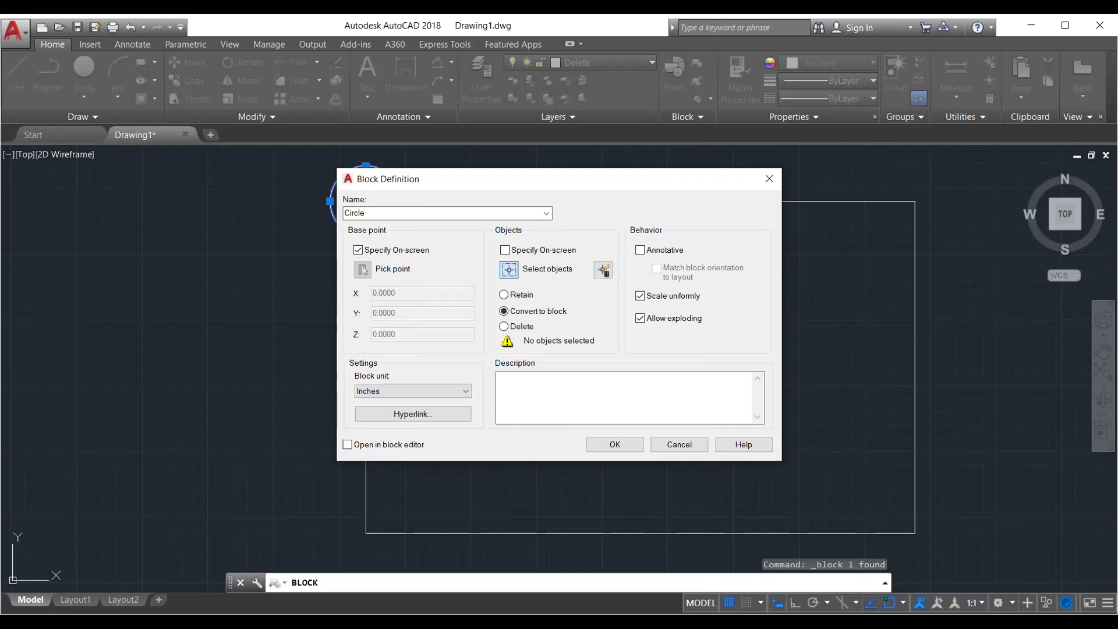
click(509, 269)
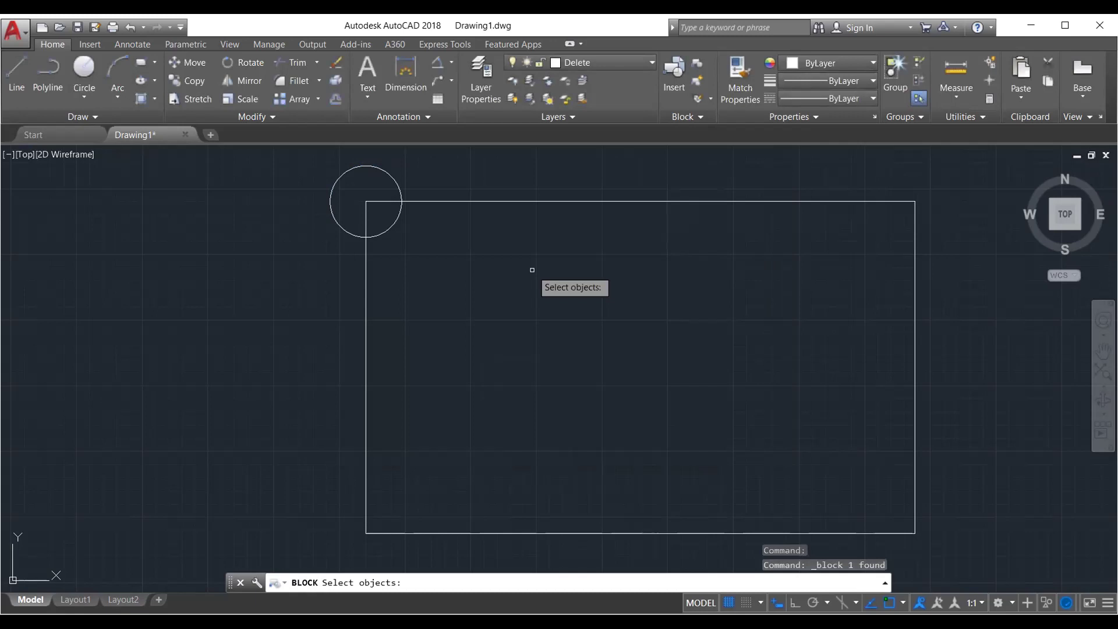
key(Escape)
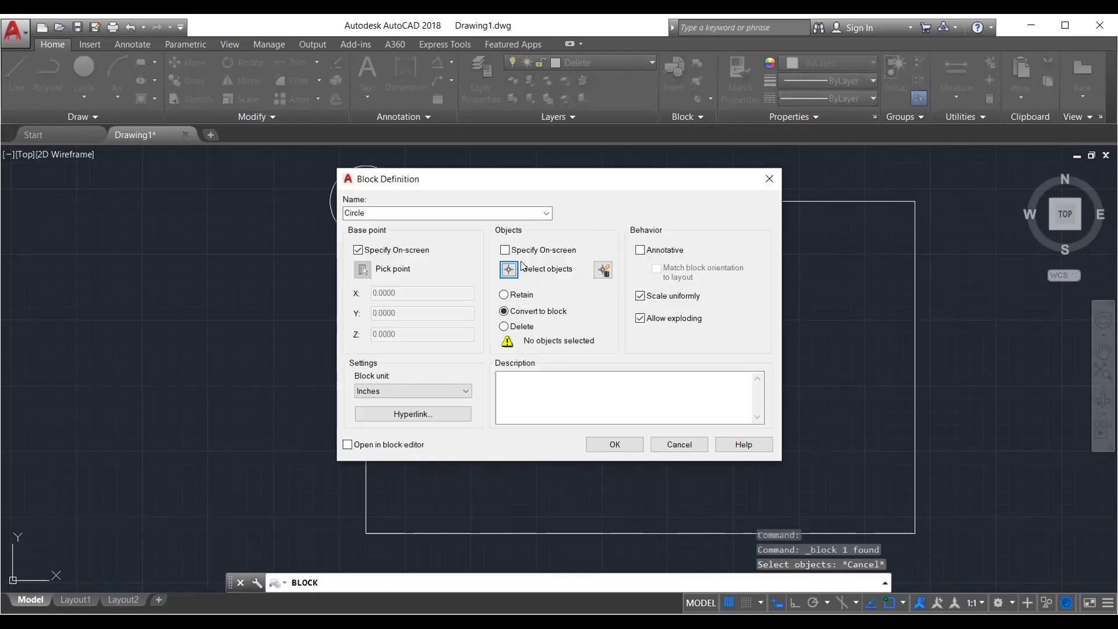
Reselect the circle as the block's source object and keep it set to convert to a block
click(504, 249)
click(509, 270)
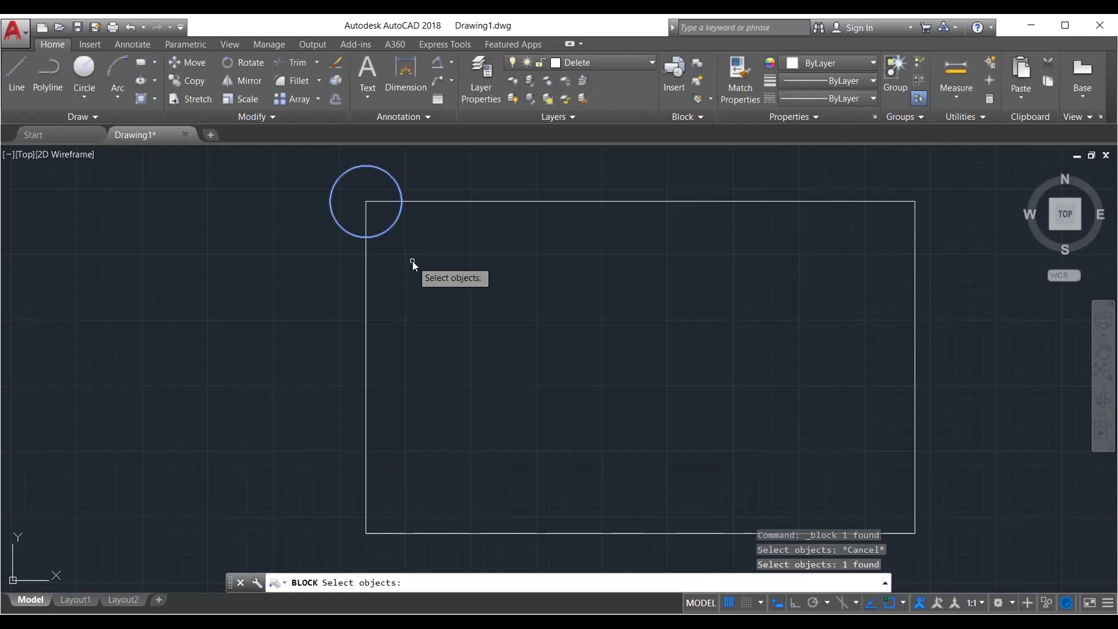
key(Return)
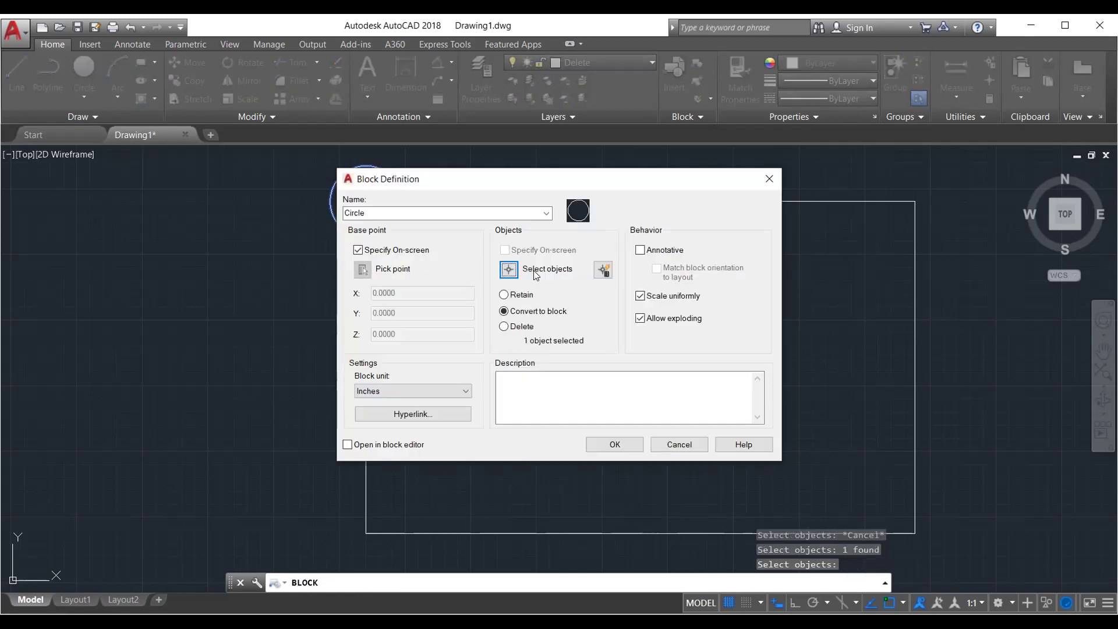
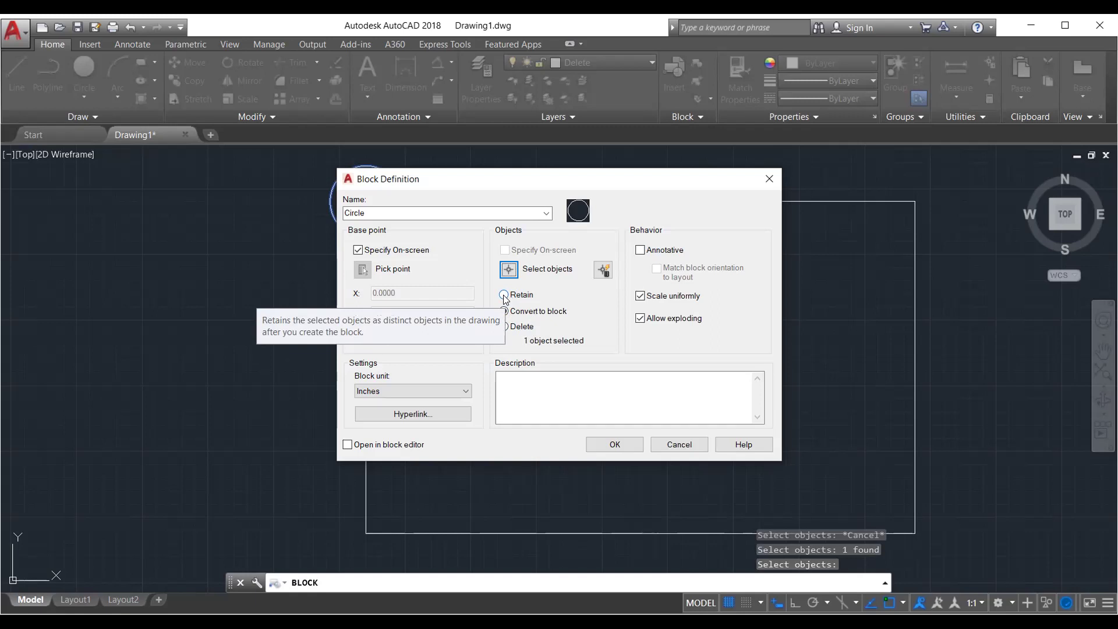
click(540, 313)
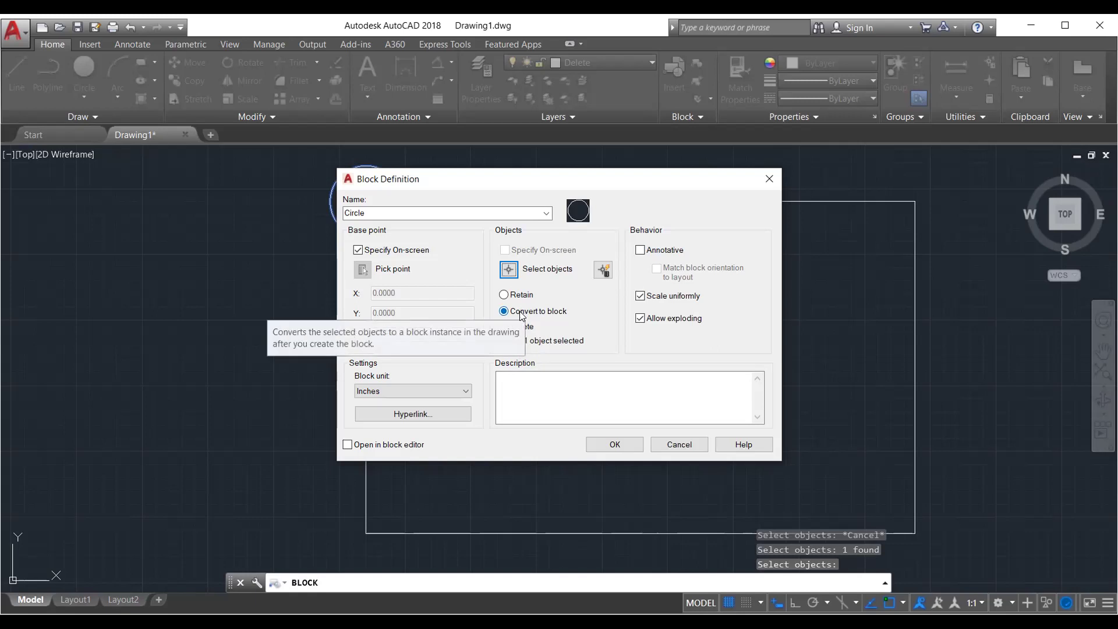
Enter "This is a circle" as the block's description
click(537, 392)
text(Thus)
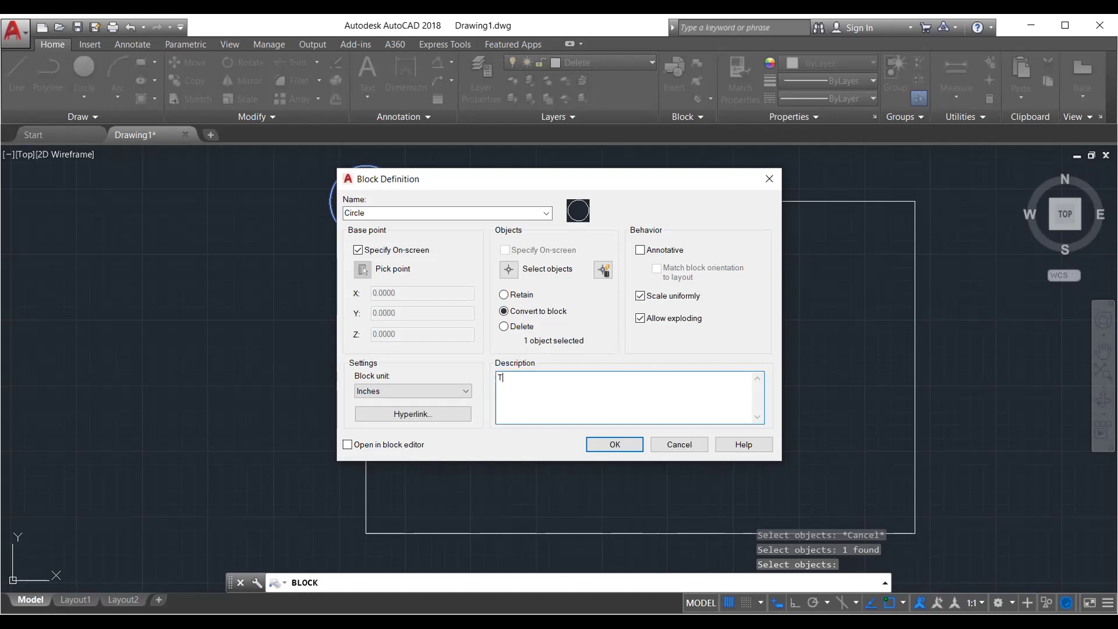
key(BackSpace)
key(BackSpace)
text(is is a circle)
Keep the block unit as Inches and create the Circle block with its base point at the circle's centre
click(458, 390)
click(457, 390)
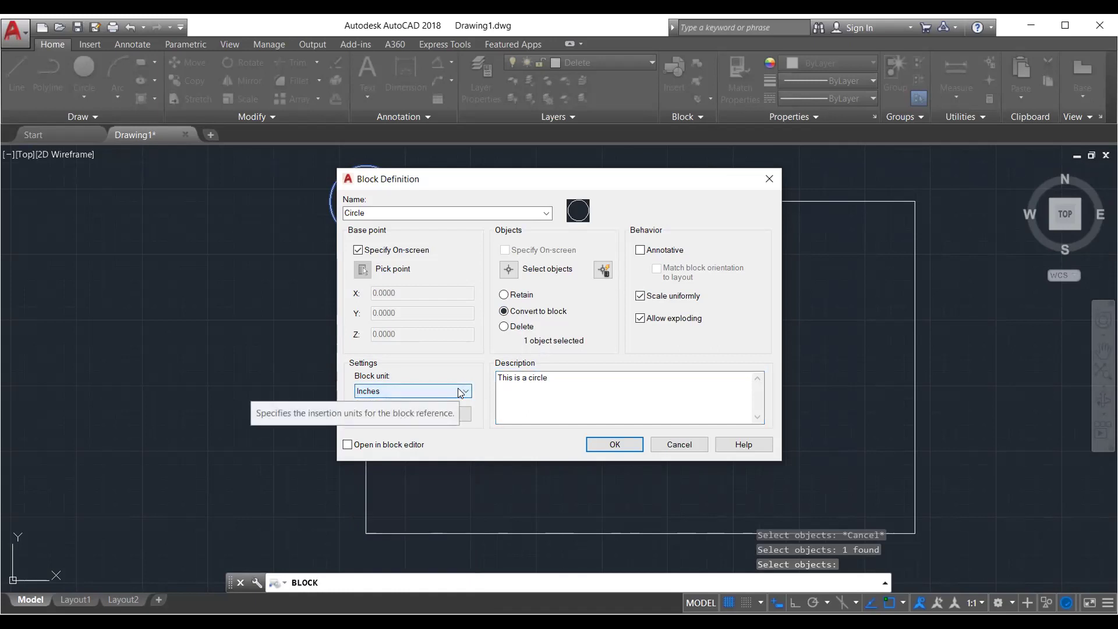
click(460, 392)
click(458, 388)
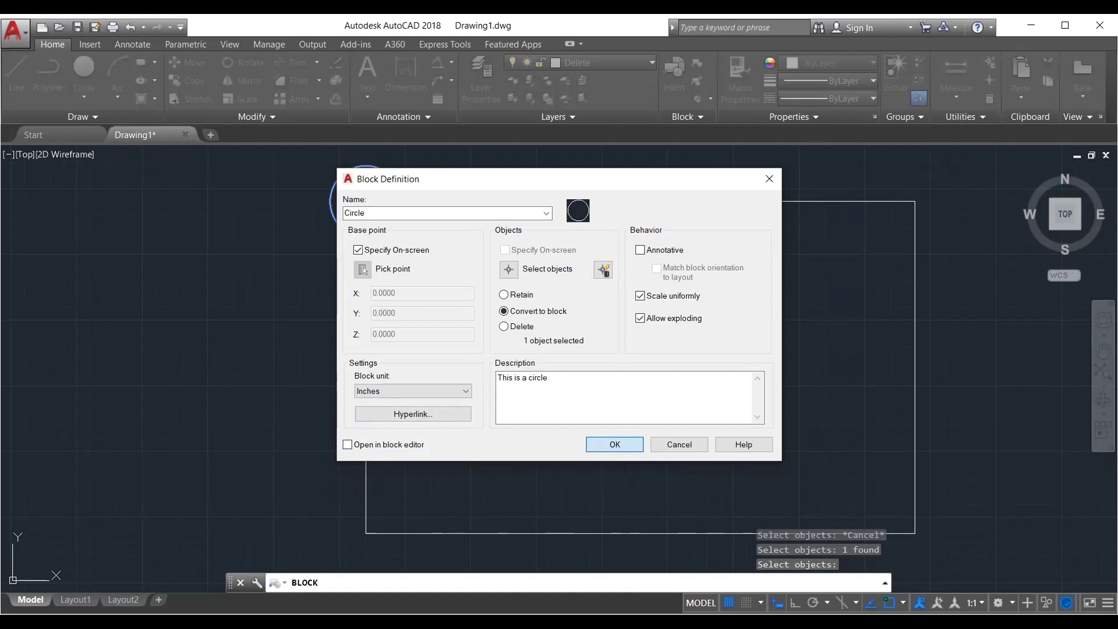
key(Return)
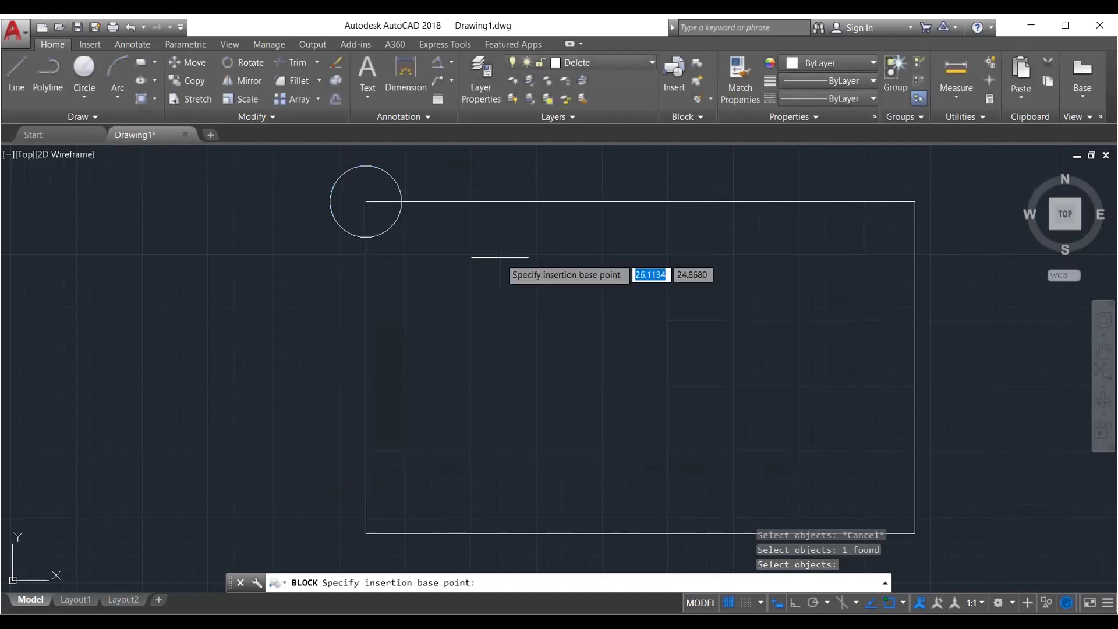
click(545, 200)
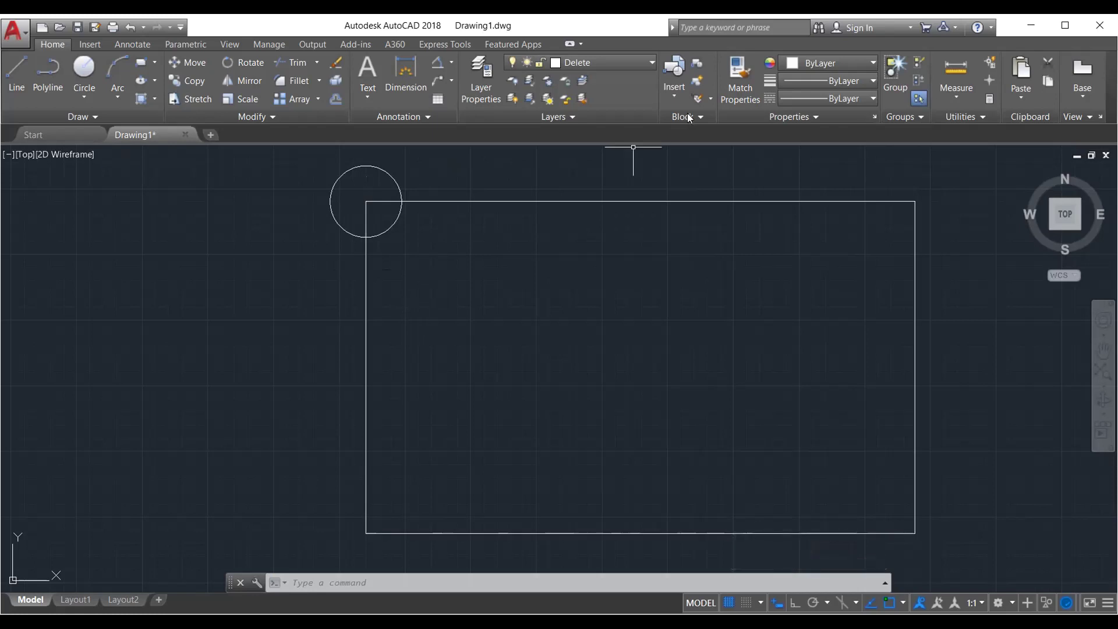
Start inserting the Circle block inside the large rectangle and cancel before placing it
click(674, 100)
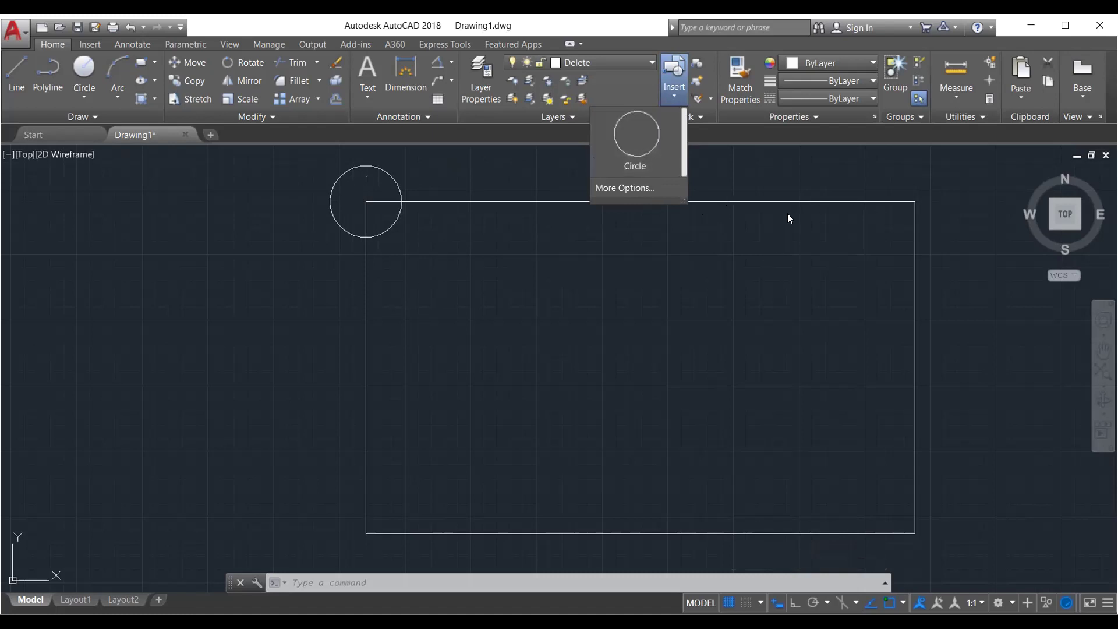
click(647, 146)
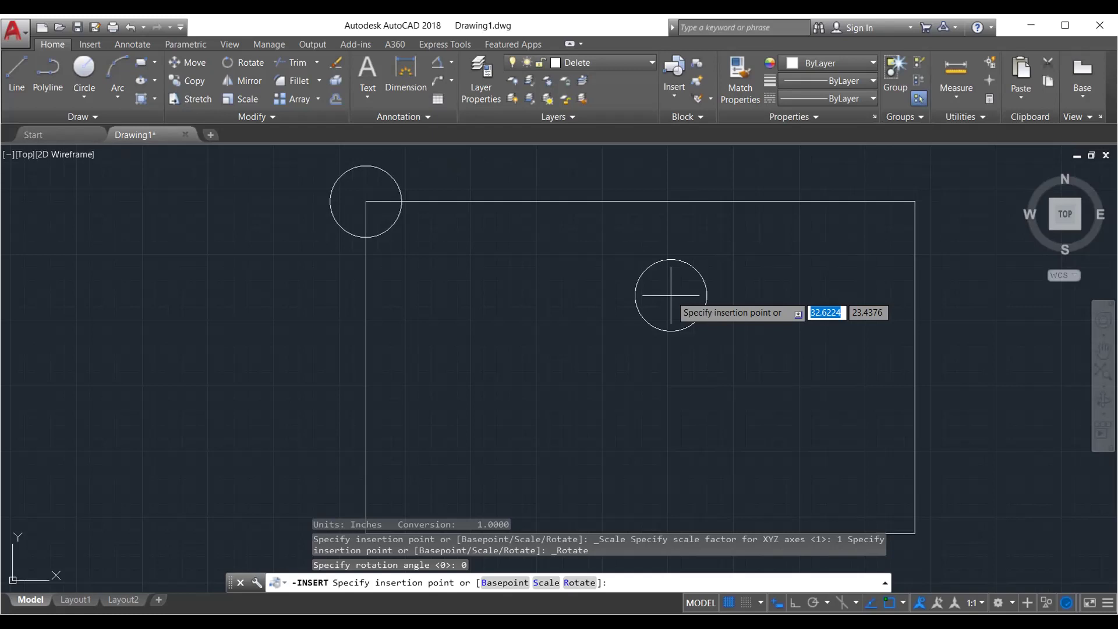
key(Escape)
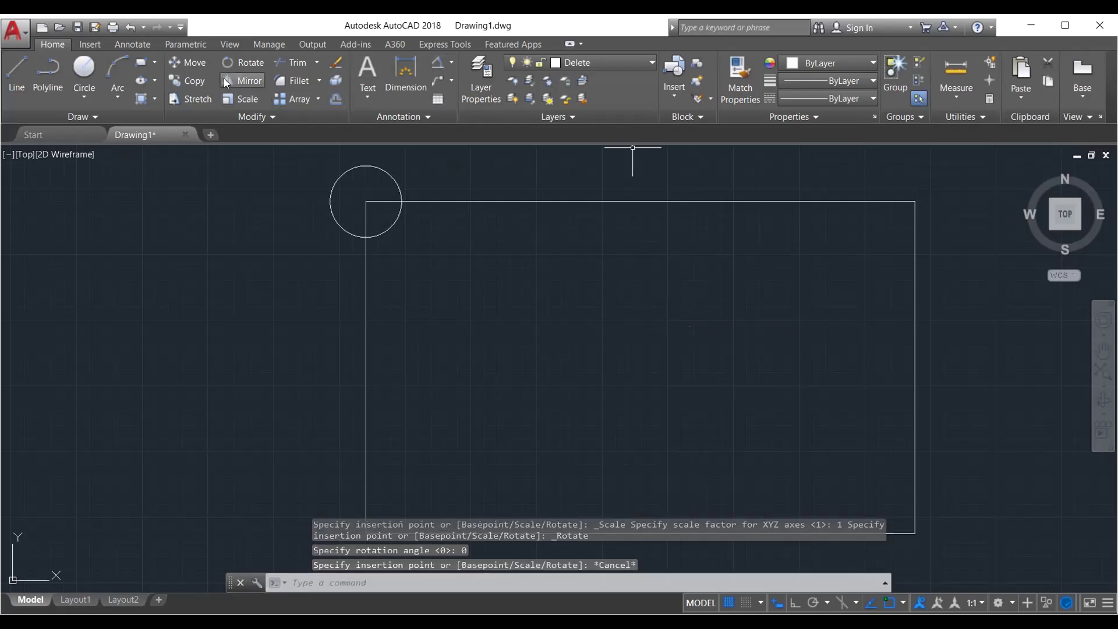
Draw a small upright rectangle in the empty area to the left of the large rectangle
click(144, 66)
click(169, 272)
click(202, 311)
Start a block definition from the small rectangle and try to create it without a name
click(215, 262)
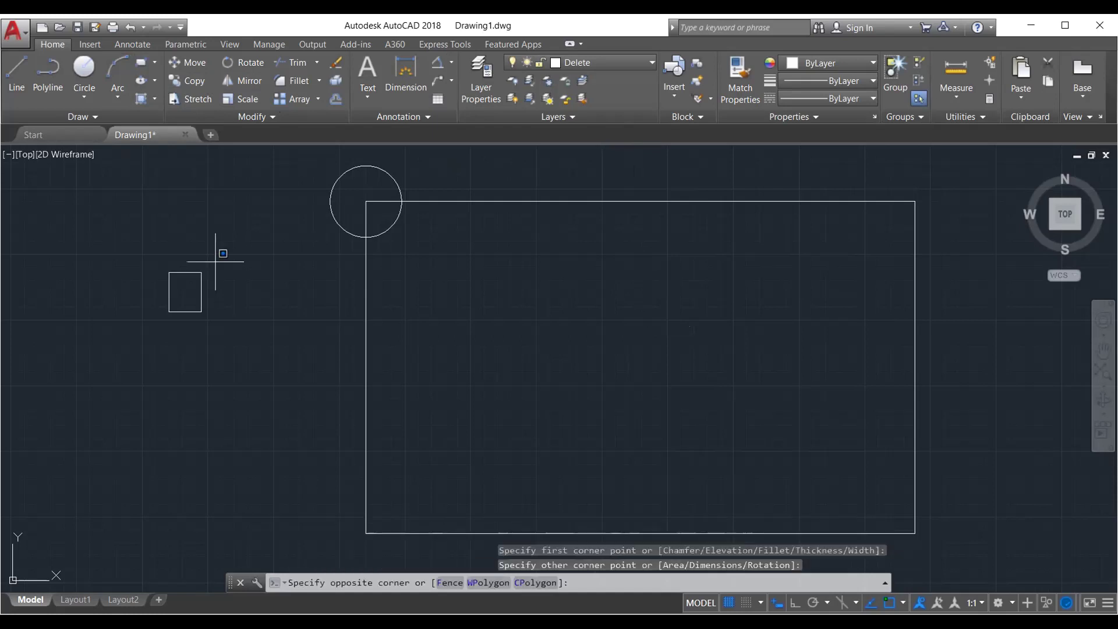
click(192, 294)
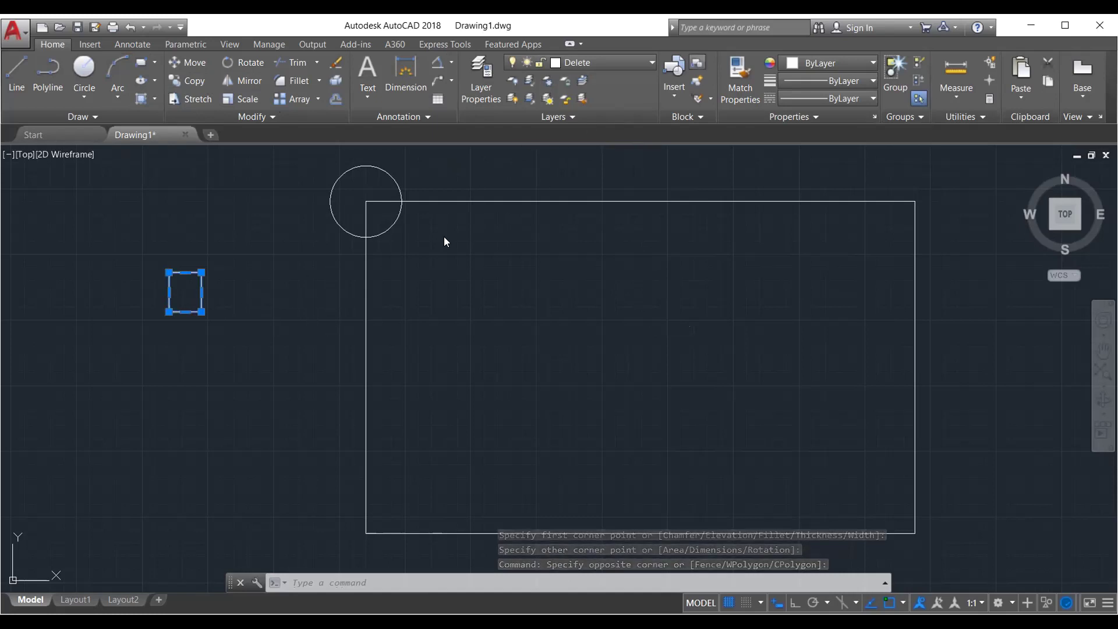
text(b)
key(Return)
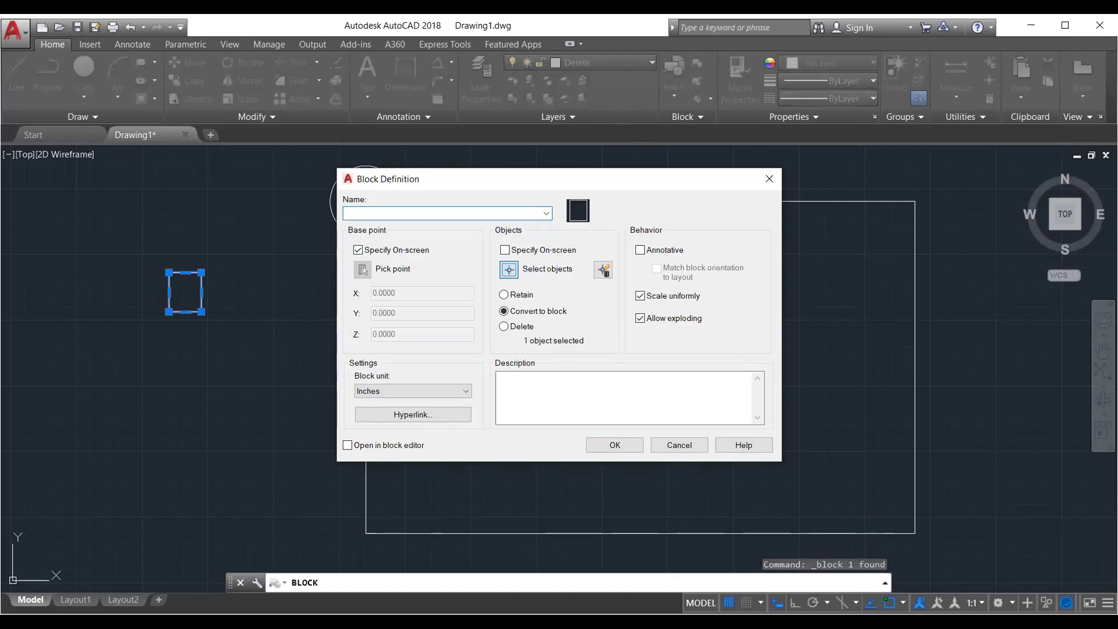
click(508, 269)
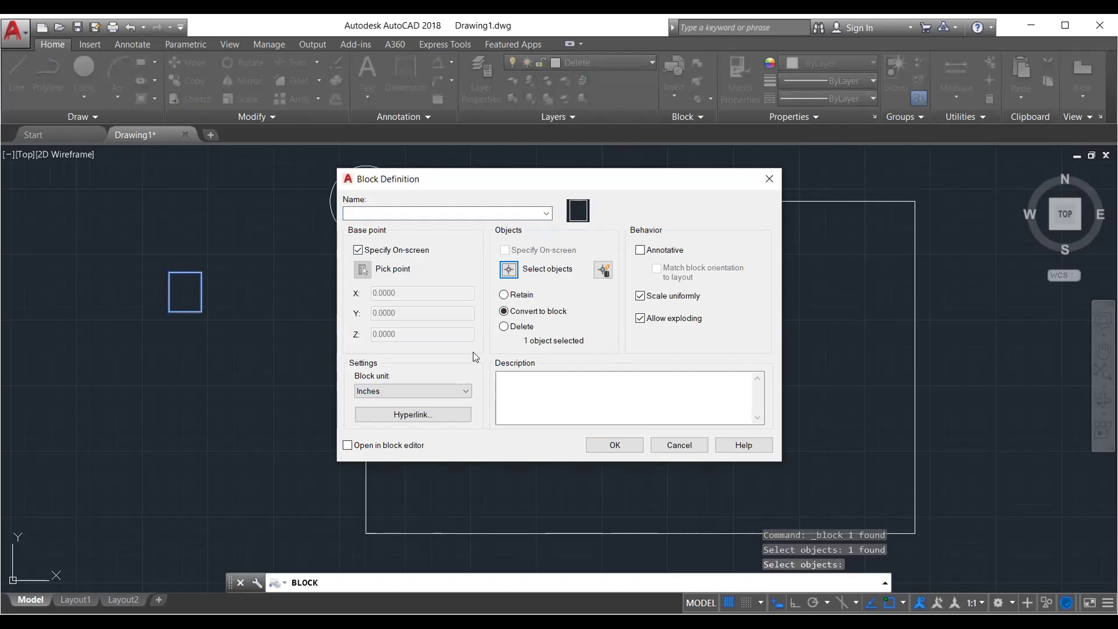
click(616, 443)
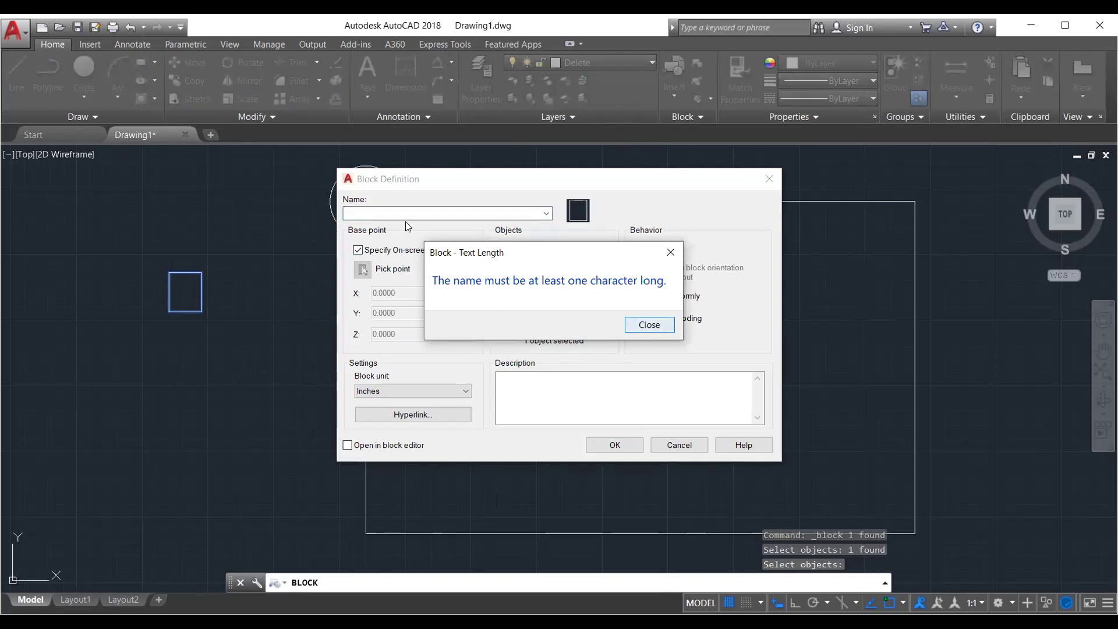
key(Return)
Name the block Rectangle and create it with its base point outside the small rectangle, to its right and level with its top edge
text(Rect)
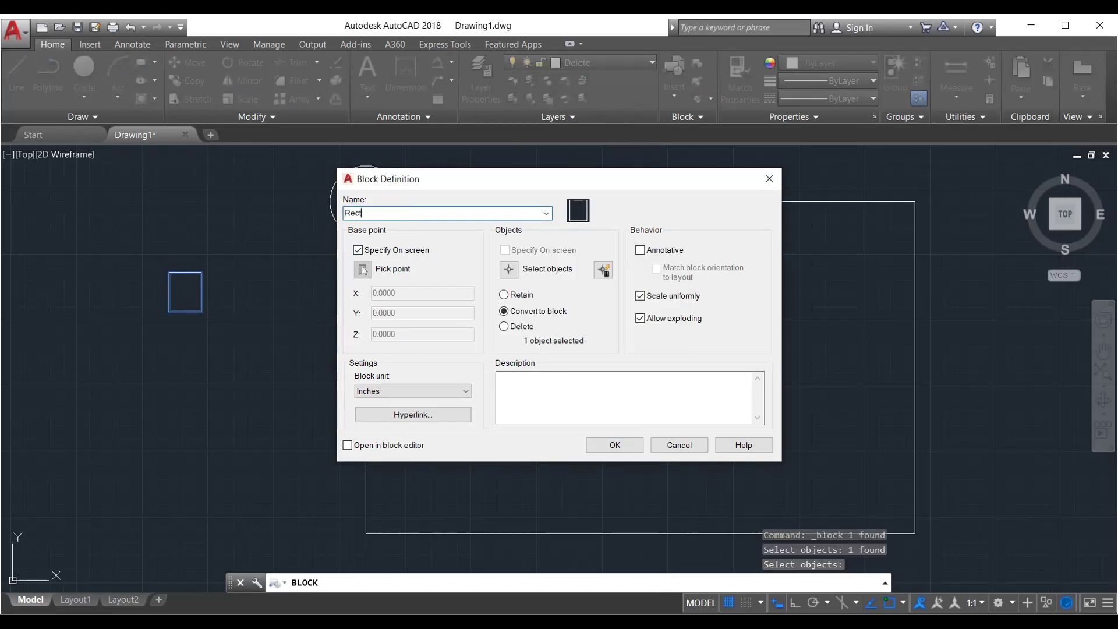
text(angle)
click(362, 270)
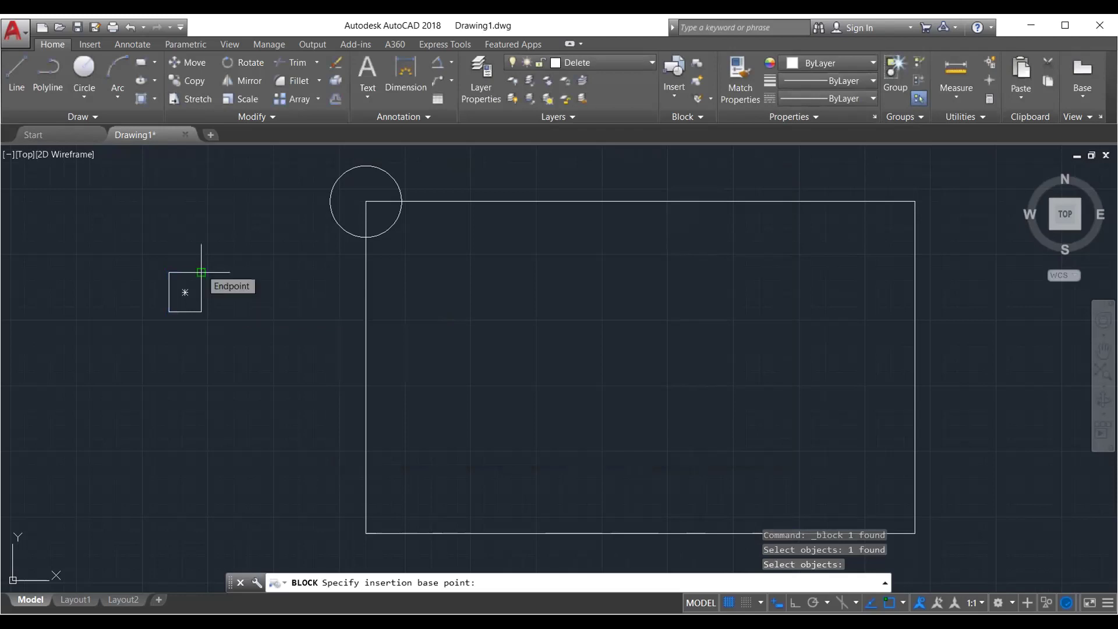
click(271, 272)
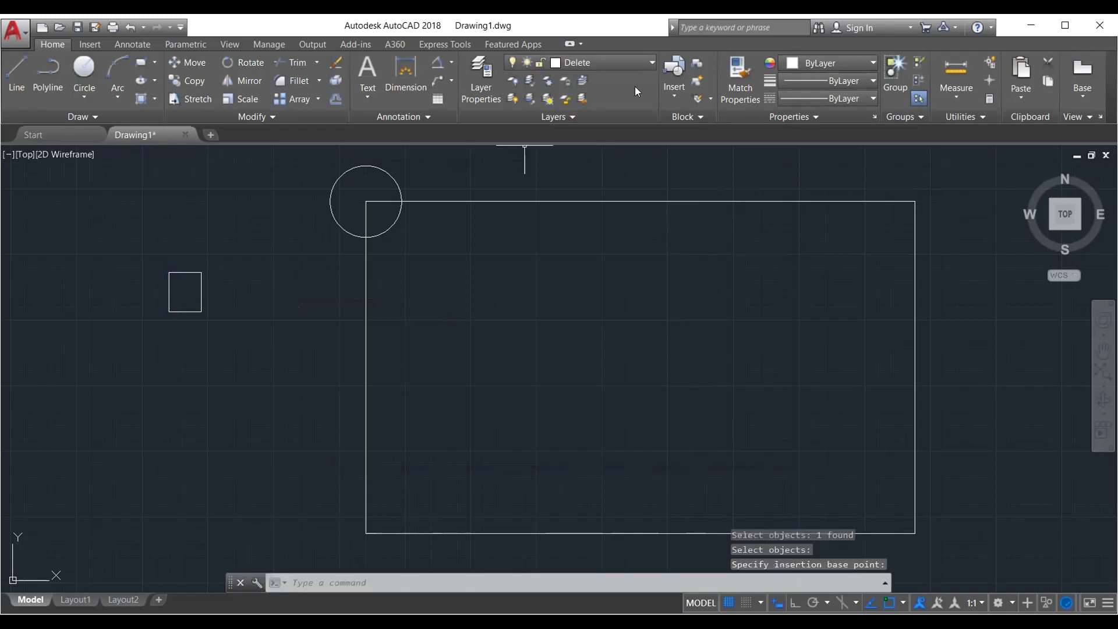
Start inserting the Rectangle block to preview its offset base point and cancel before placing it
click(671, 96)
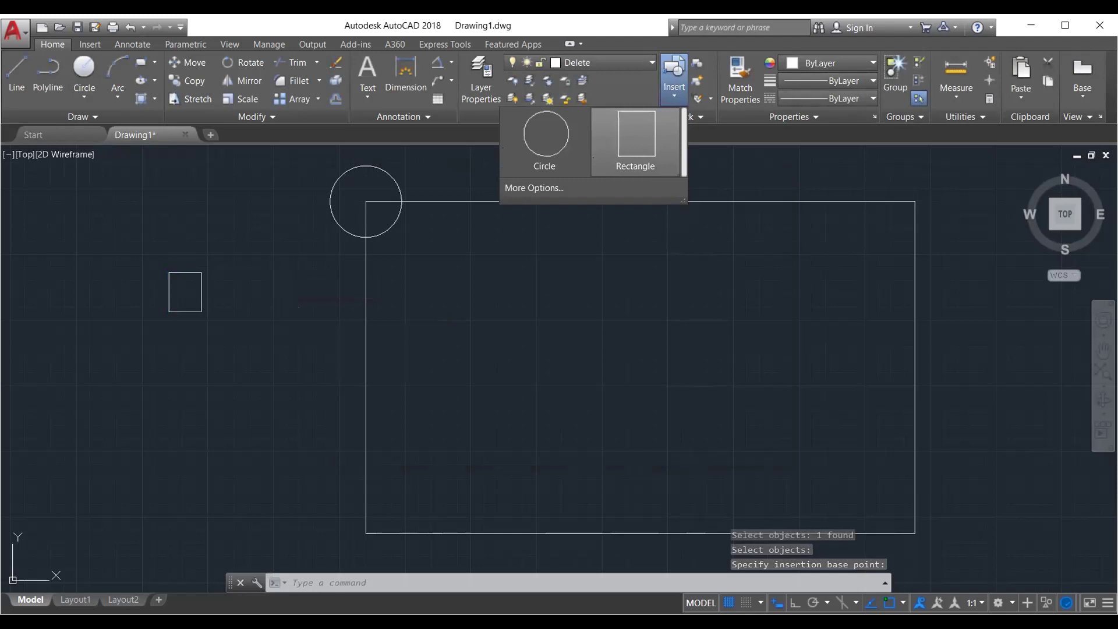
click(635, 140)
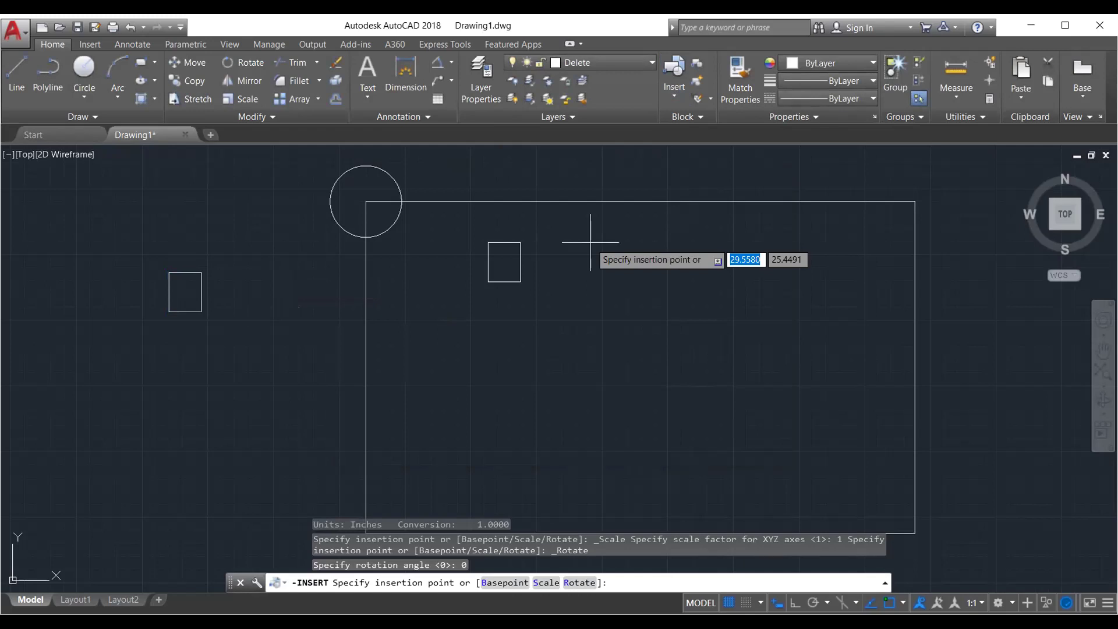
key(Escape)
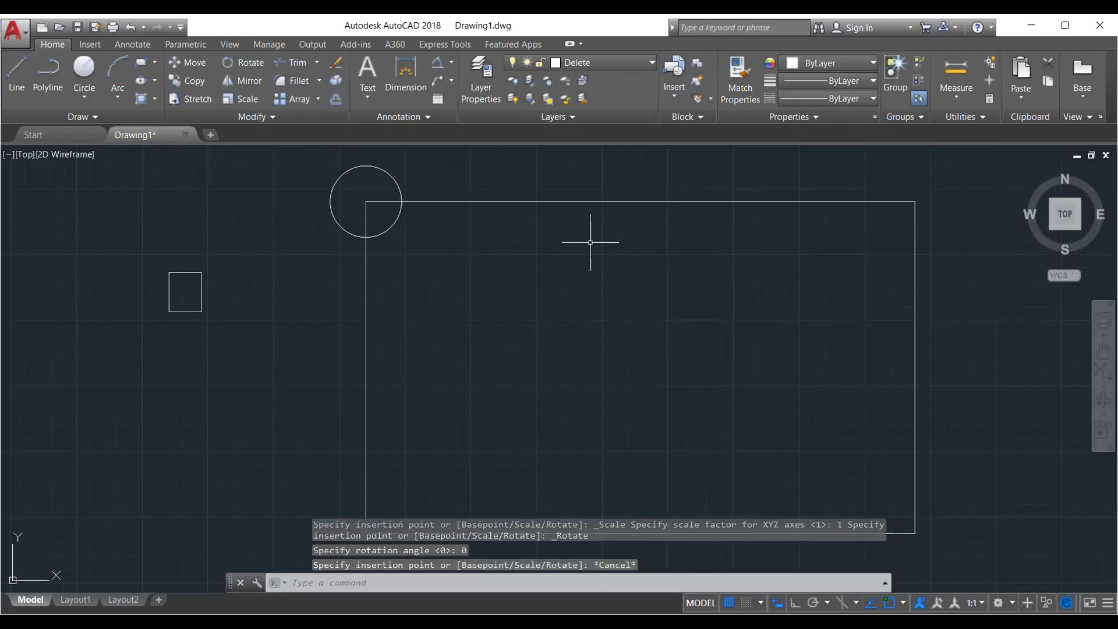
Delete the small upright rectangle in the area to the left of the large rectangle
click(229, 220)
click(157, 323)
key(Delete)
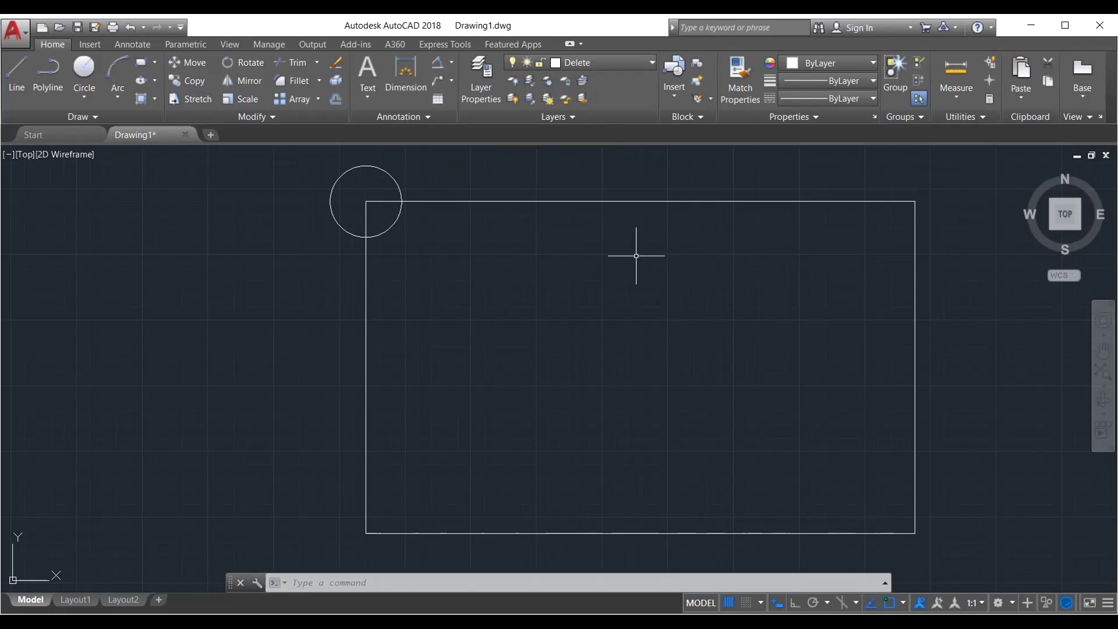
Insert the Circle block at the upper-right, lower-right and lower-left corners of the large rectangle
click(674, 79)
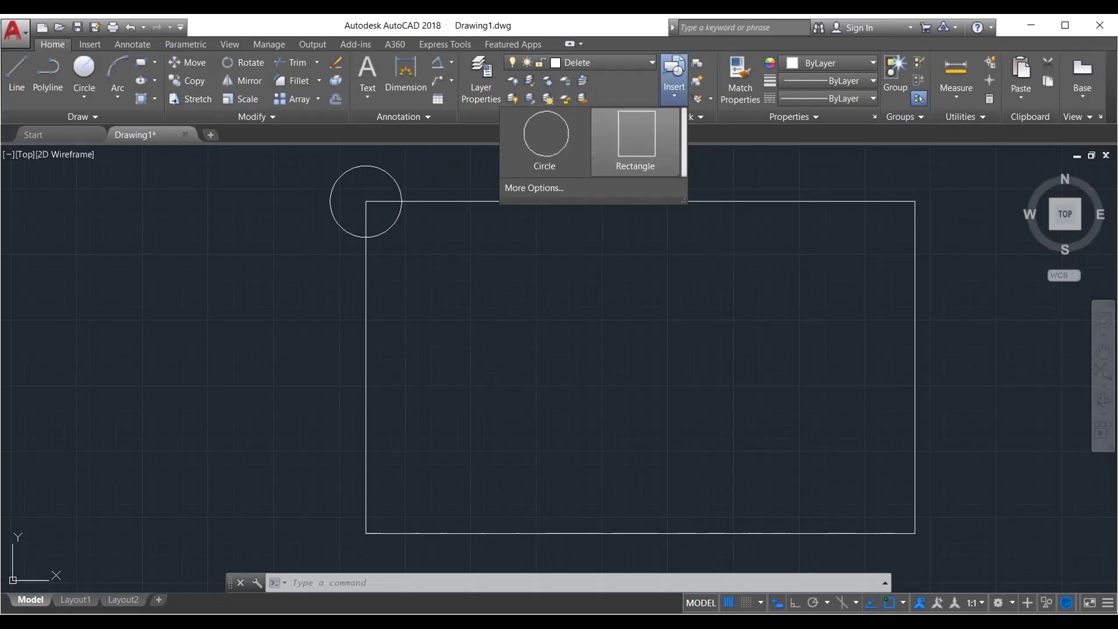
click(545, 137)
click(915, 201)
click(670, 81)
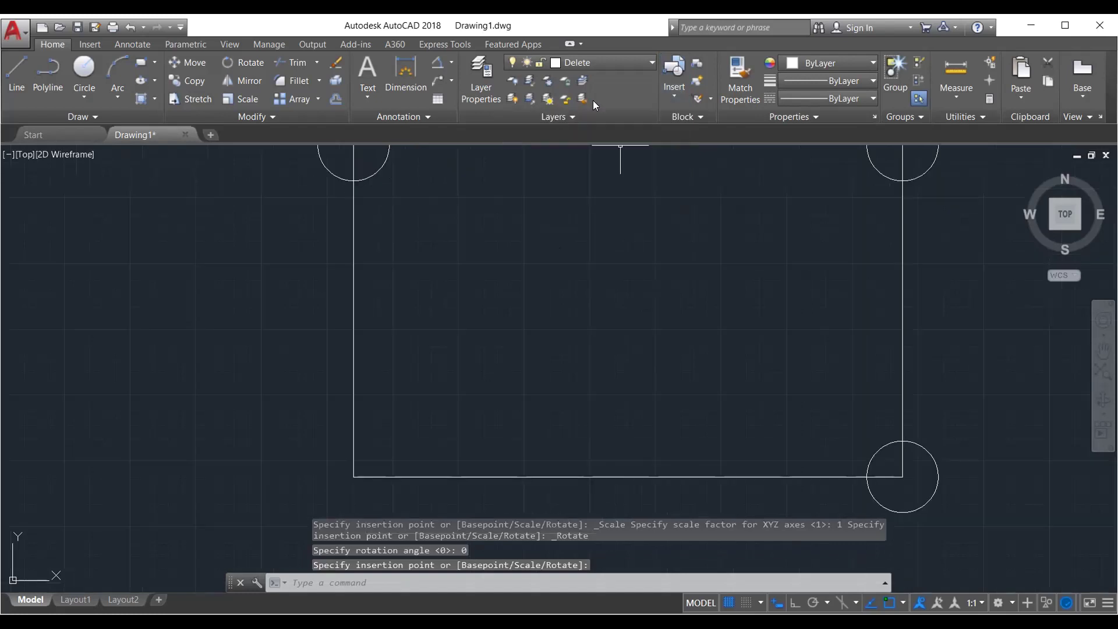
click(666, 93)
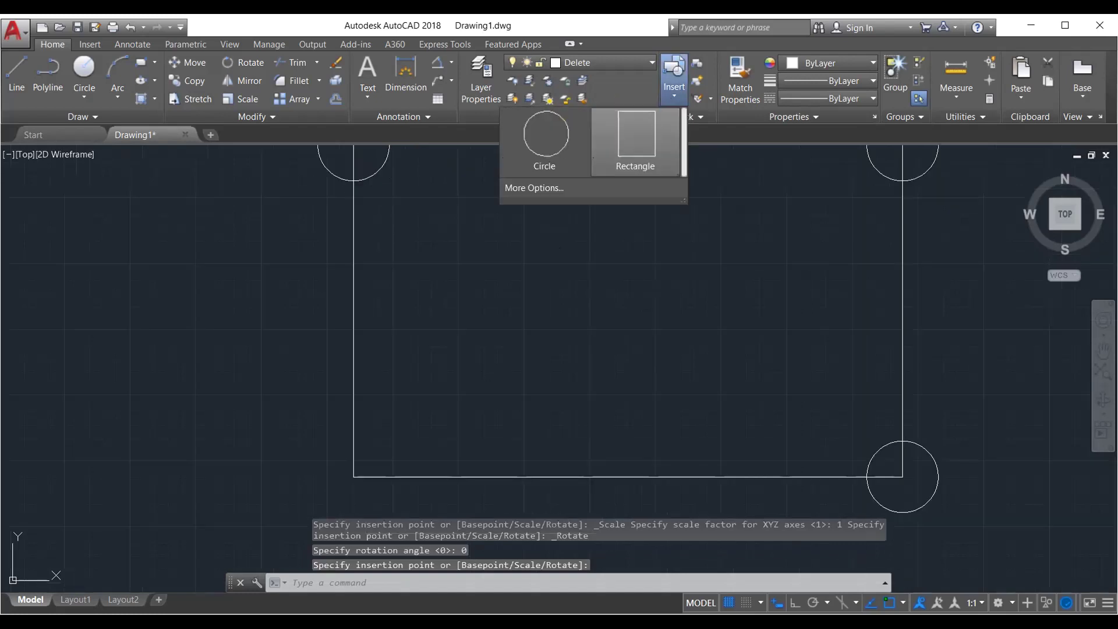
click(544, 137)
click(353, 476)
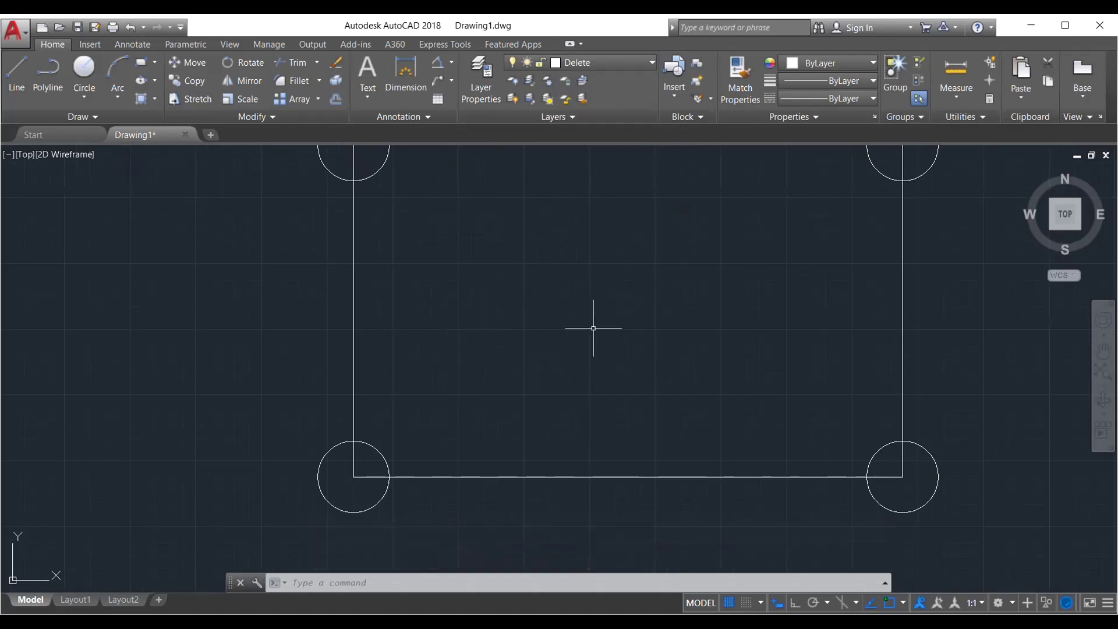
Open the Circle block for editing from its instance at the large rectangle's upper-left corner
middle_drag(595, 317, 586, 370)
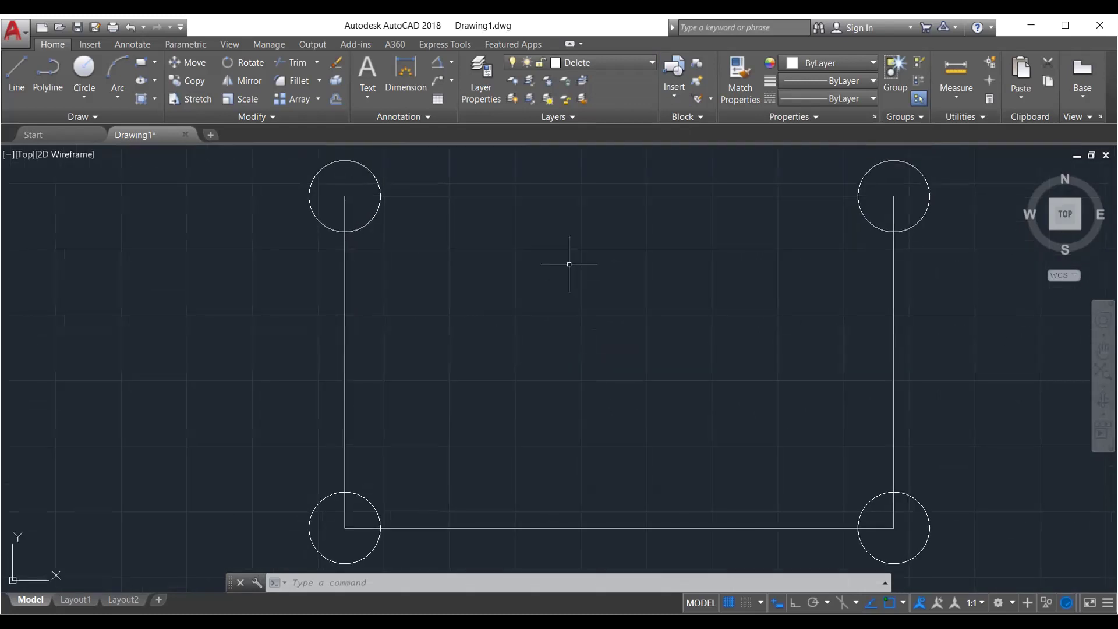
click(375, 179)
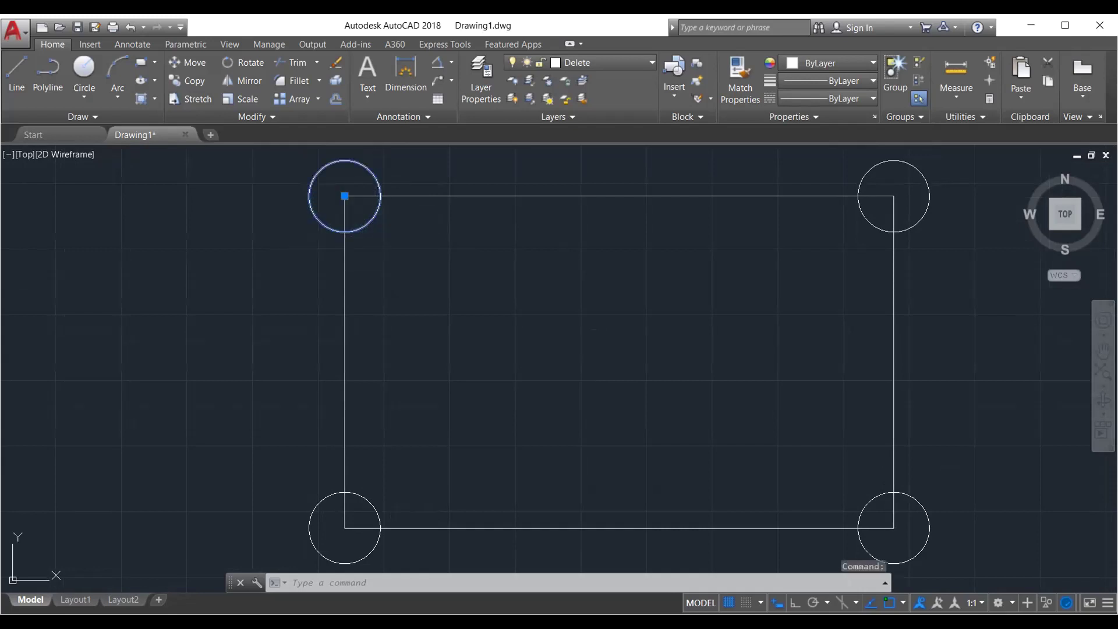
double_click(375, 180)
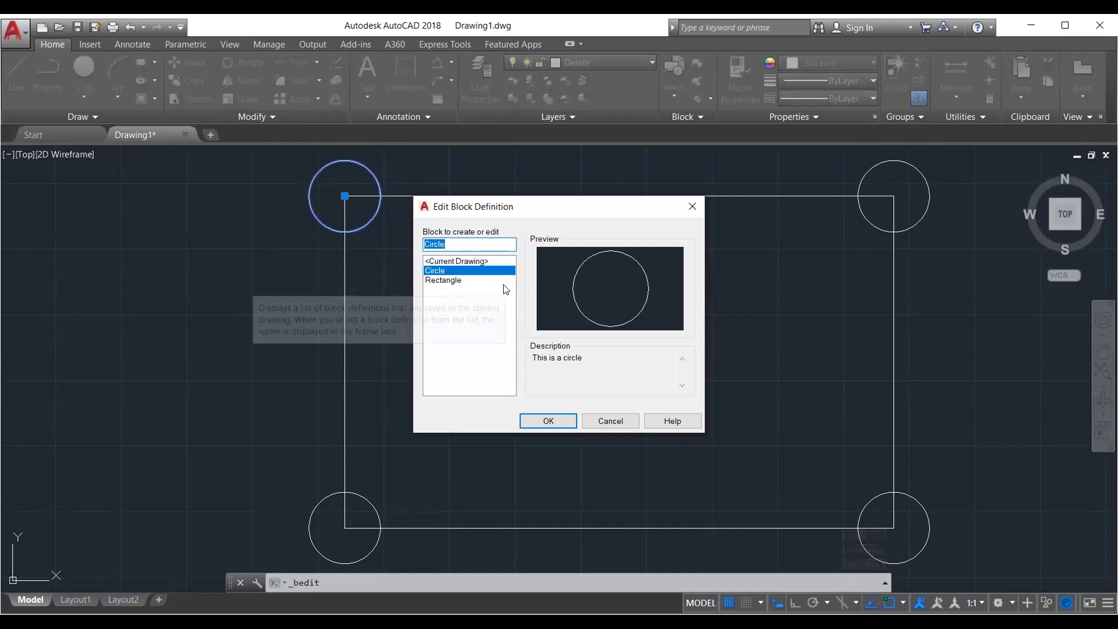
click(550, 424)
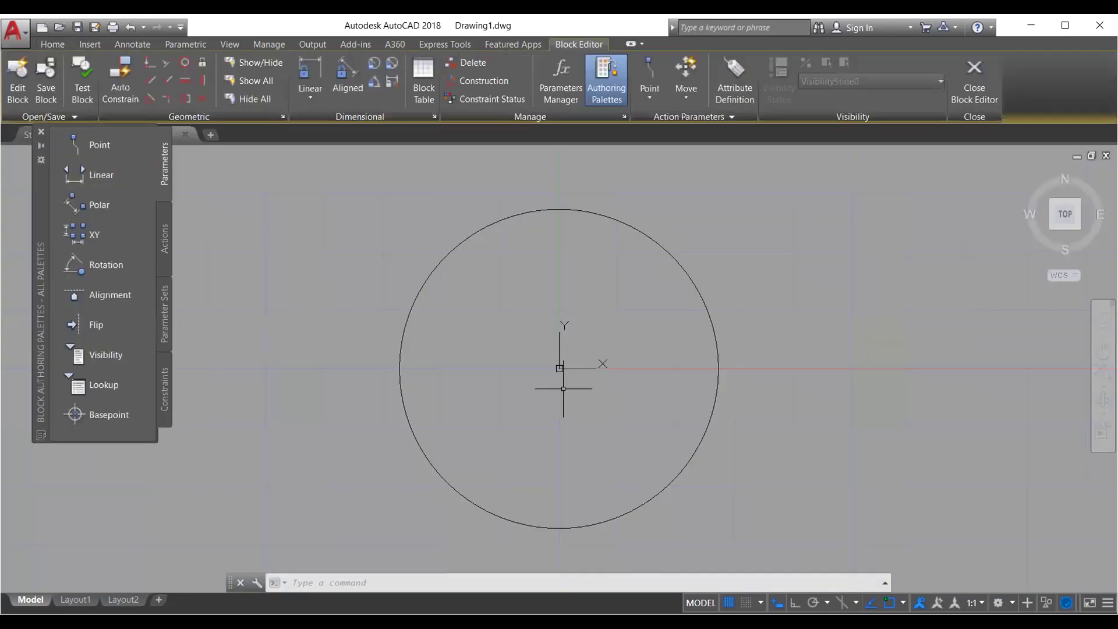
Change the colour of the circle inside the block to dark red (153,27,30)
click(695, 447)
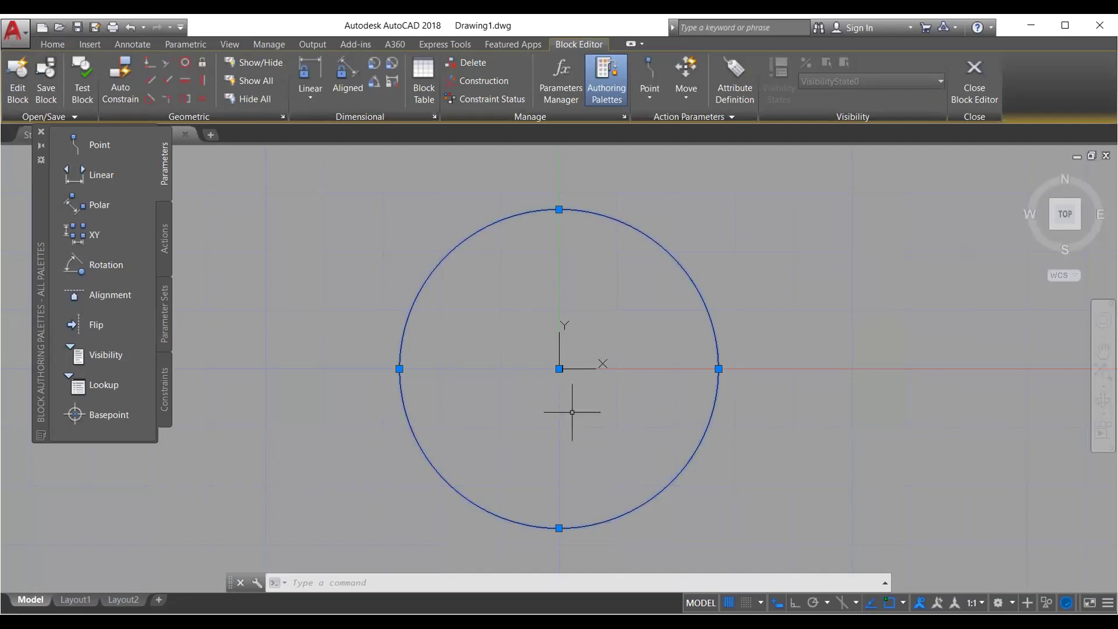
click(61, 48)
click(778, 61)
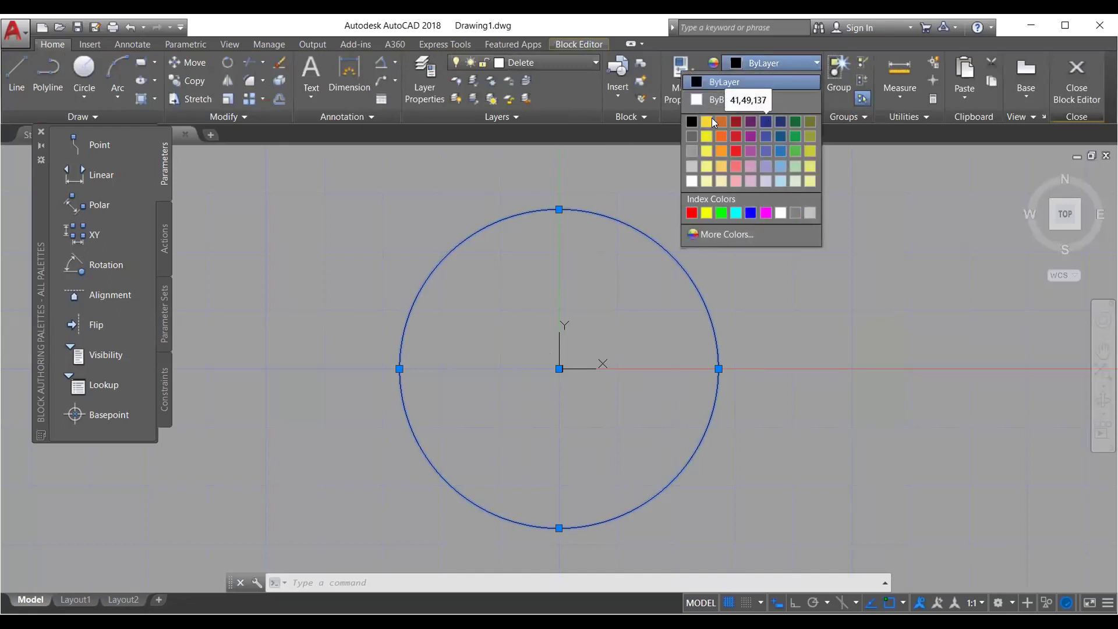
click(741, 123)
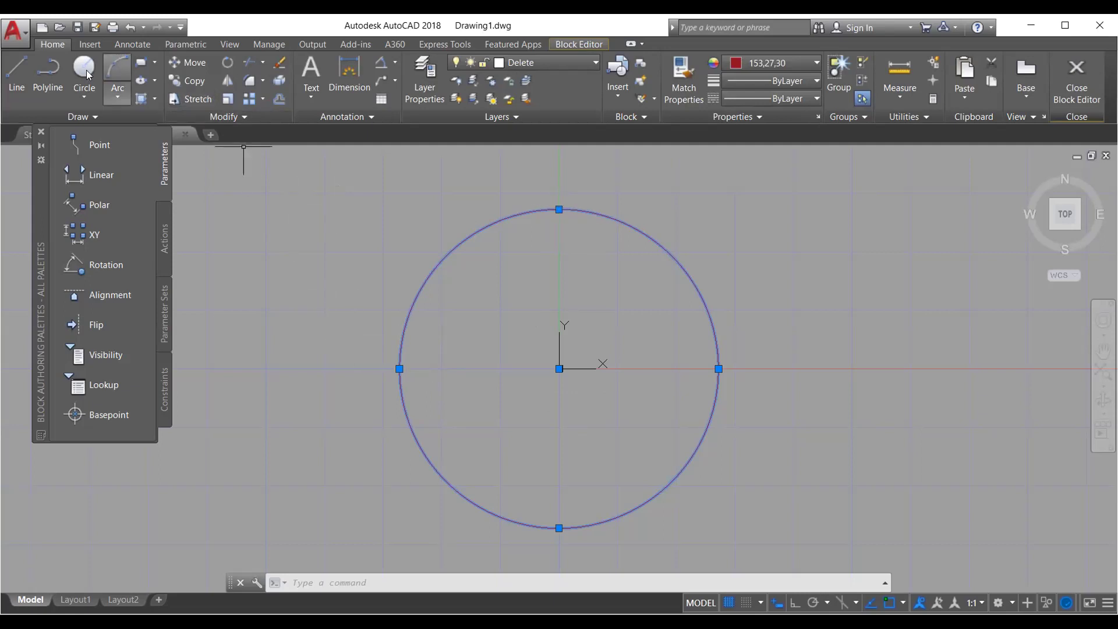
Draw a horizontal line across the circle's full diameter, through its centre
click(83, 94)
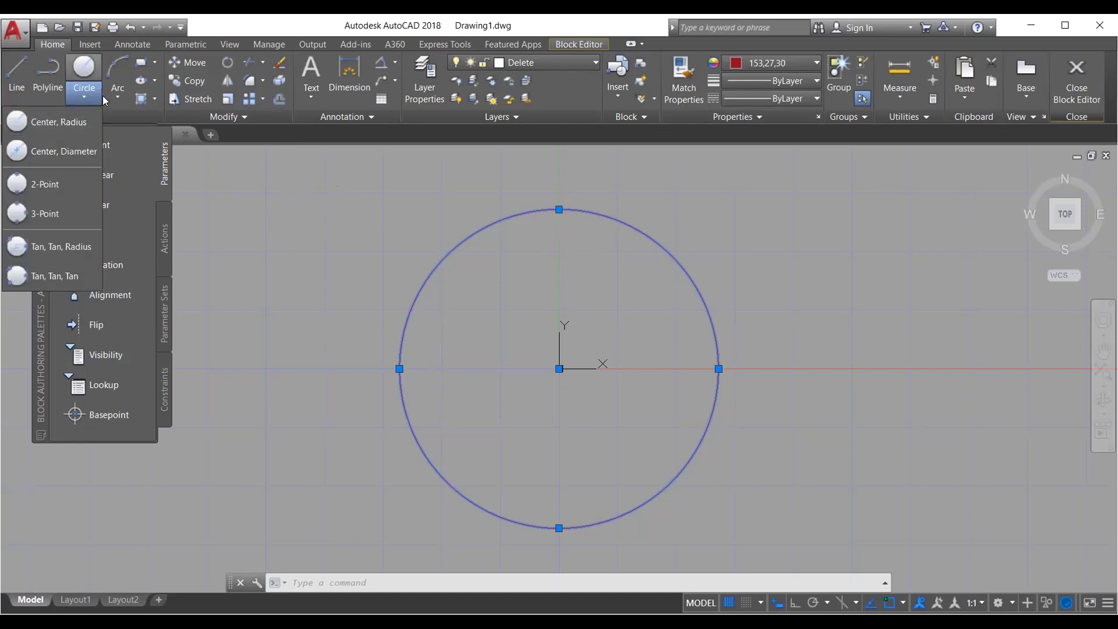
click(117, 94)
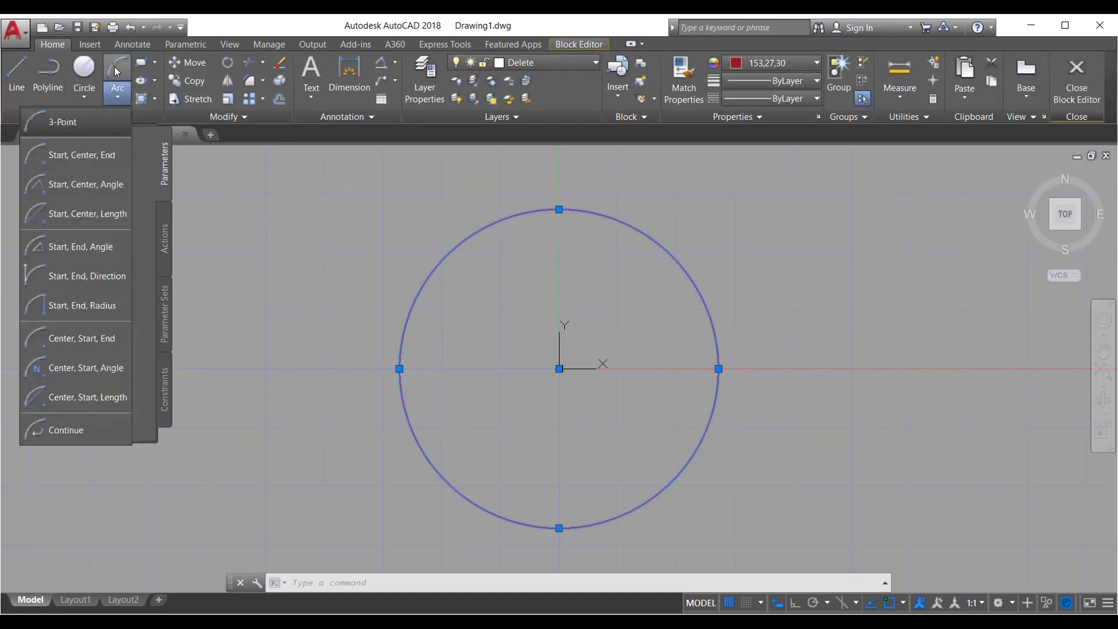
click(28, 81)
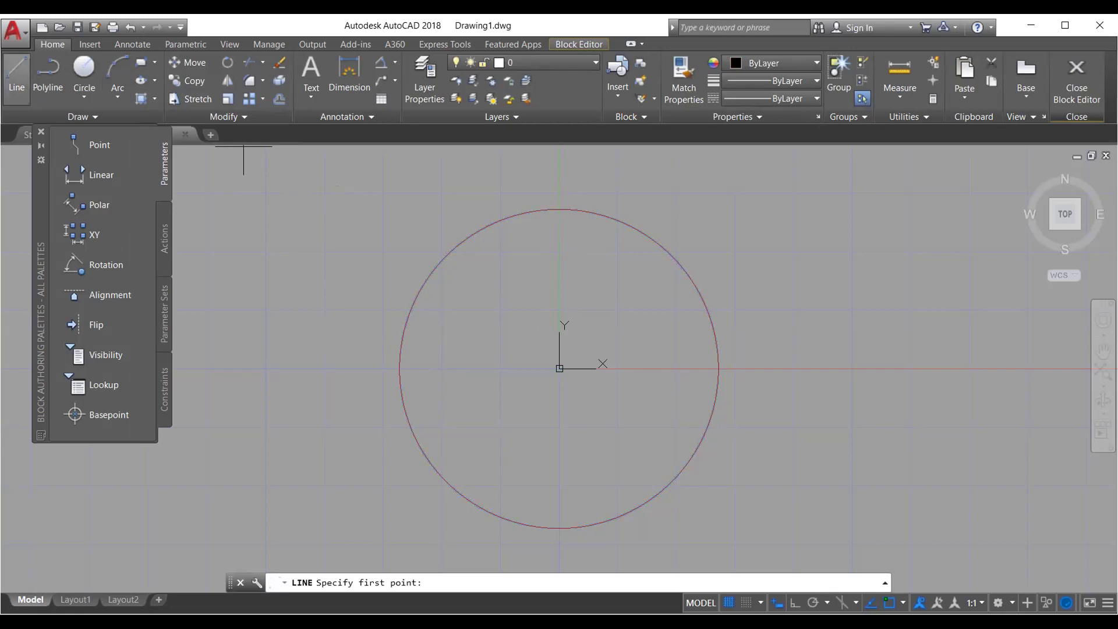
click(718, 368)
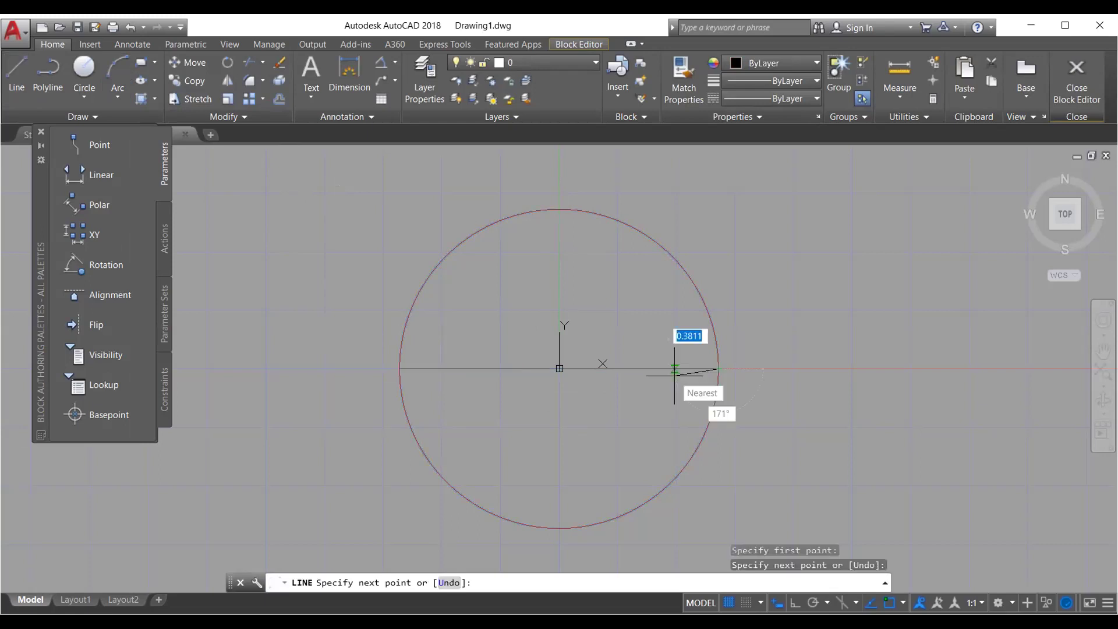
key(Escape)
click(667, 371)
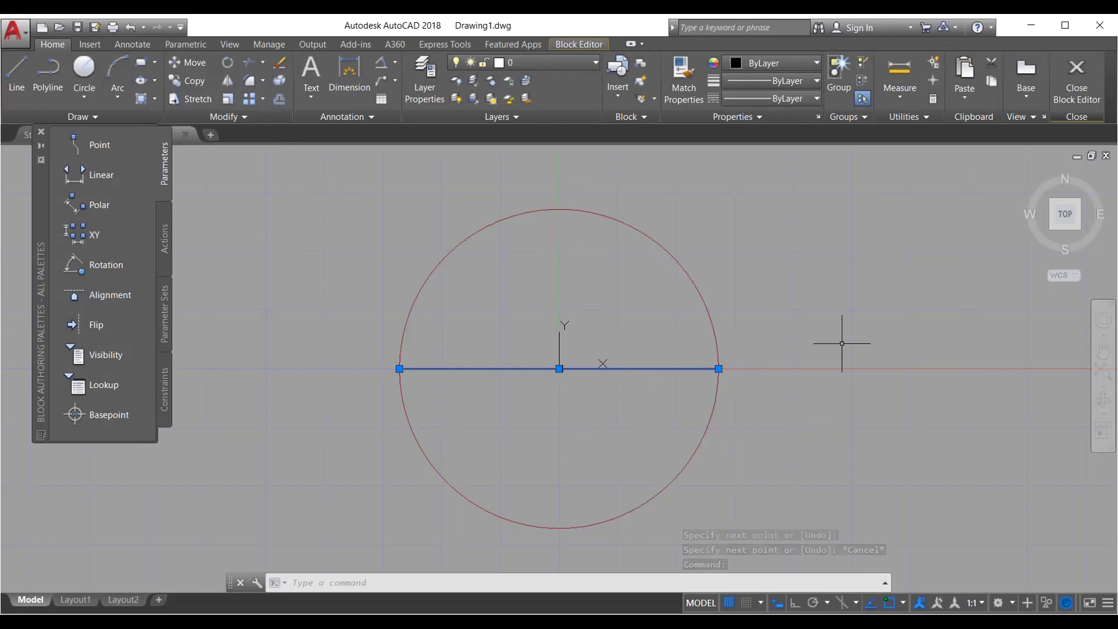
key(Escape)
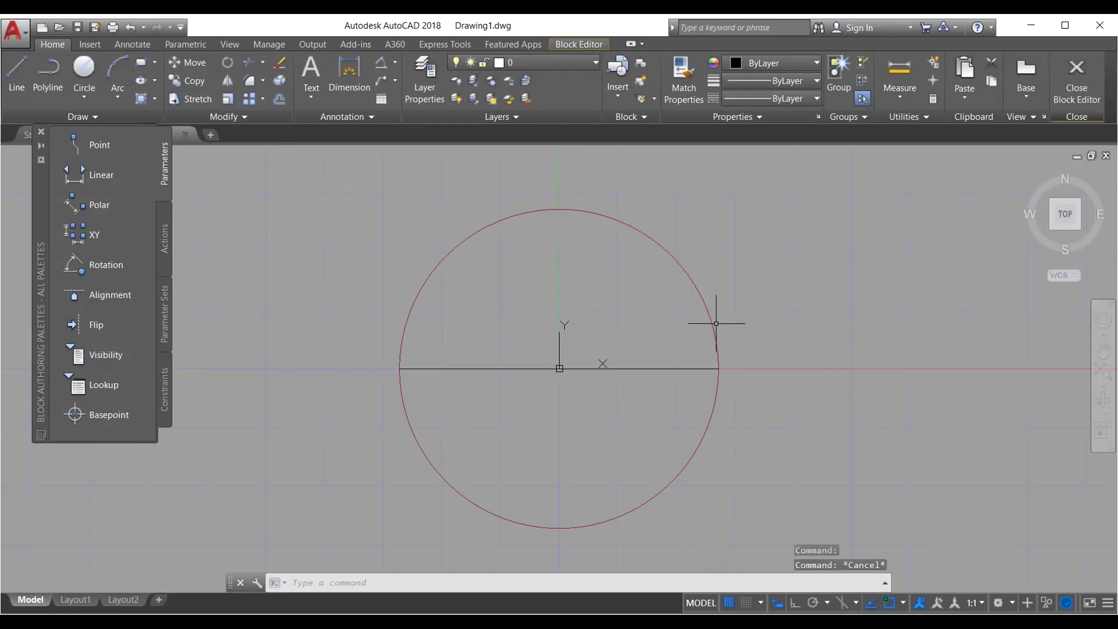
Scale the circle down about its centre to roughly two thirds of its size and close the block editor, saving the changes to Circle
click(713, 324)
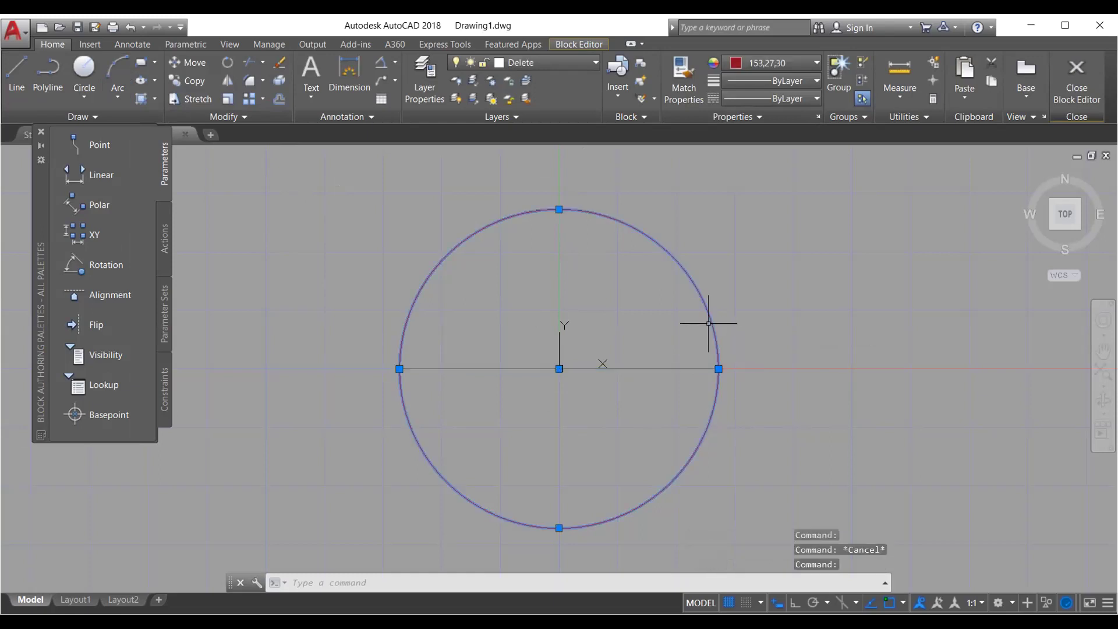
text(scla)
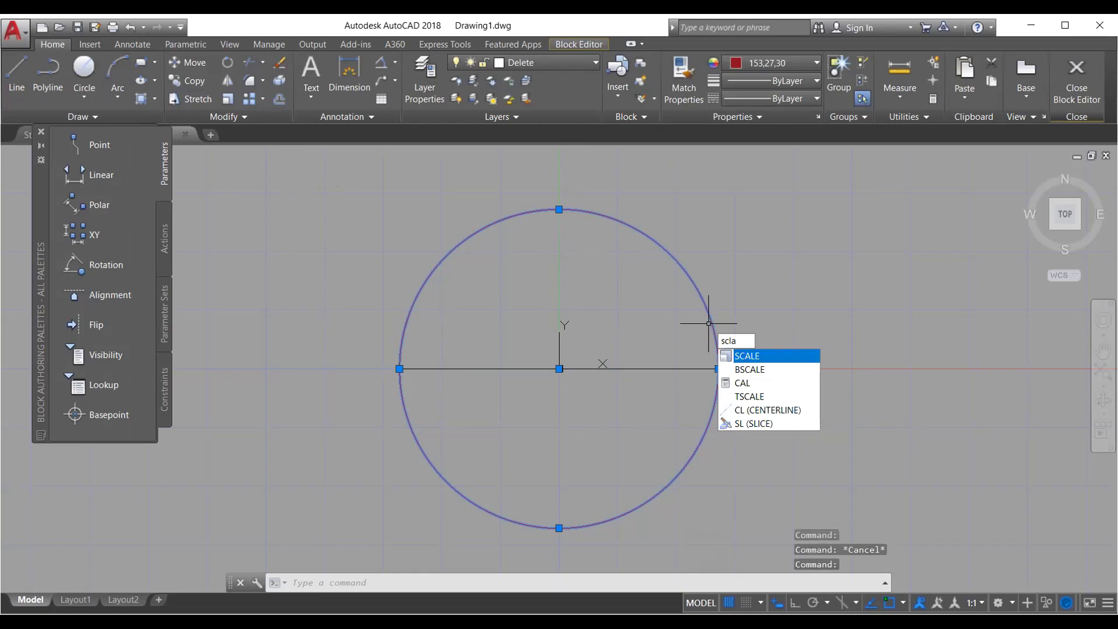
key(Return)
click(559, 368)
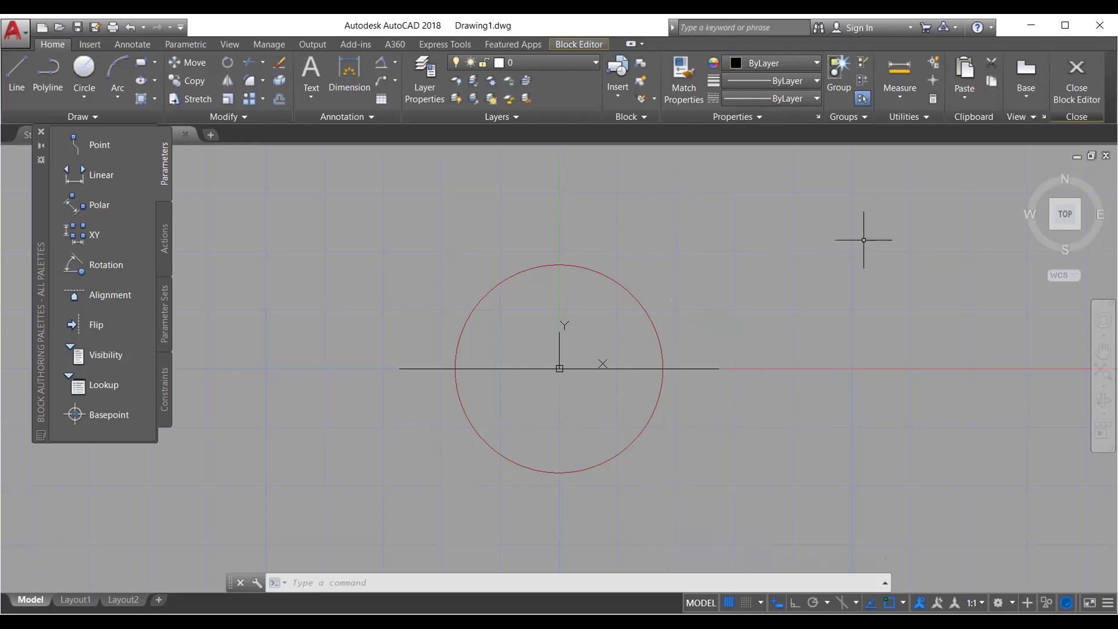
click(1075, 101)
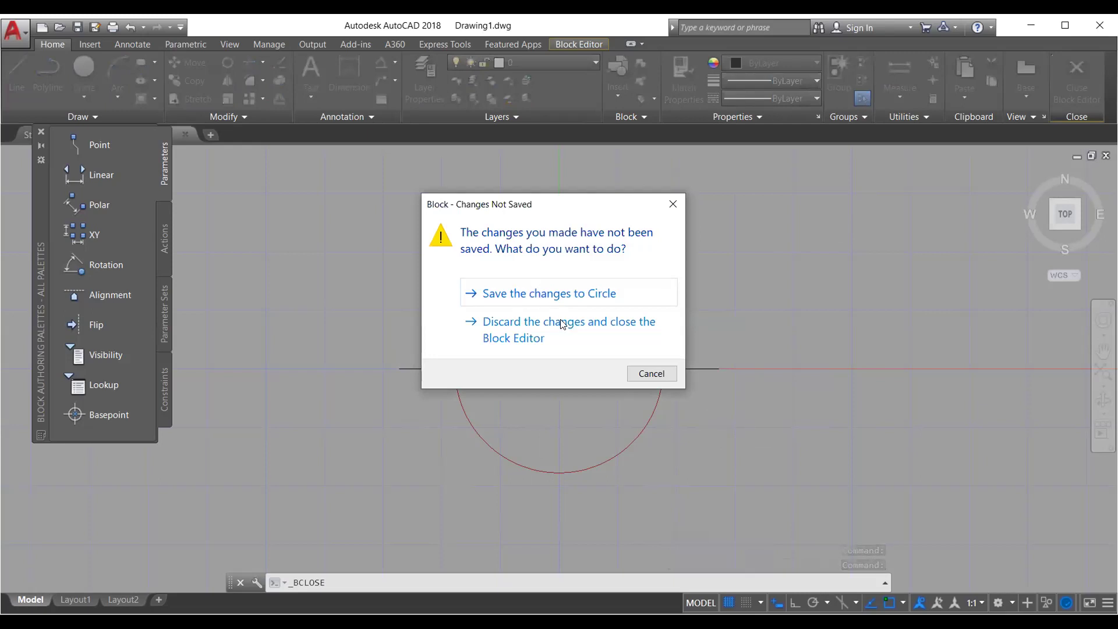
click(544, 296)
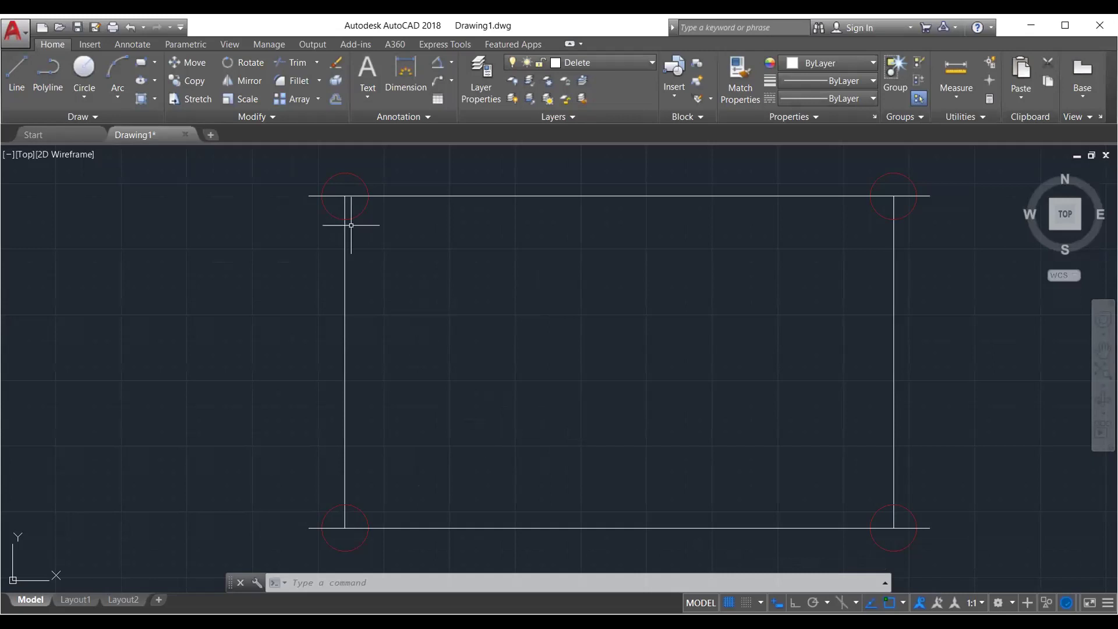
Draw a small horizontal rectangle inside the large rectangle and start a block definition named Test1 that retains the source objects
click(141, 62)
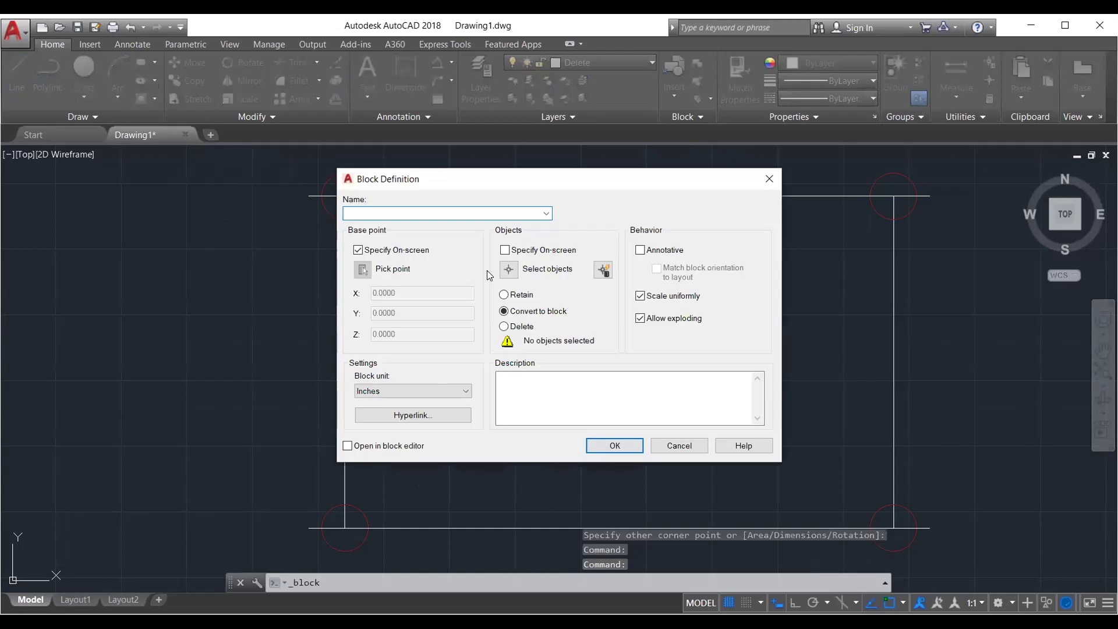
text(Test1)
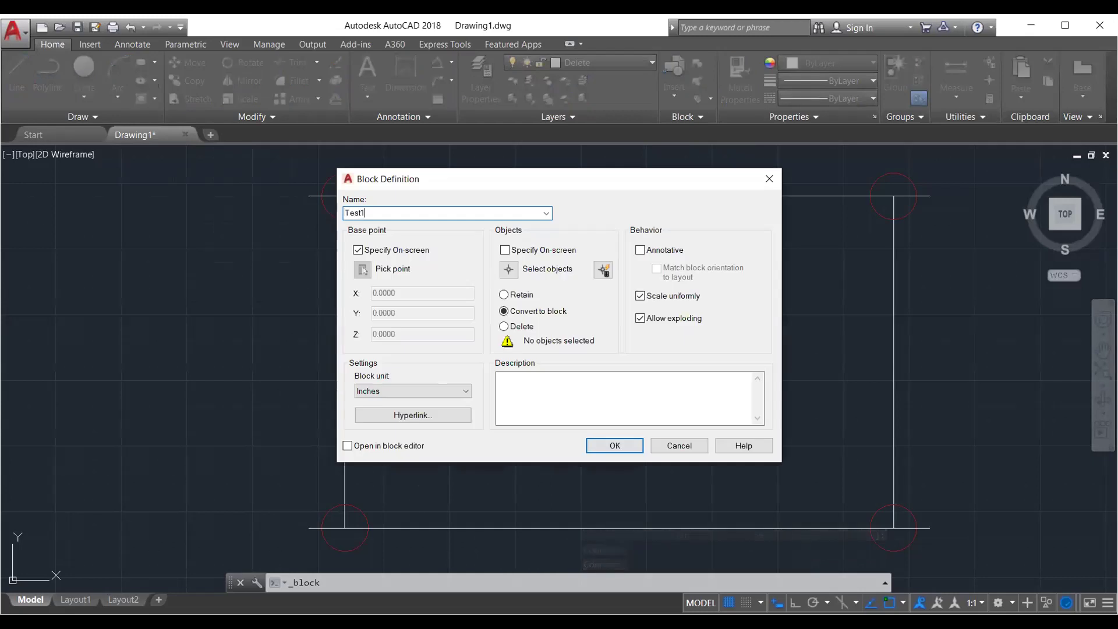
click(527, 296)
Use the small horizontal rectangle as the block's object and create the block with its base point at the rectangle's upper-right corner
click(508, 270)
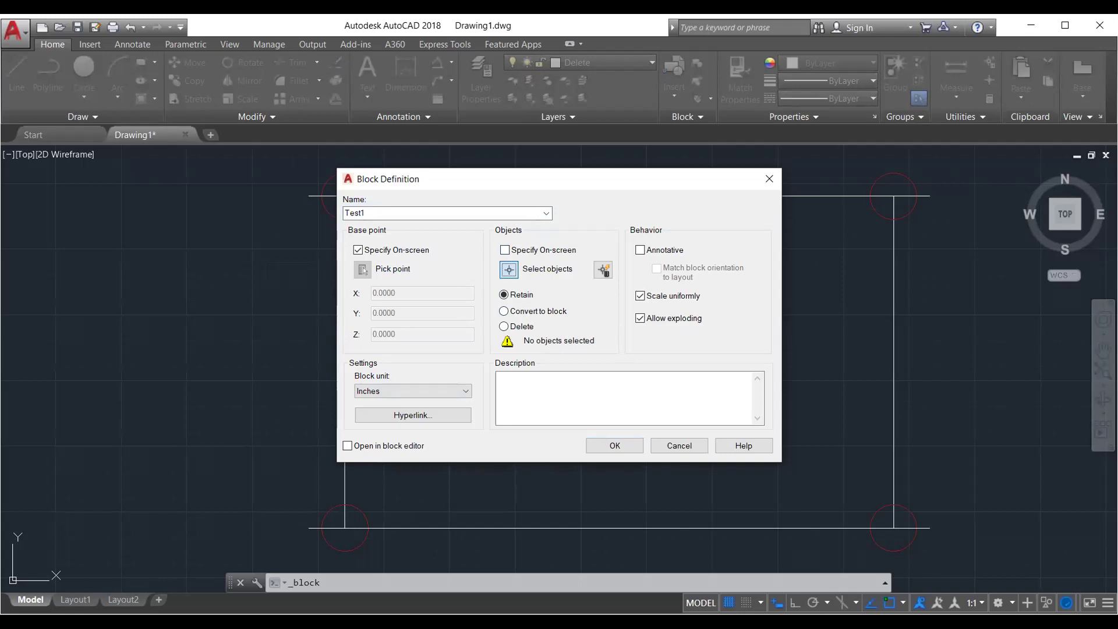
click(562, 321)
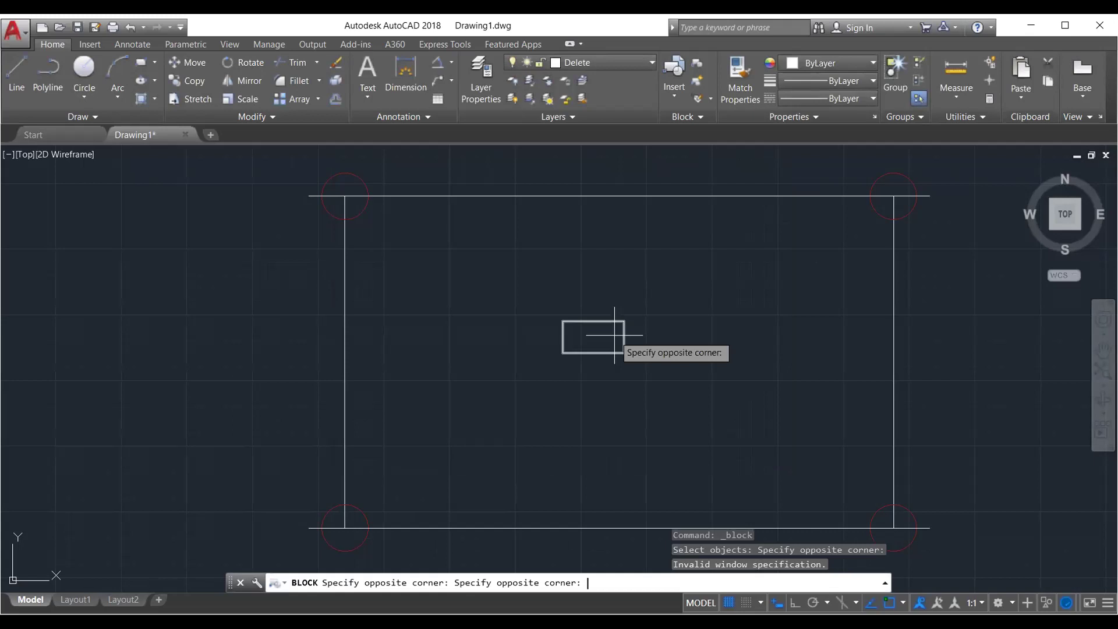
click(614, 335)
key(Return)
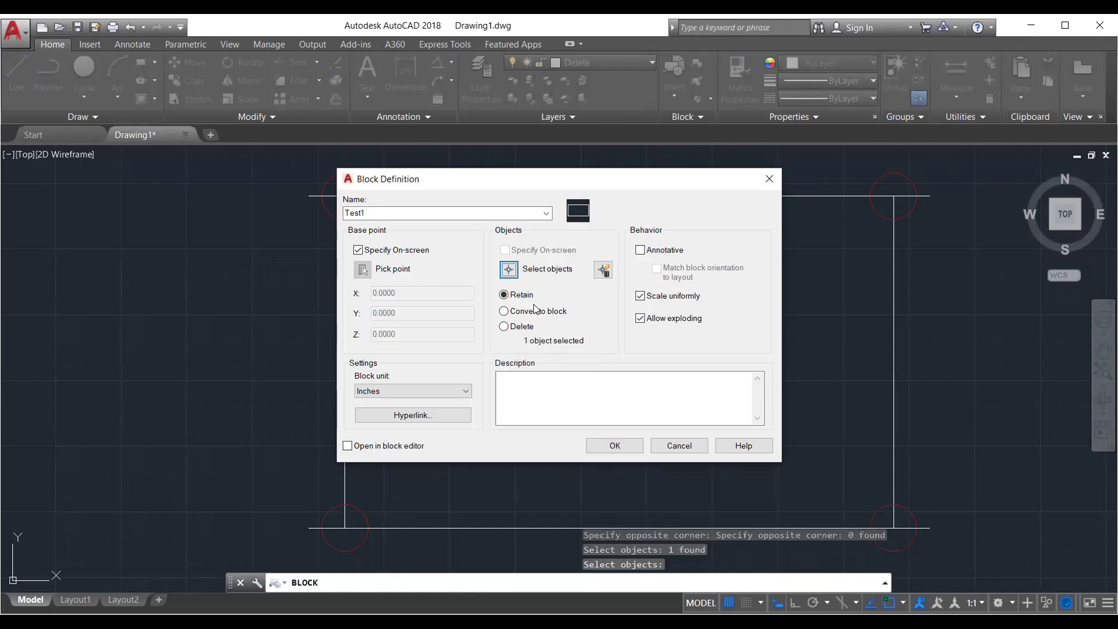
click(602, 446)
key(Return)
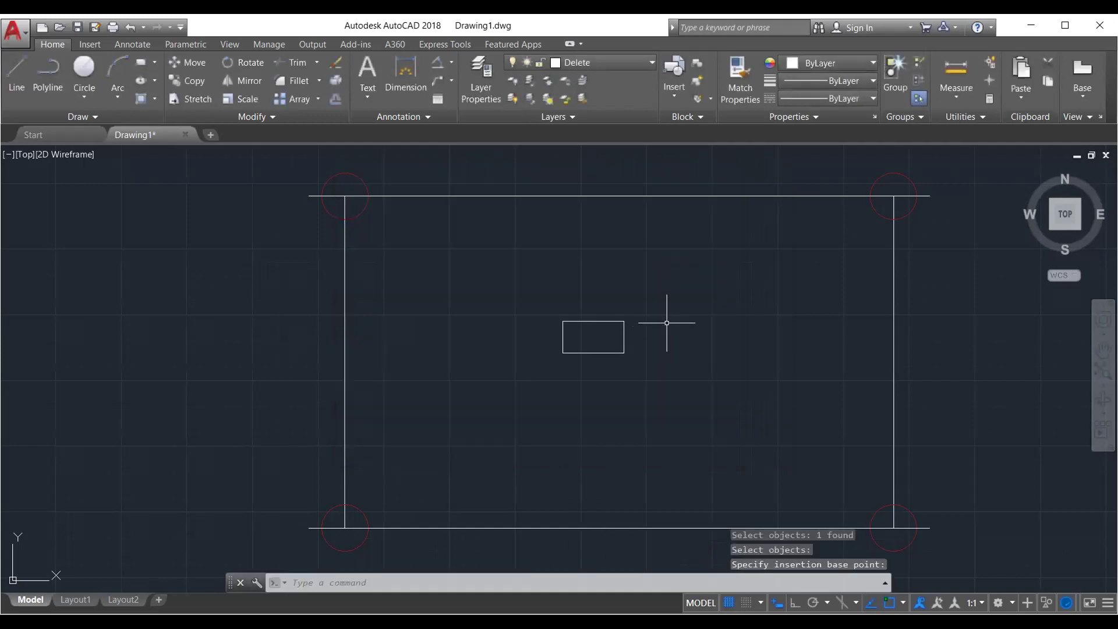
Insert one Test1 block to the right of the large rectangle and one Rectangle block just above it
click(667, 84)
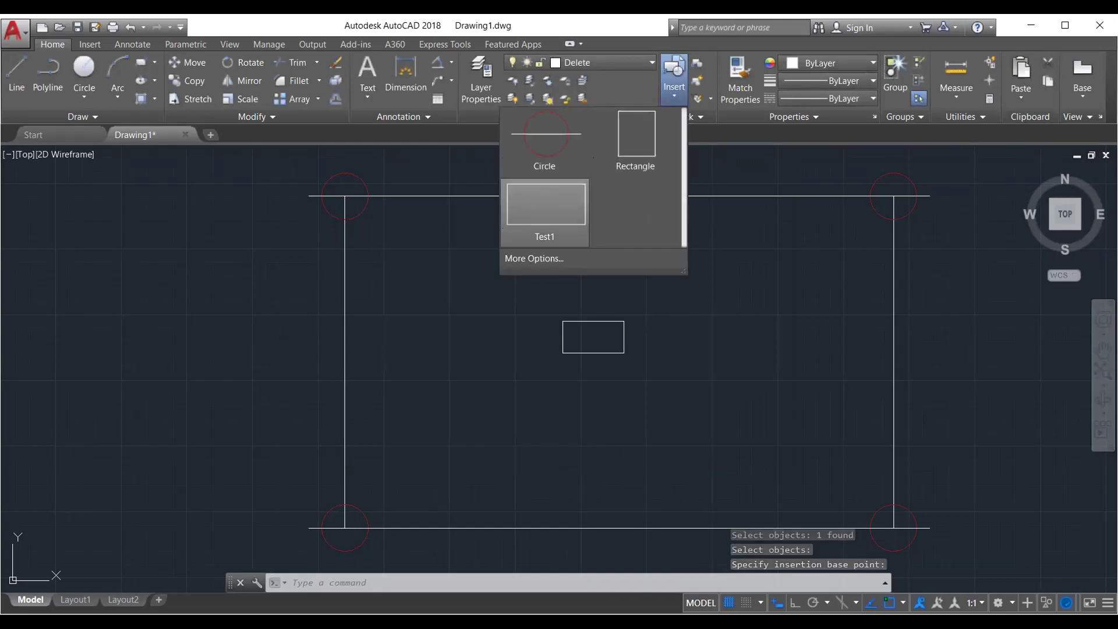
click(545, 210)
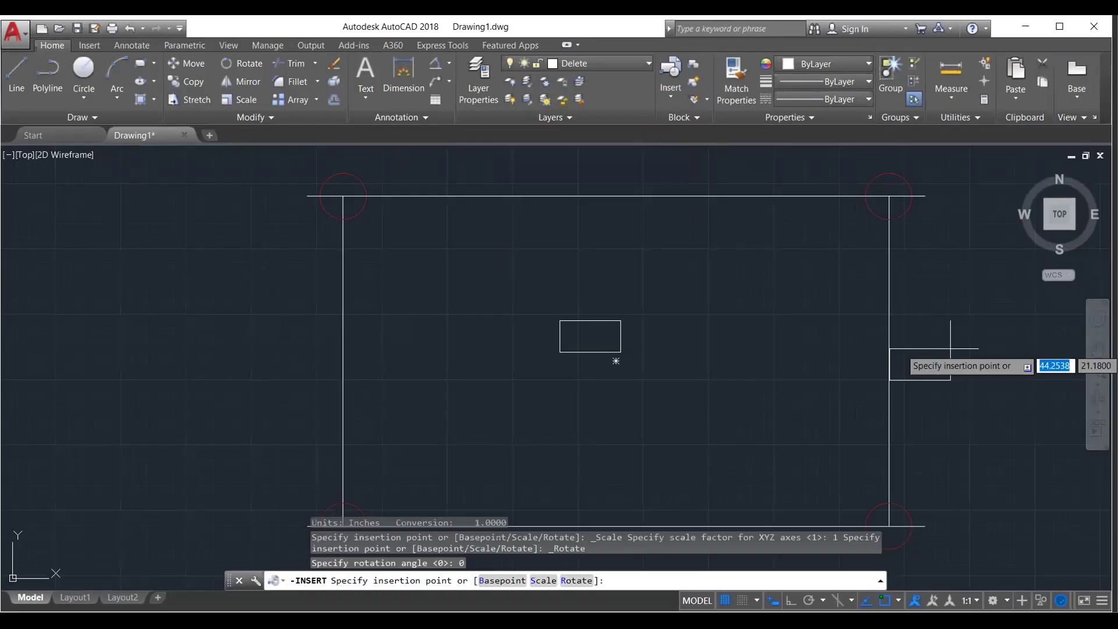
click(969, 347)
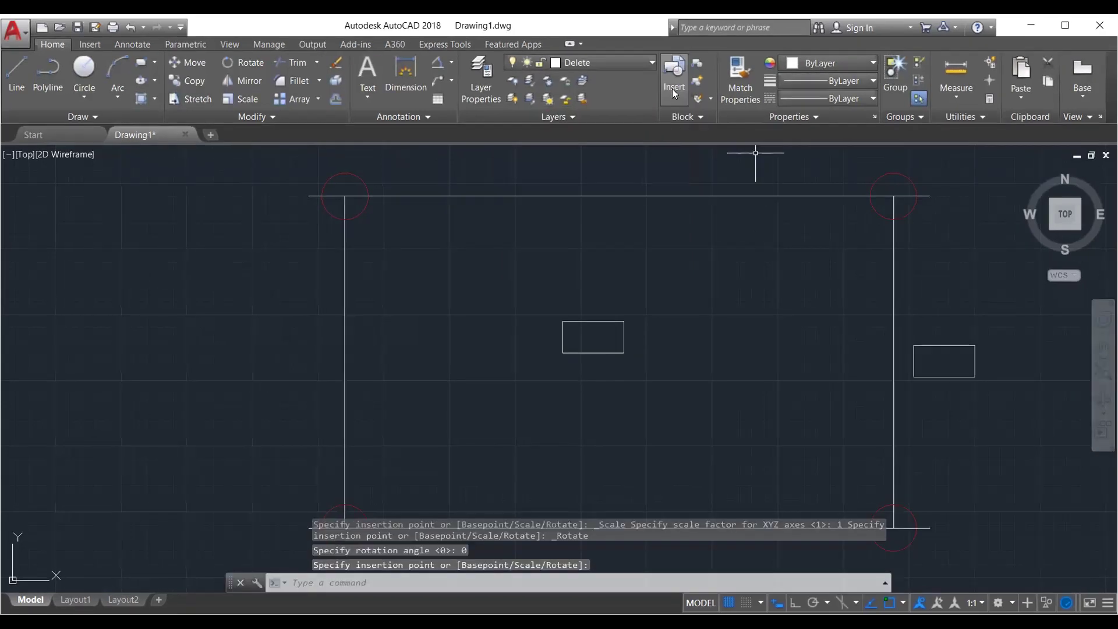
click(671, 87)
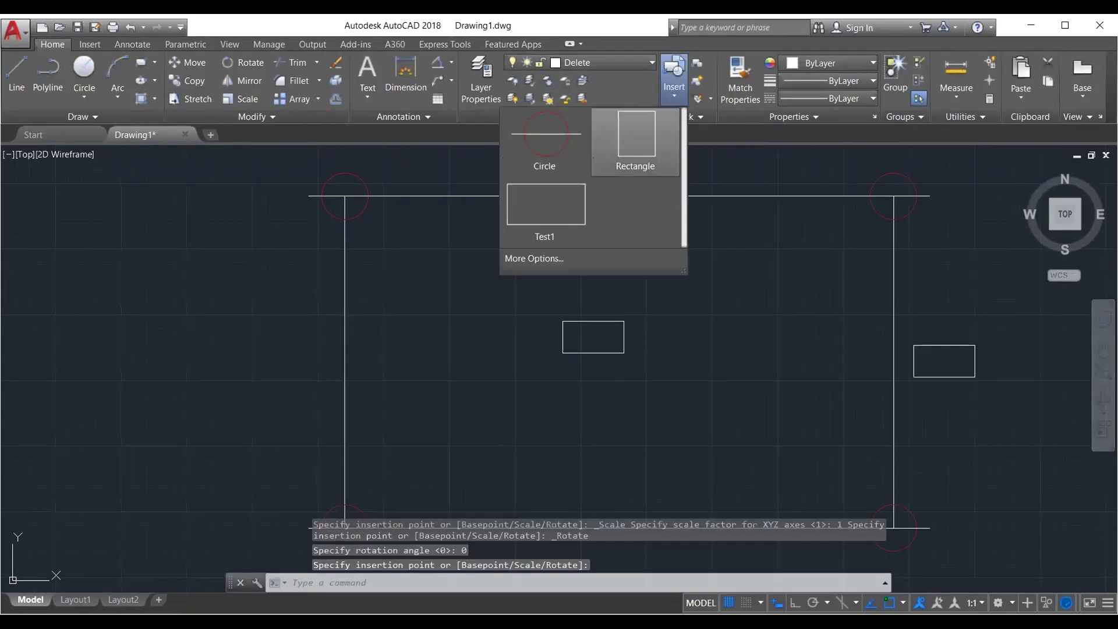
click(635, 140)
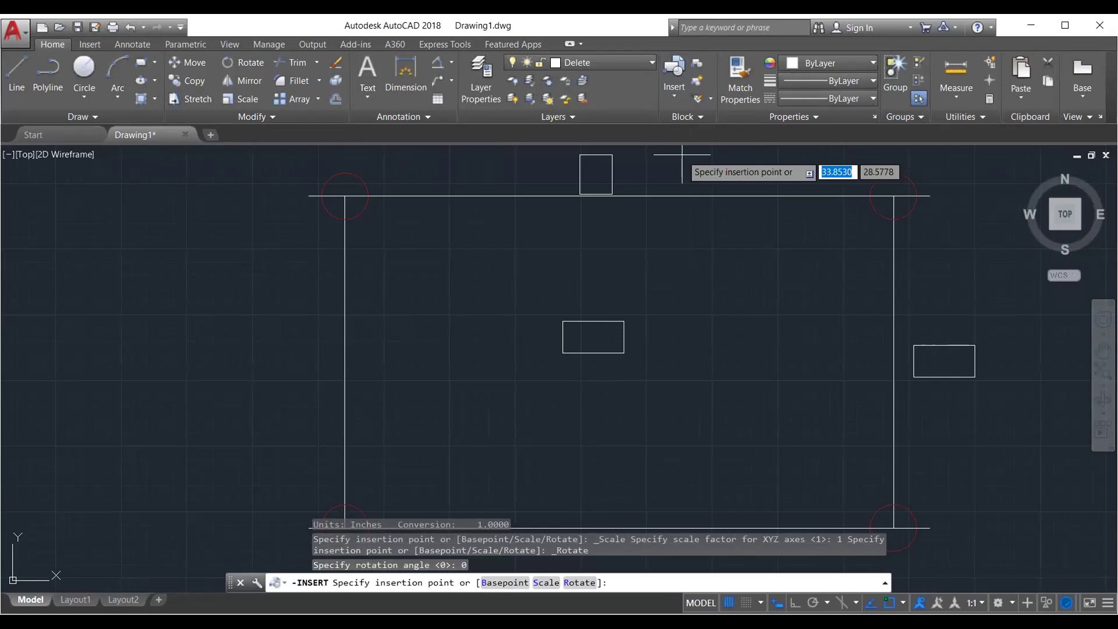
click(1022, 297)
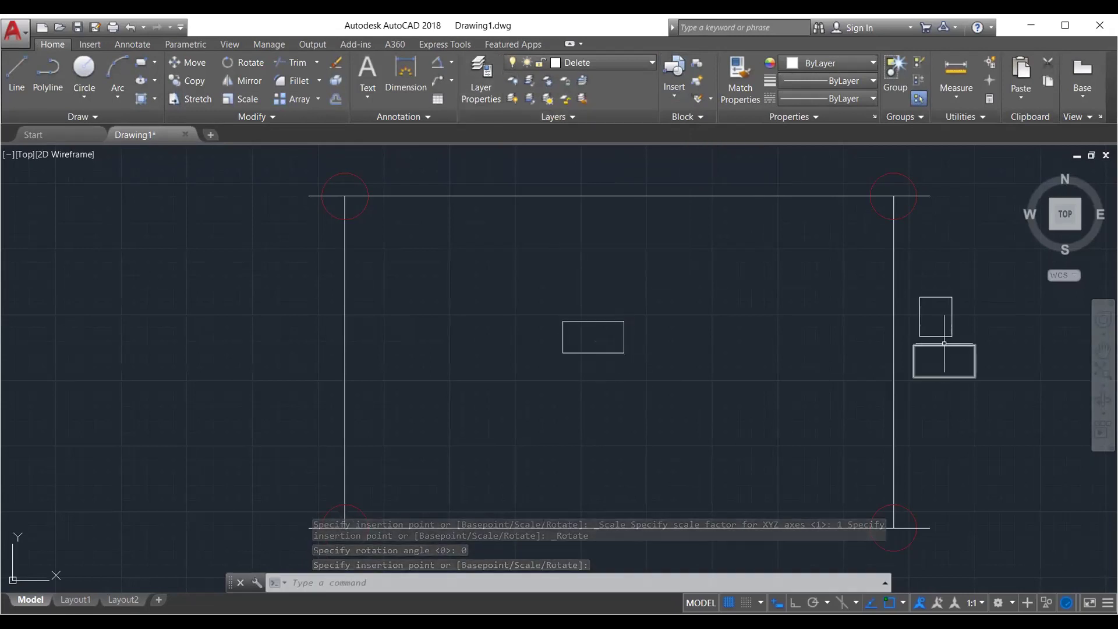
Open the retained source rectangle for polyline editing and cancel, and open the Test1 instance in the block editor and close it without changes
click(624, 332)
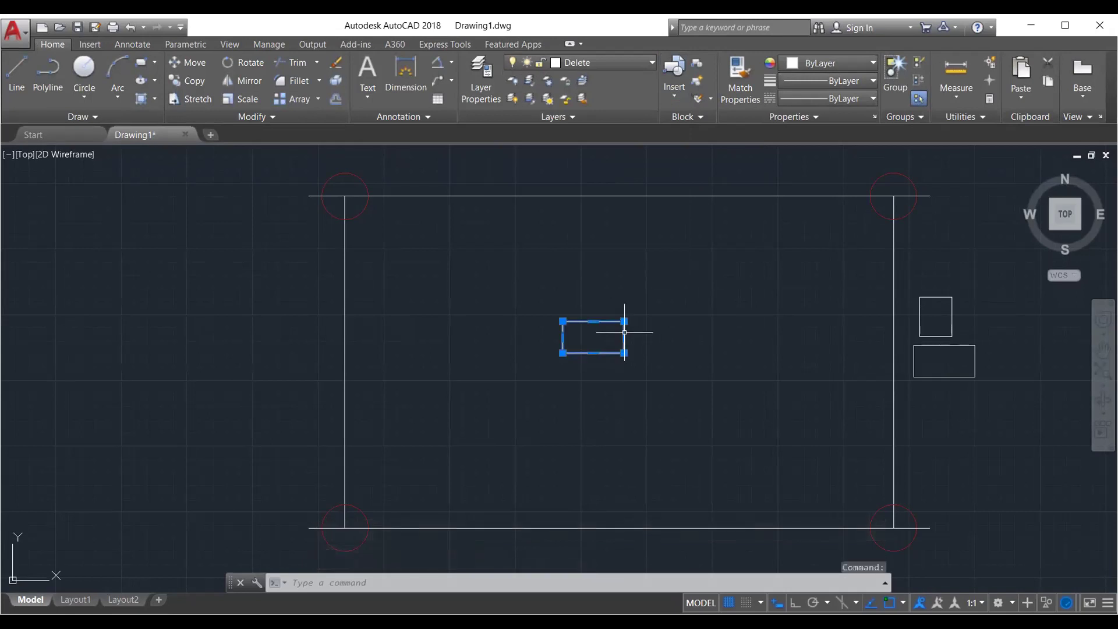
double_click(625, 332)
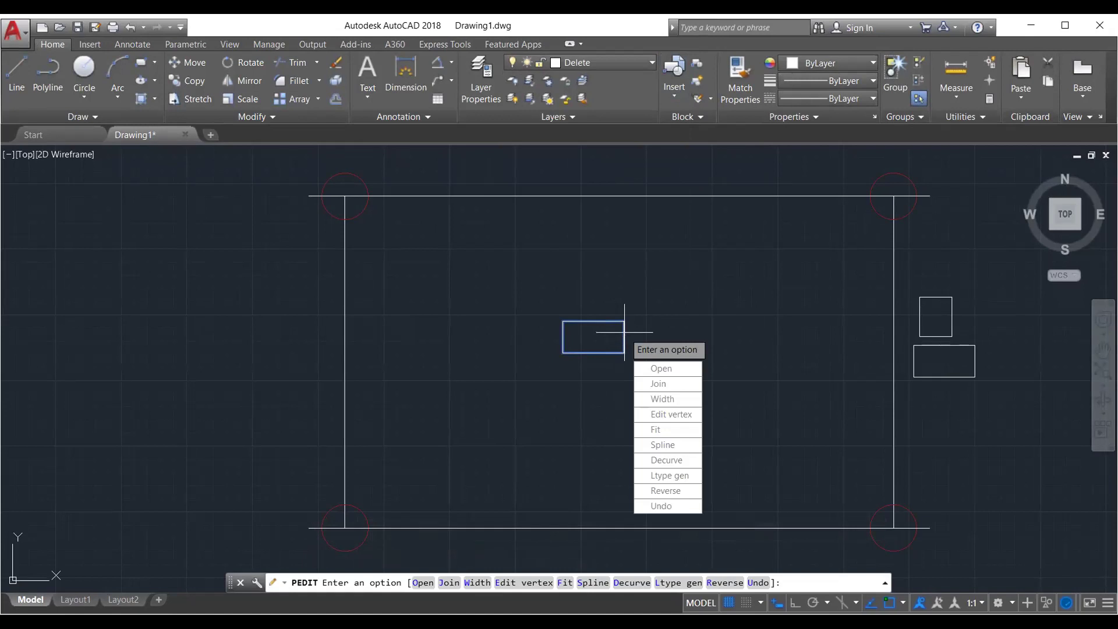
key(Escape)
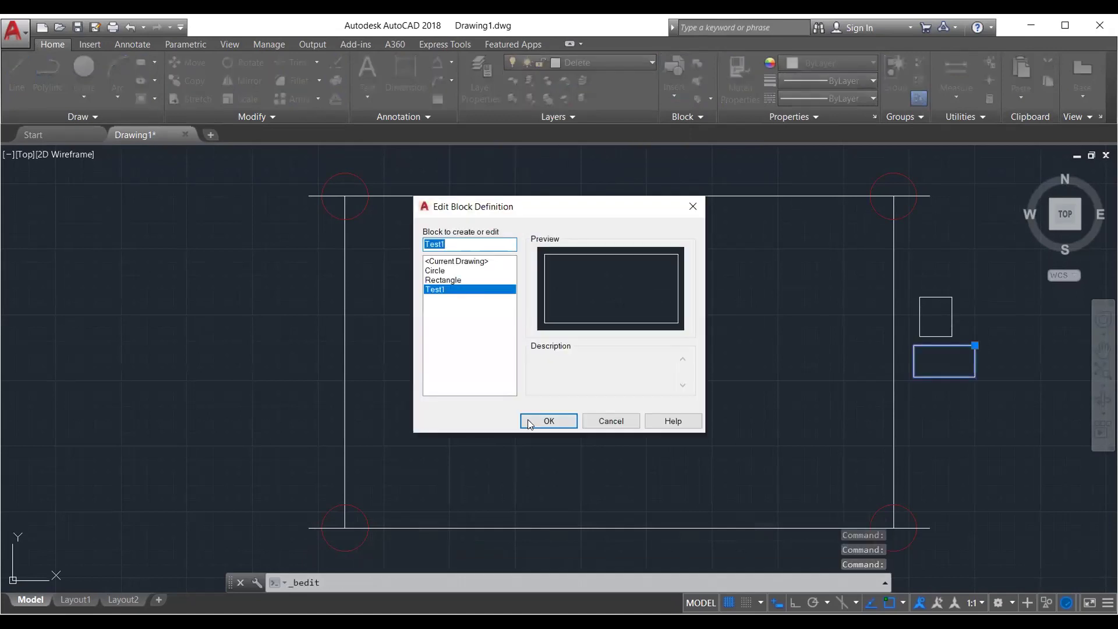
click(552, 417)
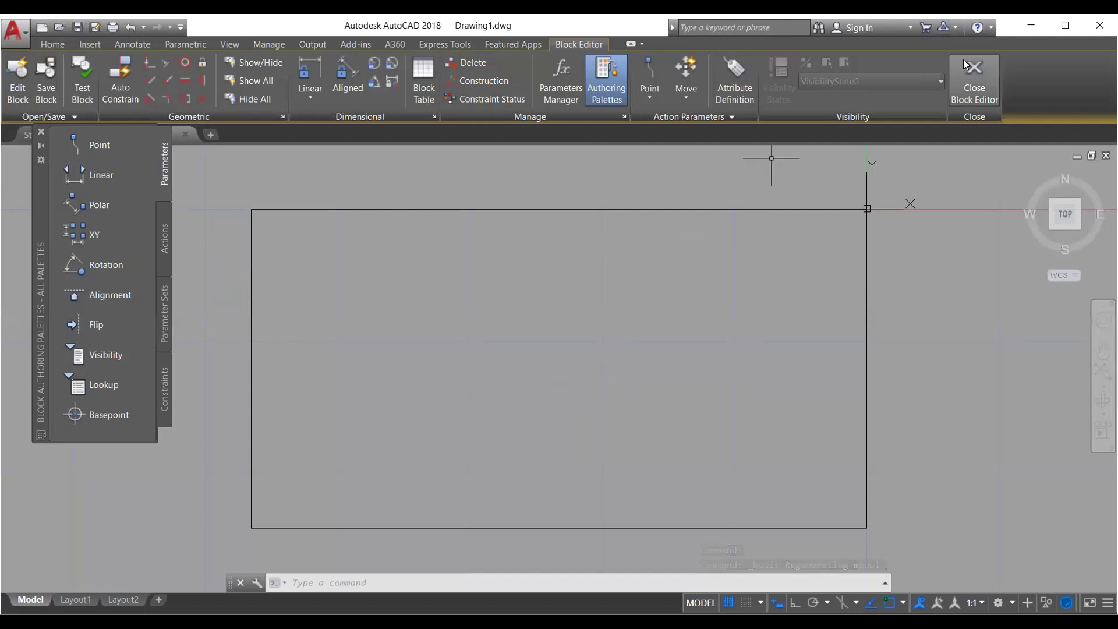
click(971, 76)
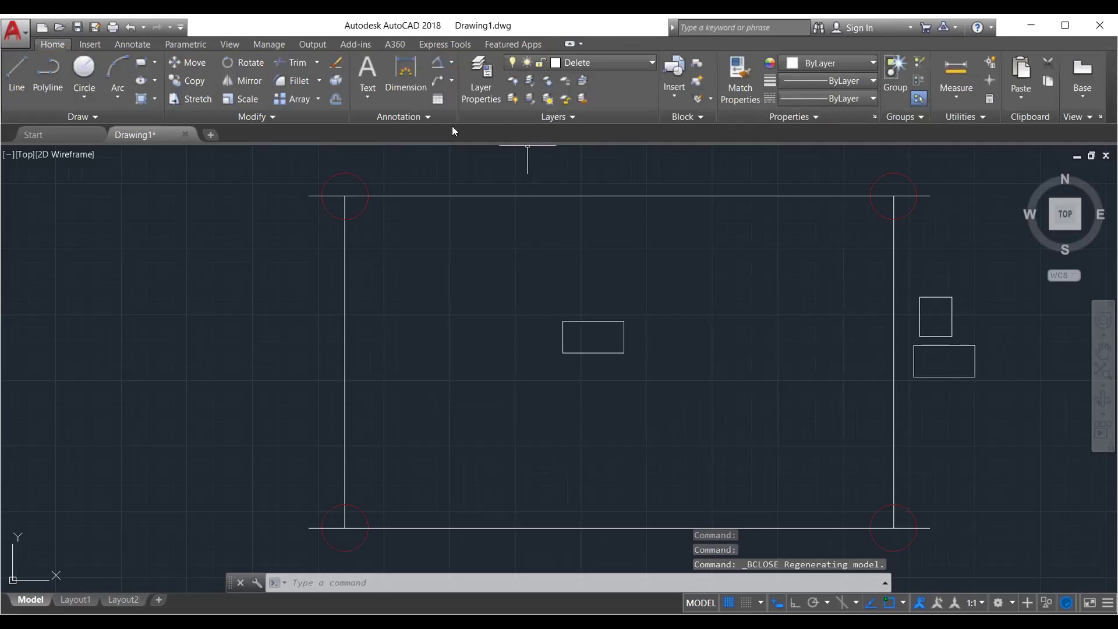
Draw a centre-radius circle inside the large rectangle, below and to the right of the small horizontal rectangle
click(83, 97)
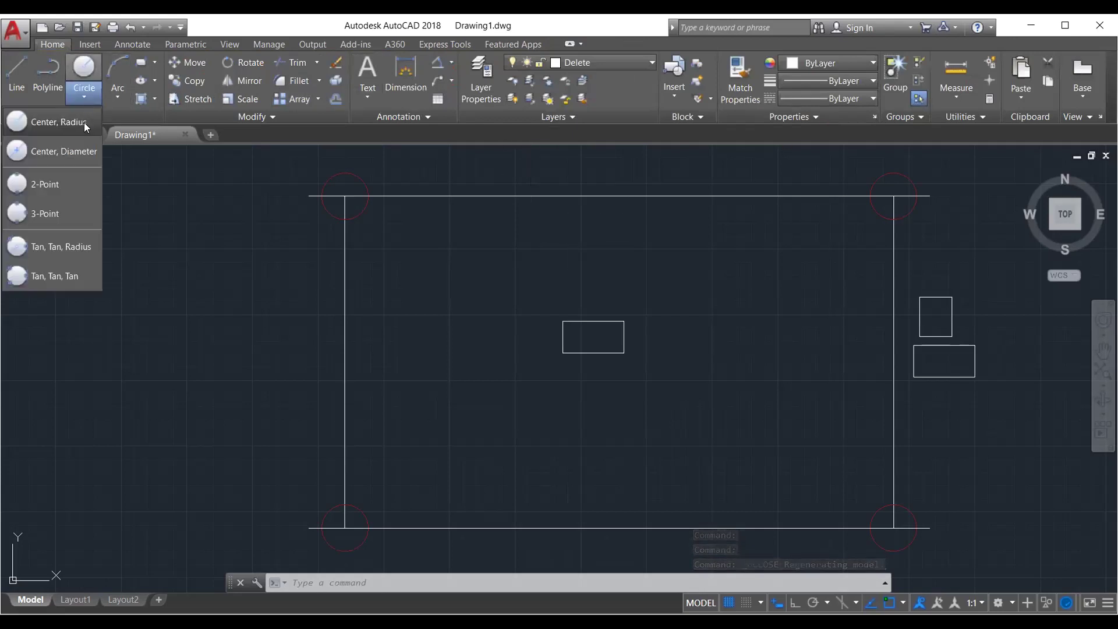
click(82, 120)
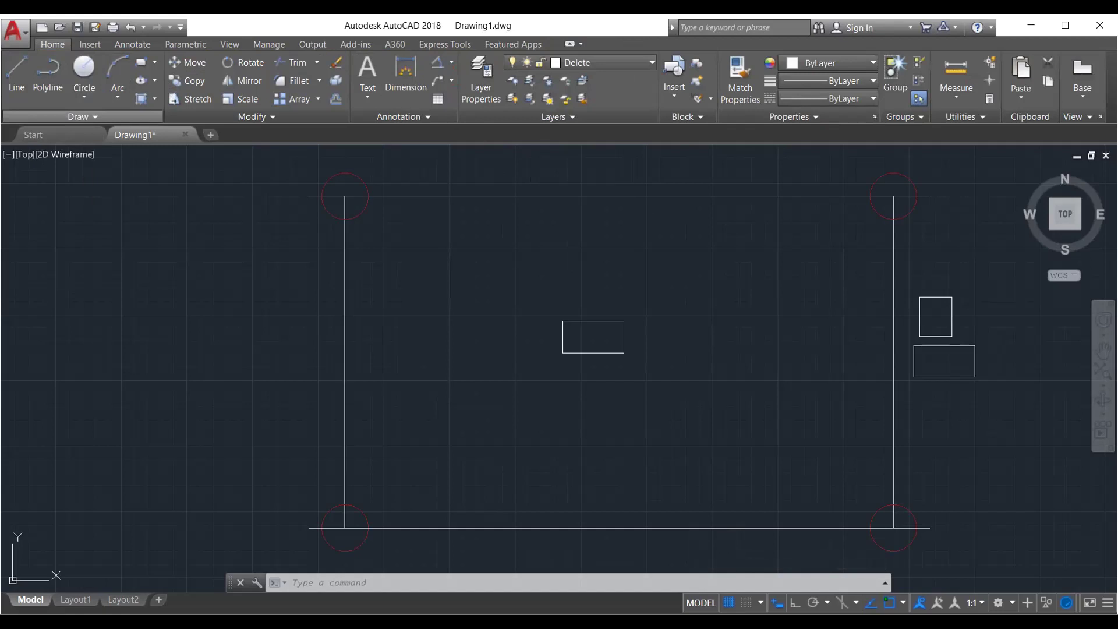
click(679, 437)
click(707, 437)
Define a block named Test2 from the new circle, with the Delete option for the source object and the base point specified on-screen
click(666, 98)
click(664, 99)
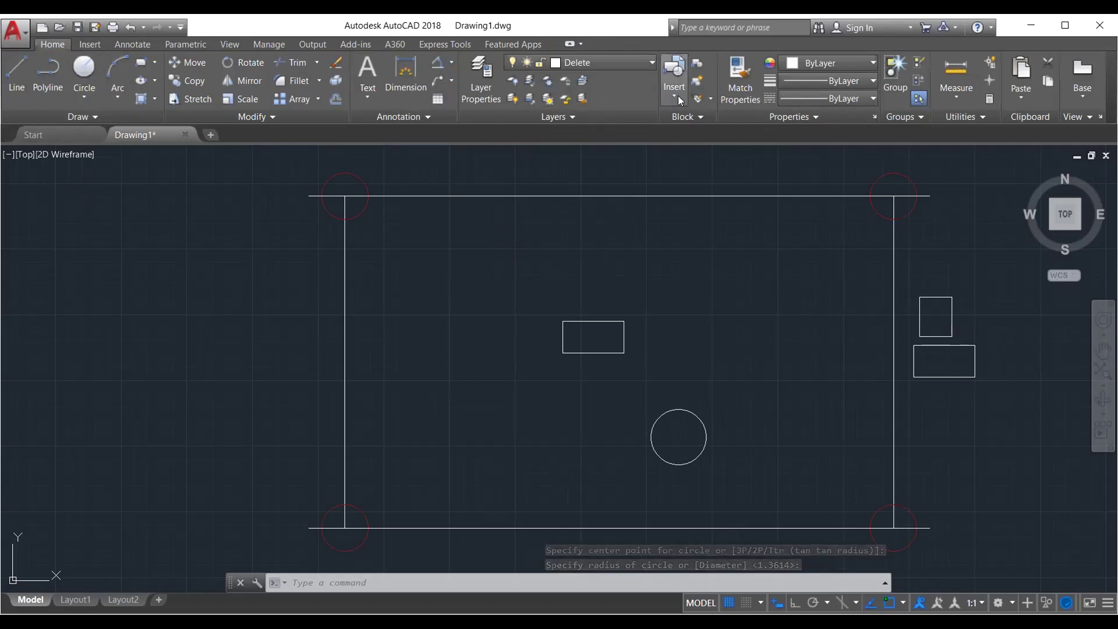
click(697, 62)
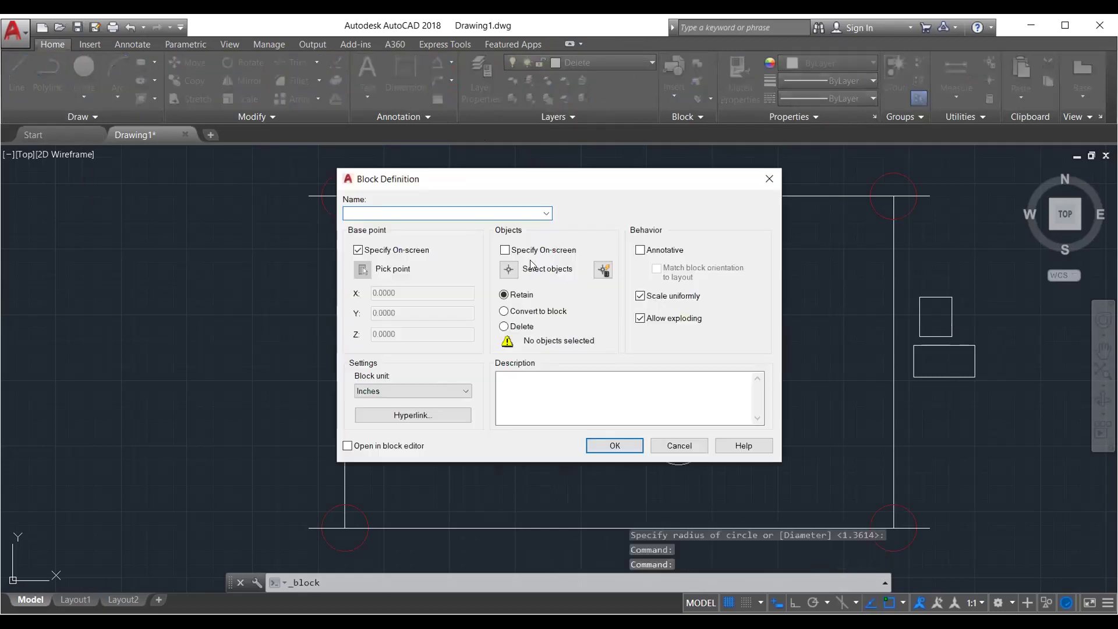
click(509, 270)
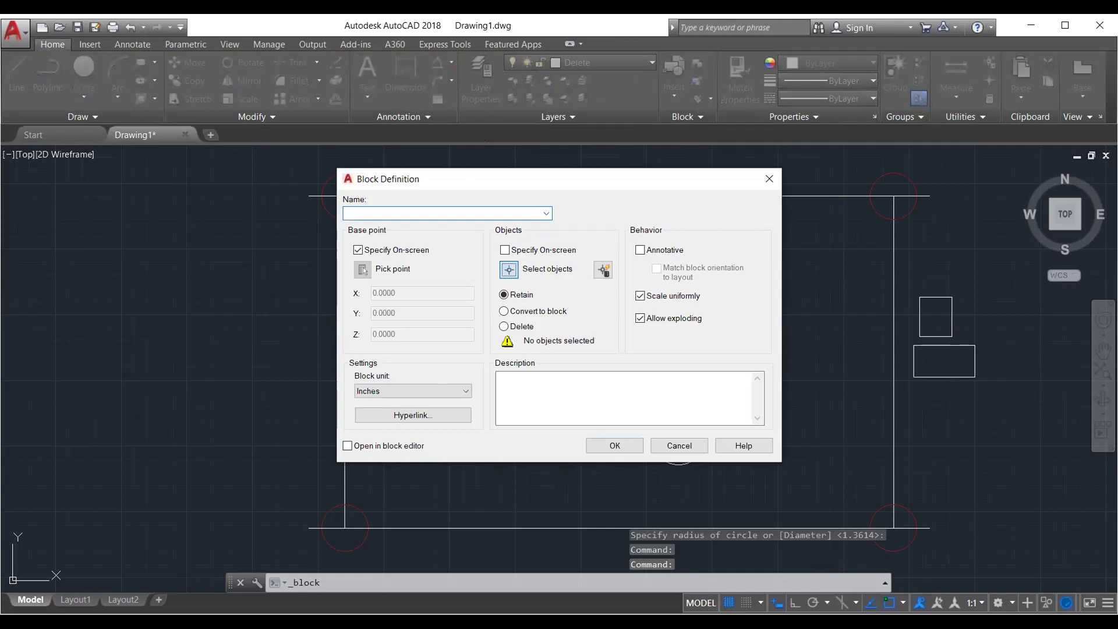
click(668, 410)
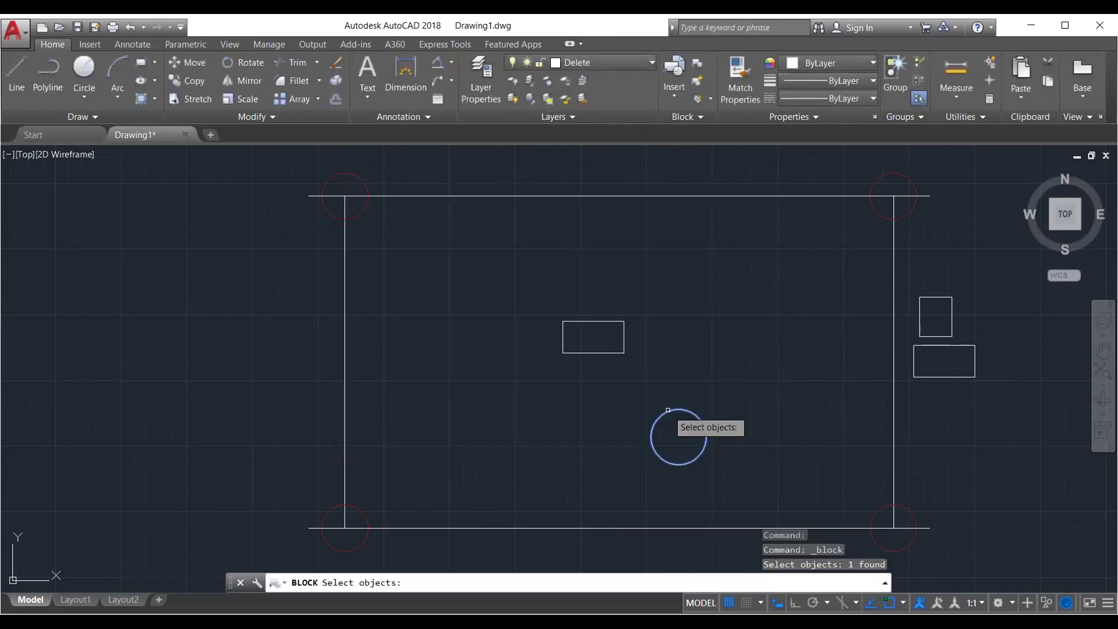
key(Return)
click(504, 326)
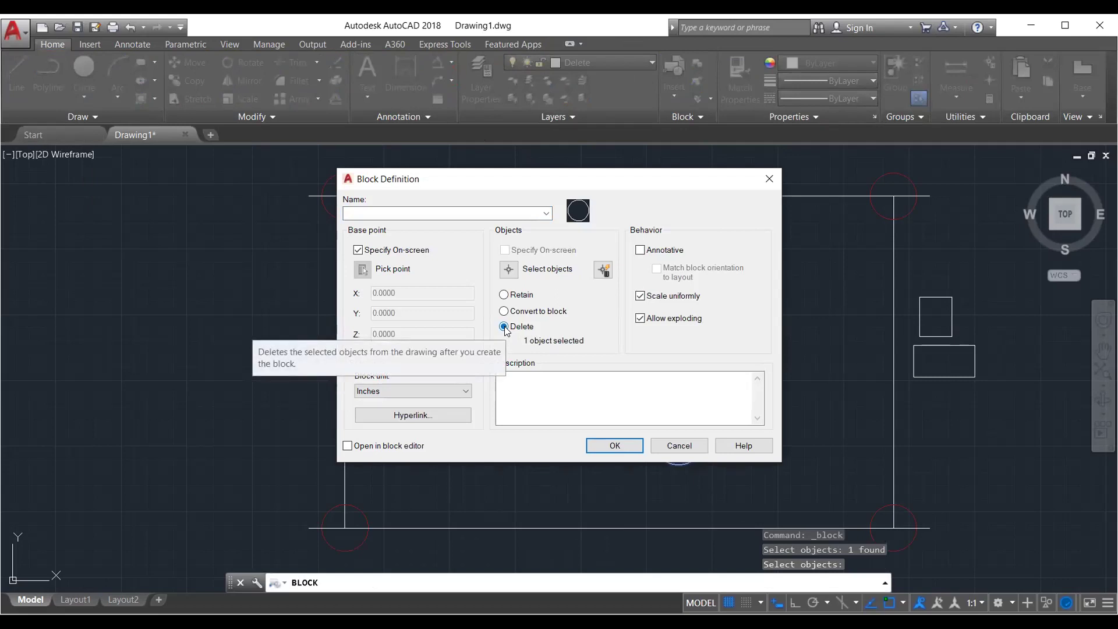
click(363, 211)
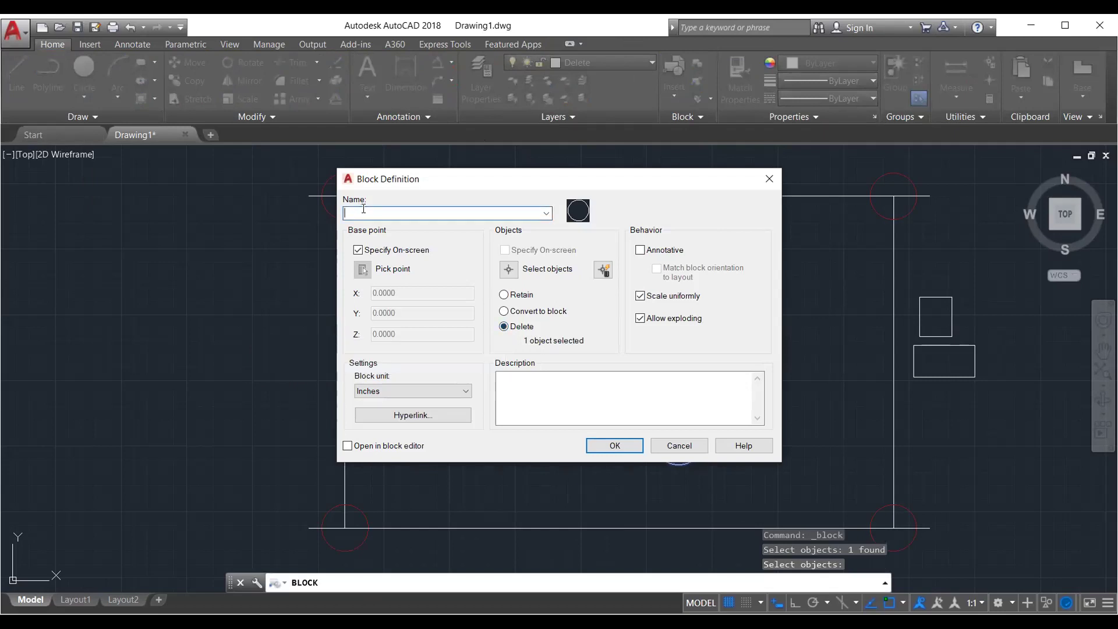
text(Test2)
click(363, 270)
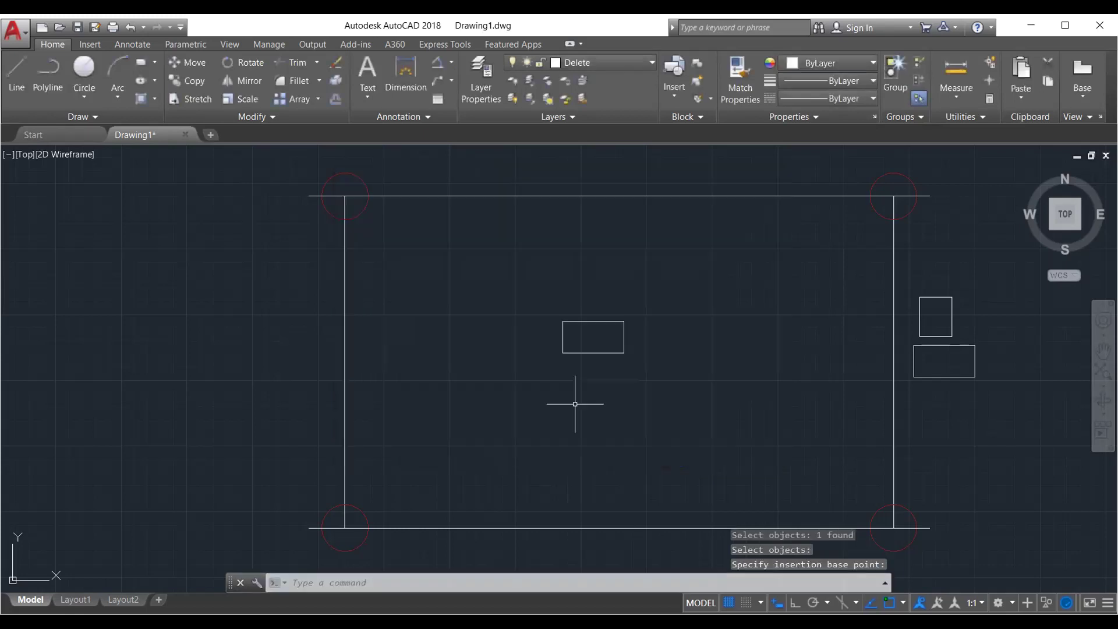
Insert the Test2 block just below the small rectangle inside the large frame
scroll(633, 430, down, 3)
scroll(632, 431, up, 4)
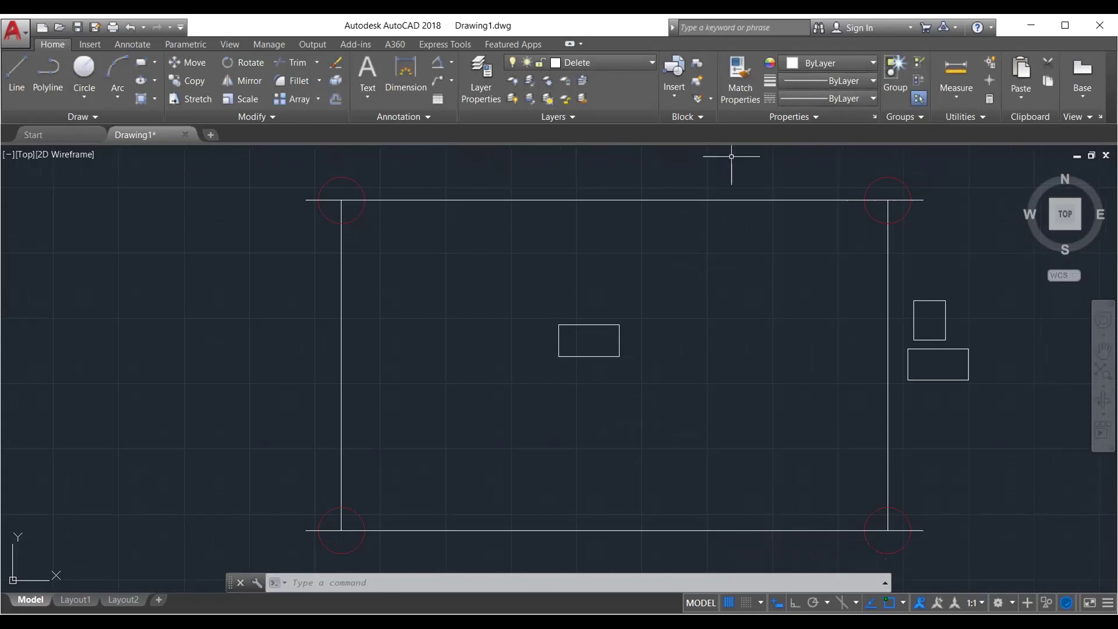
click(675, 96)
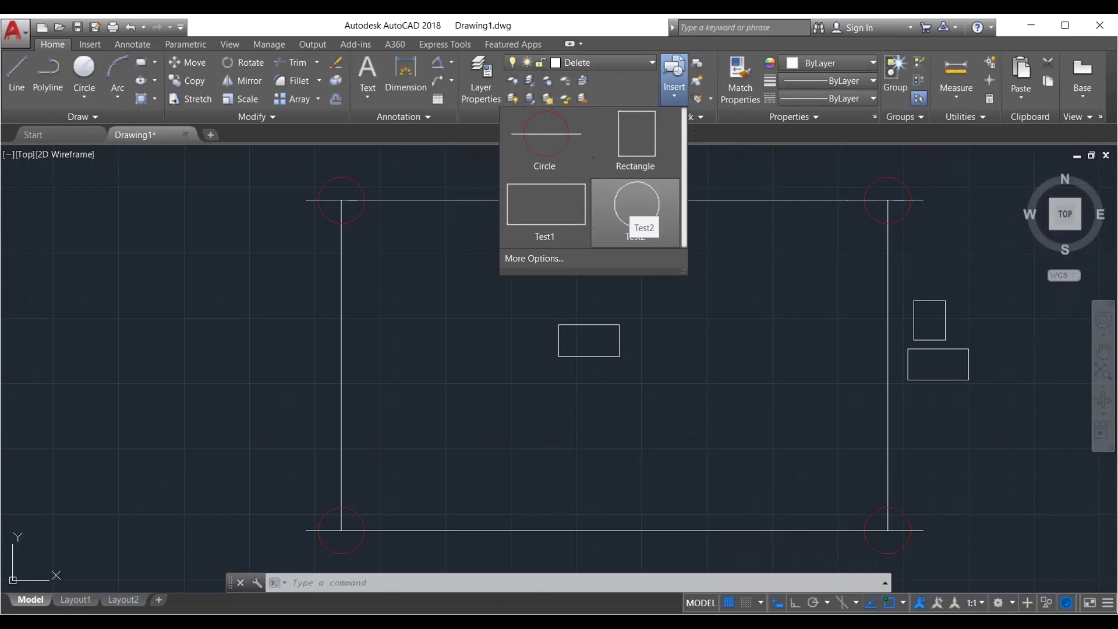
click(637, 206)
click(677, 102)
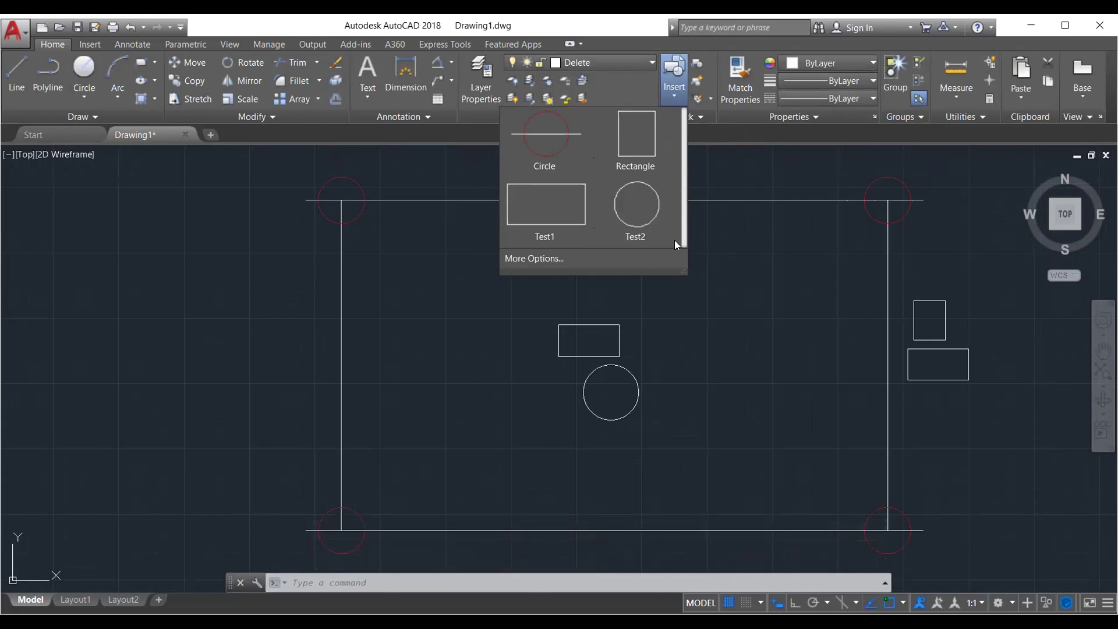
click(661, 391)
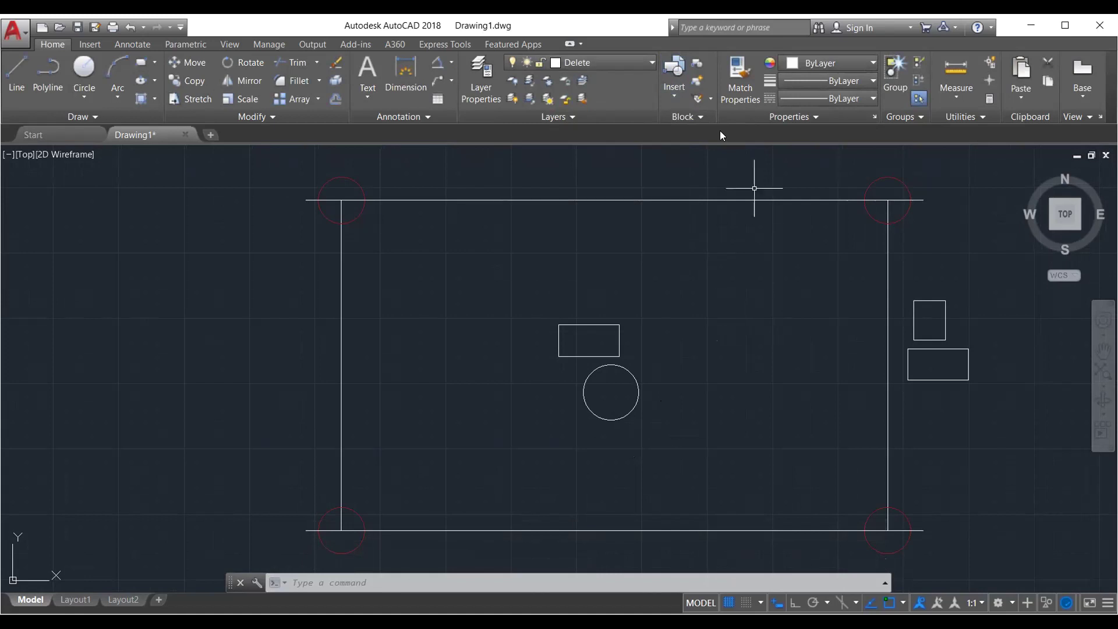
Look at the block tools and the Insert settings for the Test2 block, and cancel without inserting anything
click(710, 99)
click(709, 99)
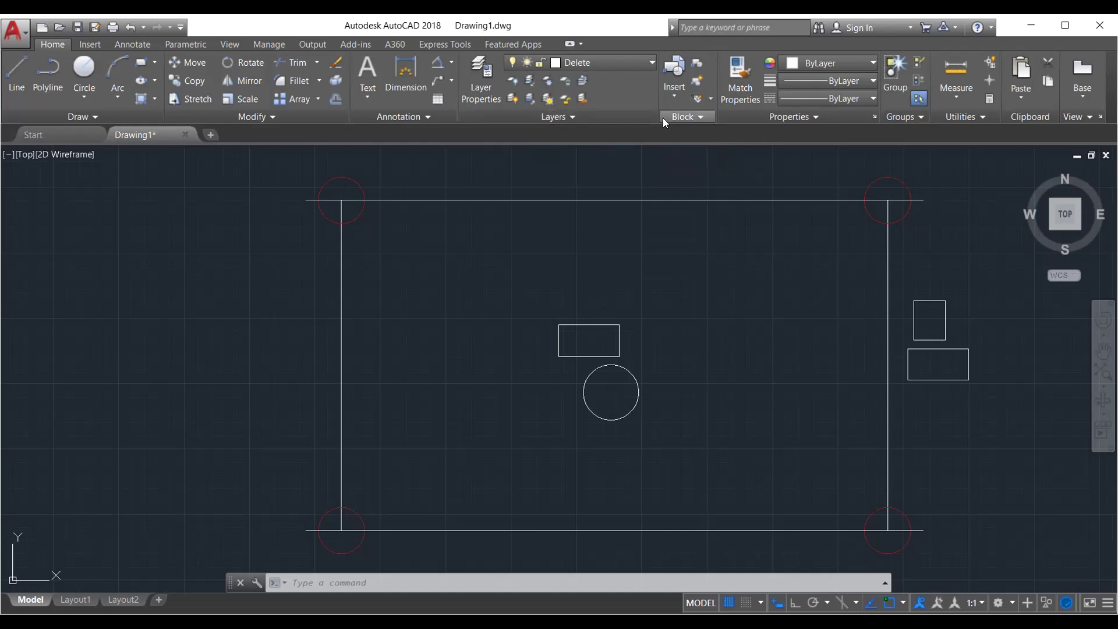
click(682, 116)
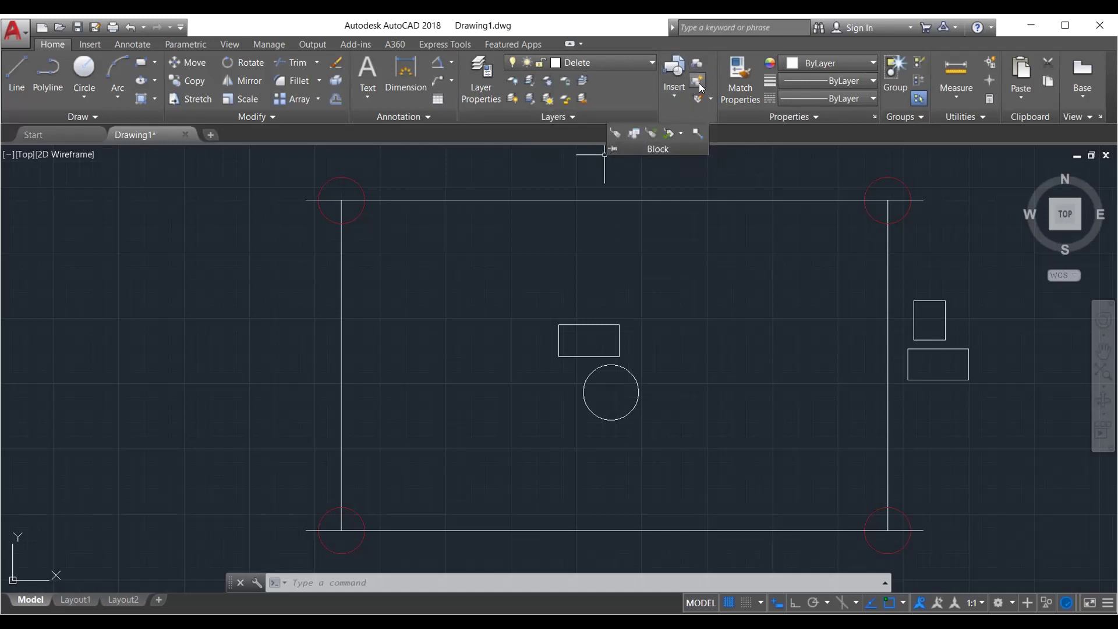
click(665, 74)
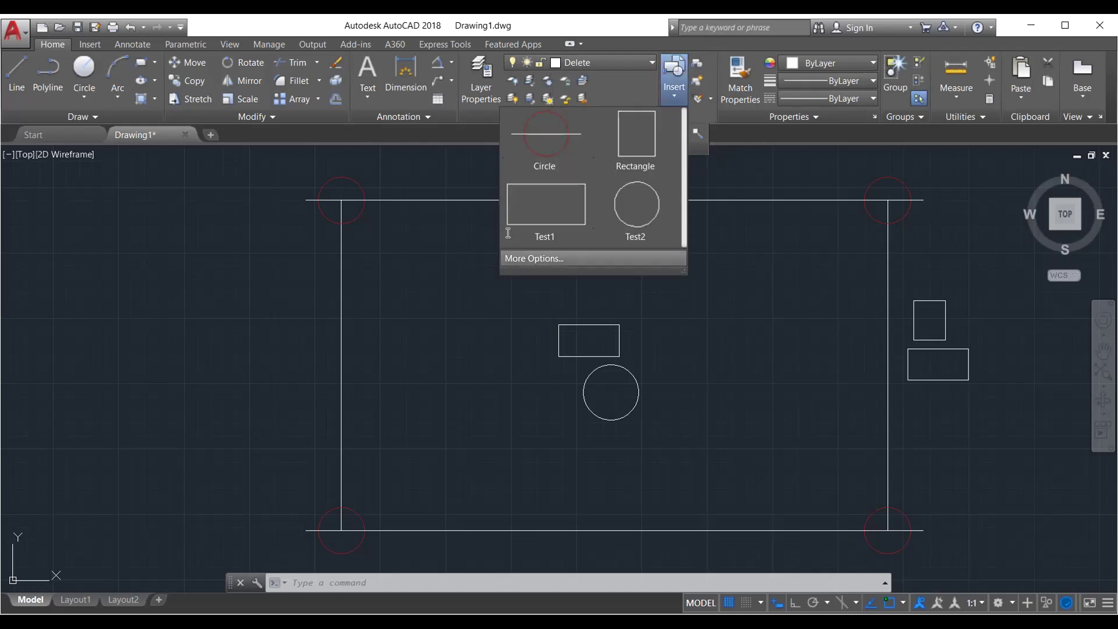
click(527, 258)
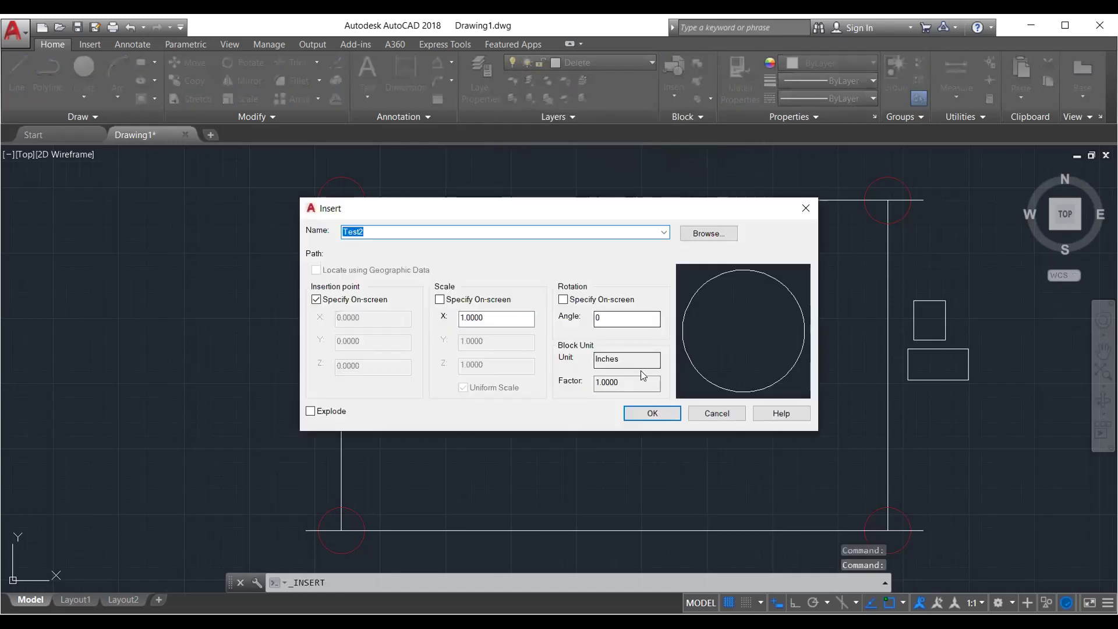
click(720, 417)
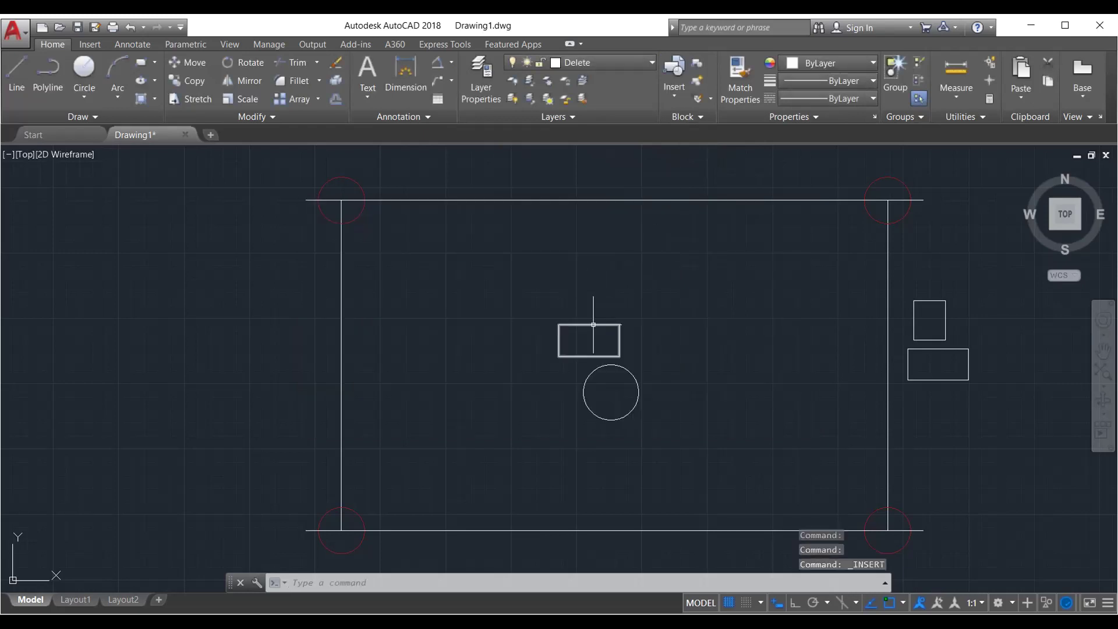
click(595, 324)
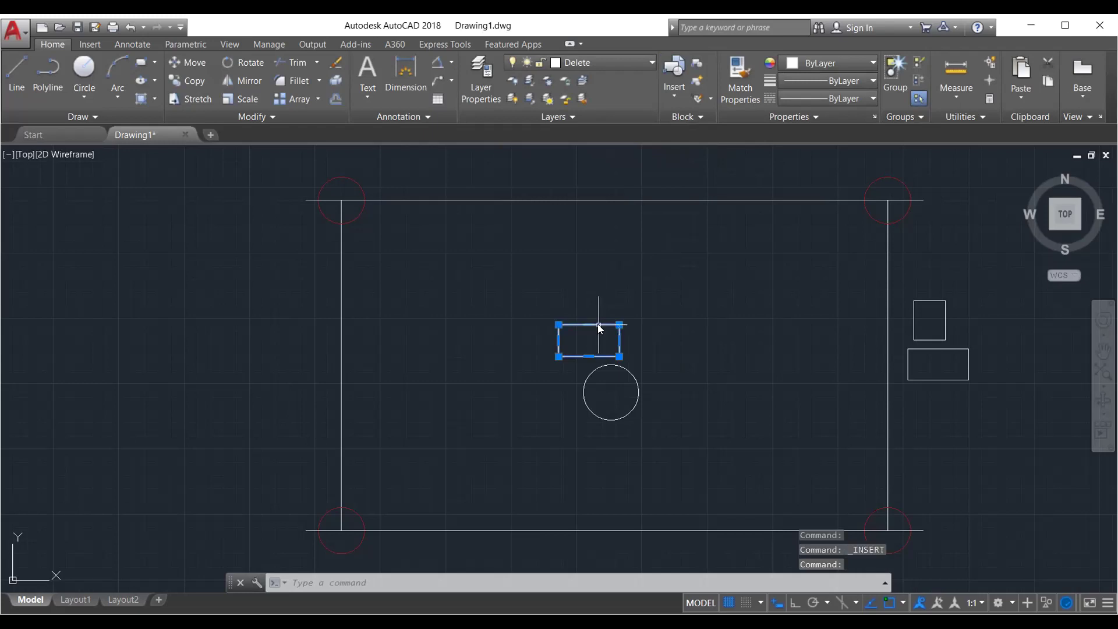
double_click(619, 335)
key(Escape)
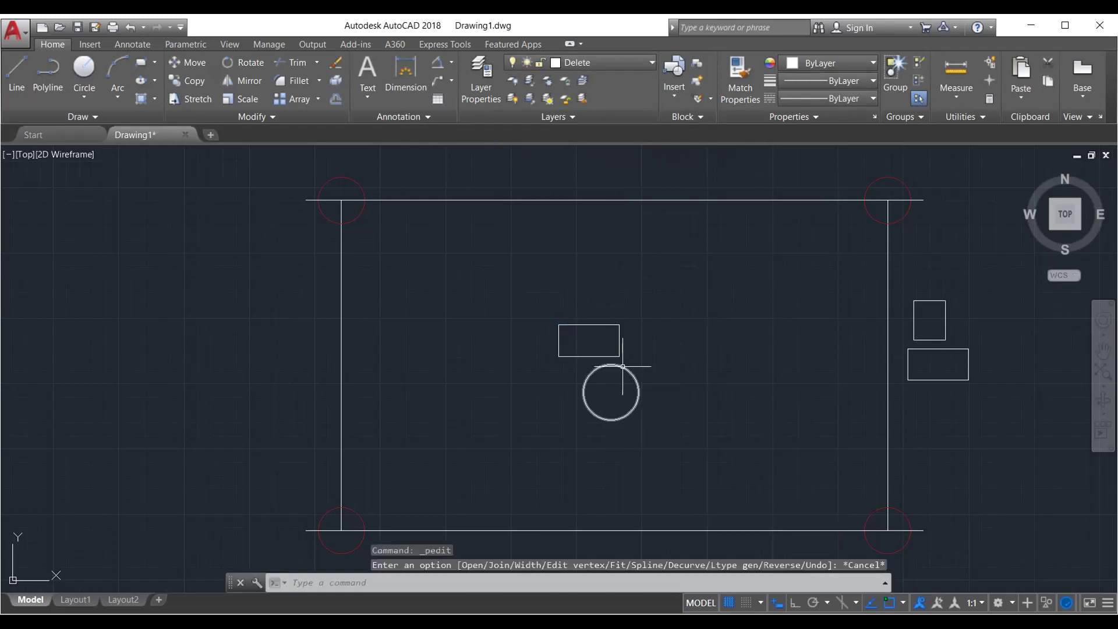
Call up the block definition list from the inserted circle, preview the current drawing, Circle and Test1 entries, and cancel
double_click(622, 366)
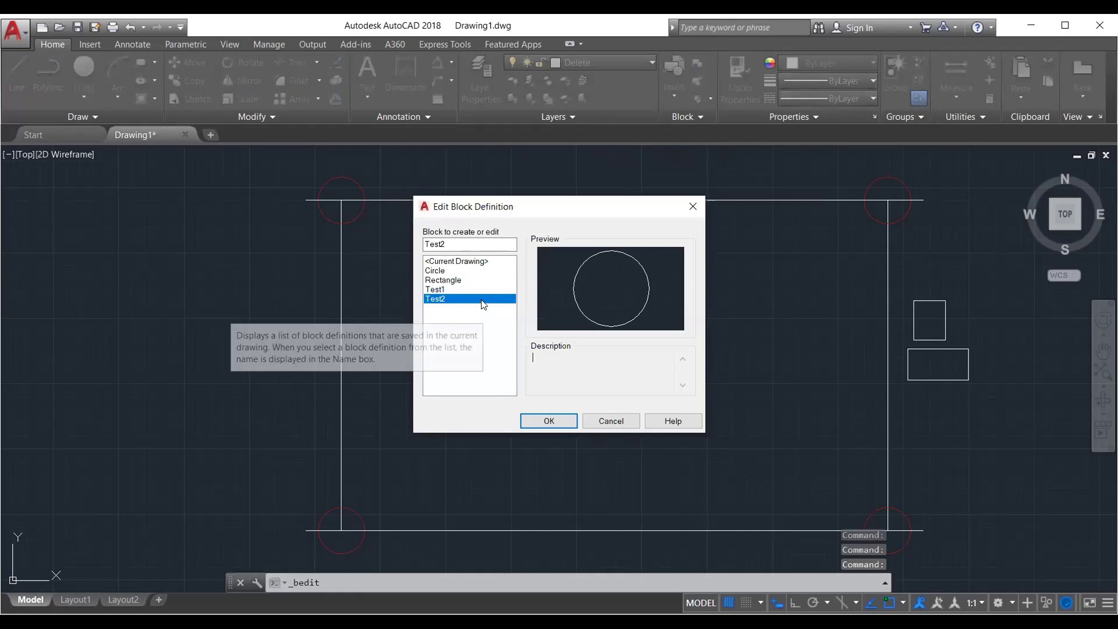
click(491, 261)
click(487, 271)
click(487, 290)
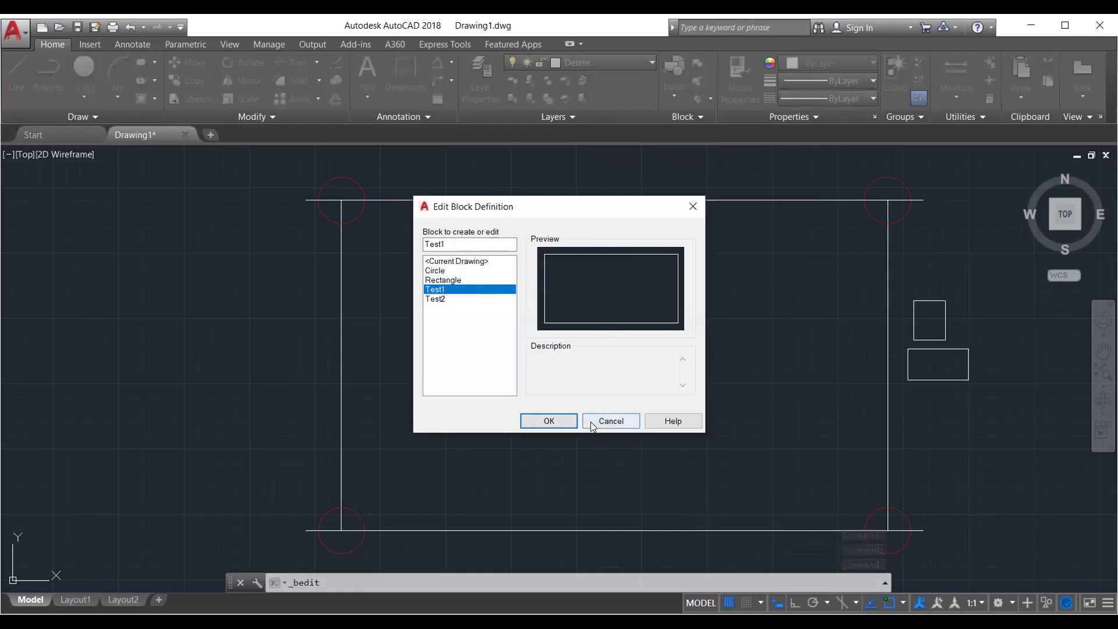
click(611, 421)
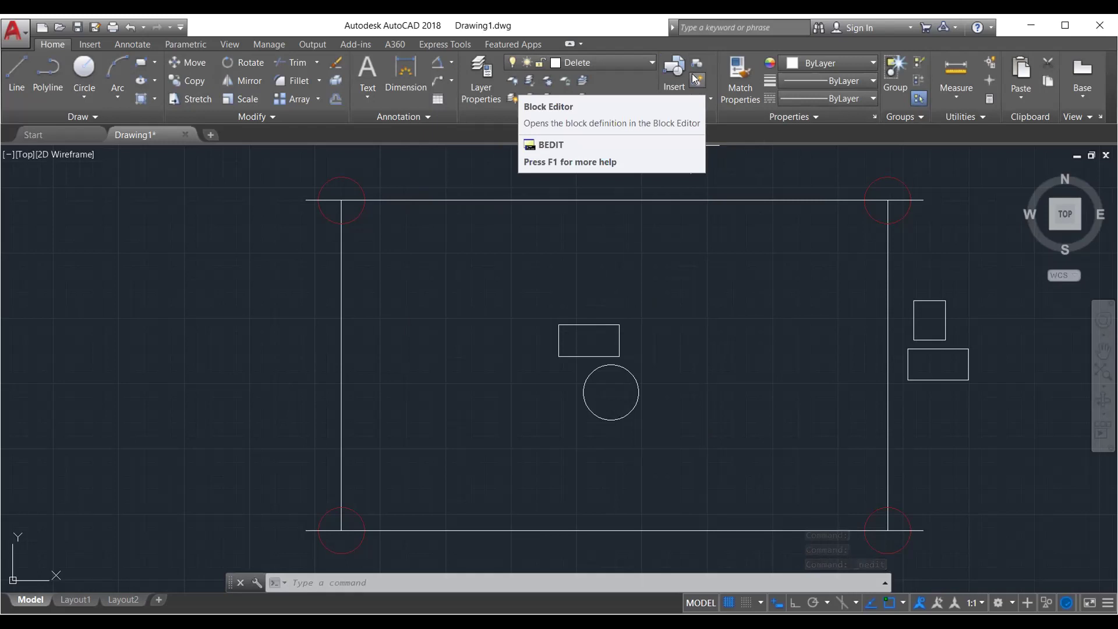
Preview the available block definitions, open the Rectangle block in the Block Editor, and close the editor without making changes
click(694, 80)
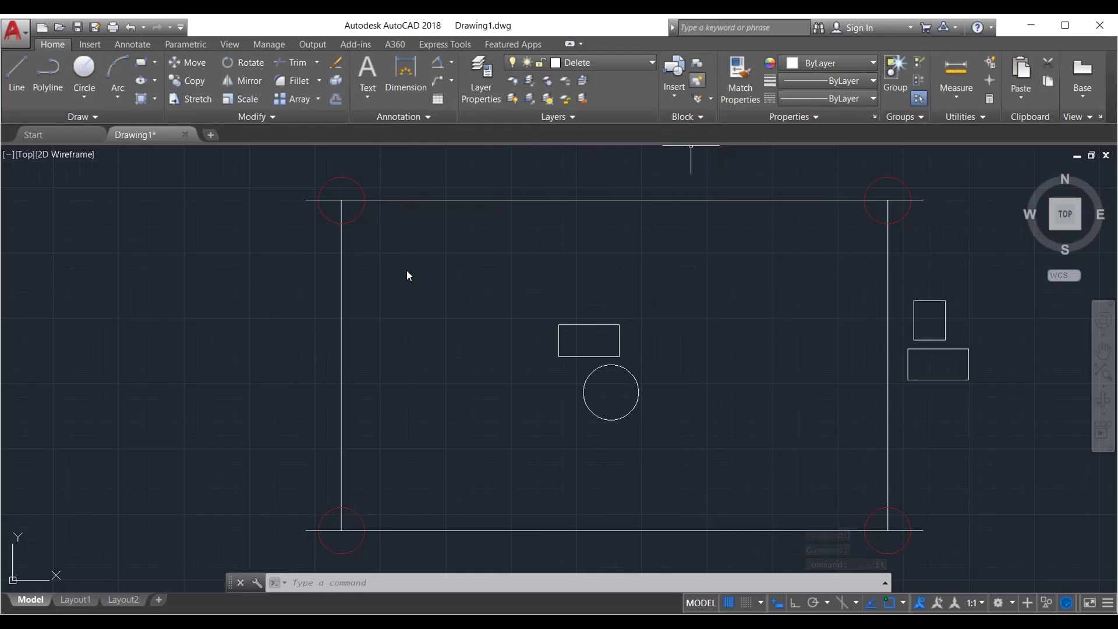
click(455, 282)
click(452, 298)
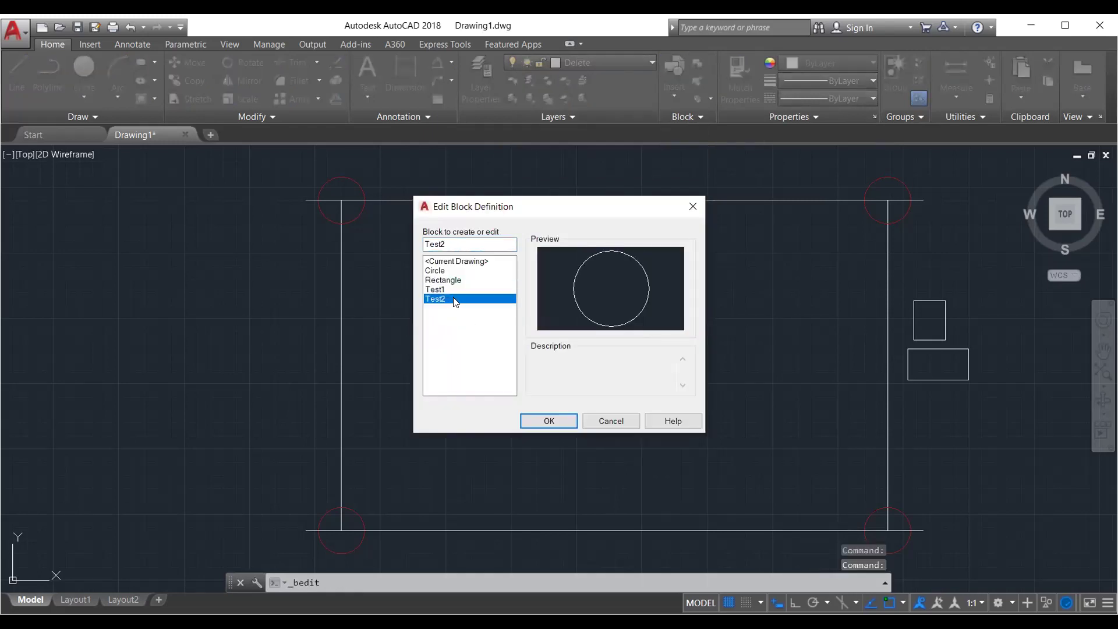
click(466, 289)
click(466, 280)
key(Up)
key(Up)
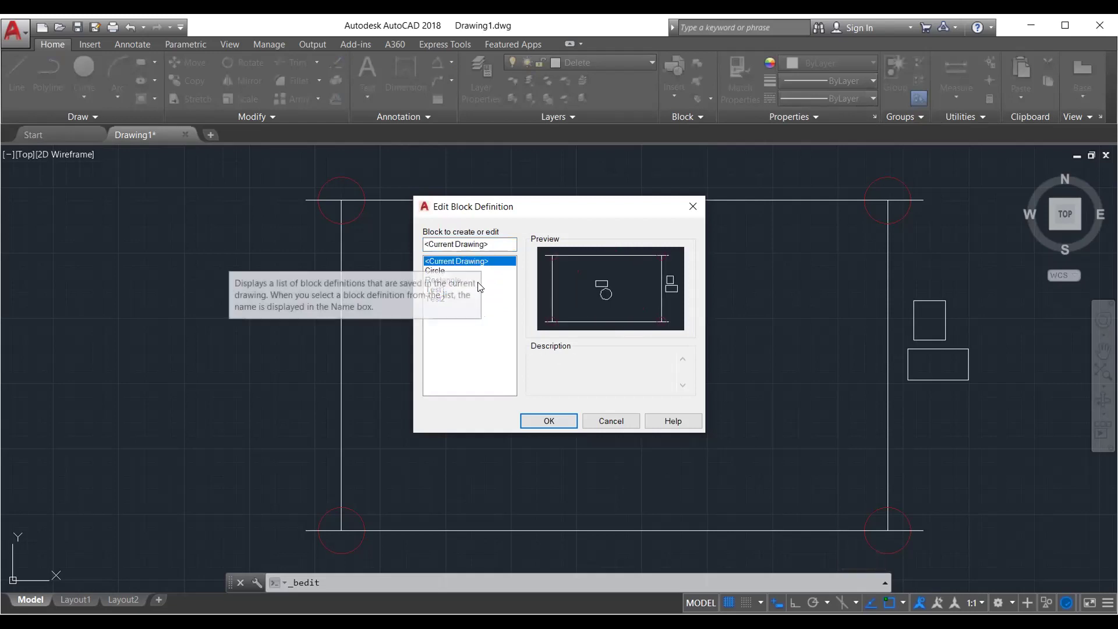
key(Down)
key(Down)
click(549, 422)
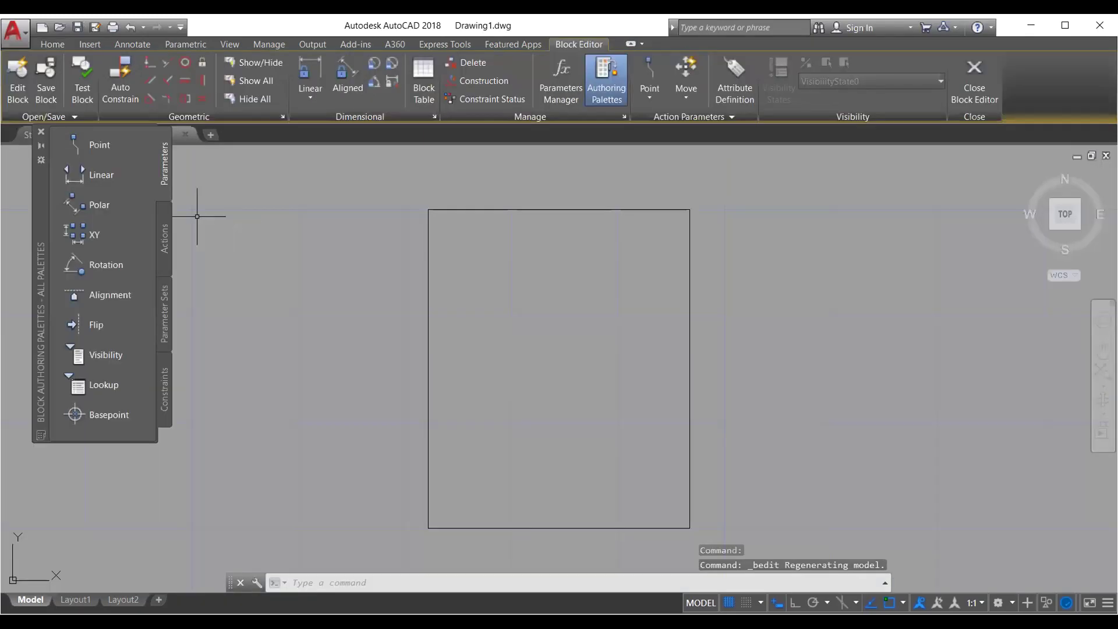
click(970, 79)
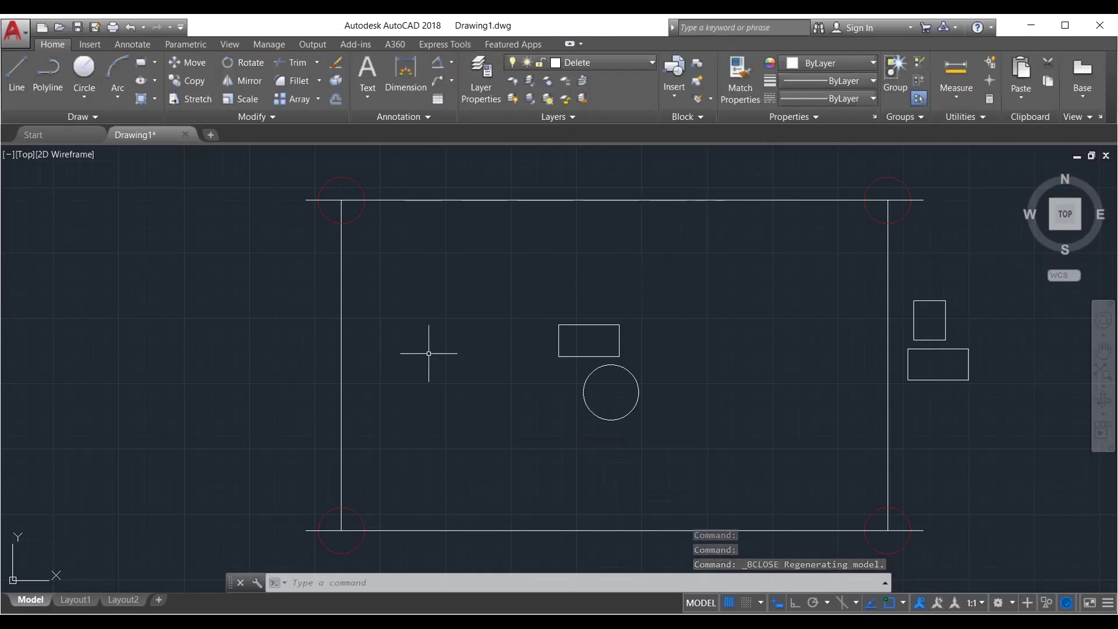
click(716, 286)
click(581, 385)
key(Escape)
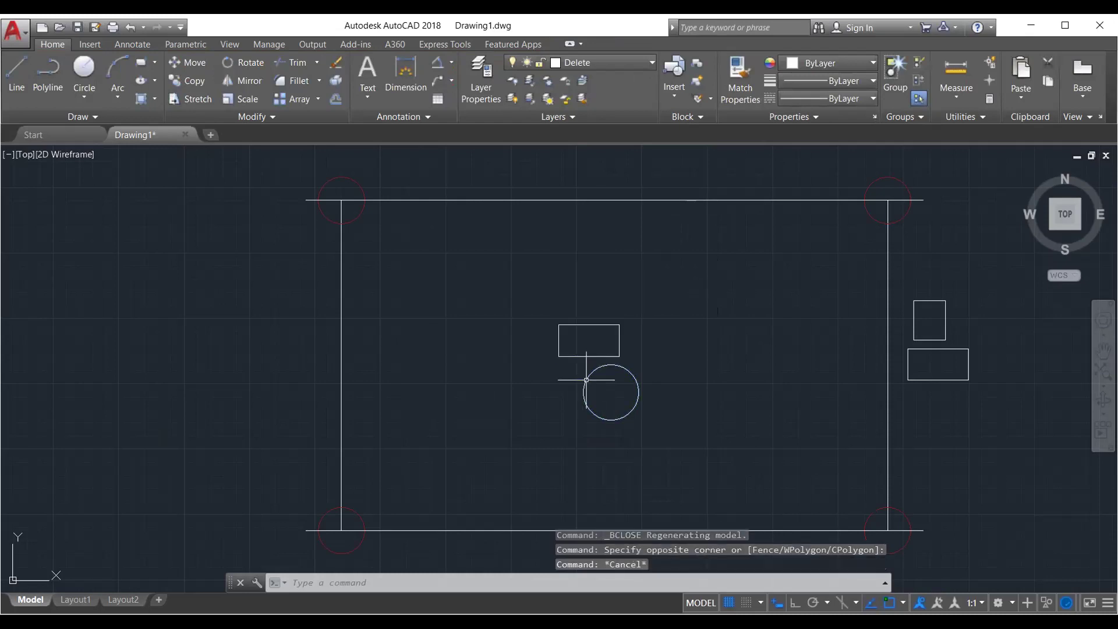
click(656, 303)
click(599, 436)
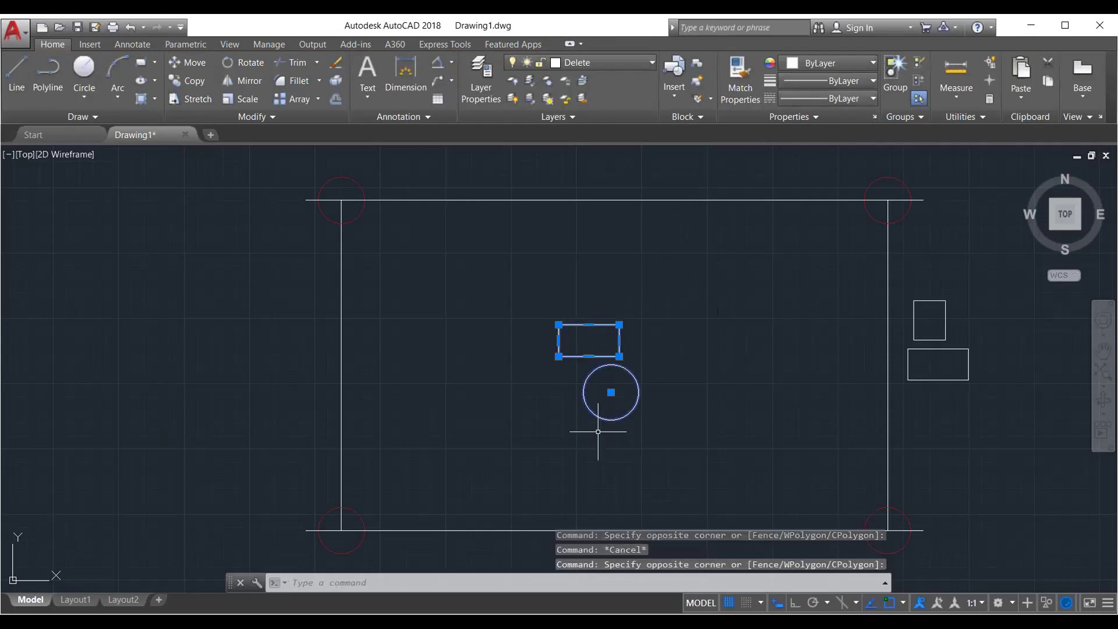
key(Escape)
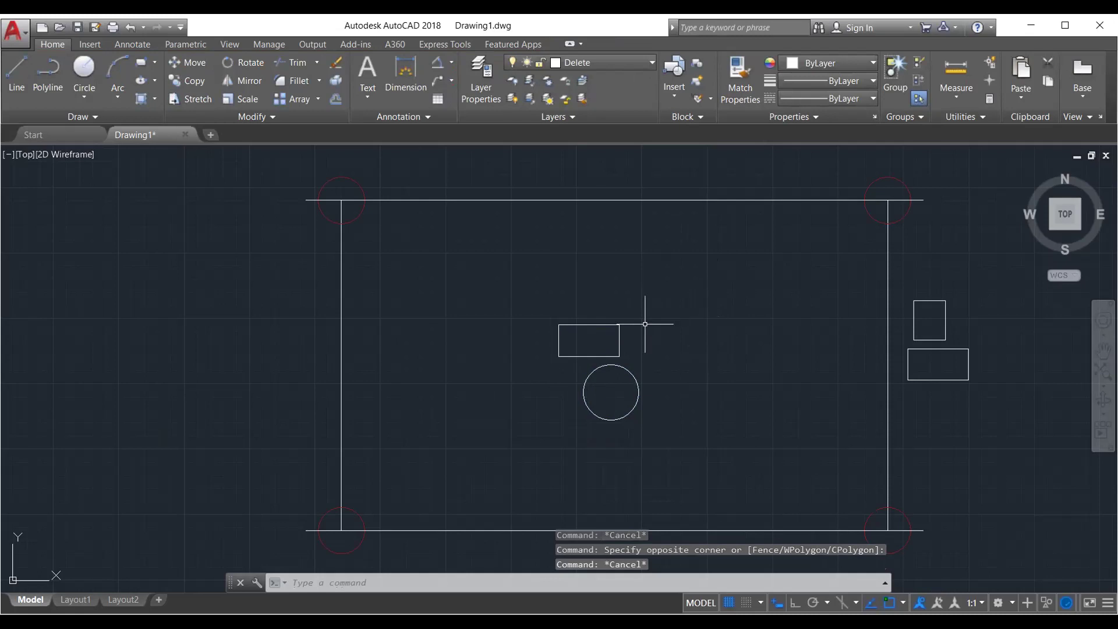
right_click(674, 131)
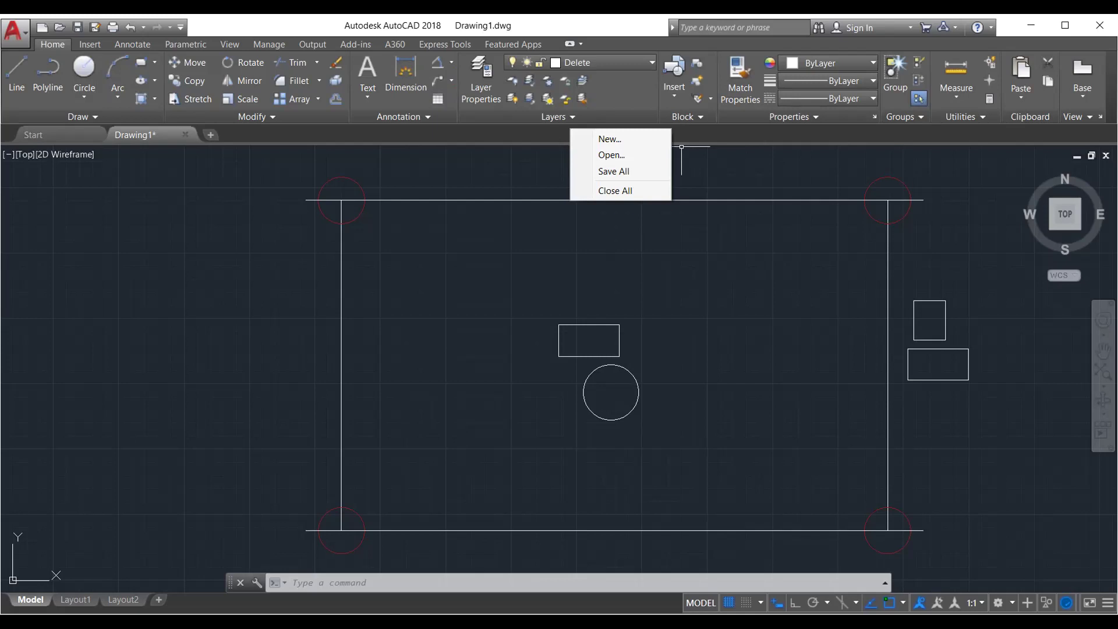
key(Escape)
Open DesignCenter with the ADC command and display the blocks of Drainage Summary.dwg from the Civil sheet set folder
text(ADC)
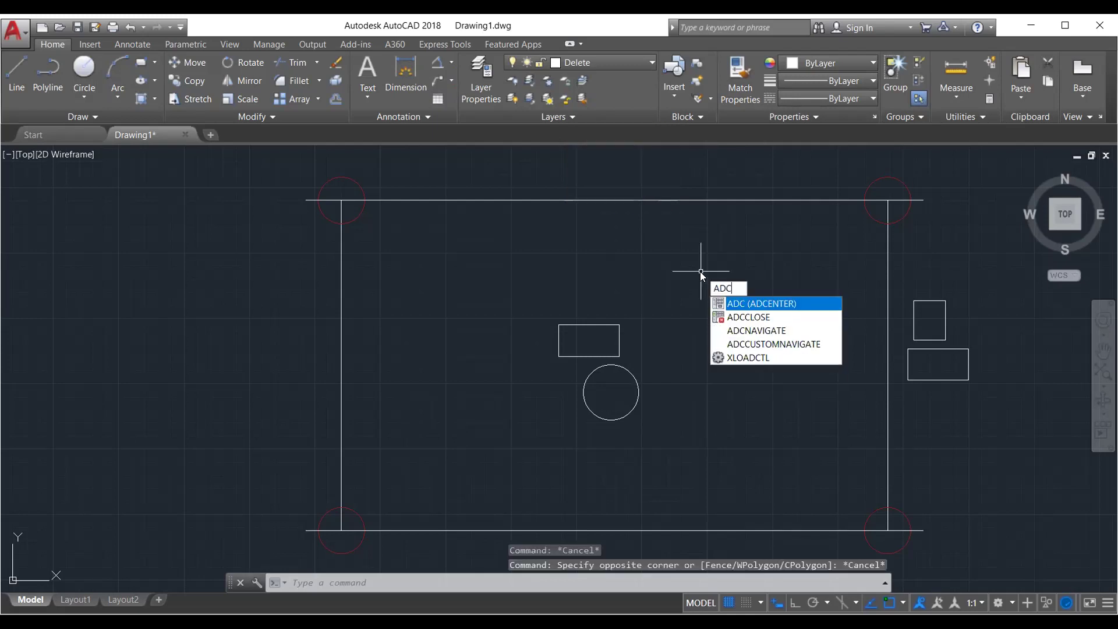
key(Return)
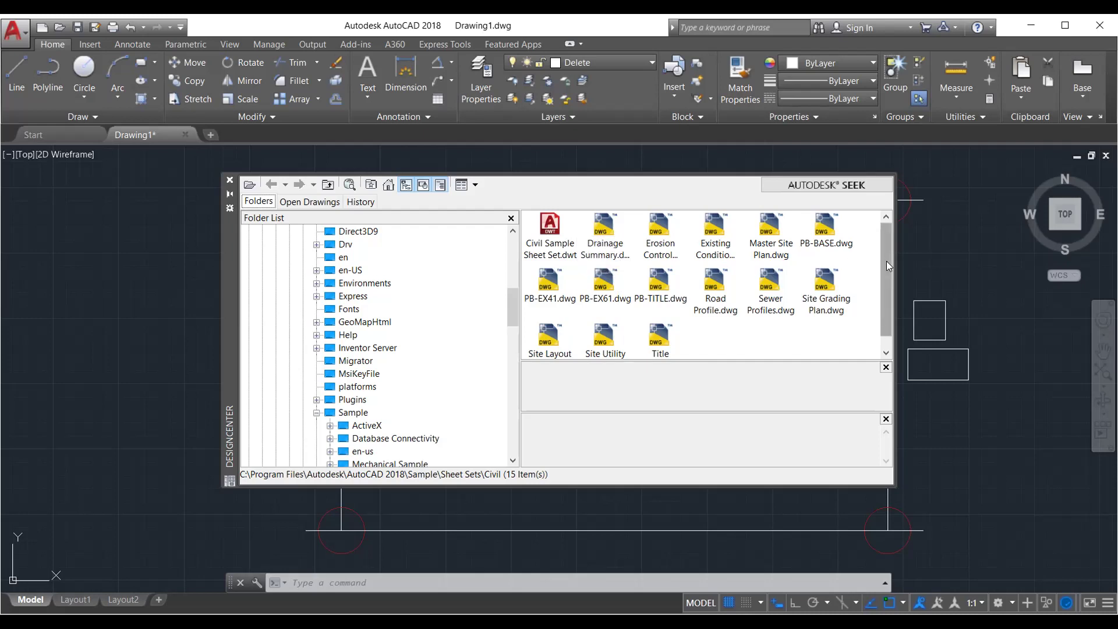
drag(886, 283, 879, 323)
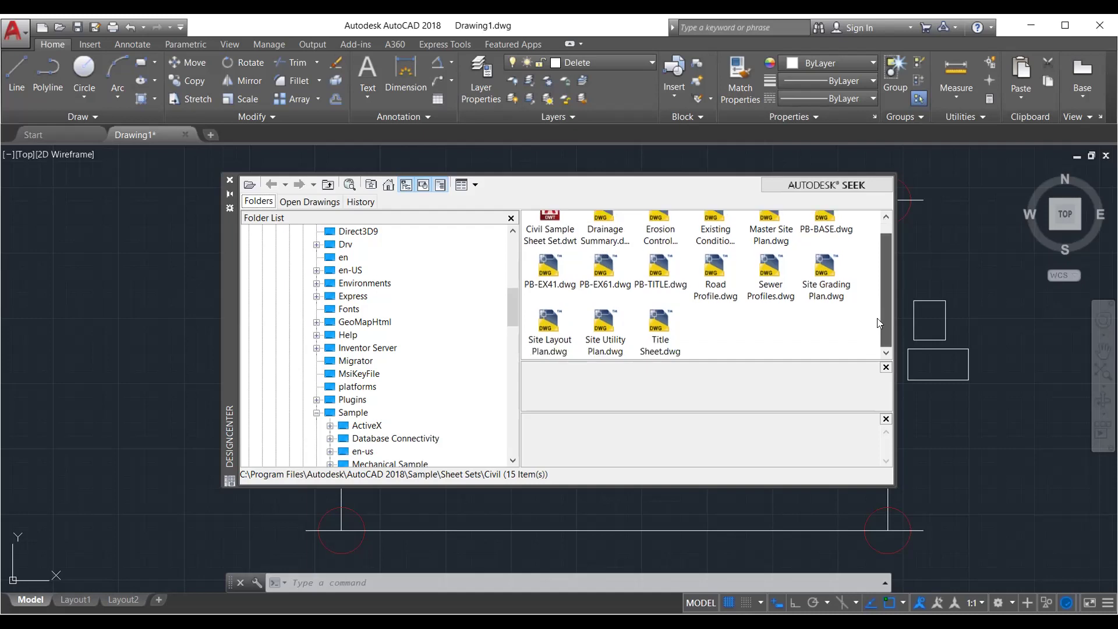
scroll(878, 300, up, 1)
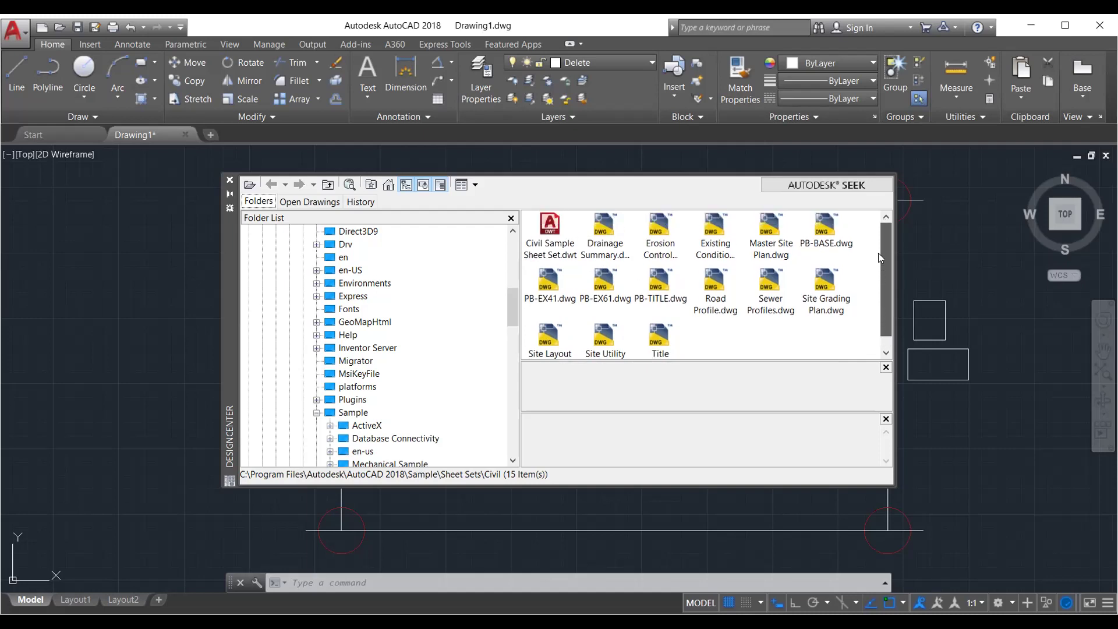
double_click(599, 239)
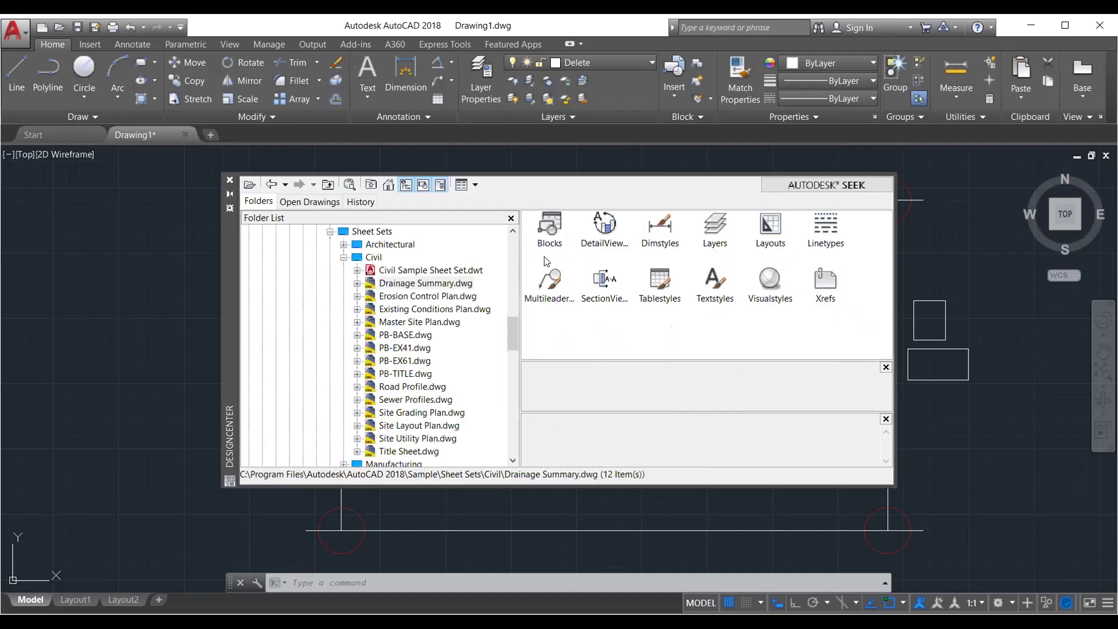
double_click(550, 225)
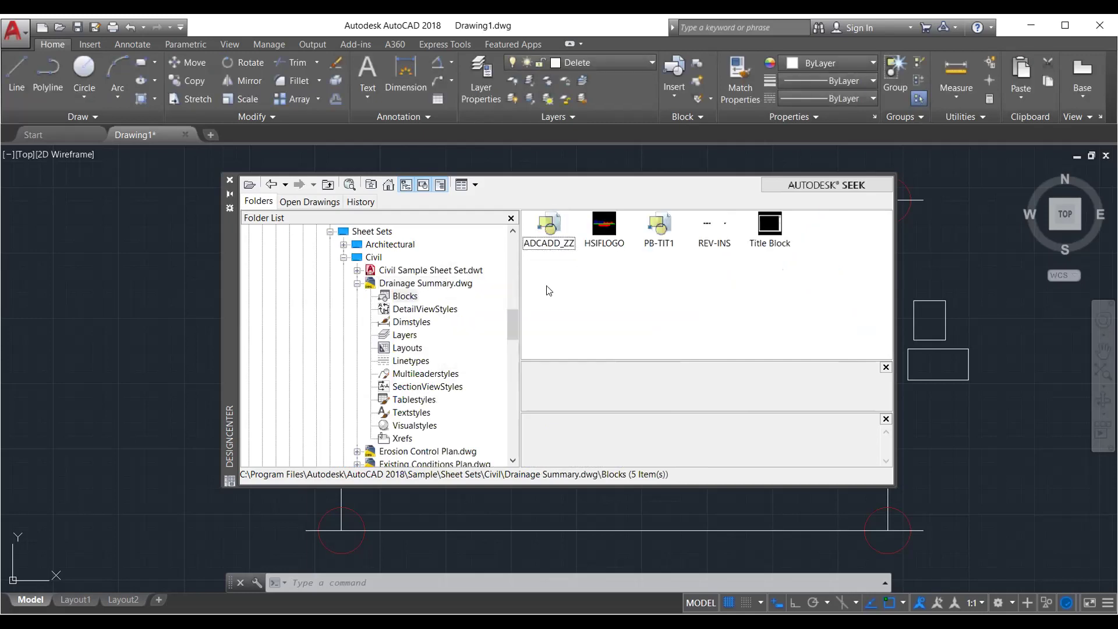
Collapse Drainage Summary.dwg in the folder tree and display the blocks contained in Master Site Plan.dwg
click(357, 283)
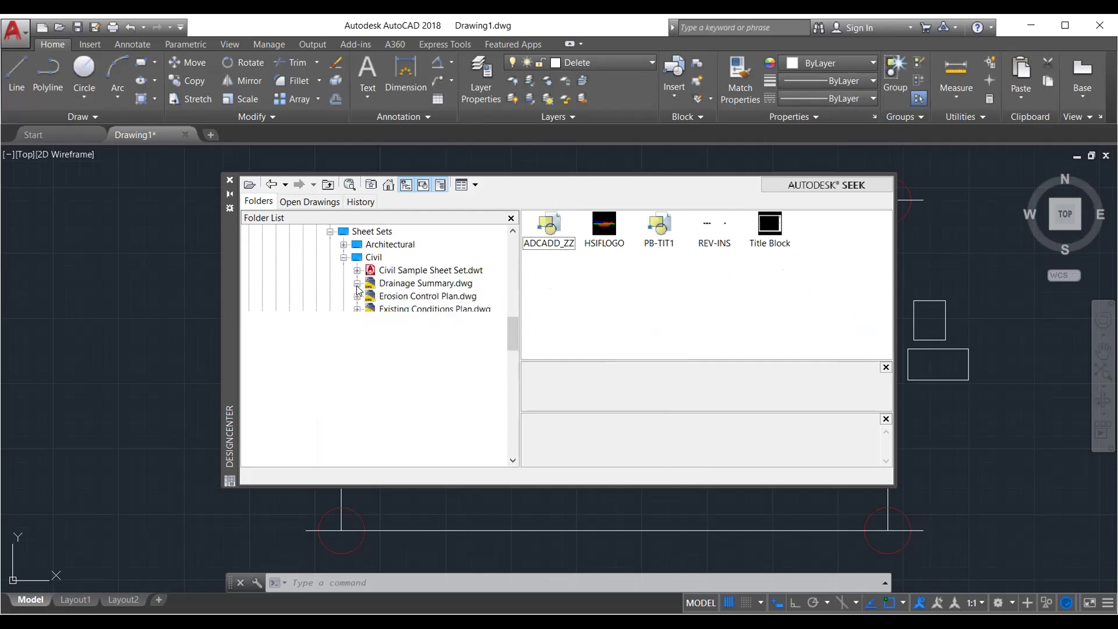
drag(508, 332, 512, 342)
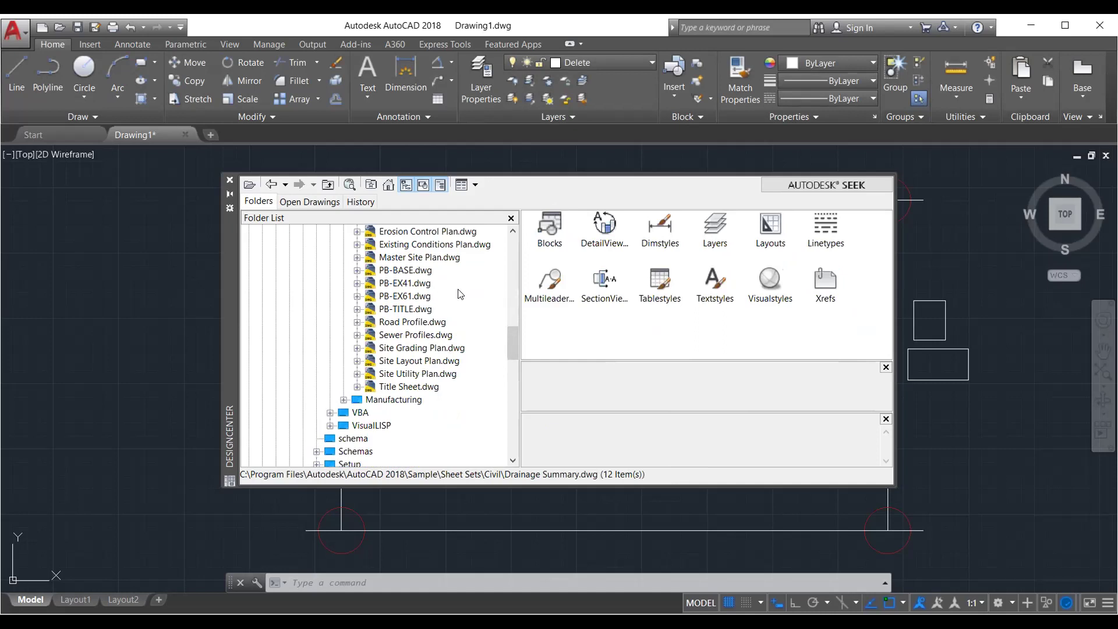
double_click(447, 259)
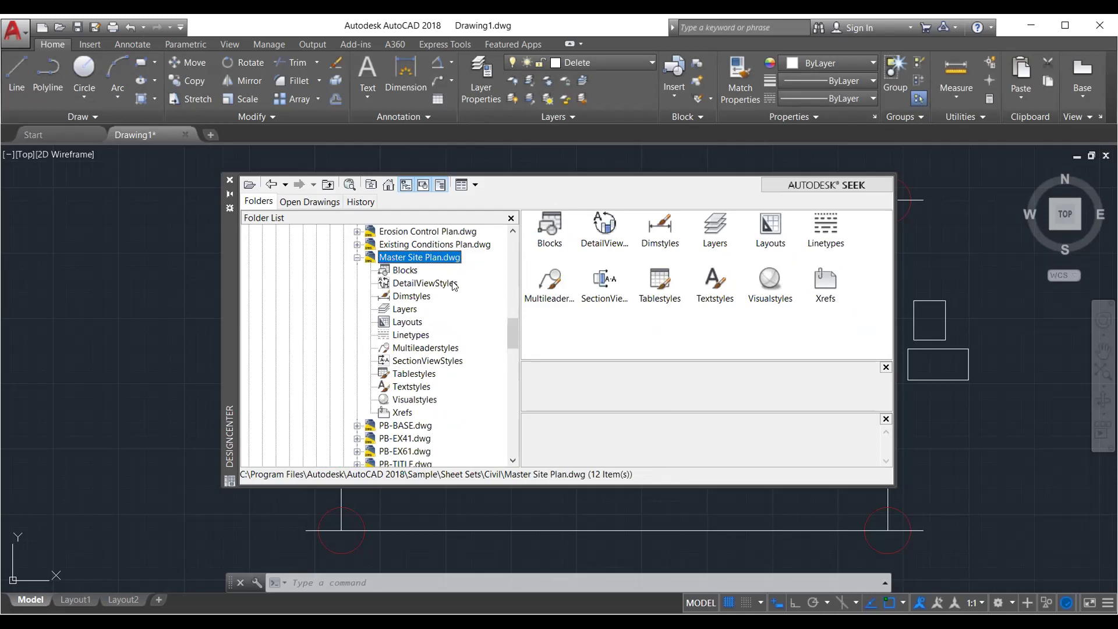
click(549, 231)
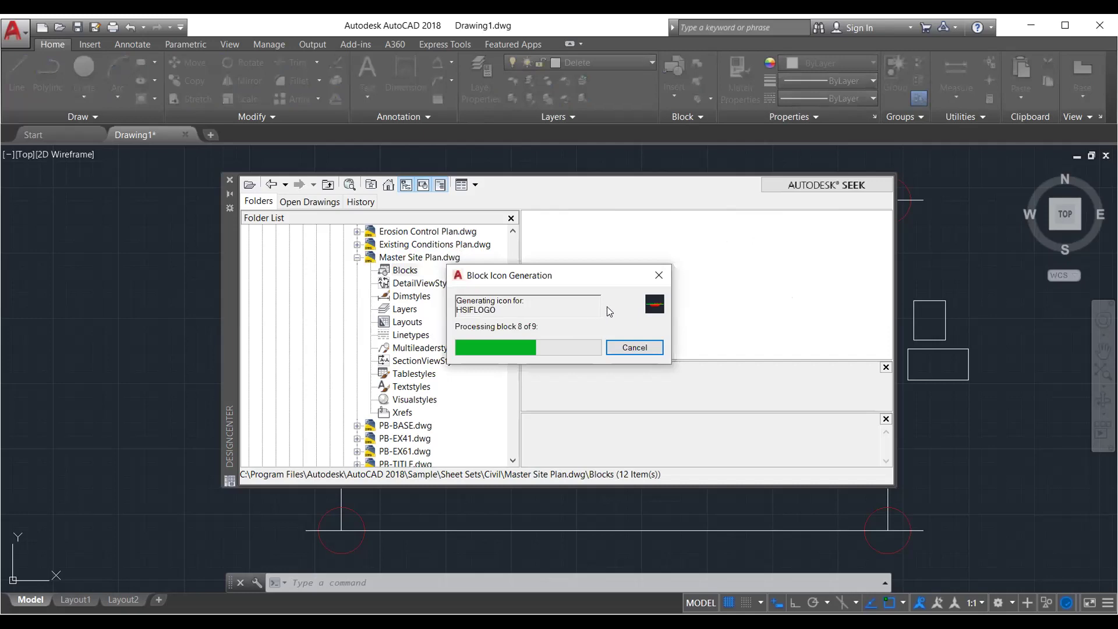
scroll(447, 332, down, 3)
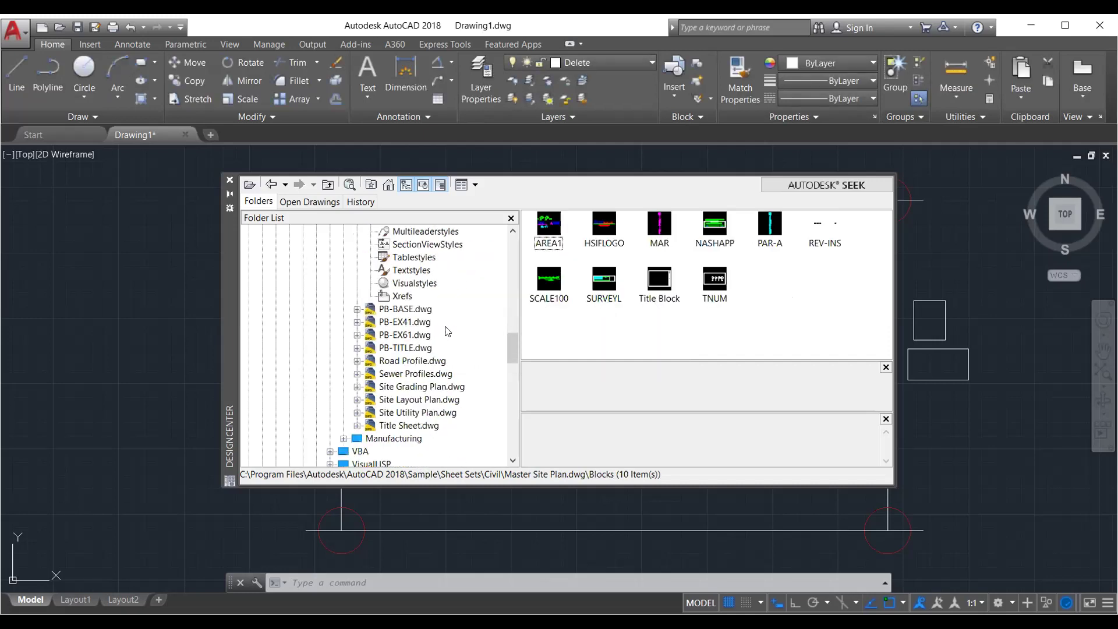
scroll(455, 323, up, 4)
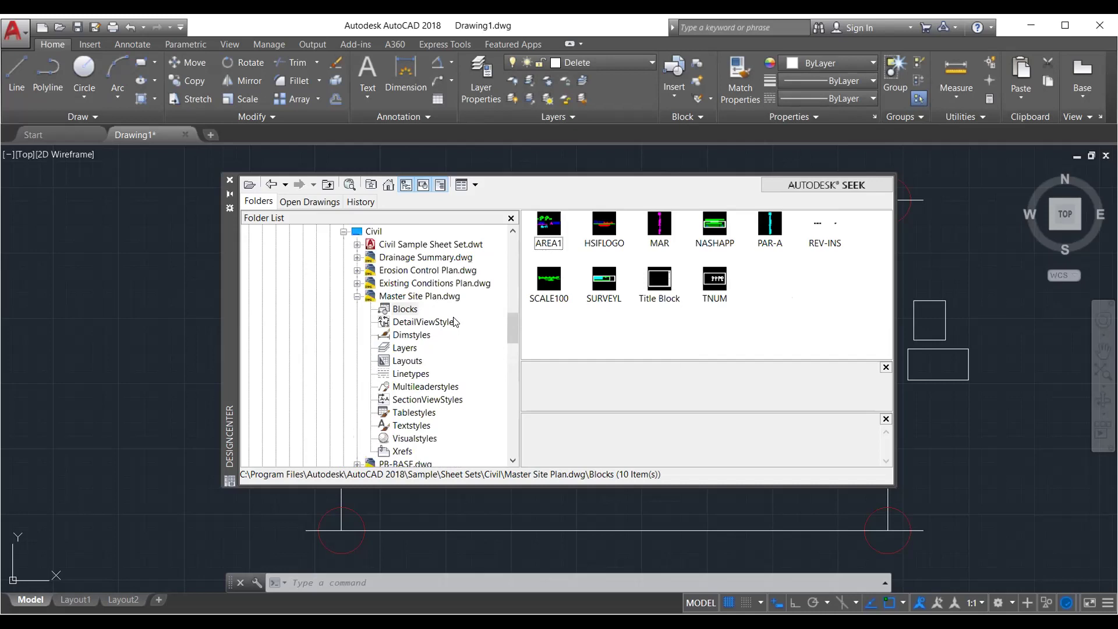
Collapse the Civil folder, expand the Architectural sheet set folder, and display the blocks contained in A-01.dwg
scroll(454, 322, up, 1)
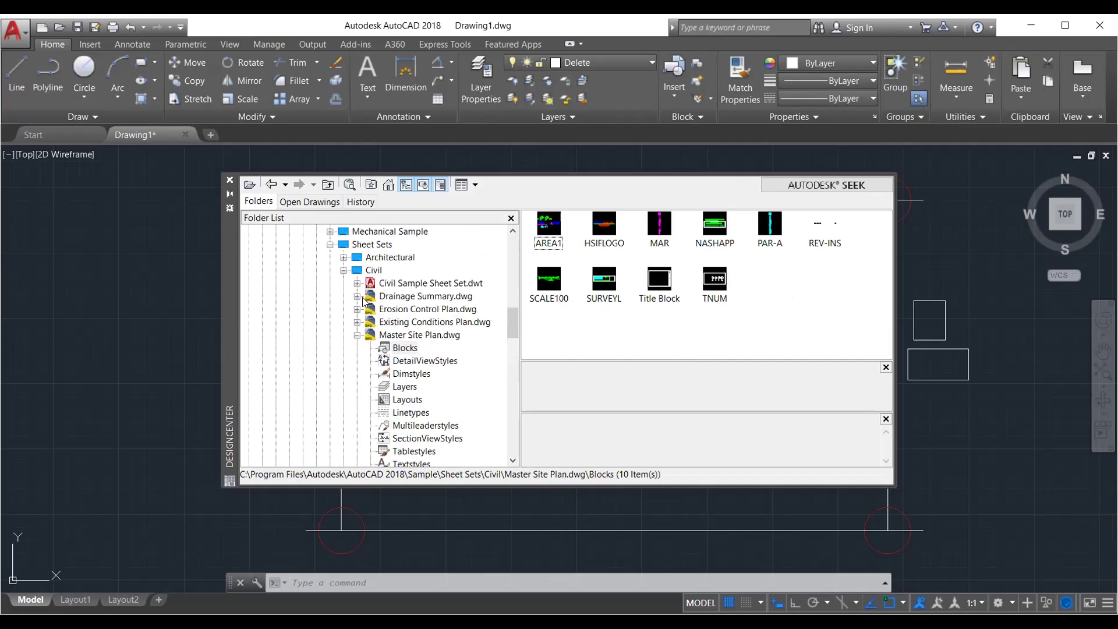
click(344, 271)
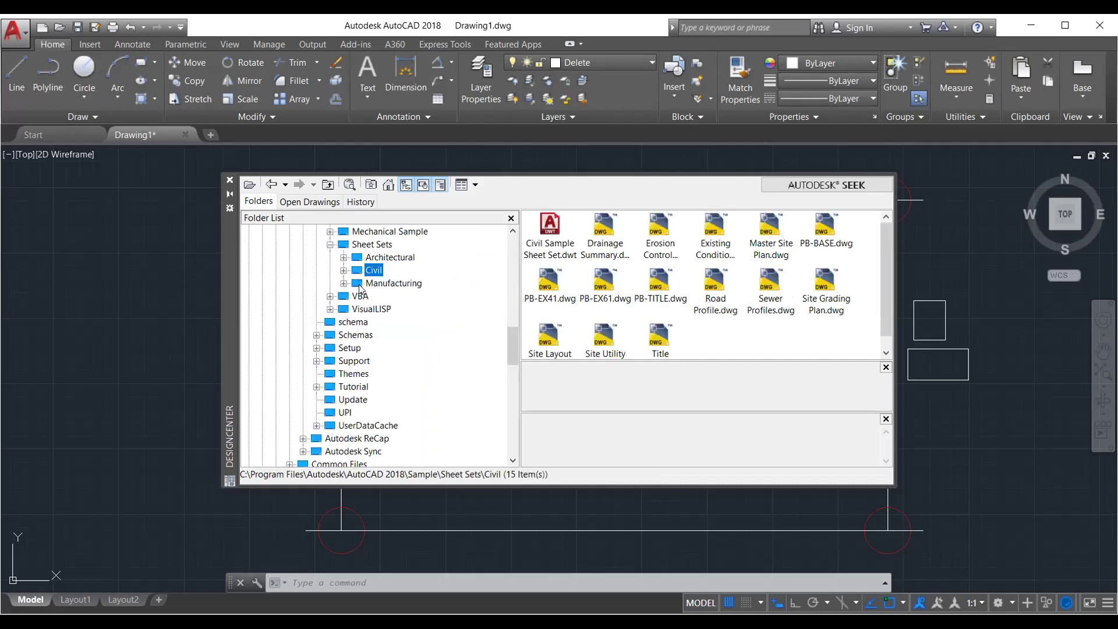
click(344, 258)
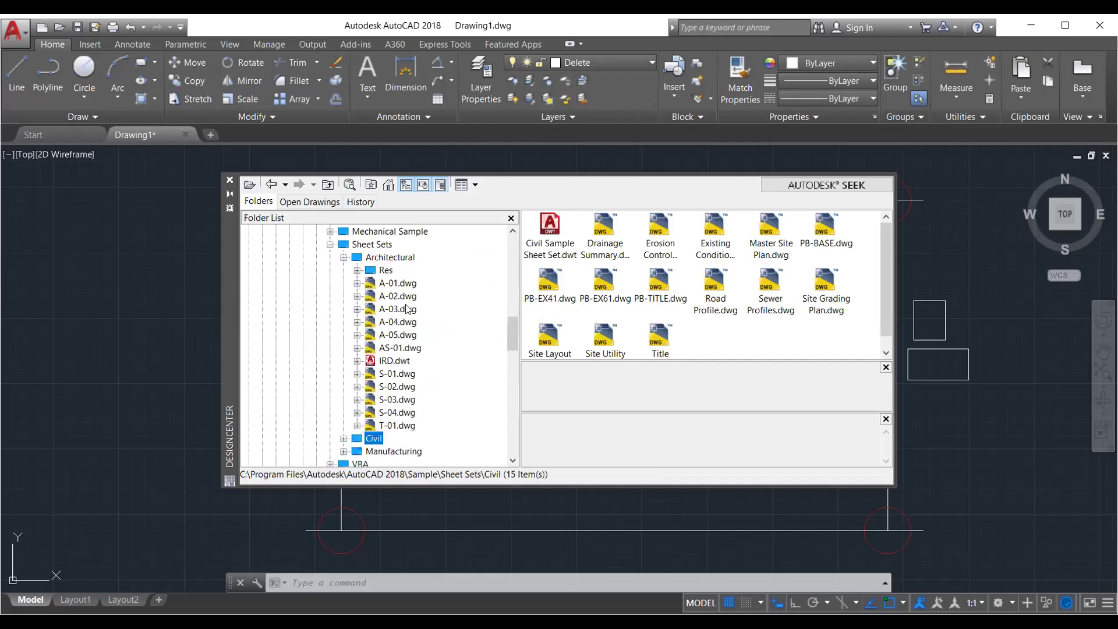
click(395, 286)
click(554, 229)
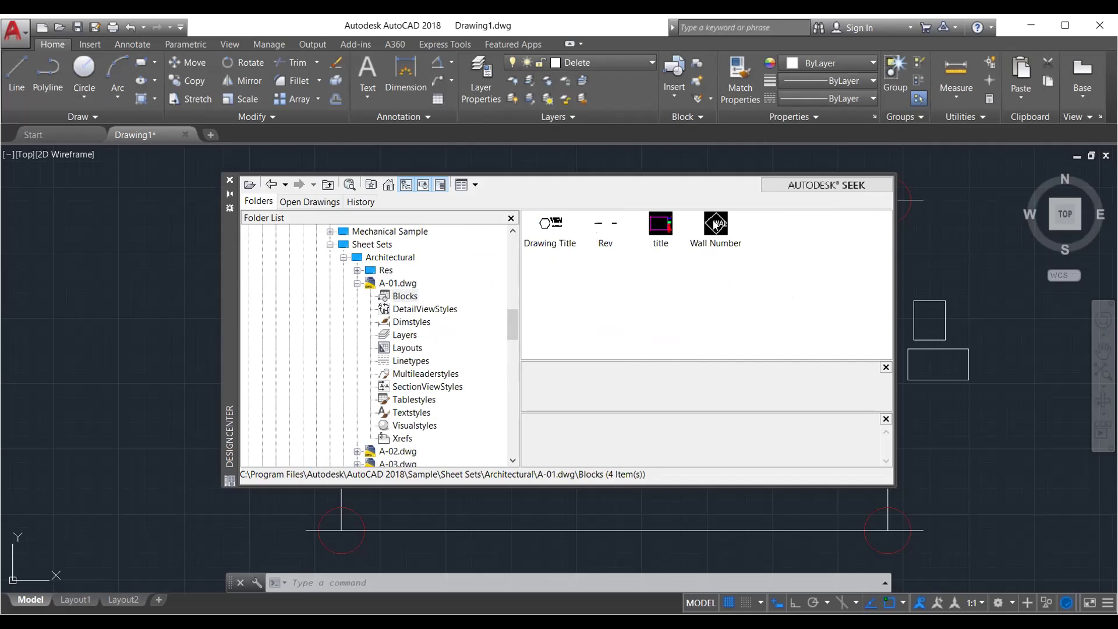
Preview the Drawing Title block of A-01.dwg in the Insert dialog and cancel the insertion
click(556, 227)
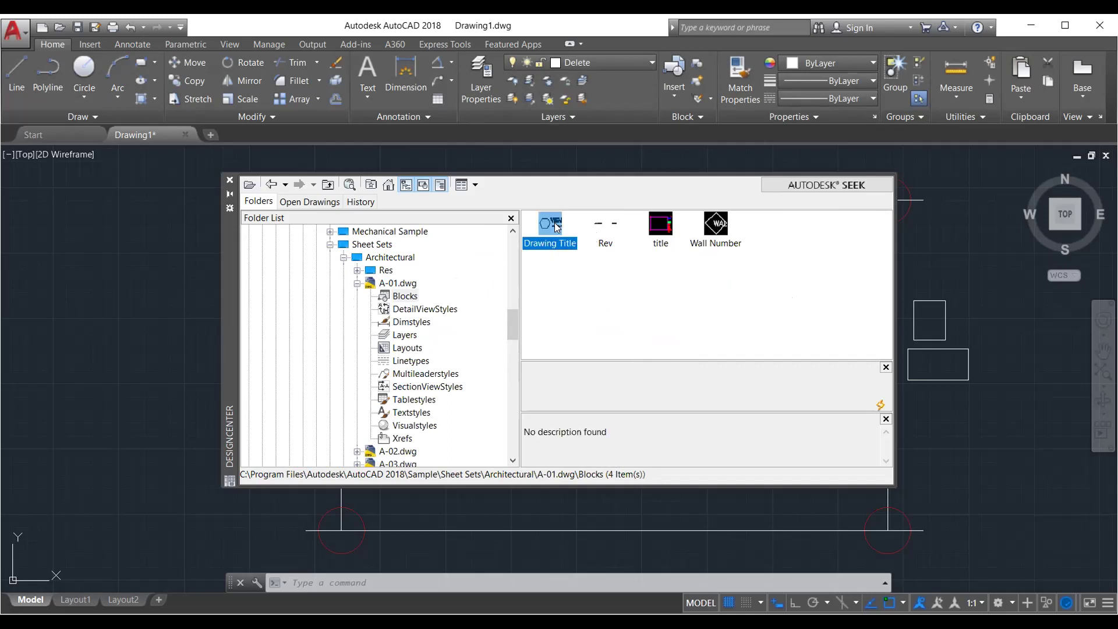
double_click(541, 230)
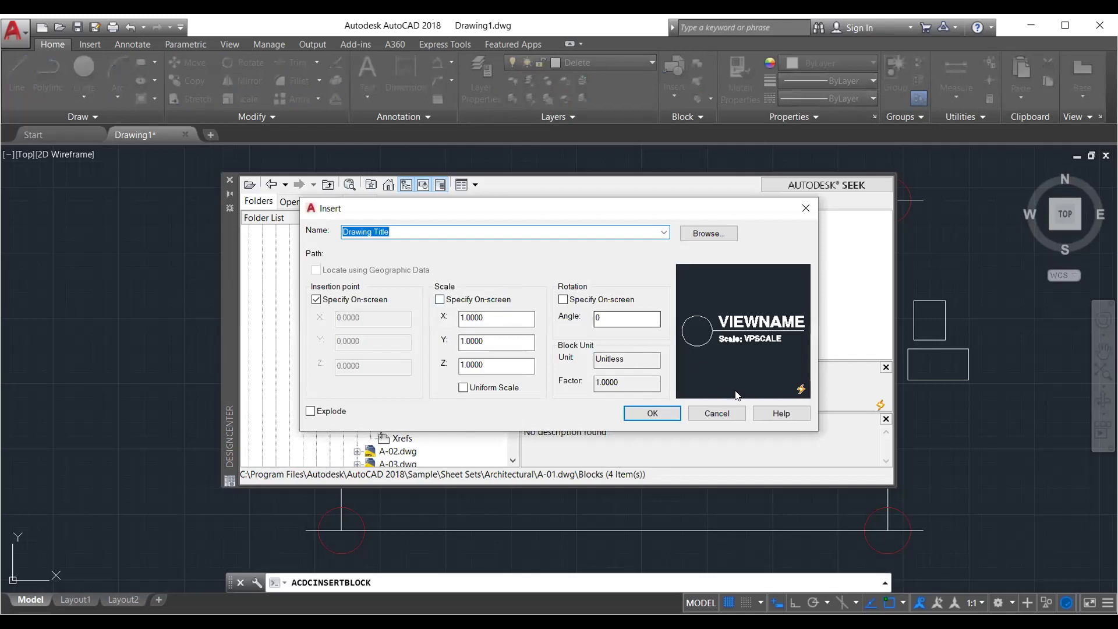
click(727, 417)
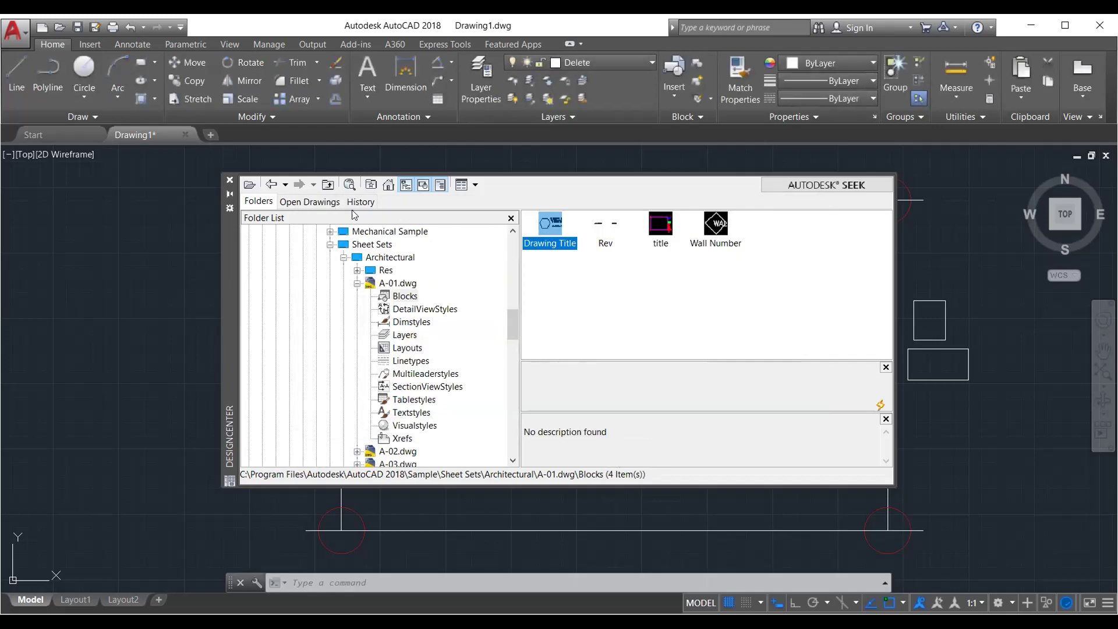
Collapse A-01.dwg in the folder tree, check the subfolders of Sample's en-us folder, and return to the AutoCAD 2018 program folder
click(357, 283)
scroll(365, 284, up, 1)
scroll(365, 284, up, 1)
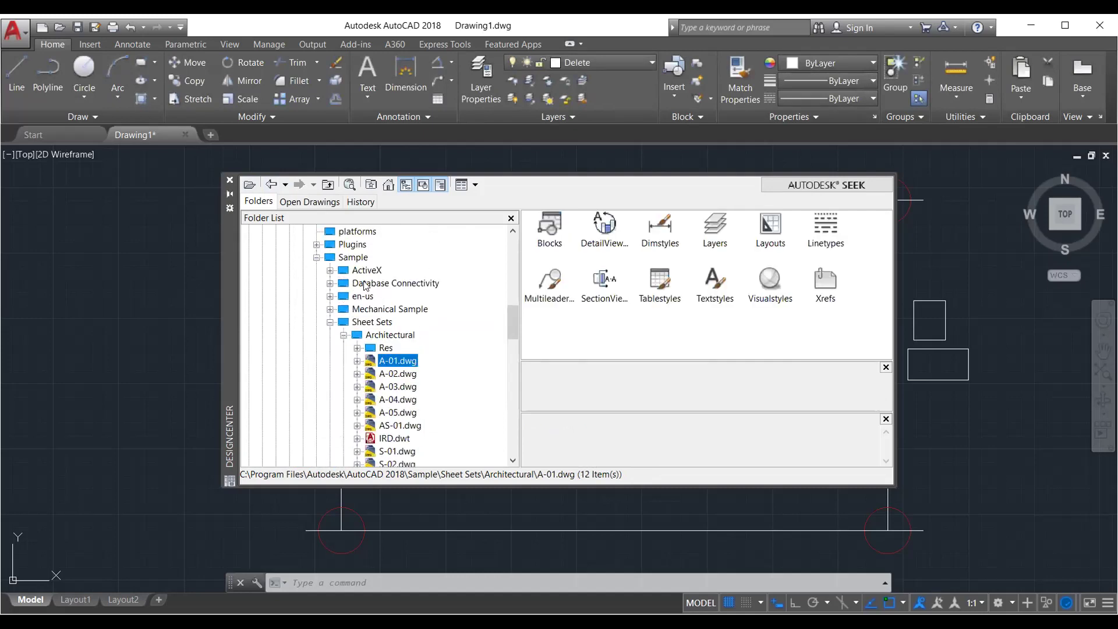
click(330, 296)
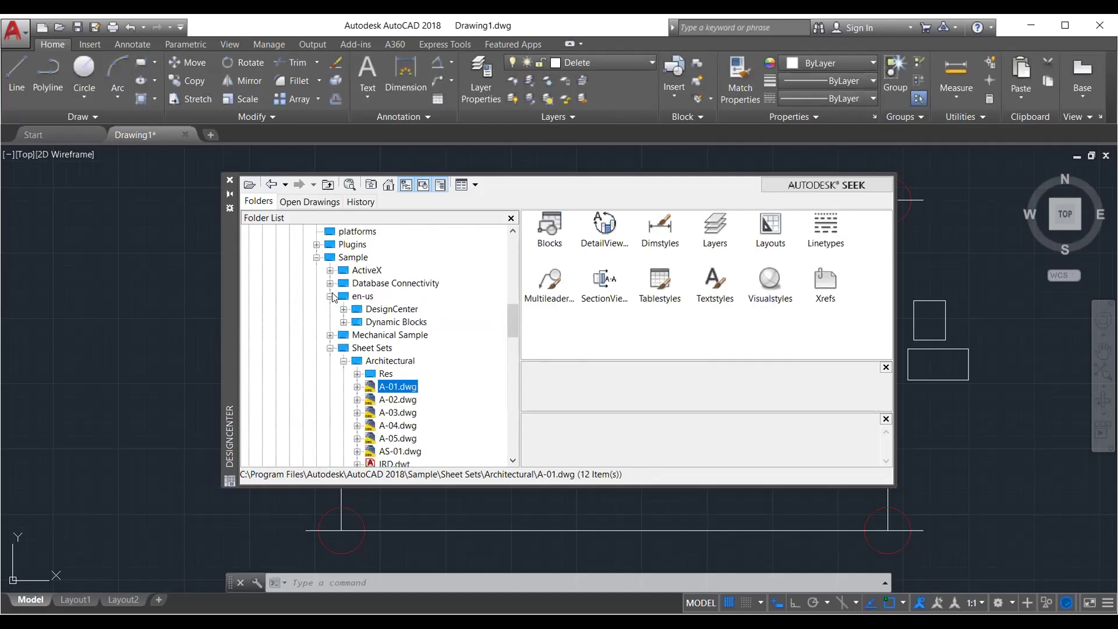
click(330, 296)
scroll(384, 285, up, 10)
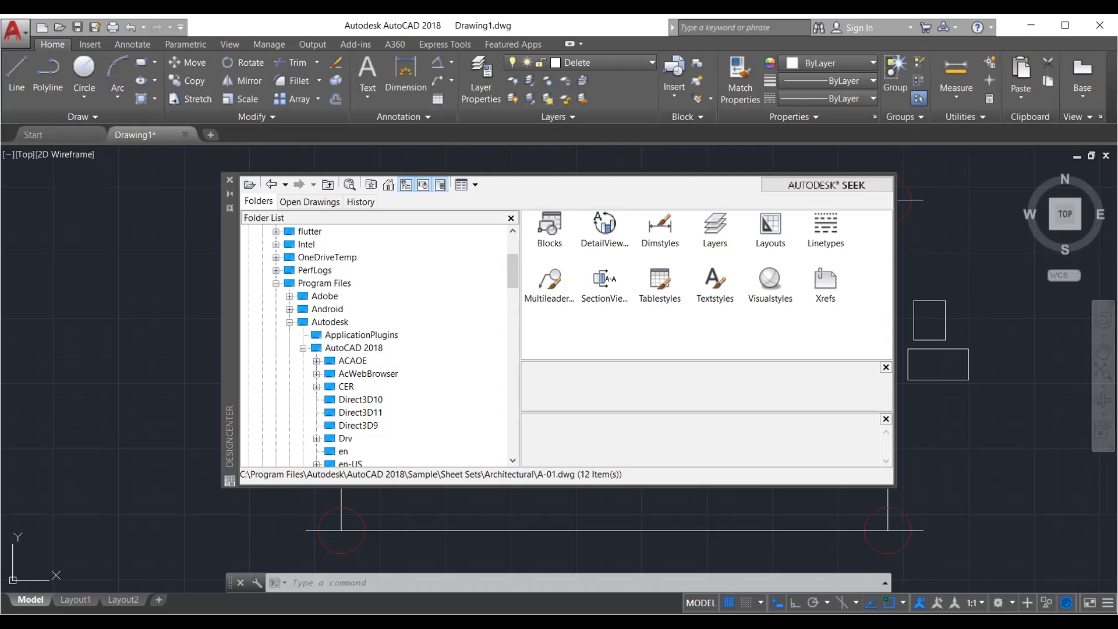
Switch to File Explorer and view the contents of the FILES (F:) drive
key(super+e)
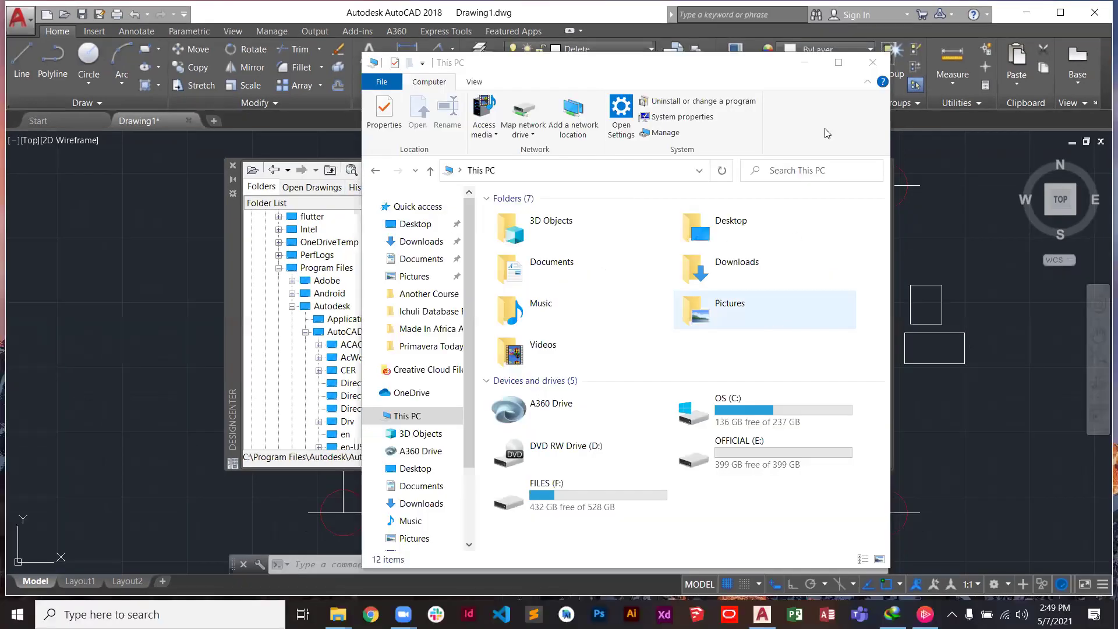
click(870, 64)
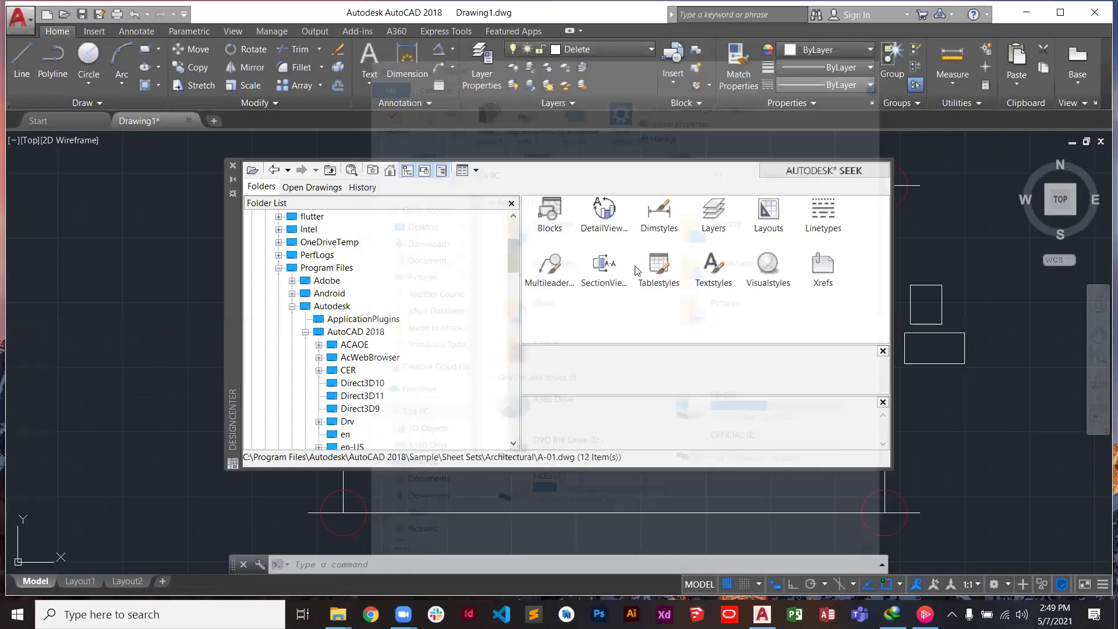
mouse_move(338, 612)
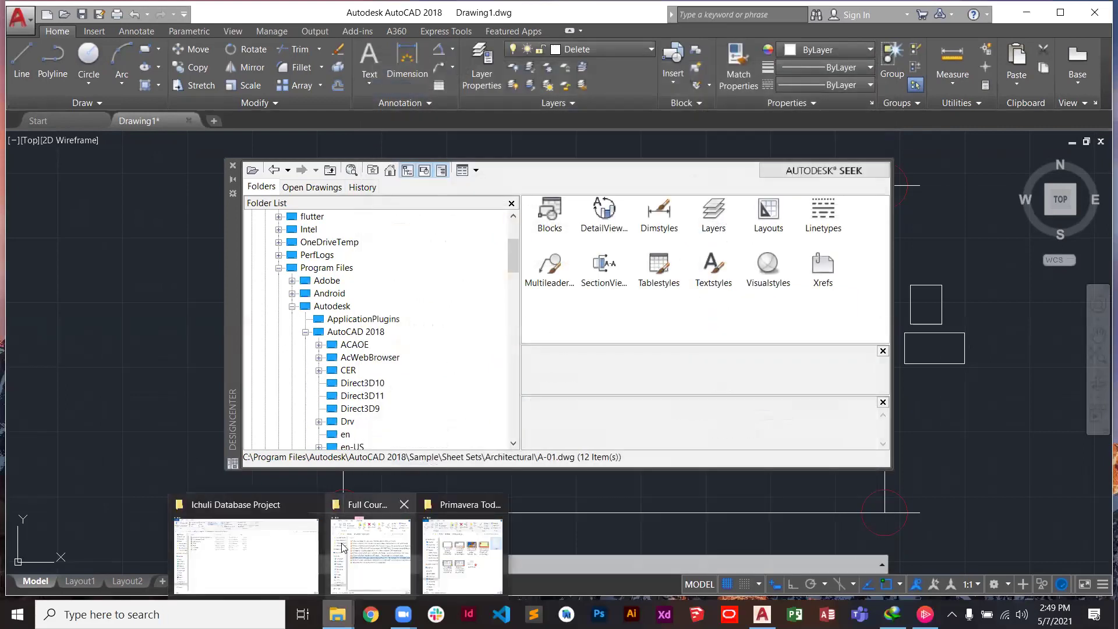
click(368, 549)
click(500, 342)
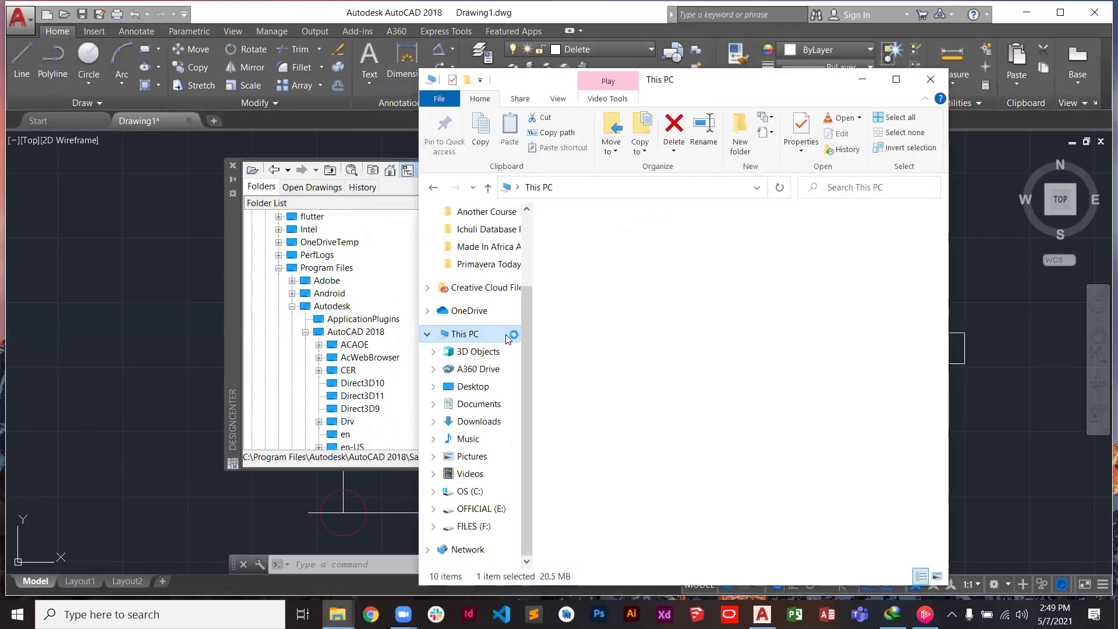
click(616, 517)
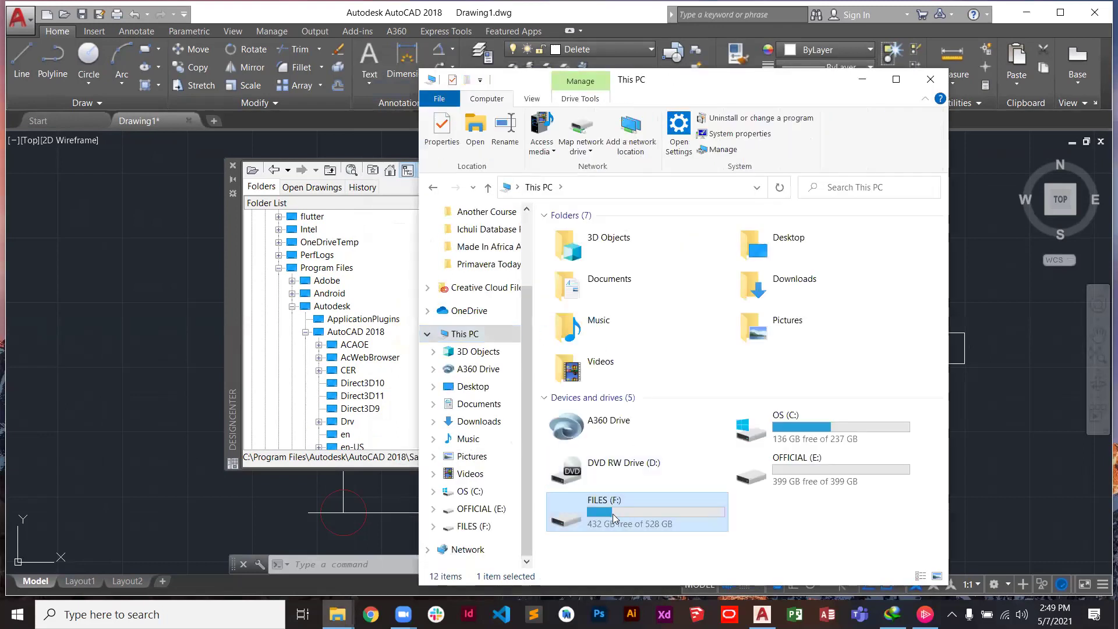
double_click(615, 517)
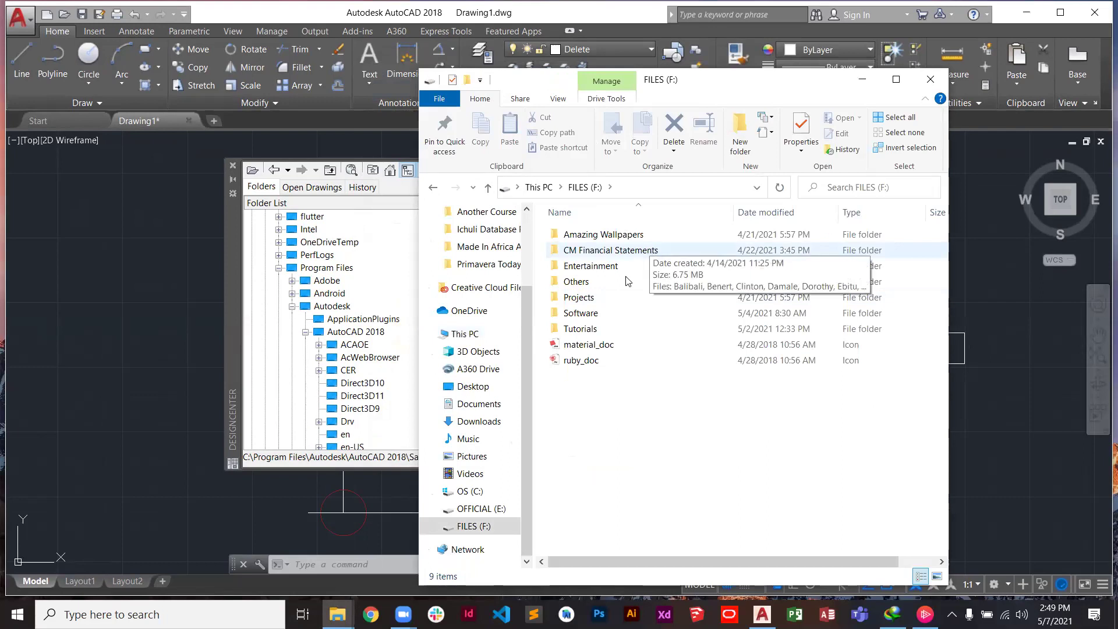
drag(702, 92, 648, 78)
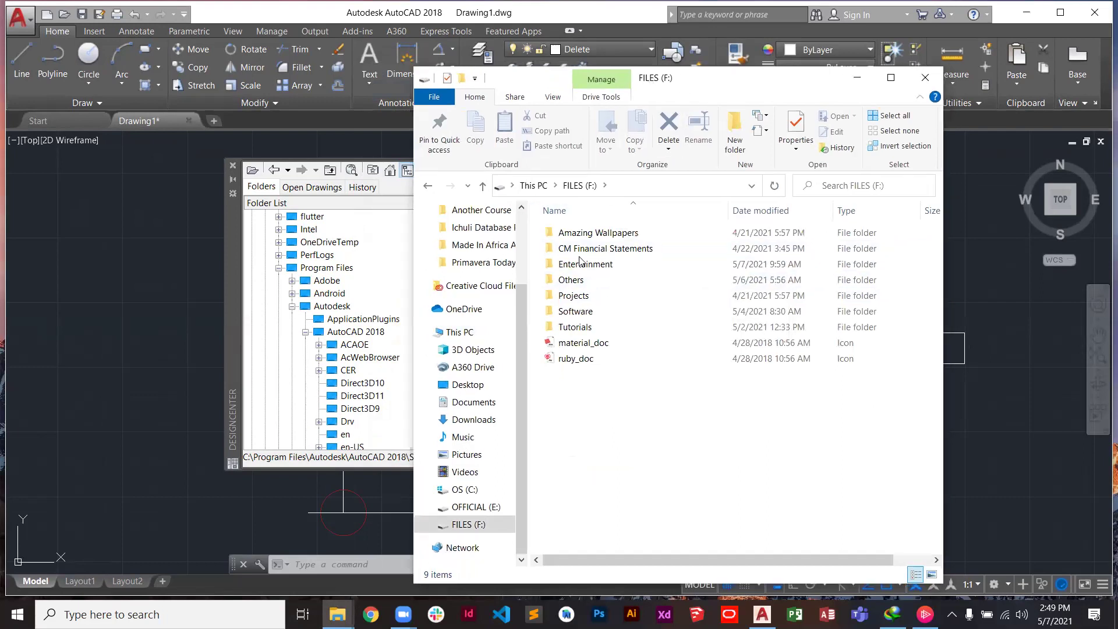
Browse the OS (C:) drive to the Program Files\Autodesk\AutoCAD 2018 folder
click(436, 478)
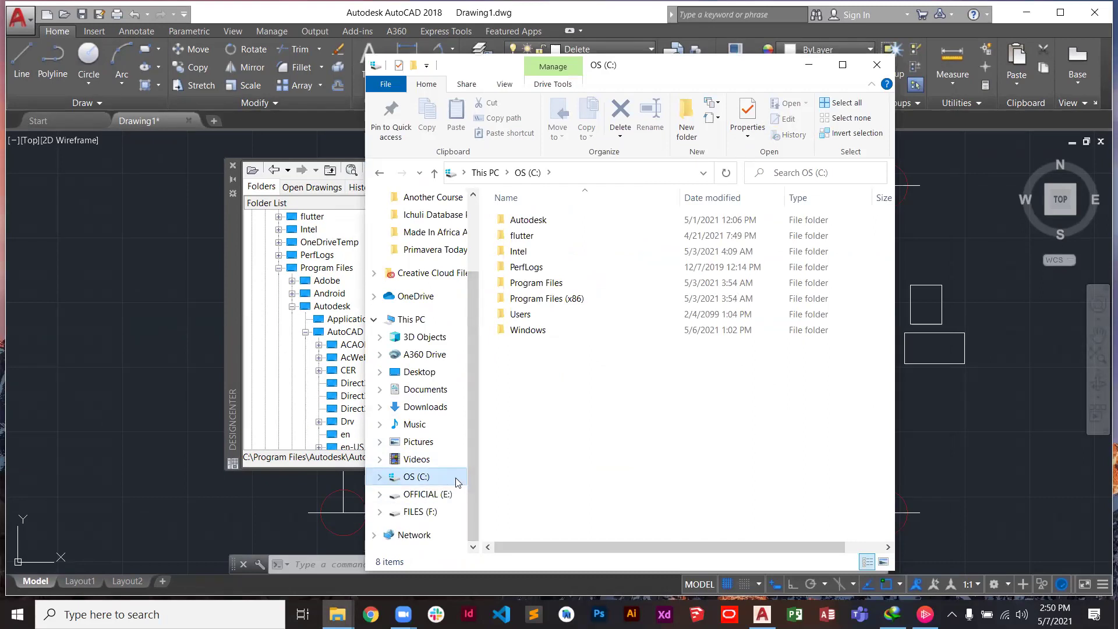
double_click(556, 284)
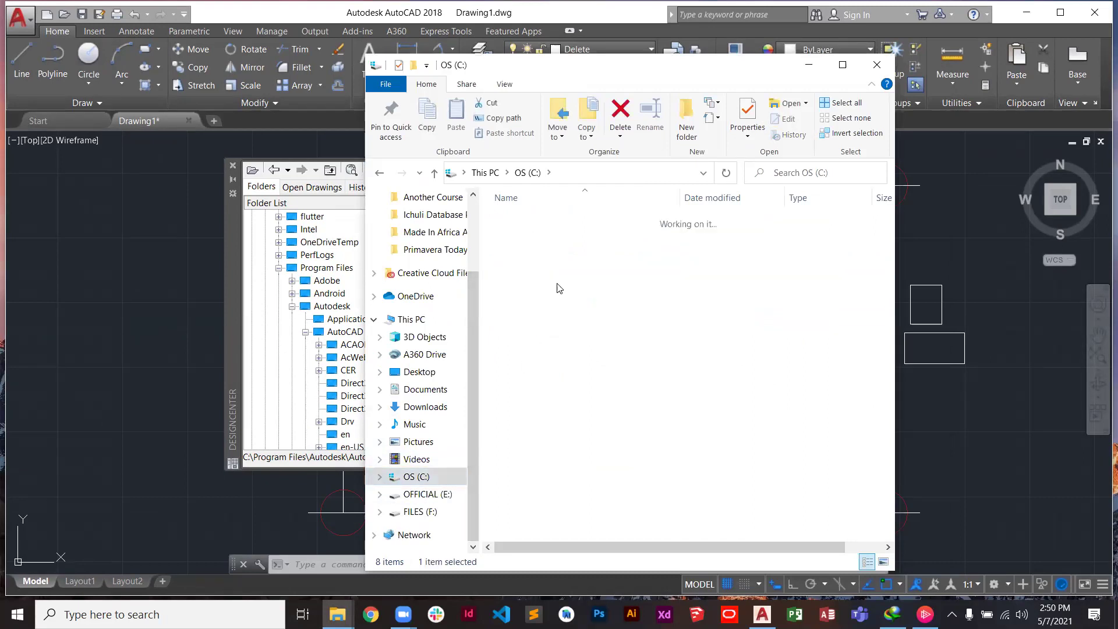
double_click(564, 252)
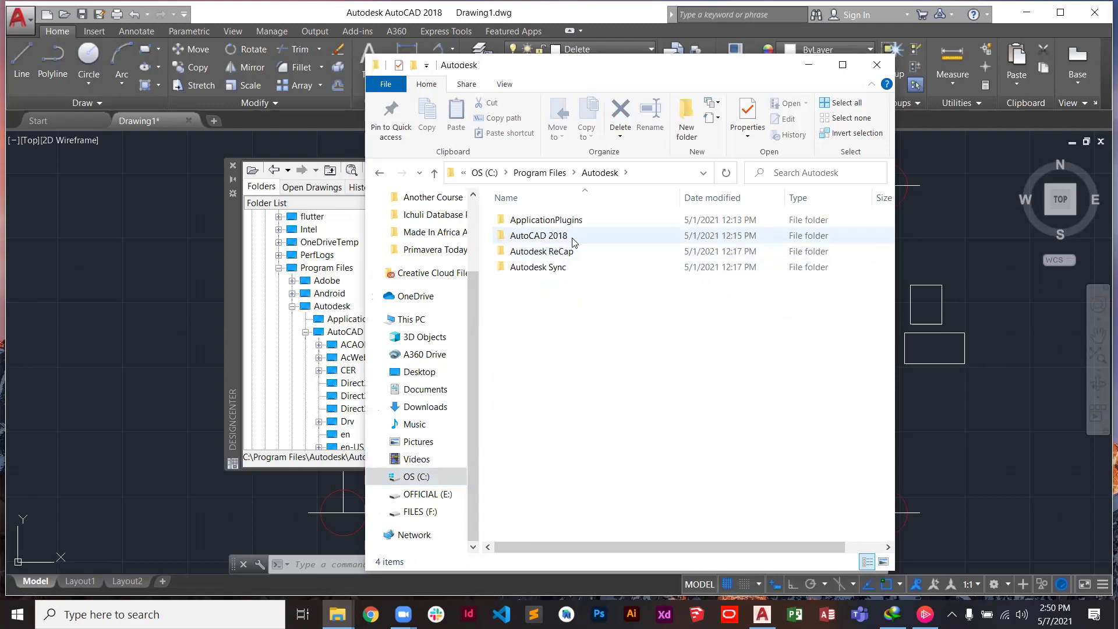
mouse_move(574, 241)
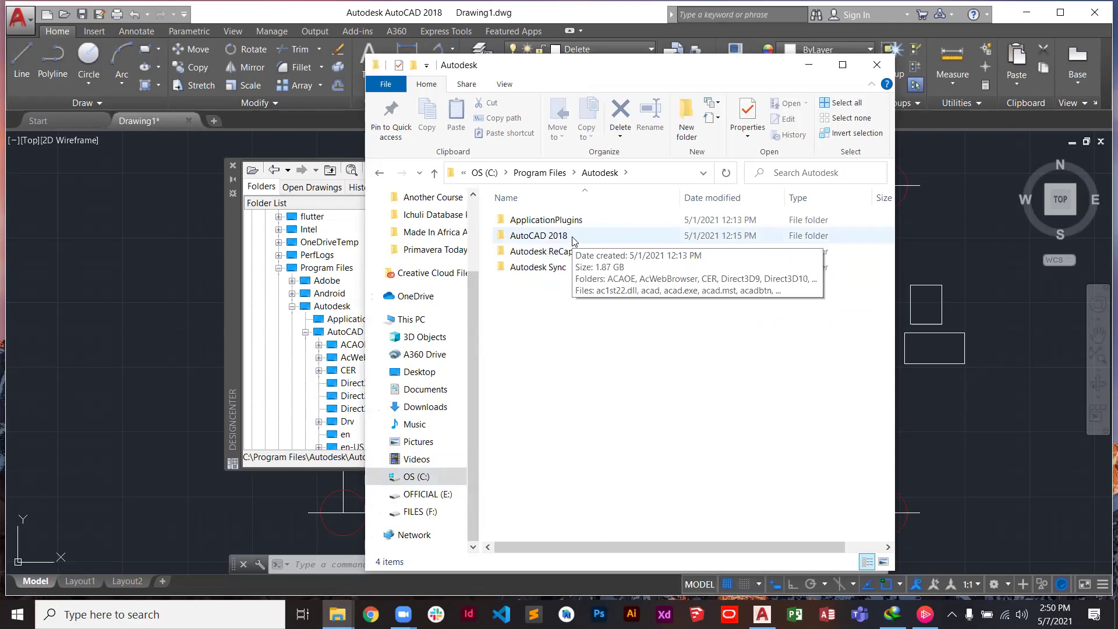
double_click(559, 236)
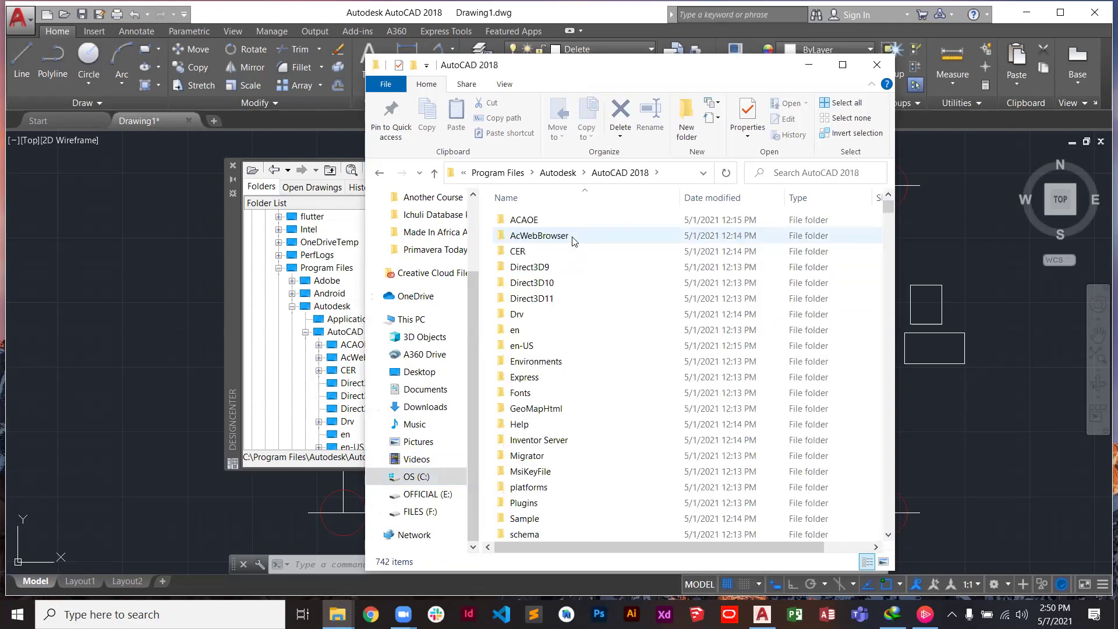
Open the Sample\en-us\DesignCenter folder to view its sample drawings, and minimize File Explorer to return to AutoCAD
double_click(563, 341)
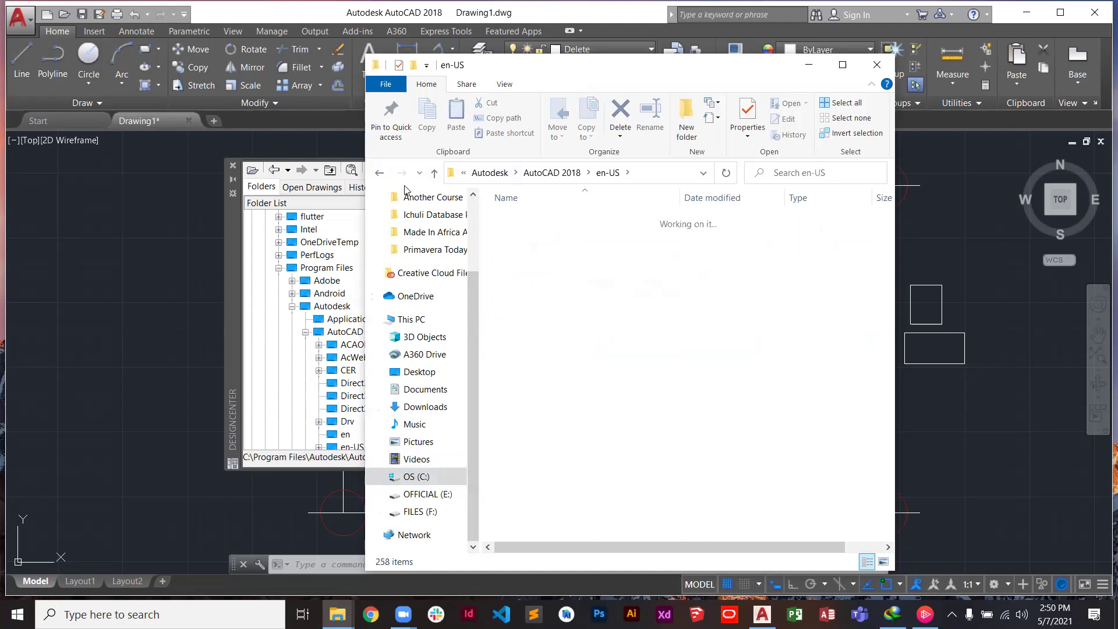
click(379, 172)
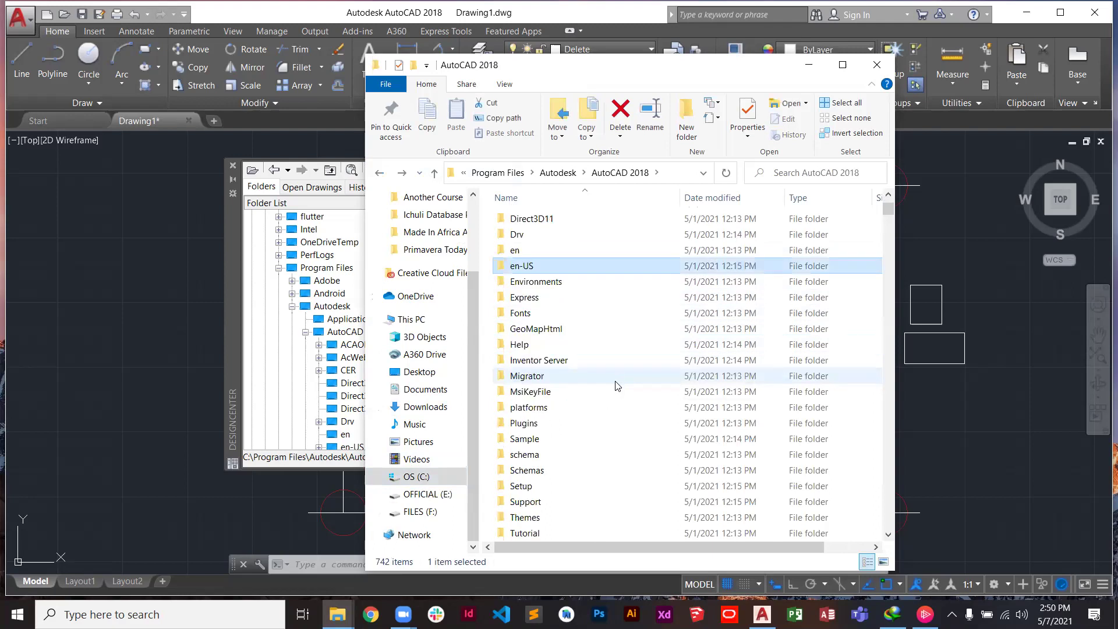
scroll(617, 386, down, 3)
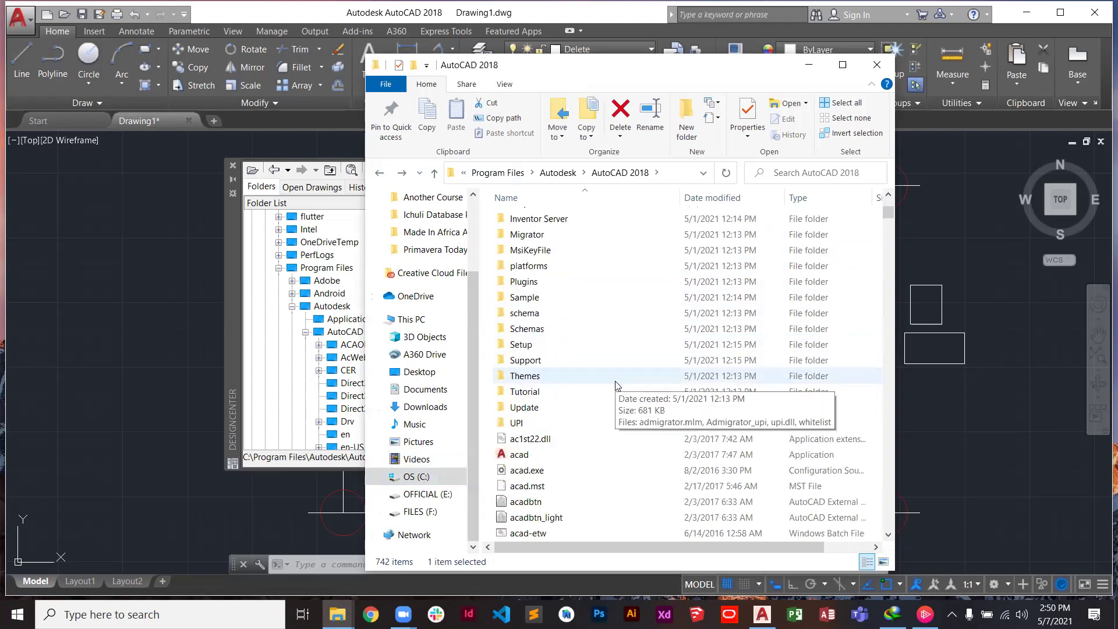
double_click(604, 296)
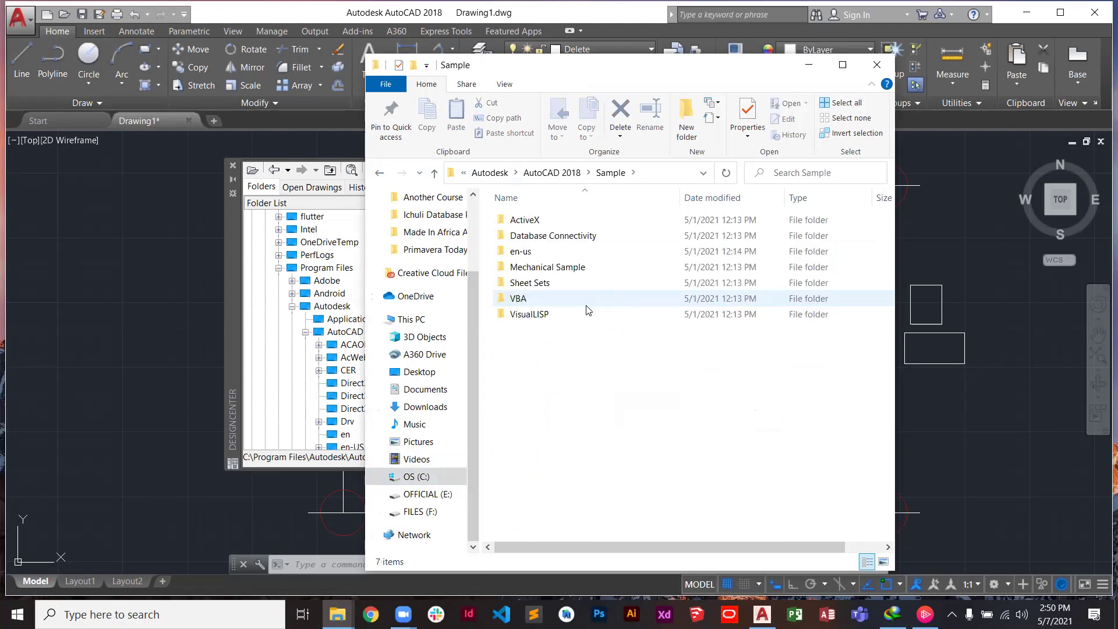
double_click(559, 257)
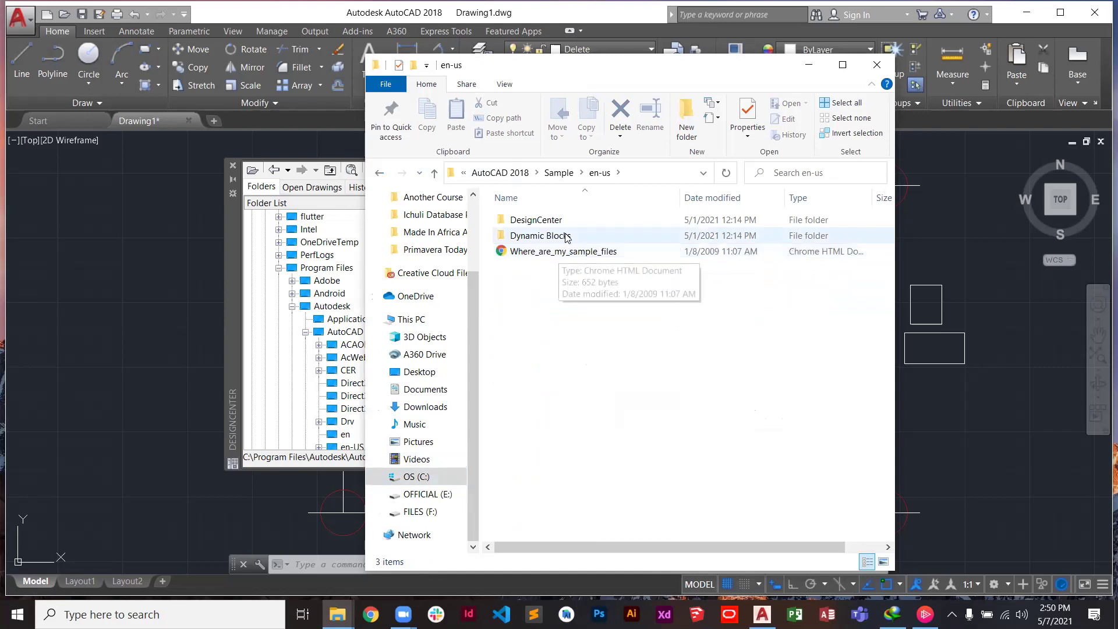
double_click(571, 223)
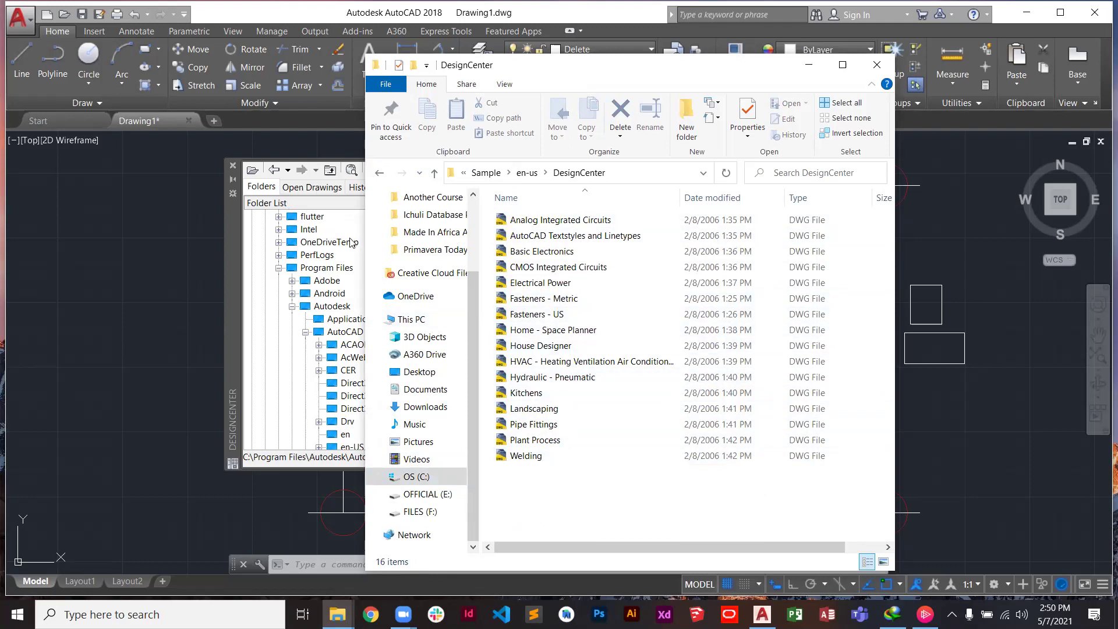
click(809, 64)
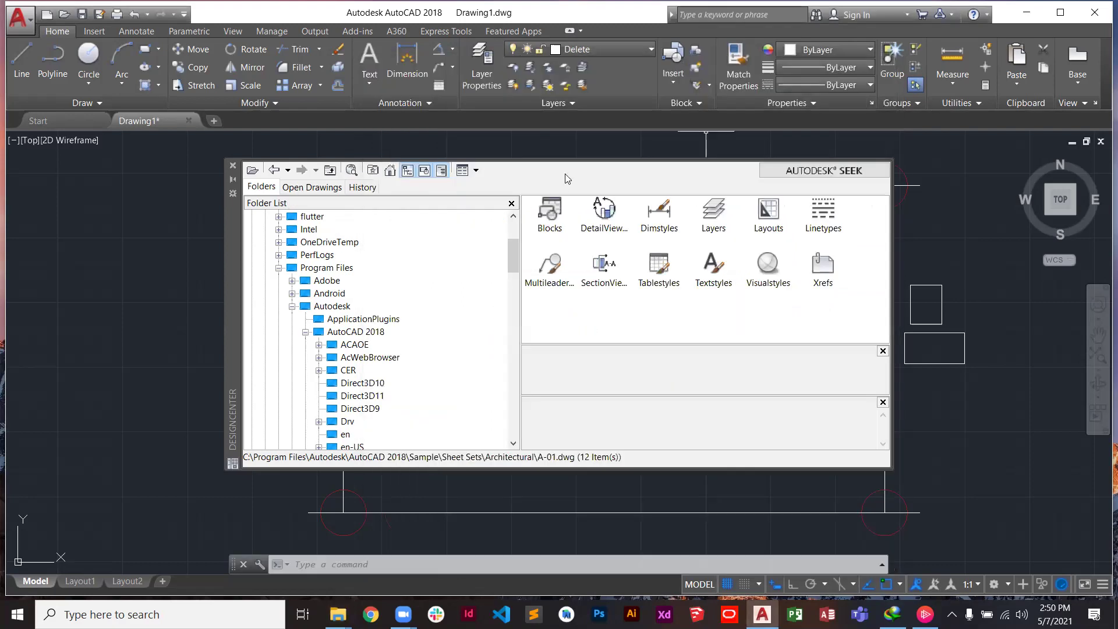
Browse the DesignCenter folder tree from Program Files through Autodesk\AutoCAD 2018\Sample\en-us to the DesignCenter folder's sample drawings
click(279, 269)
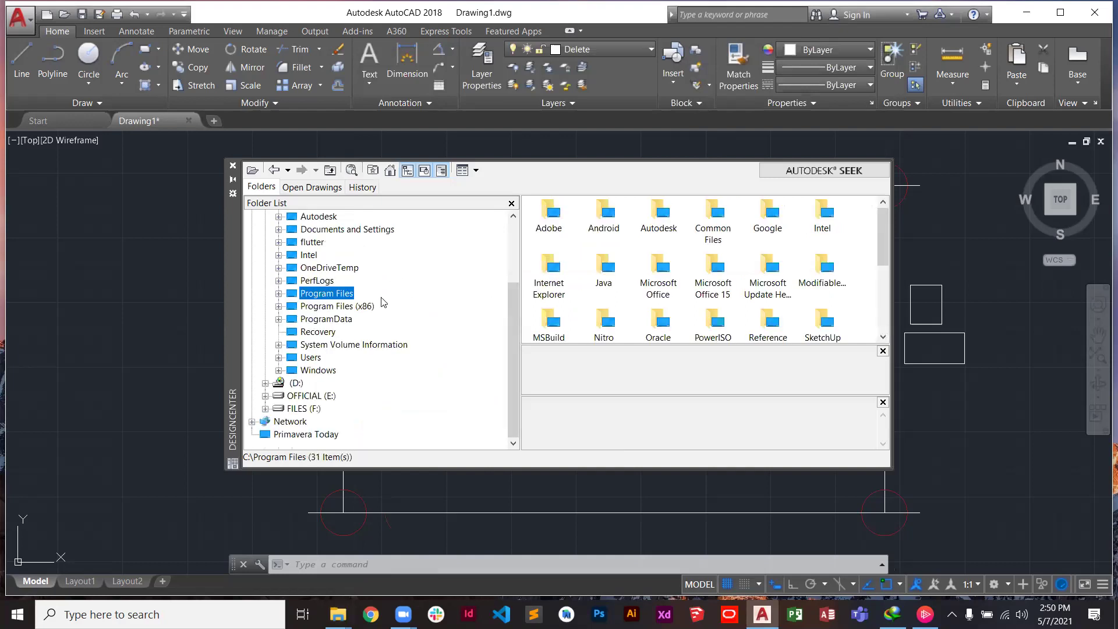
click(279, 293)
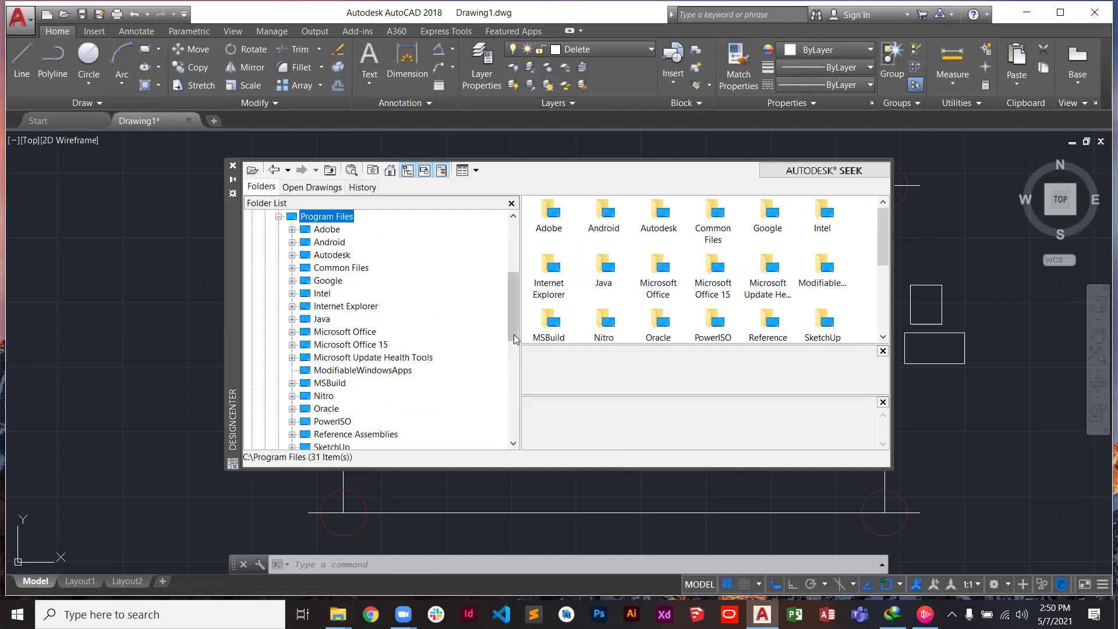
click(292, 255)
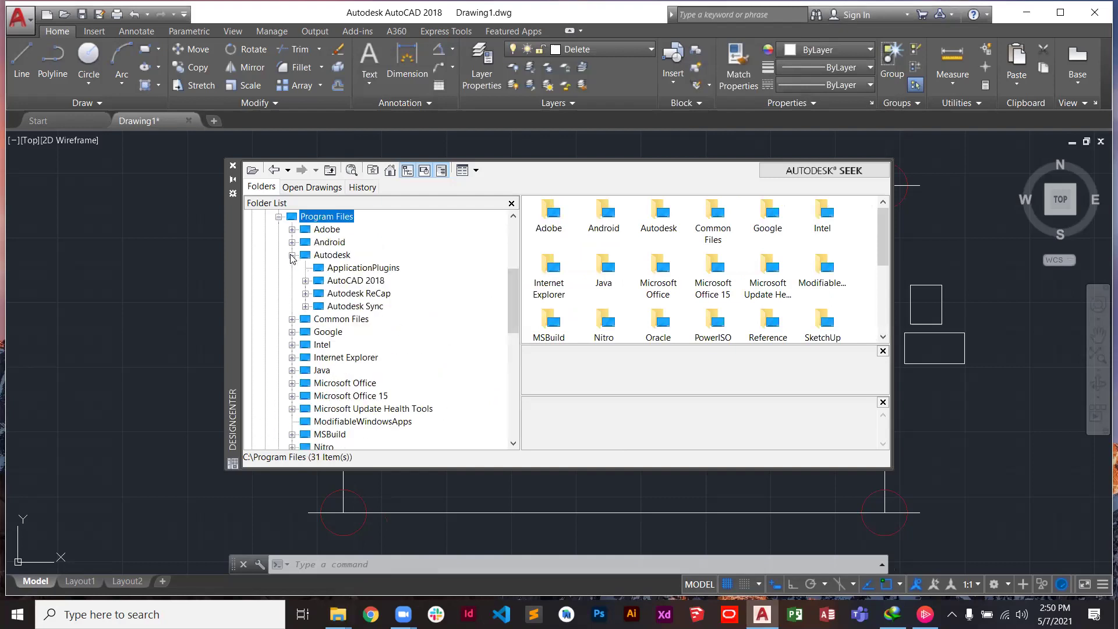
click(305, 280)
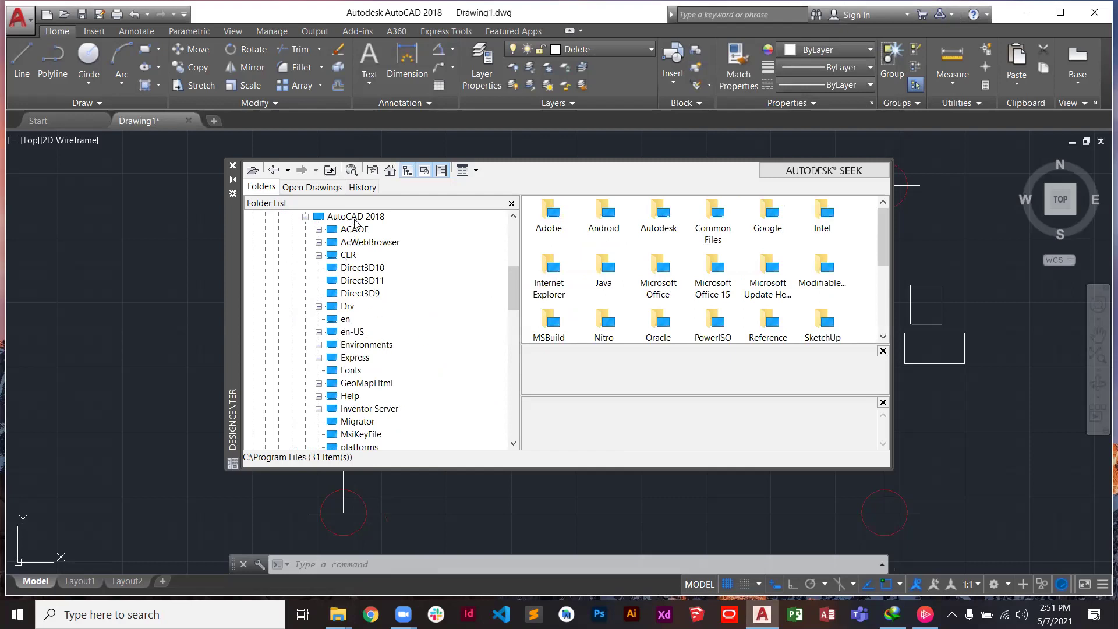
scroll(517, 282, down, 2)
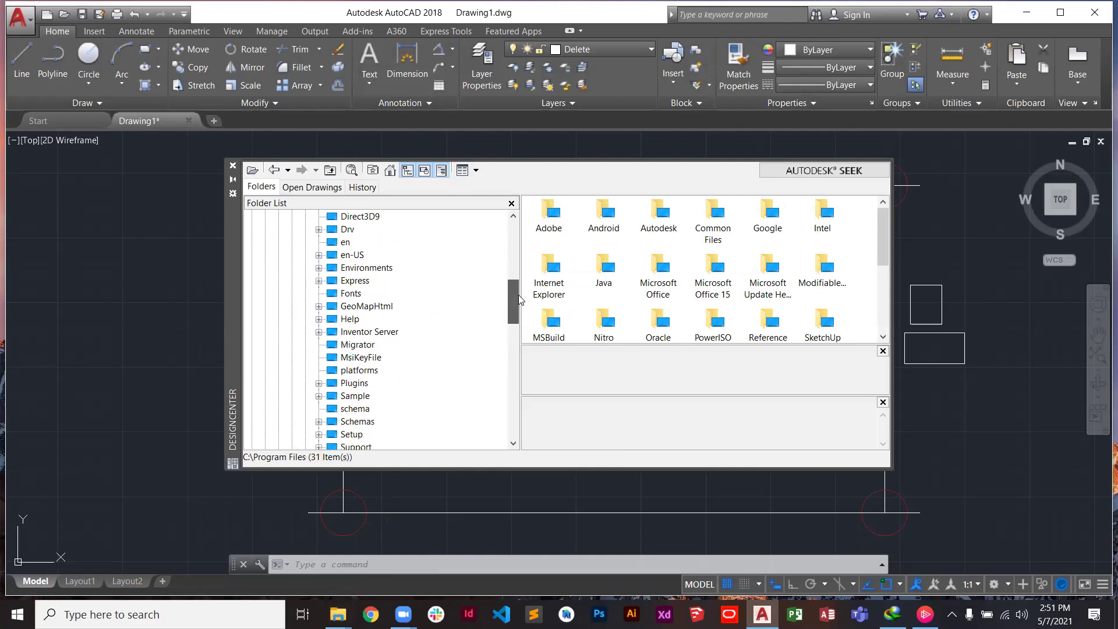
click(319, 396)
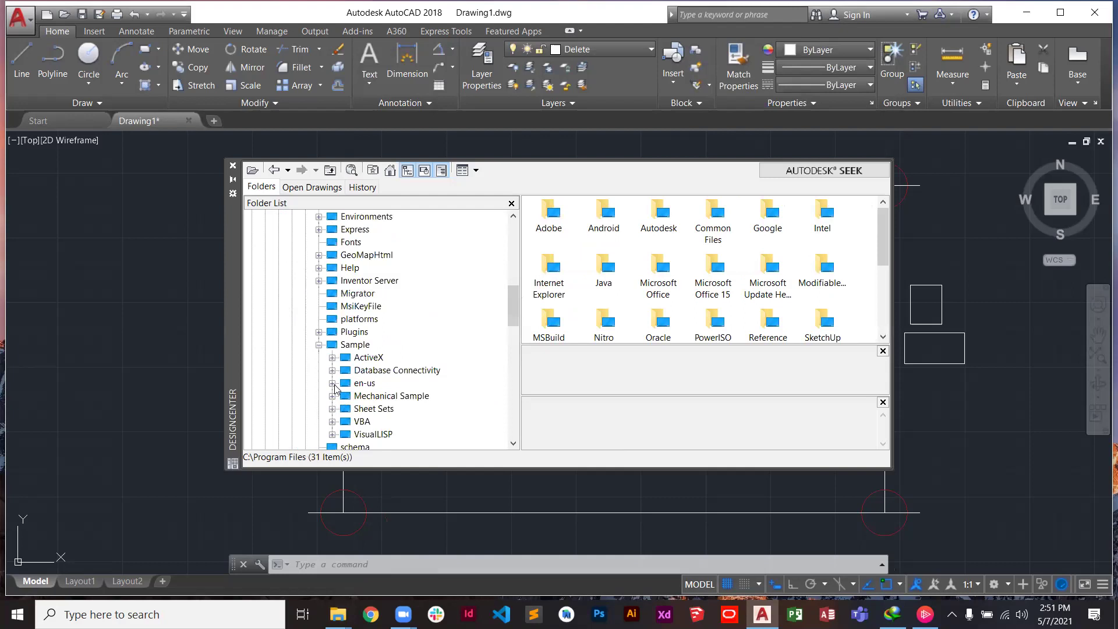
click(332, 383)
click(346, 396)
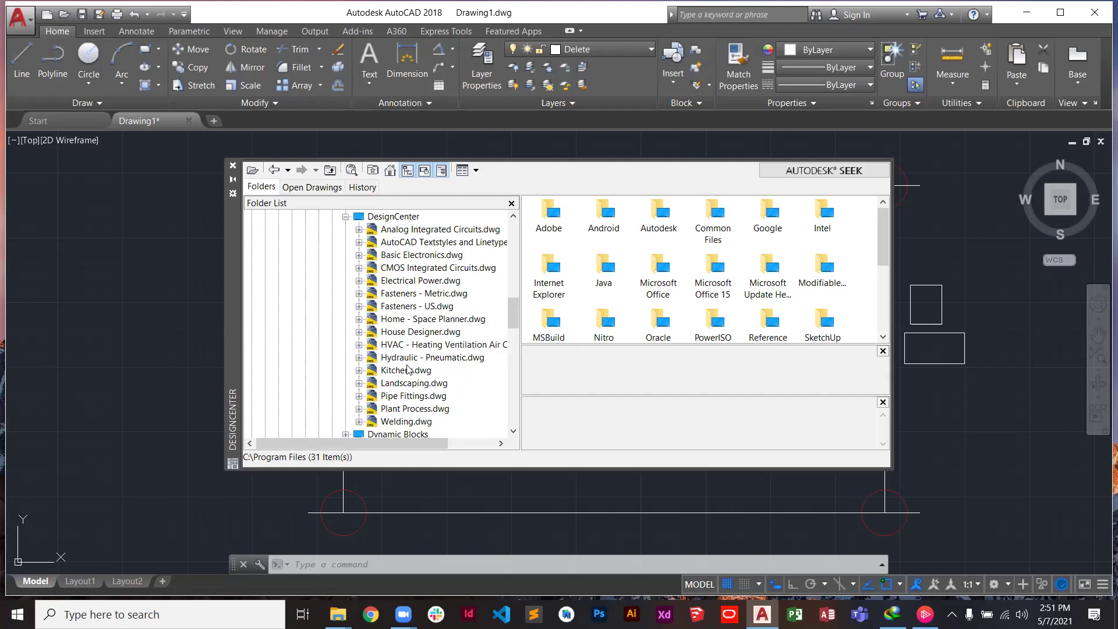
Expand Kitchens.dwg in the folder tree, display its Blocks and look through the available kitchen blocks
click(359, 370)
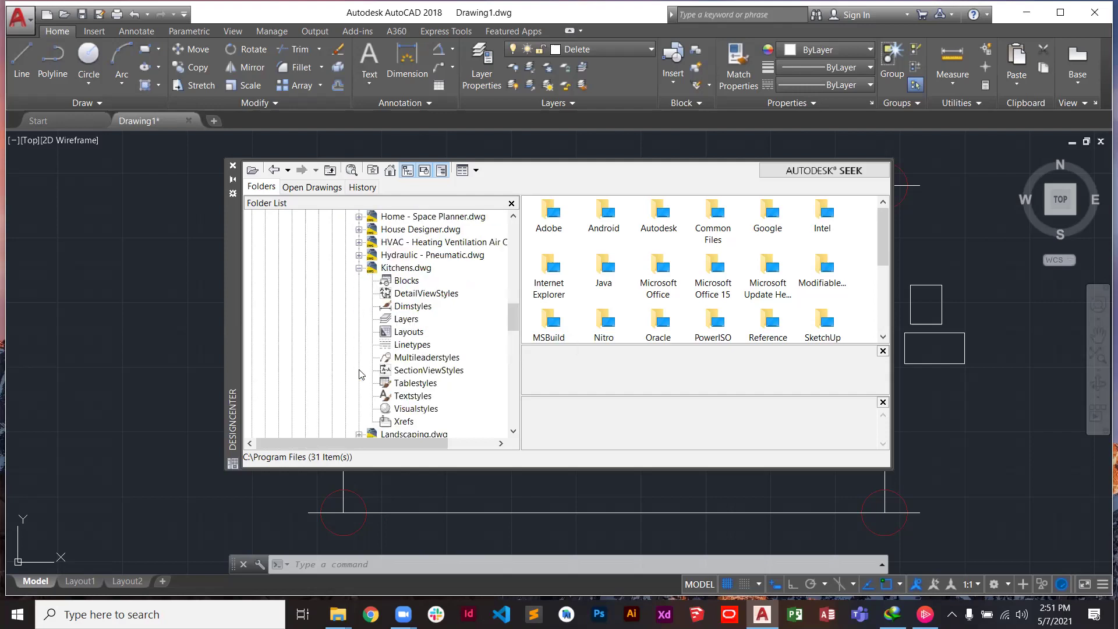
click(408, 280)
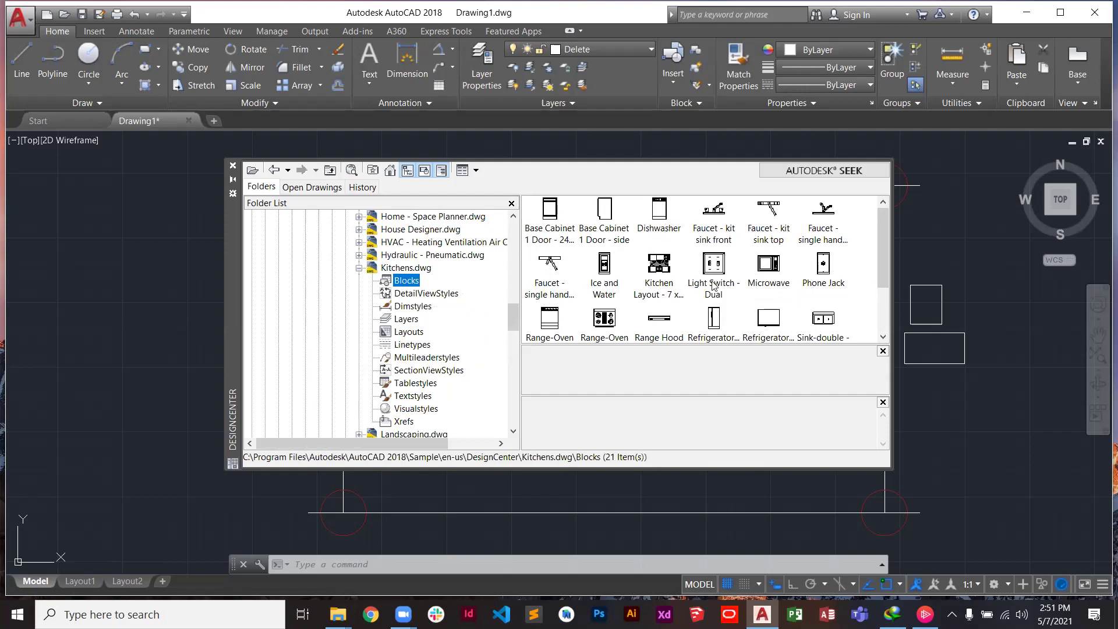
scroll(641, 270, down, 3)
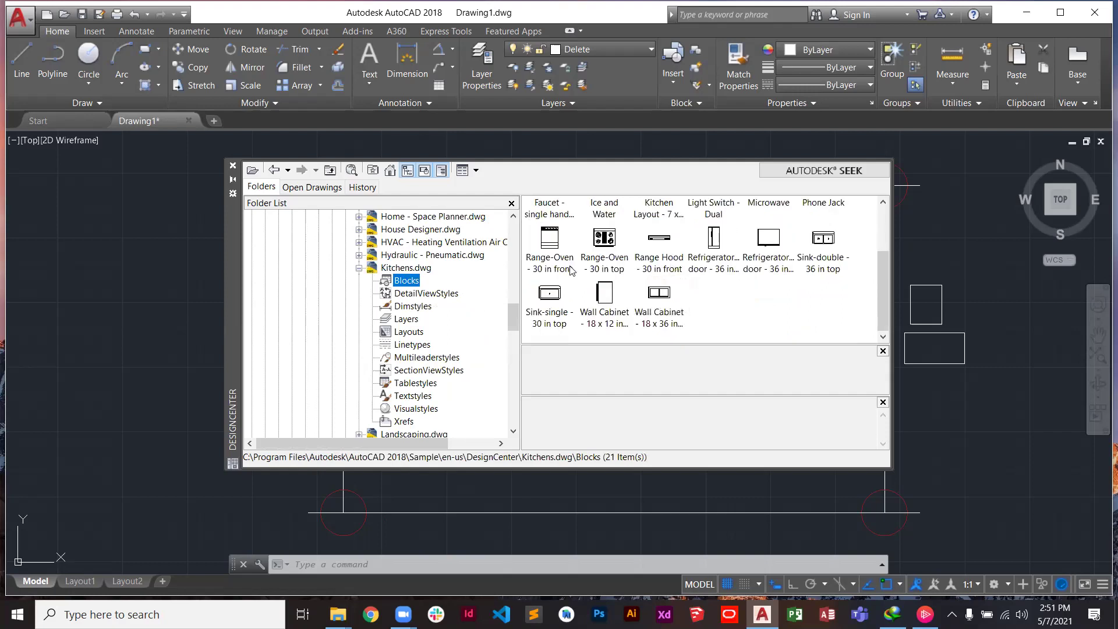
scroll(704, 299, up, 3)
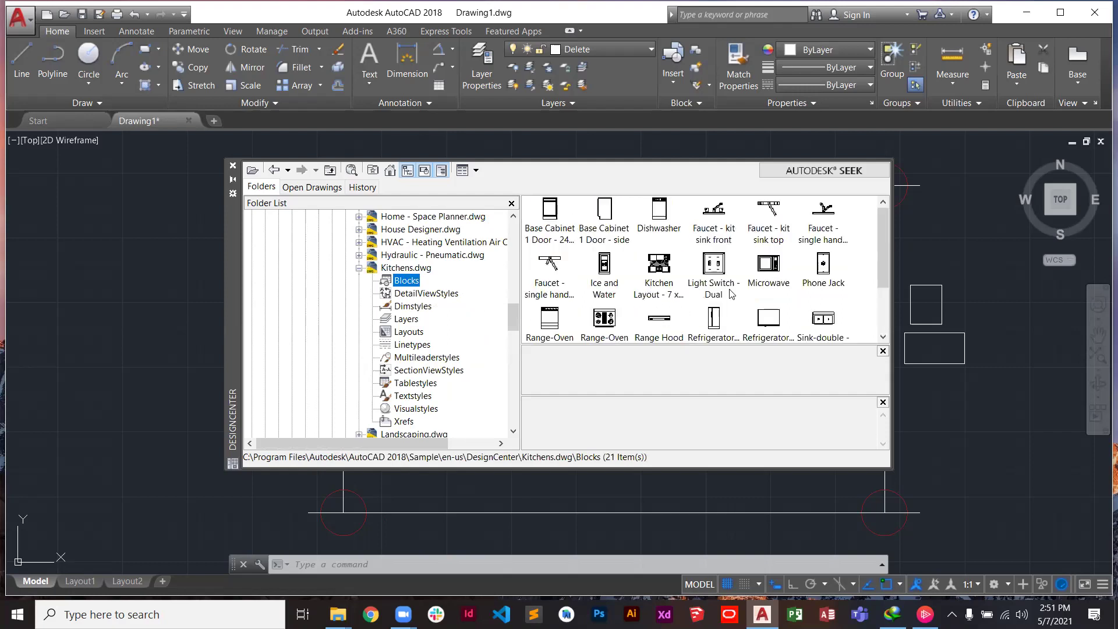
Insert the Microwave block with its insertion point and scale specified on screen, picking the opposite corner to scale it
double_click(769, 265)
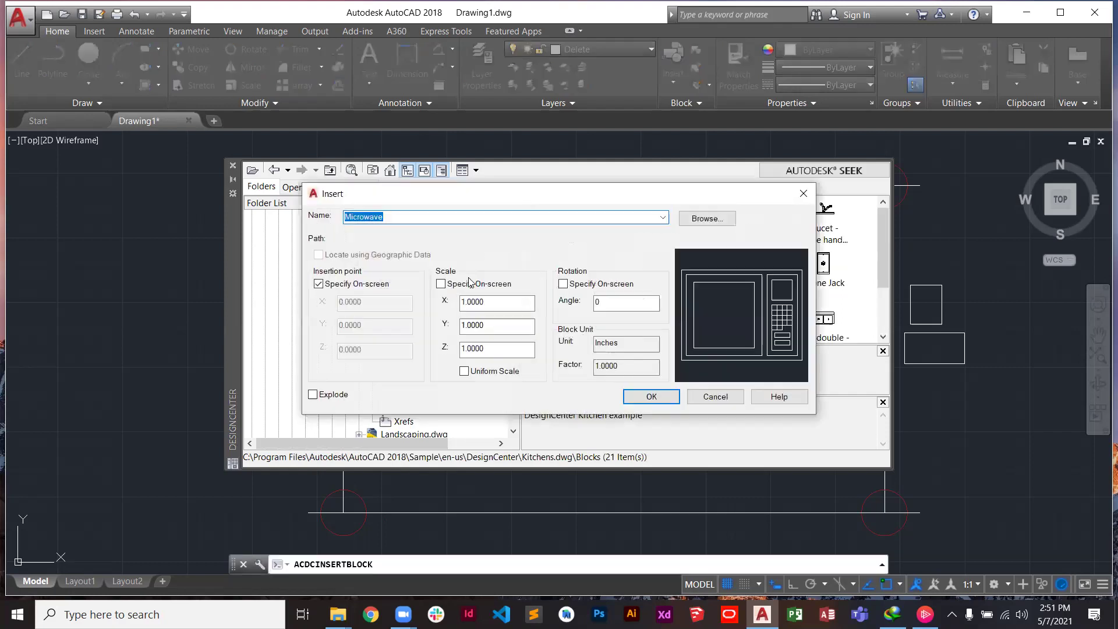
click(443, 284)
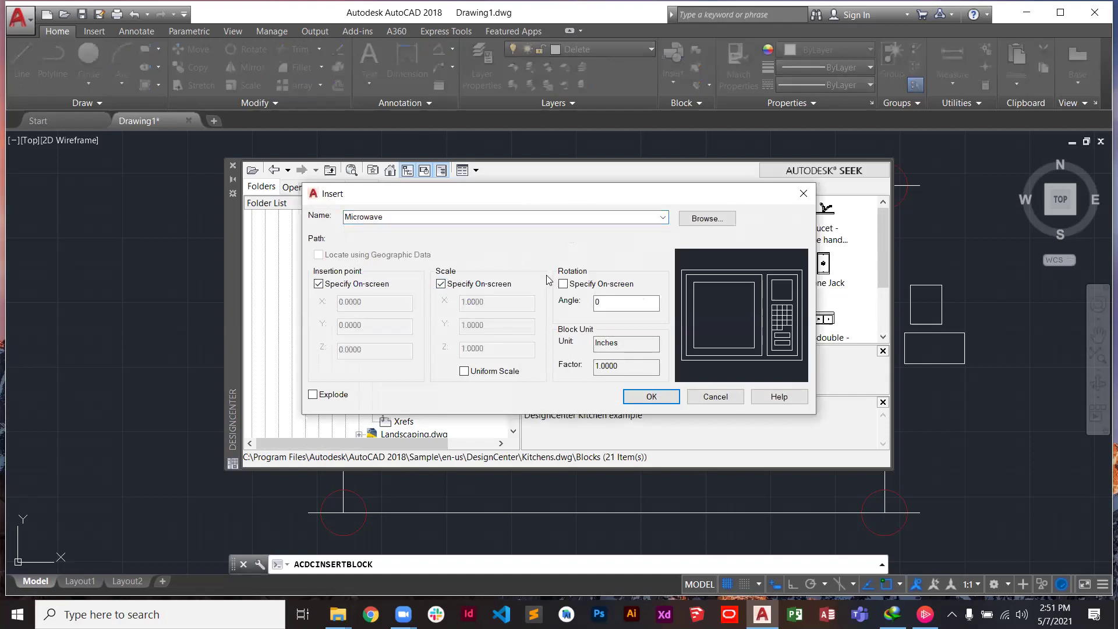
double_click(429, 218)
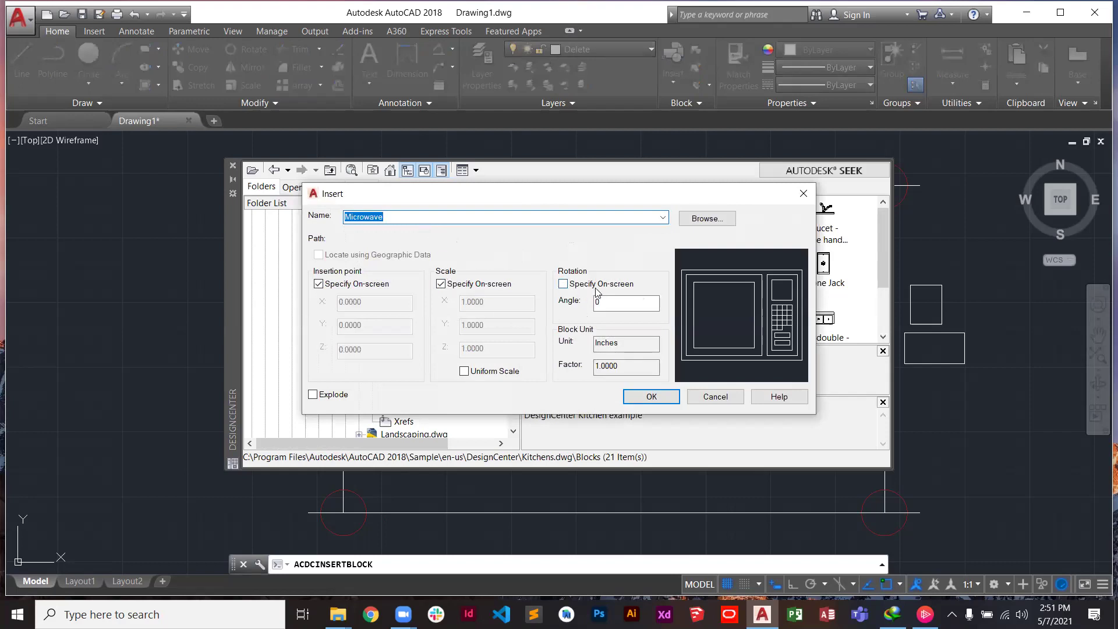
click(652, 398)
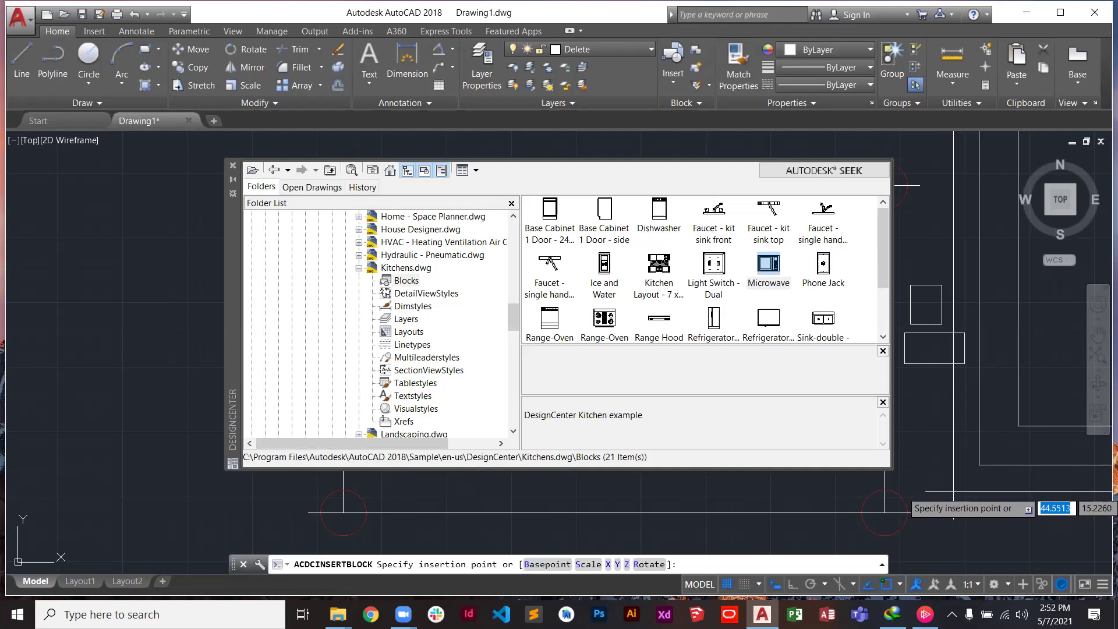
click(954, 491)
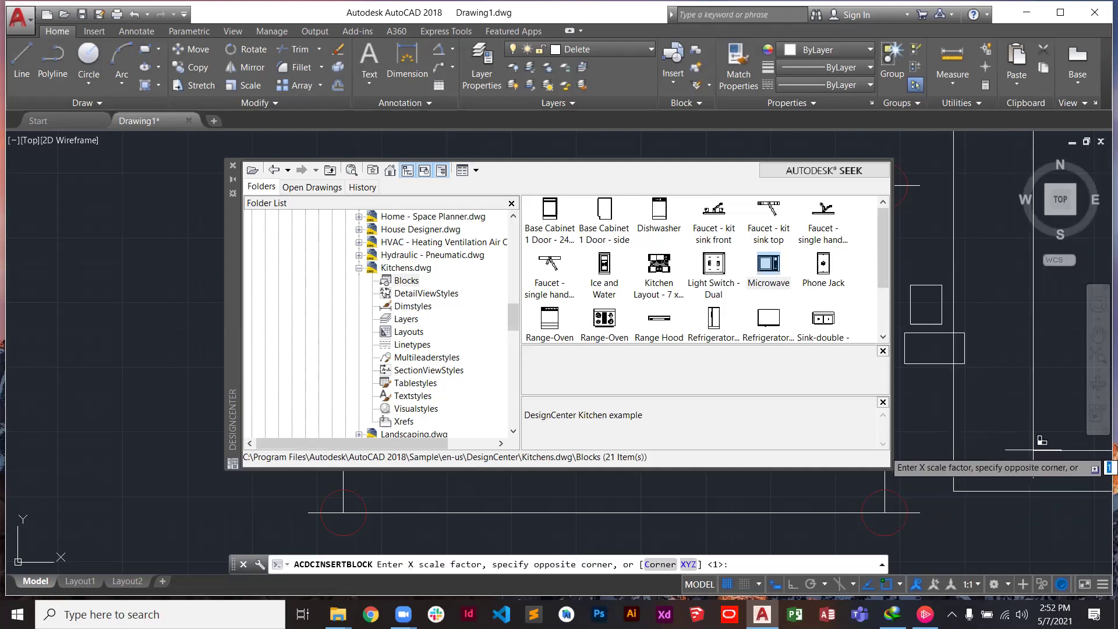
scroll(1036, 447, down, 2)
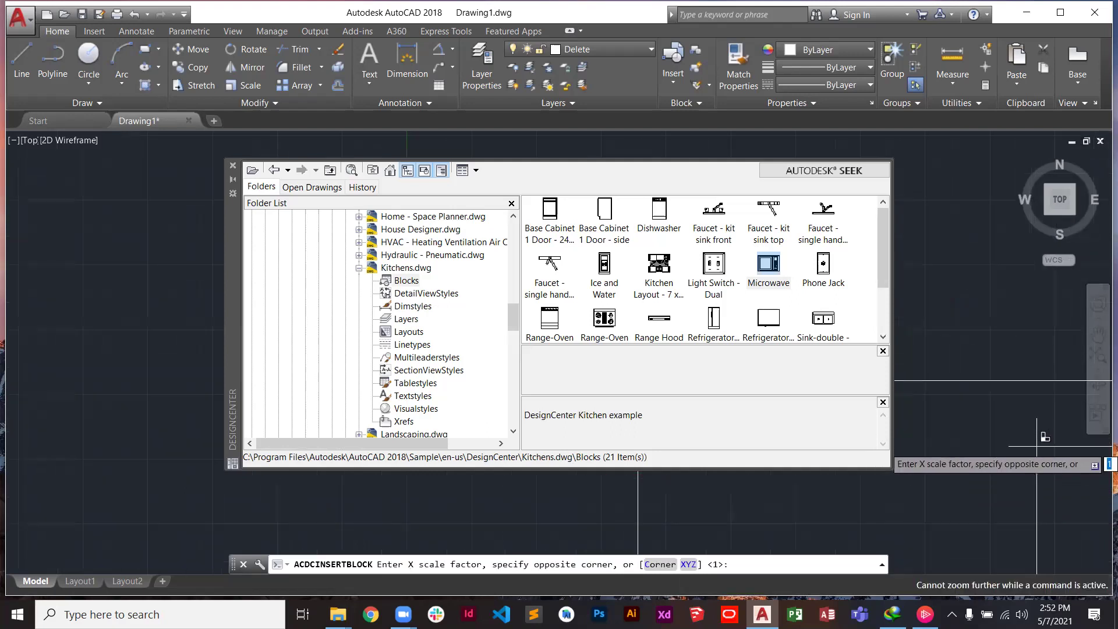
scroll(992, 339, down, 2)
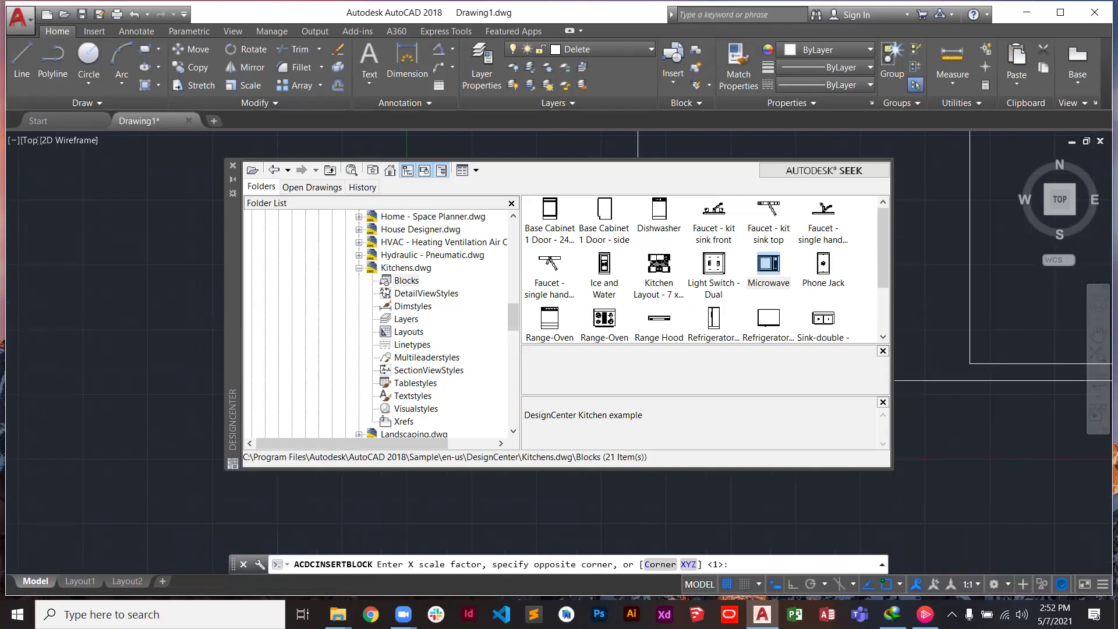
click(971, 364)
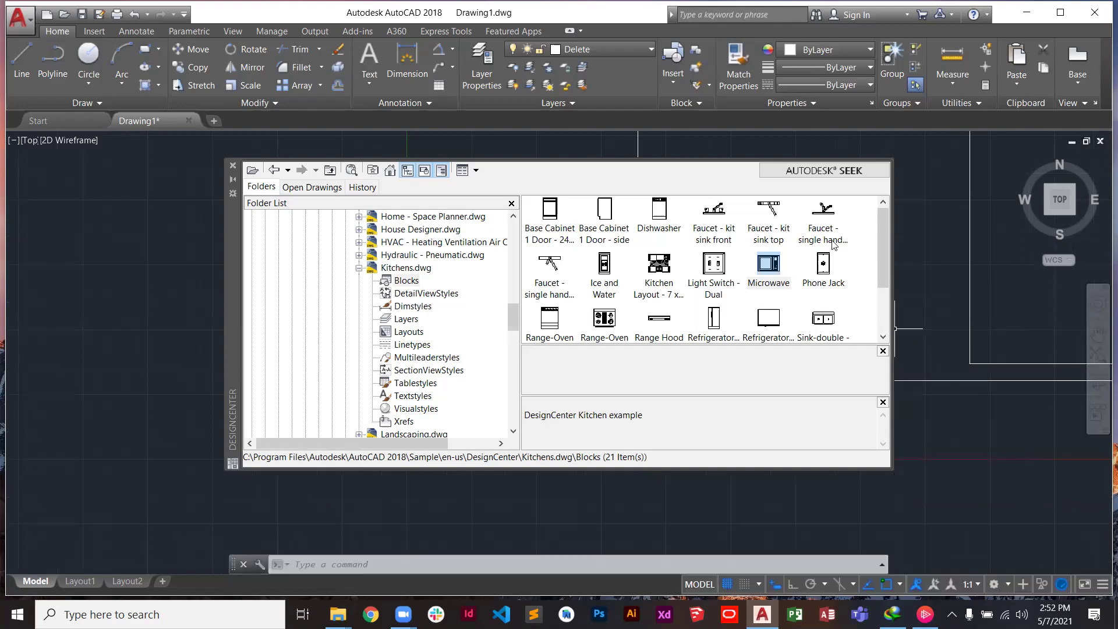
Close DesignCenter and delete the oversized Microwave block from the drawing
click(233, 168)
click(233, 164)
scroll(866, 323, down, 1)
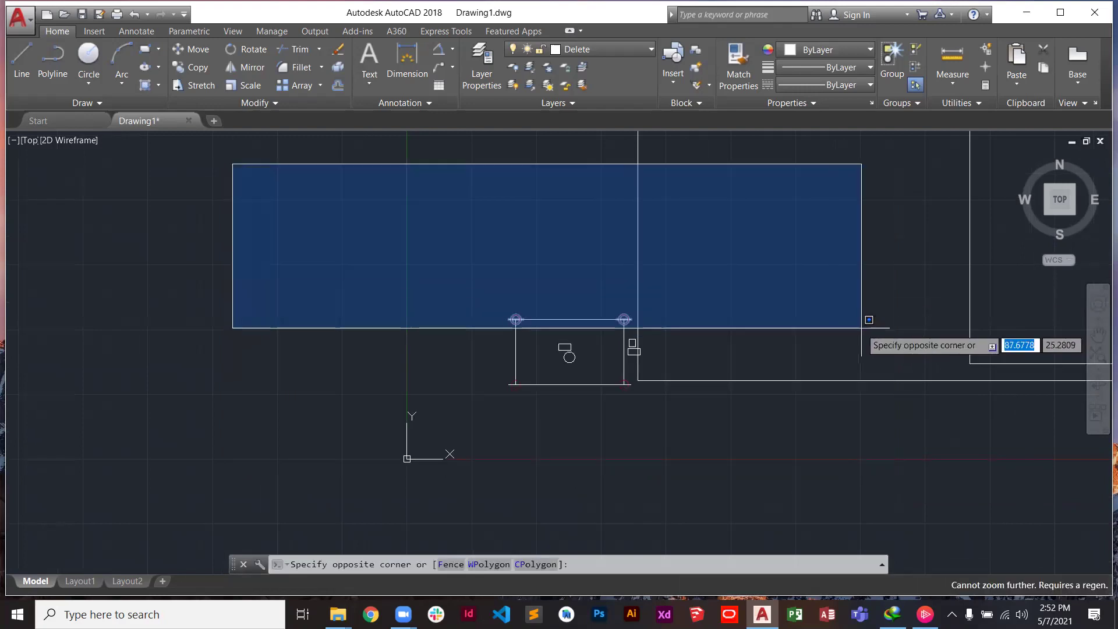
click(781, 299)
scroll(781, 300, down, 4)
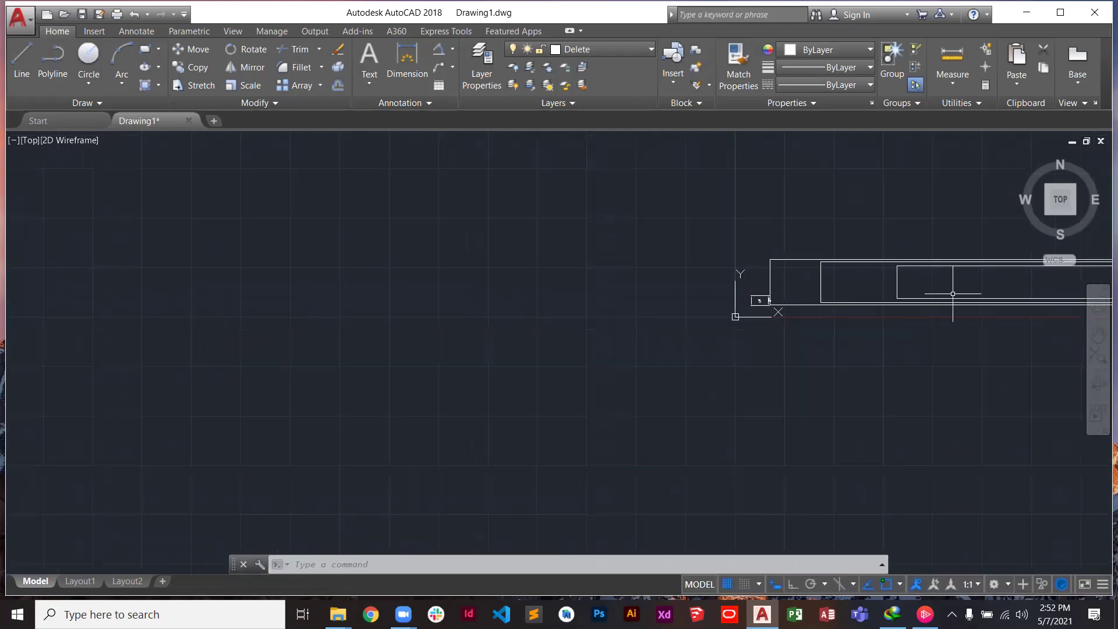
mouse_move(1002, 255)
middle_down()
mouse_move(571, 137)
mouse_move(559, 274)
middle_up()
scroll(572, 292, up, 4)
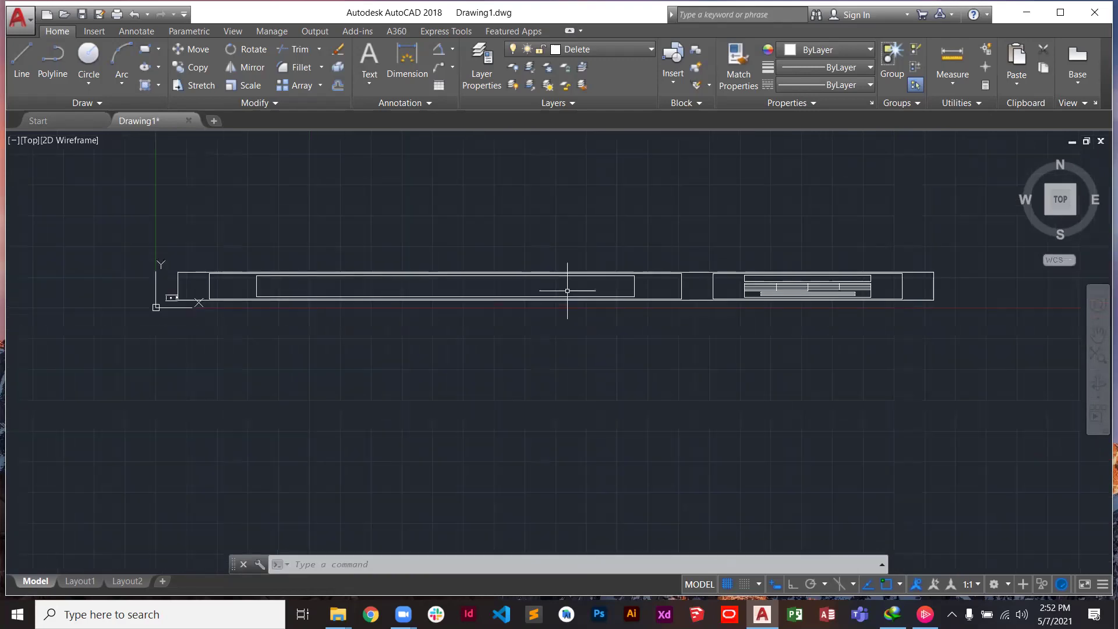
key(Delete)
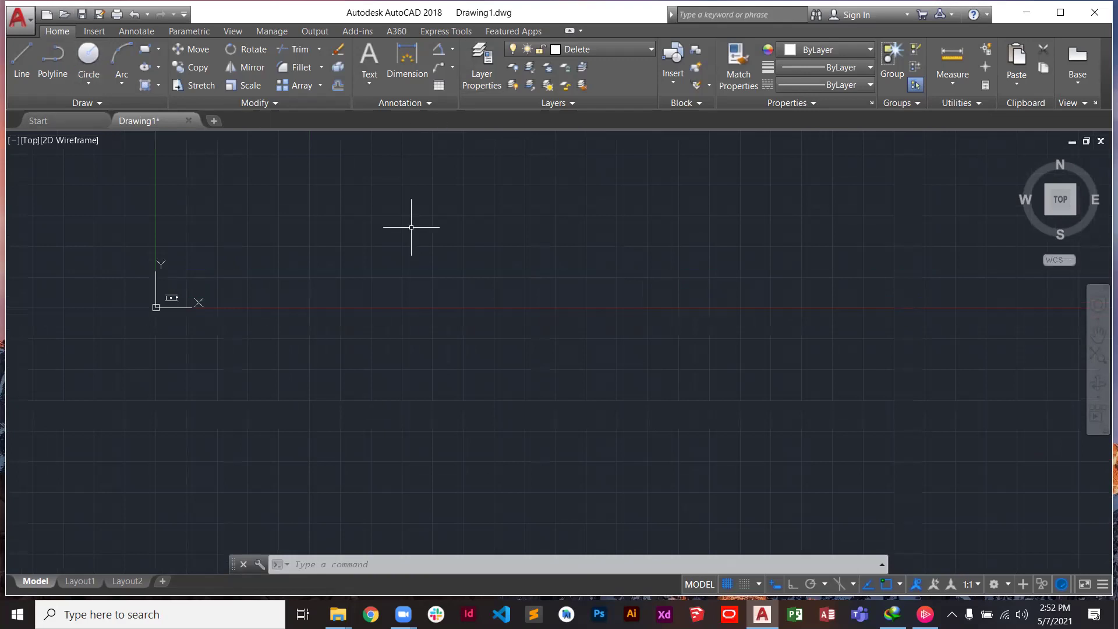
Reopen DesignCenter with the ADC command and display the Blocks of Kitchens.dwg
text(a)
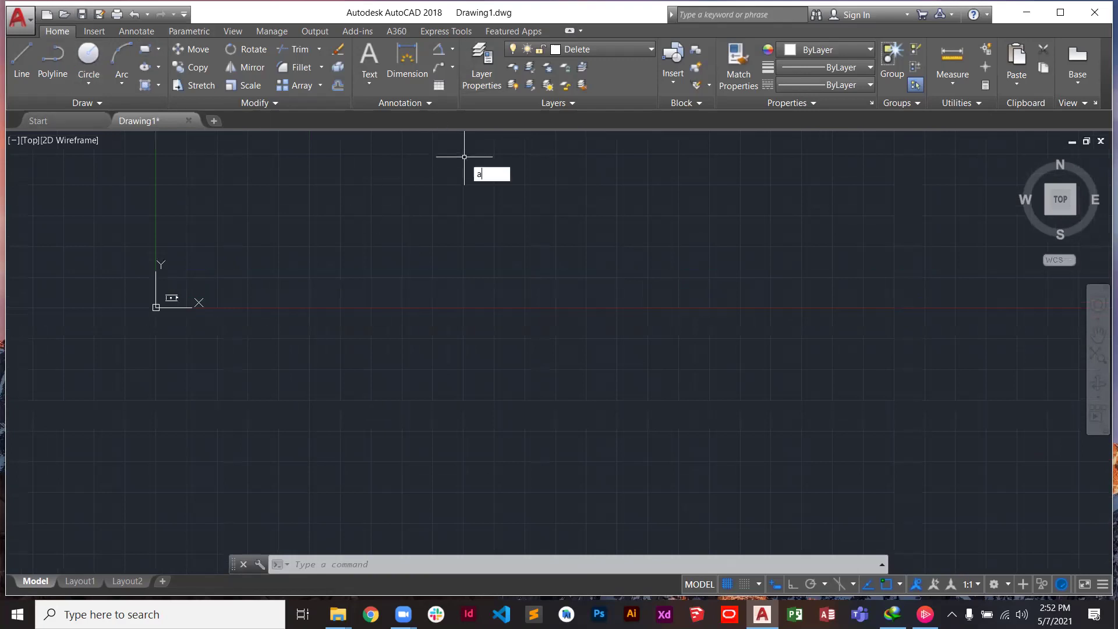
text(dc)
click(523, 208)
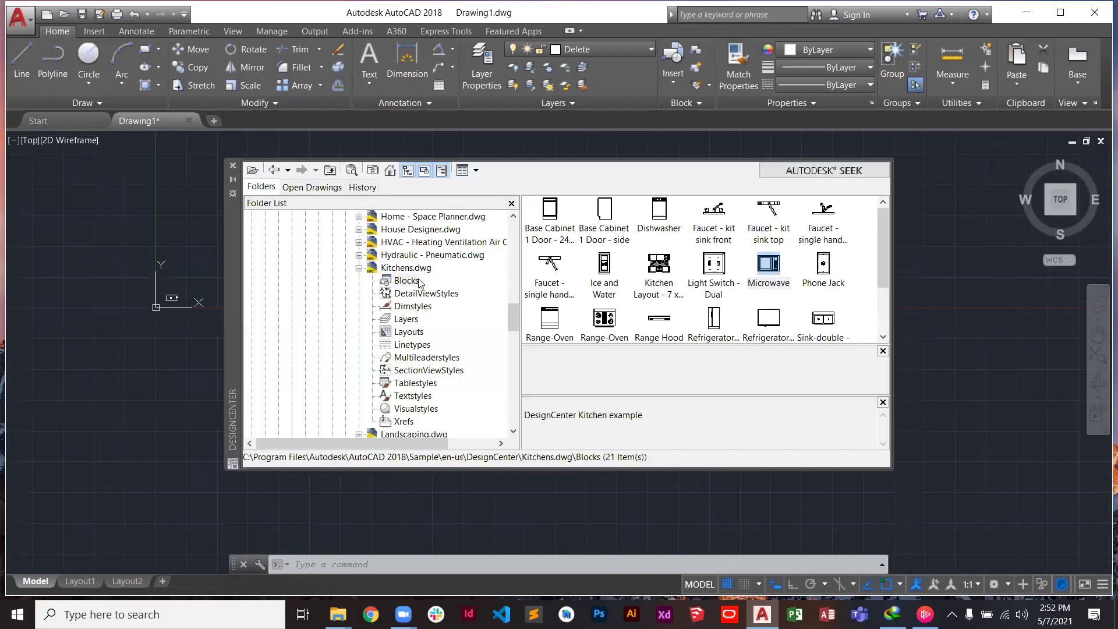
click(415, 281)
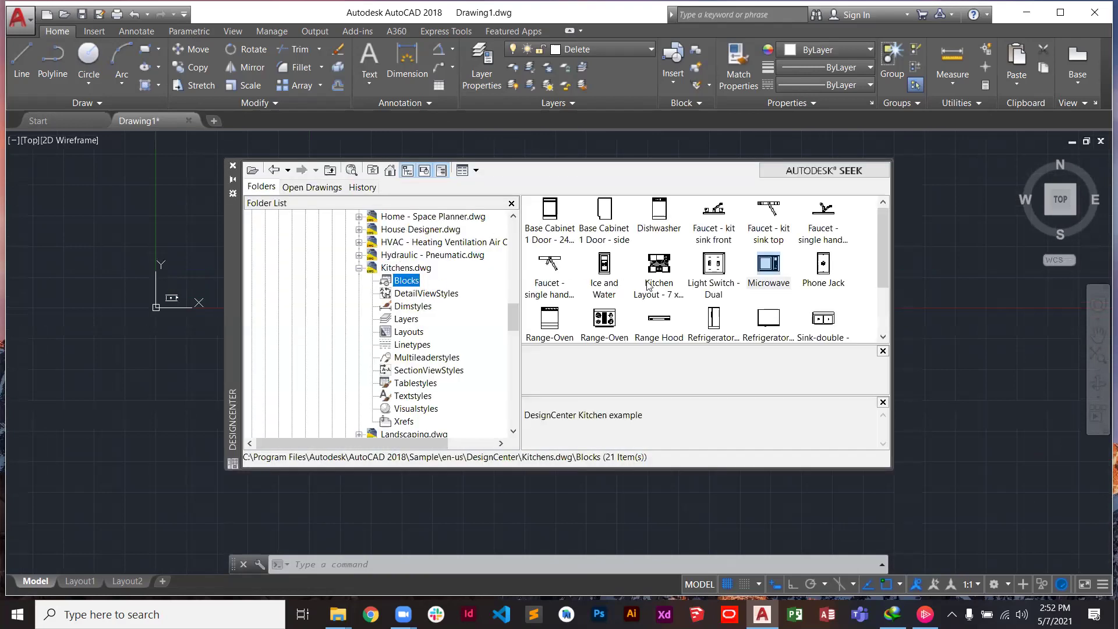
Start inserting the Microwave block with Uniform Scale enabled and its insertion point and scale specified on screen
click(767, 277)
double_click(767, 277)
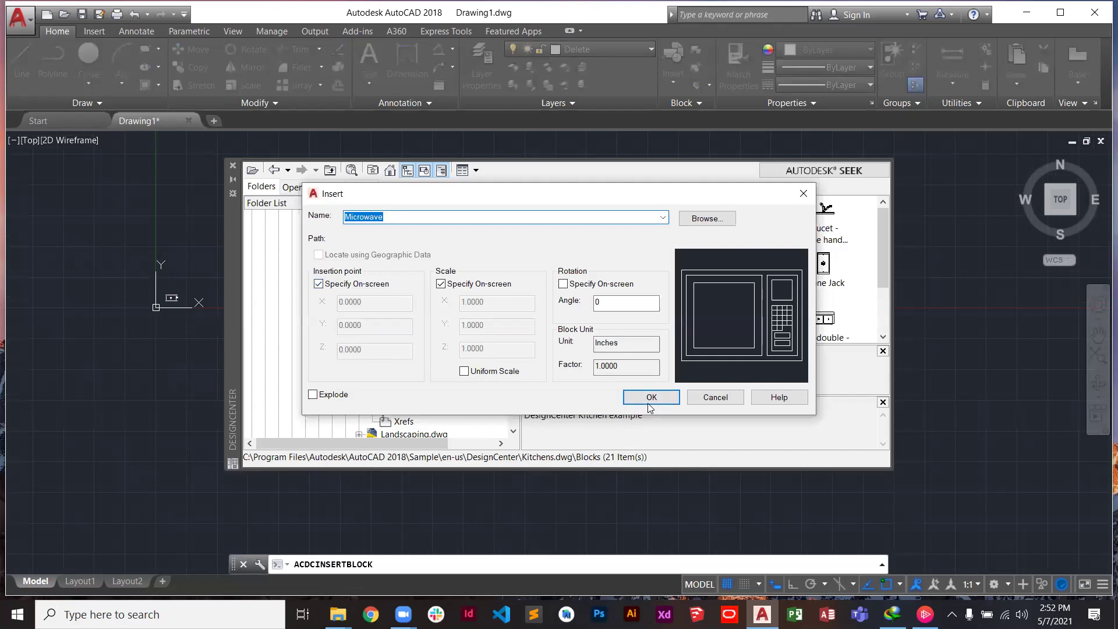
click(464, 371)
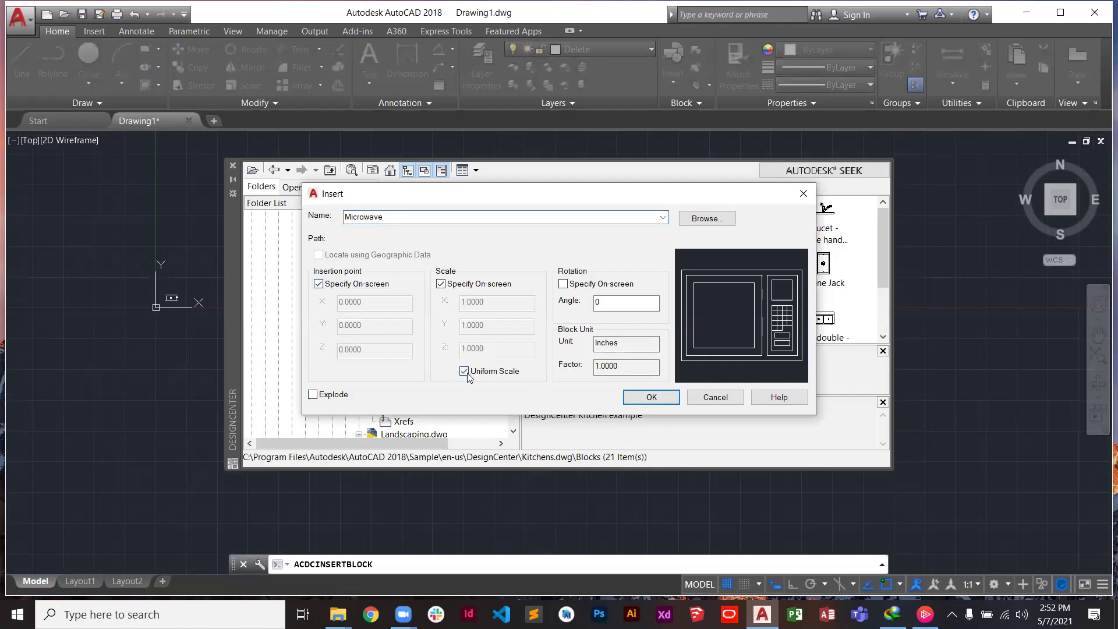
click(651, 398)
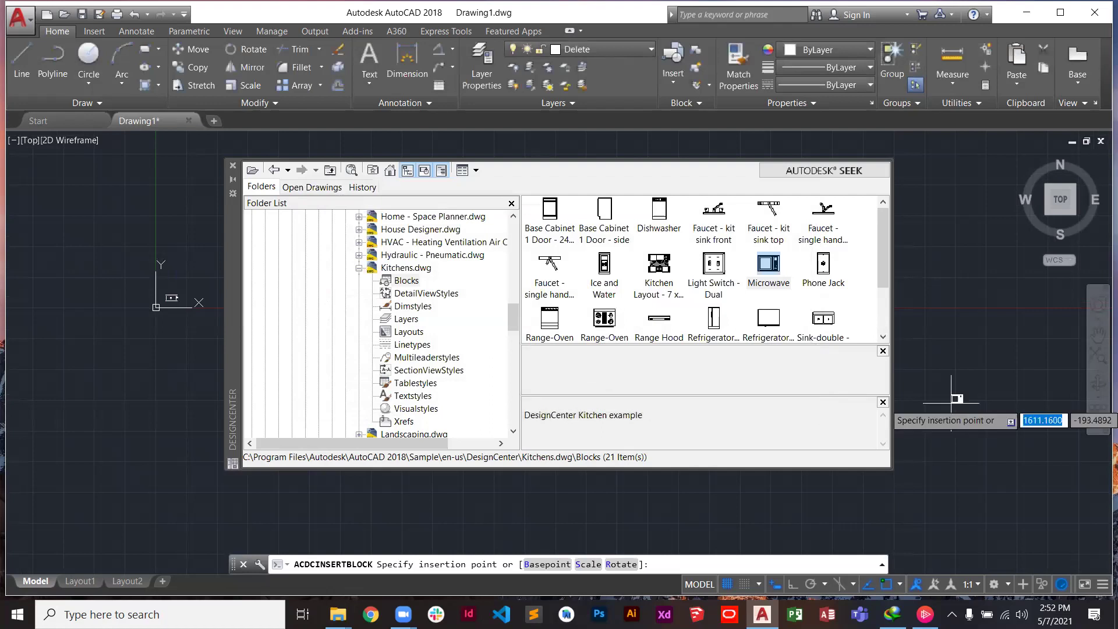
Close DesignCenter, place the microwave beside the existing rectangular block with its scale picked on screen, and select it
click(232, 166)
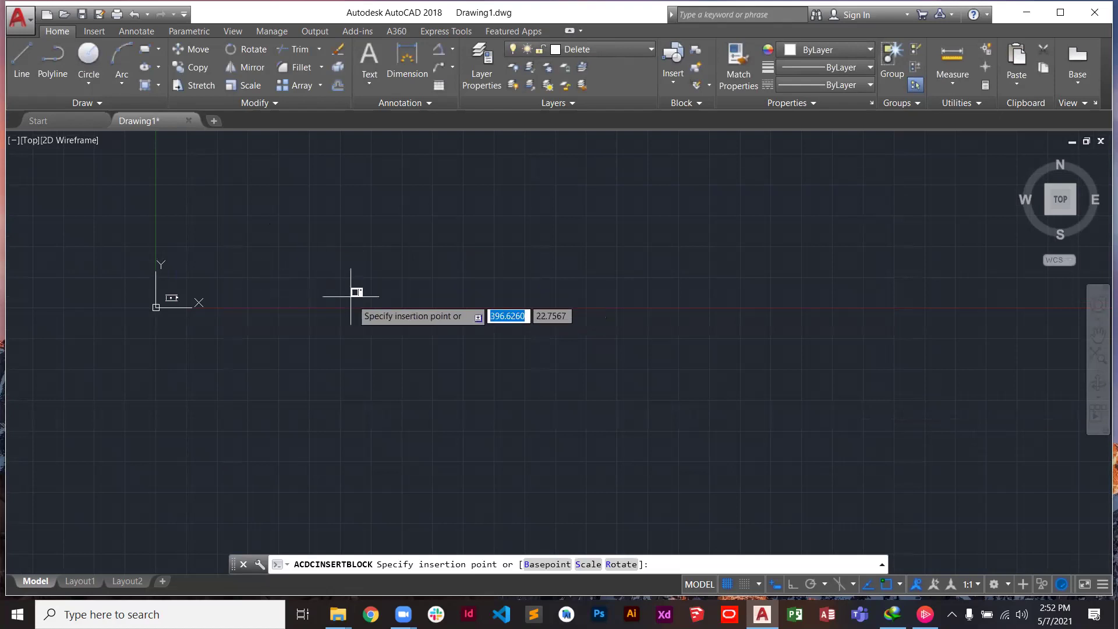
scroll(569, 319, up, 3)
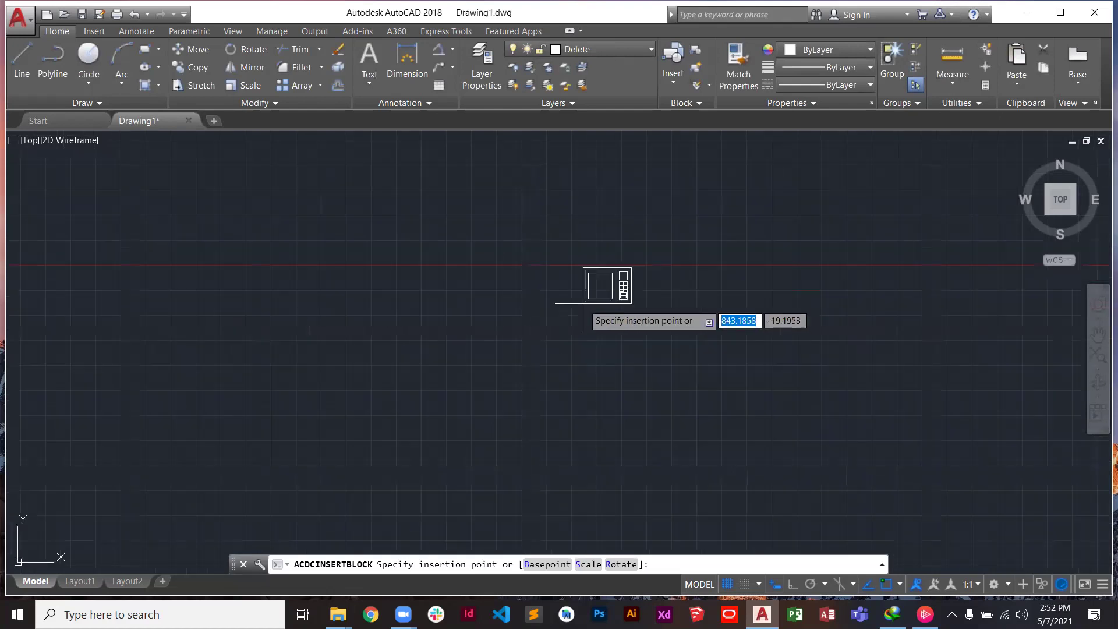
scroll(286, 269, down, 5)
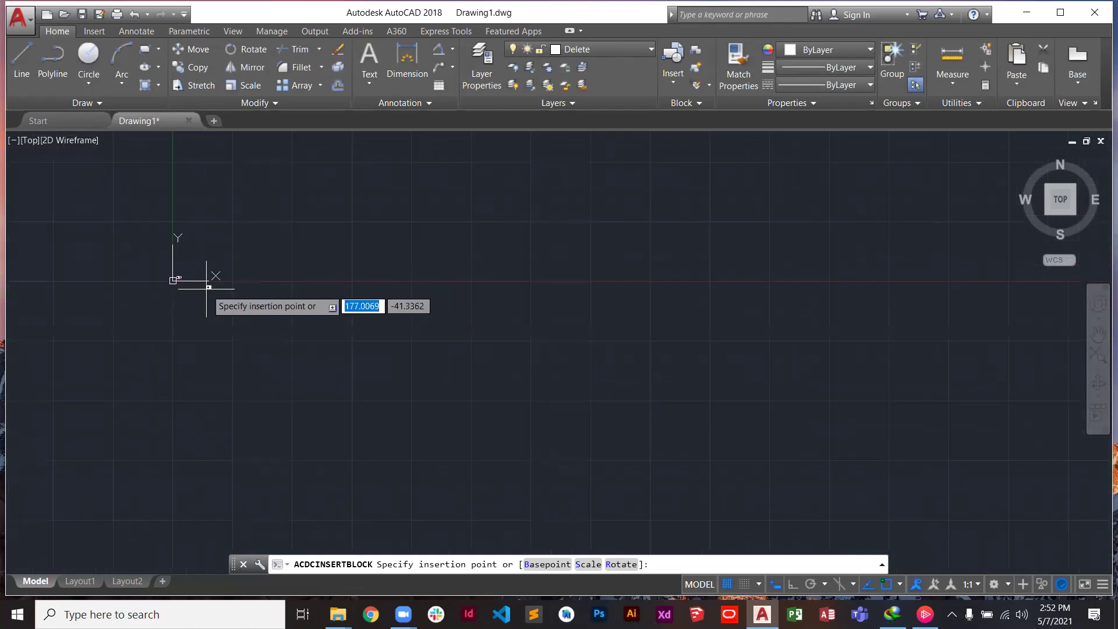
scroll(262, 250, up, 4)
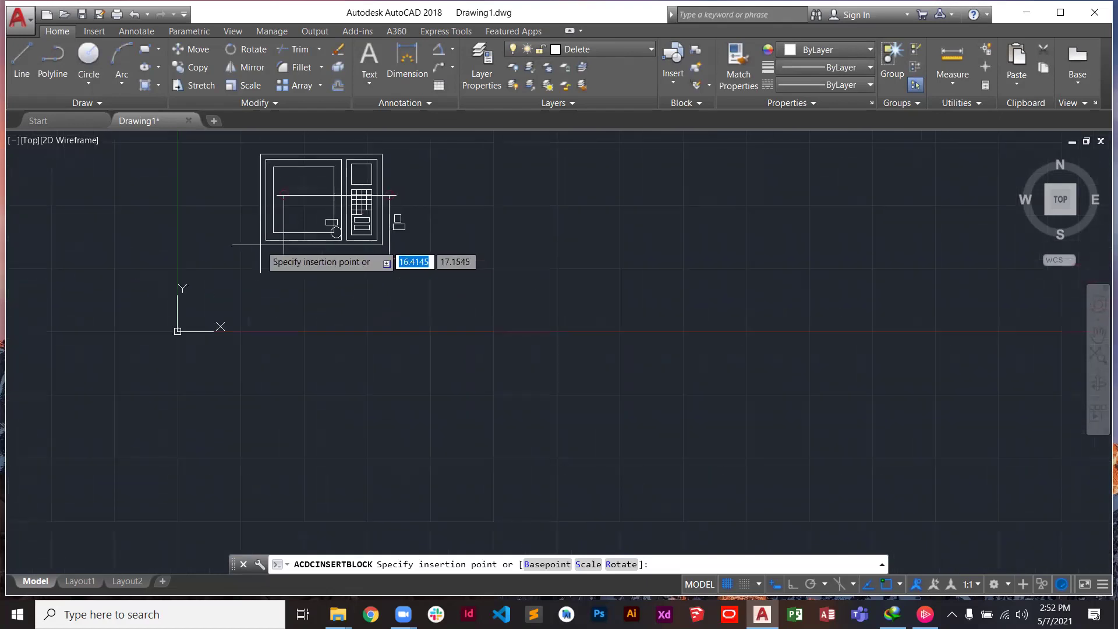
scroll(315, 269, down, 3)
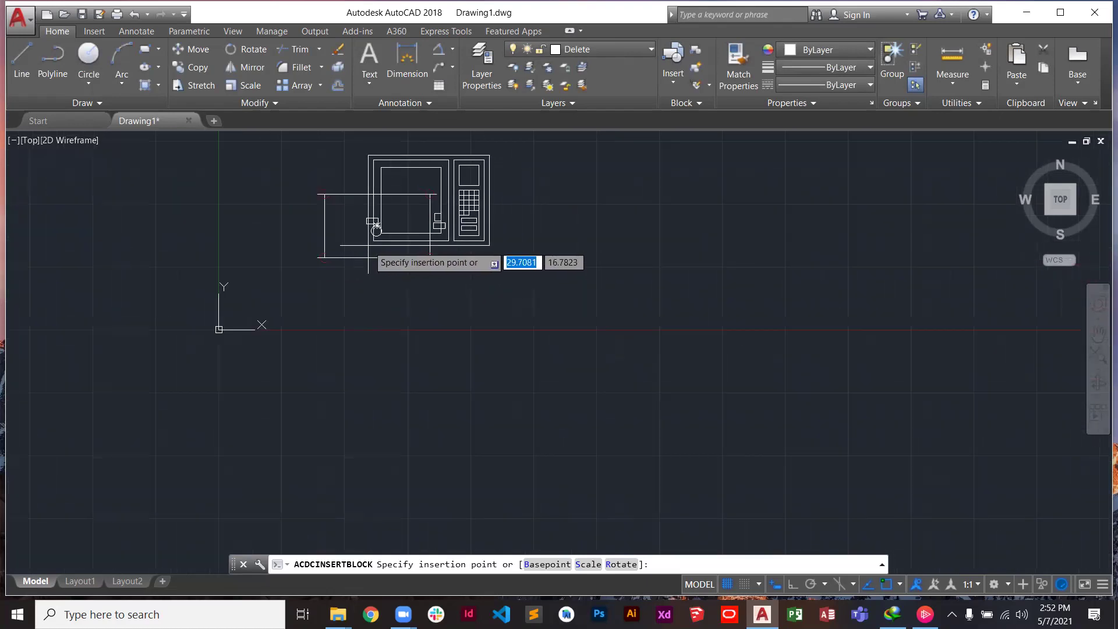
click(570, 283)
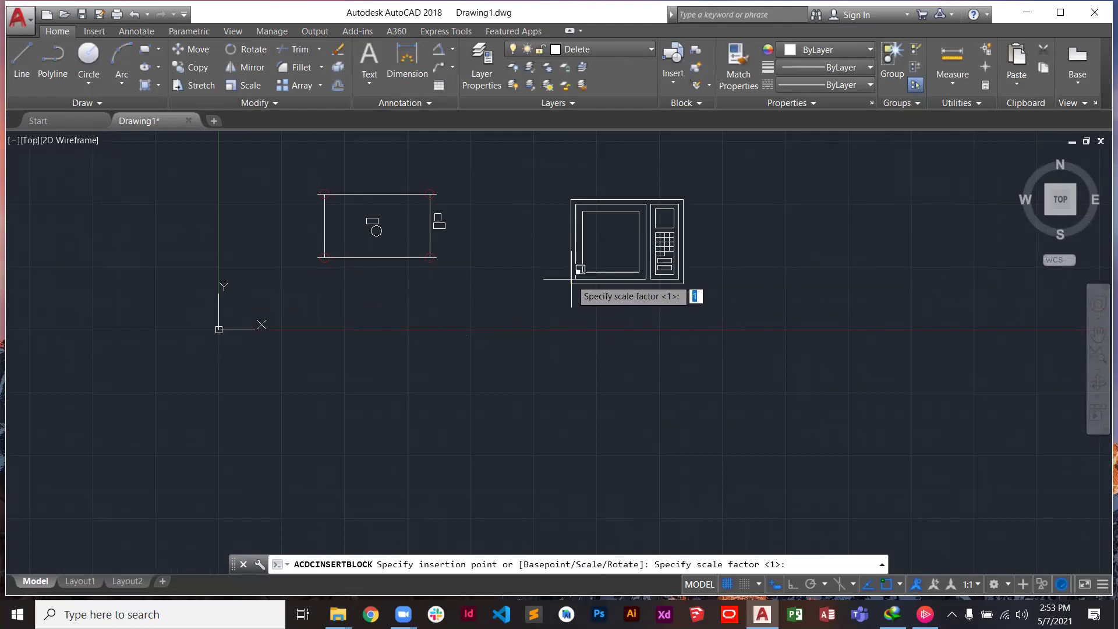
click(622, 282)
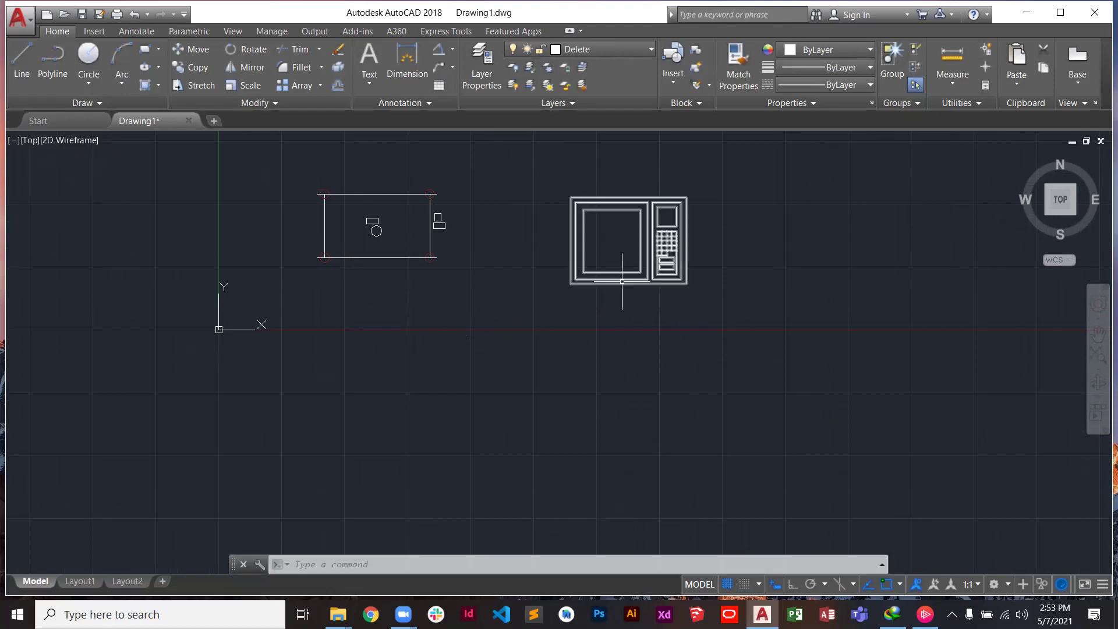
click(749, 191)
click(628, 323)
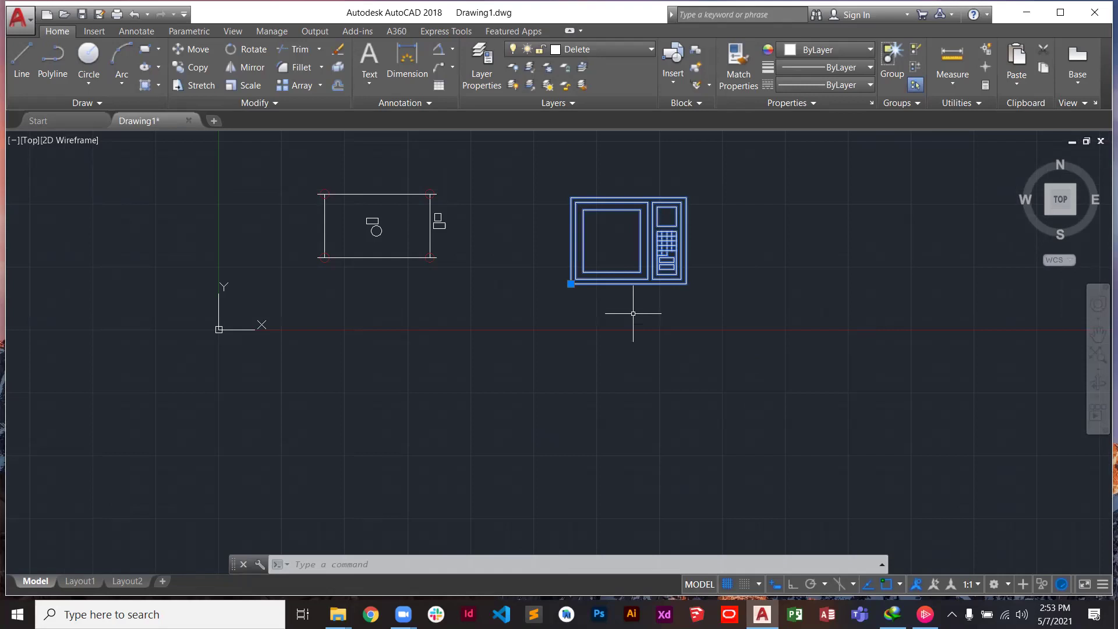
Reopen DesignCenter, collapse Kitchens.dwg, display the Blocks of Home - Space Planner.dwg and look through them
text(ADC)
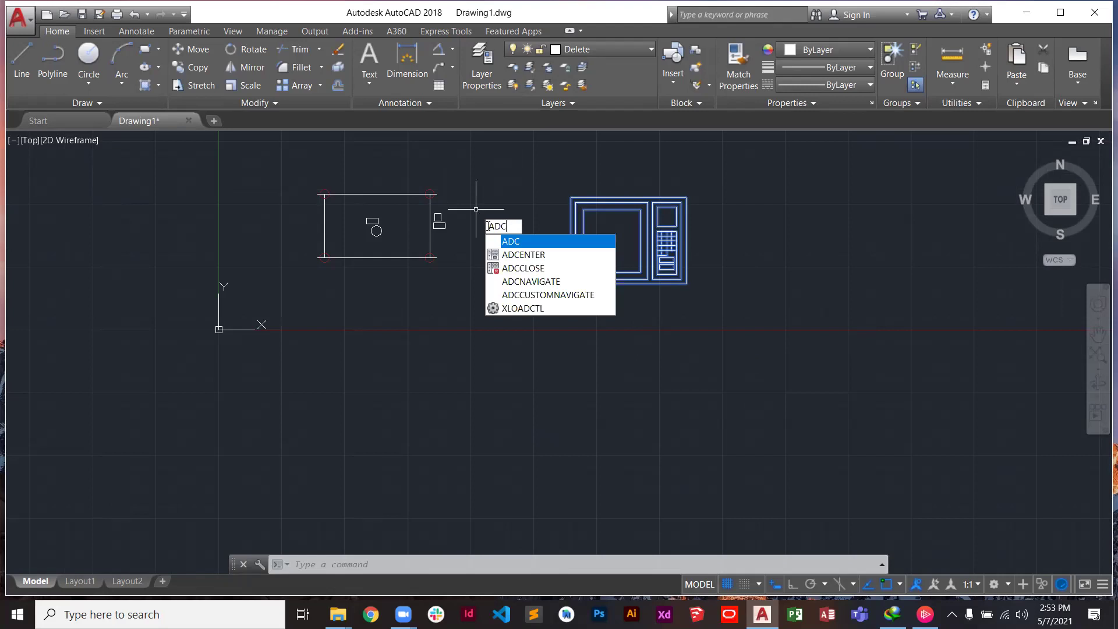
click(505, 255)
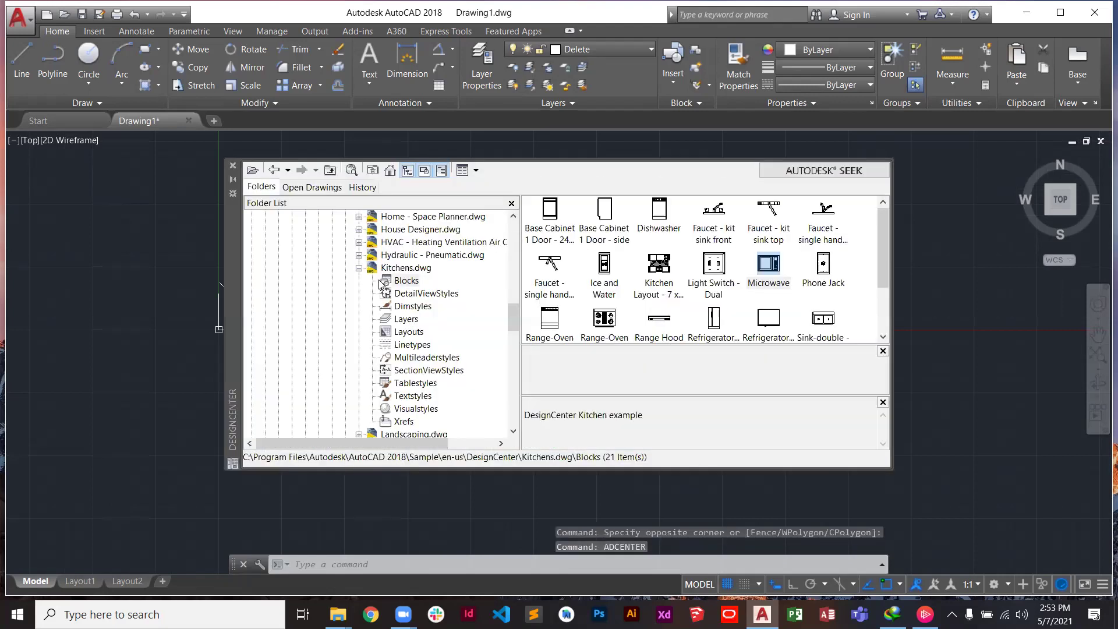
click(358, 268)
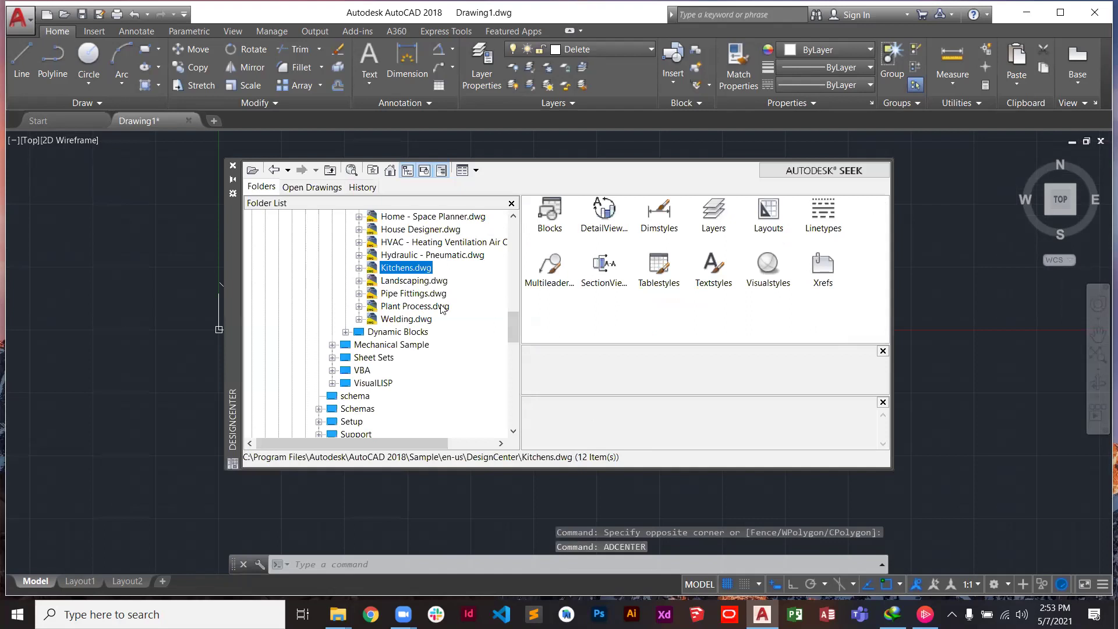
drag(514, 332, 514, 318)
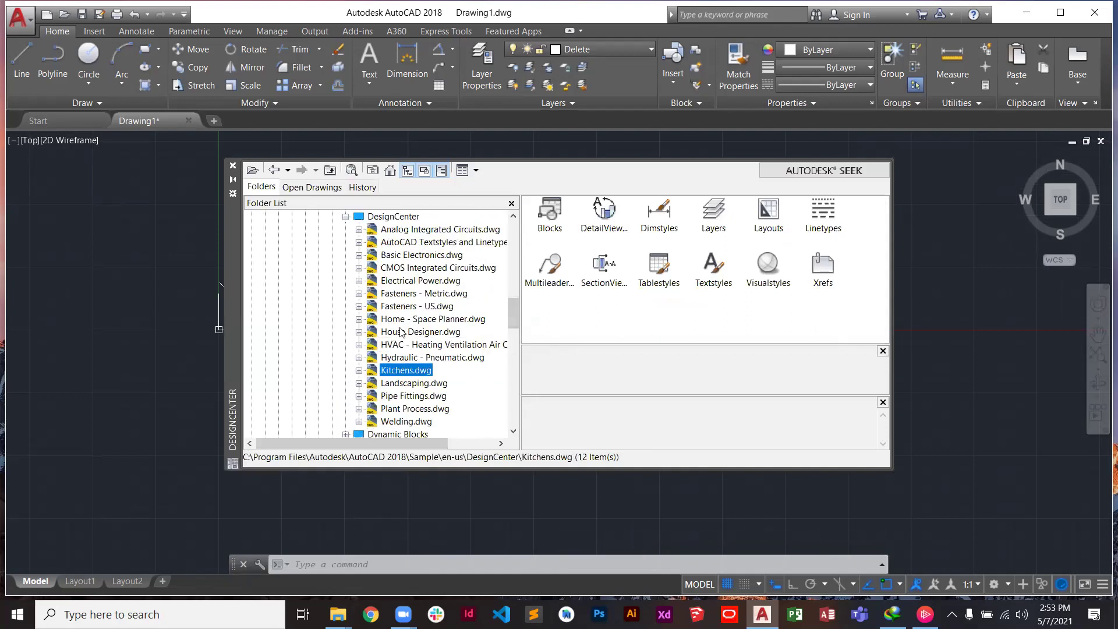
click(360, 319)
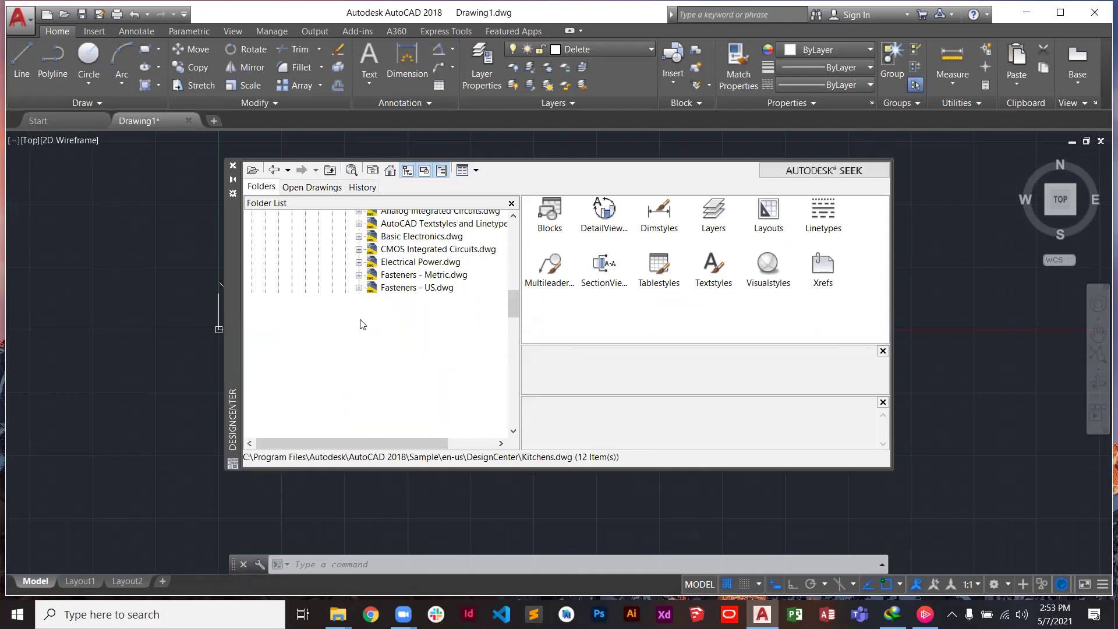
click(407, 282)
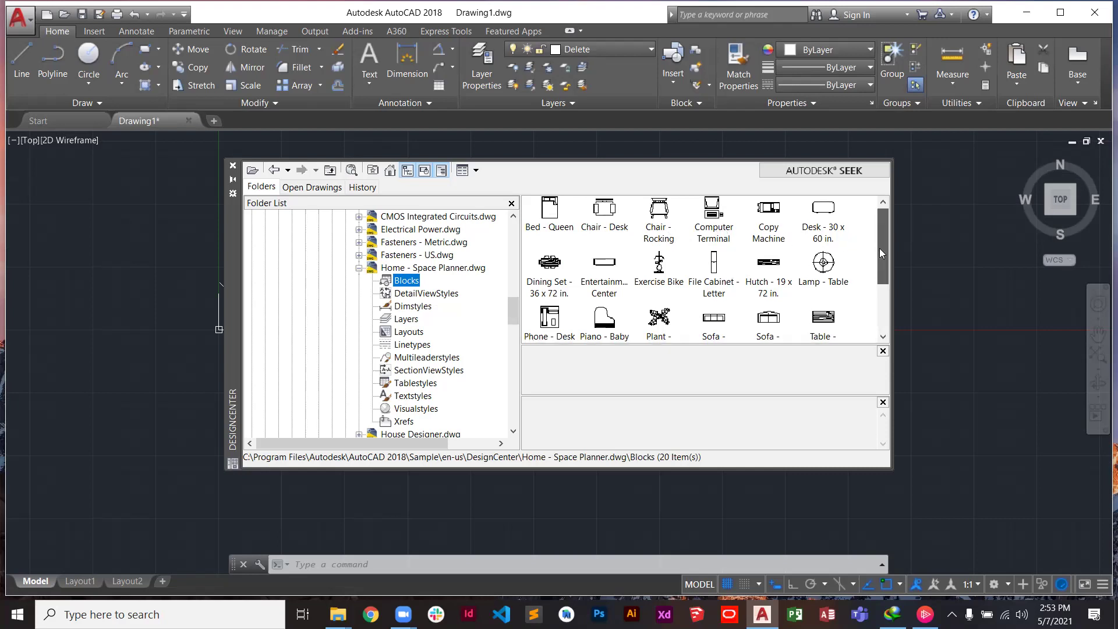
drag(878, 248, 878, 298)
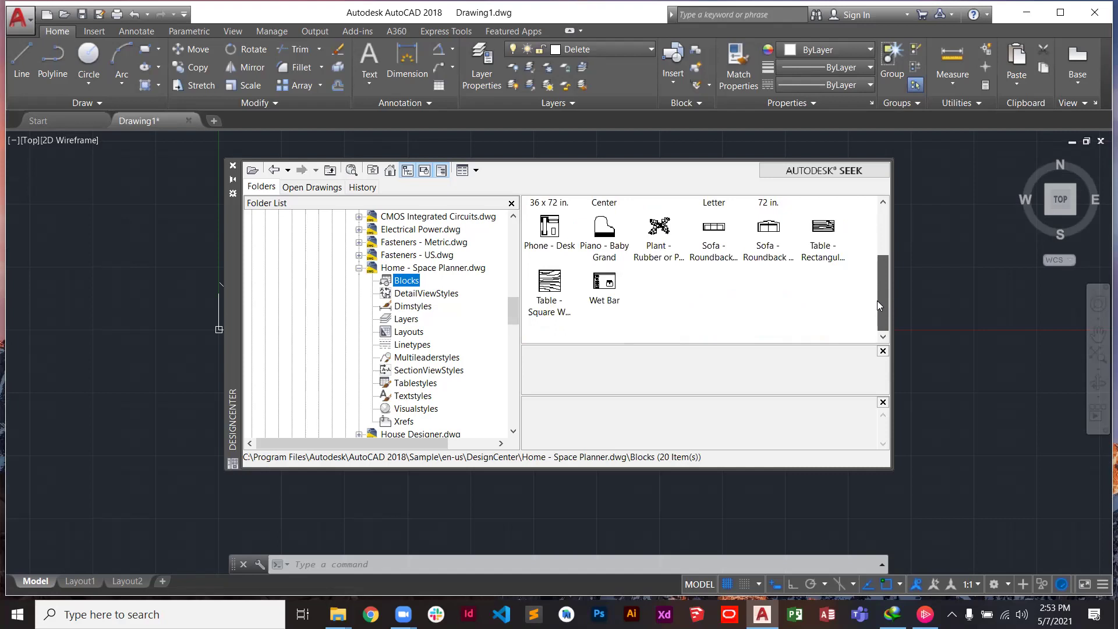
drag(877, 298, 890, 212)
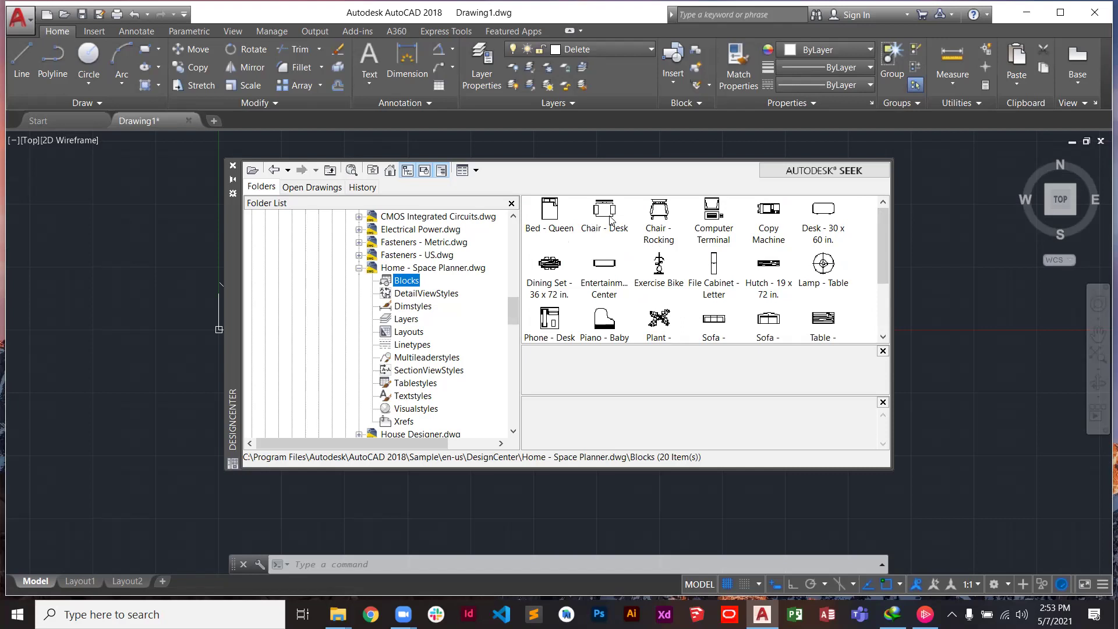
Insert the Bed - Queen block to the right of the microwave at a uniform scale factor of 1 and close DesignCenter
click(552, 216)
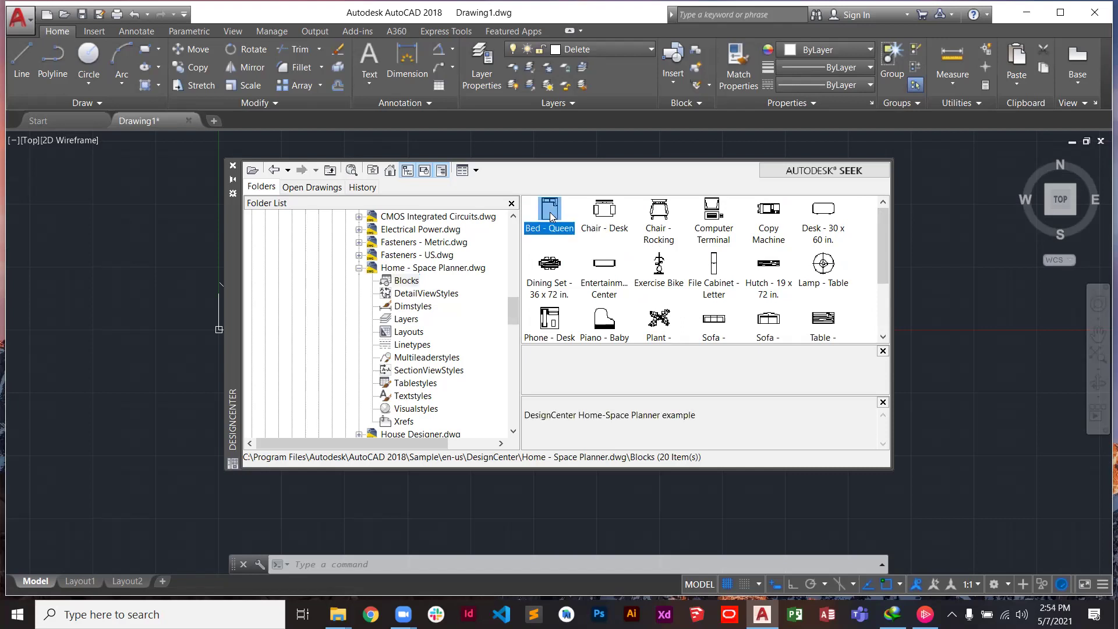
double_click(552, 216)
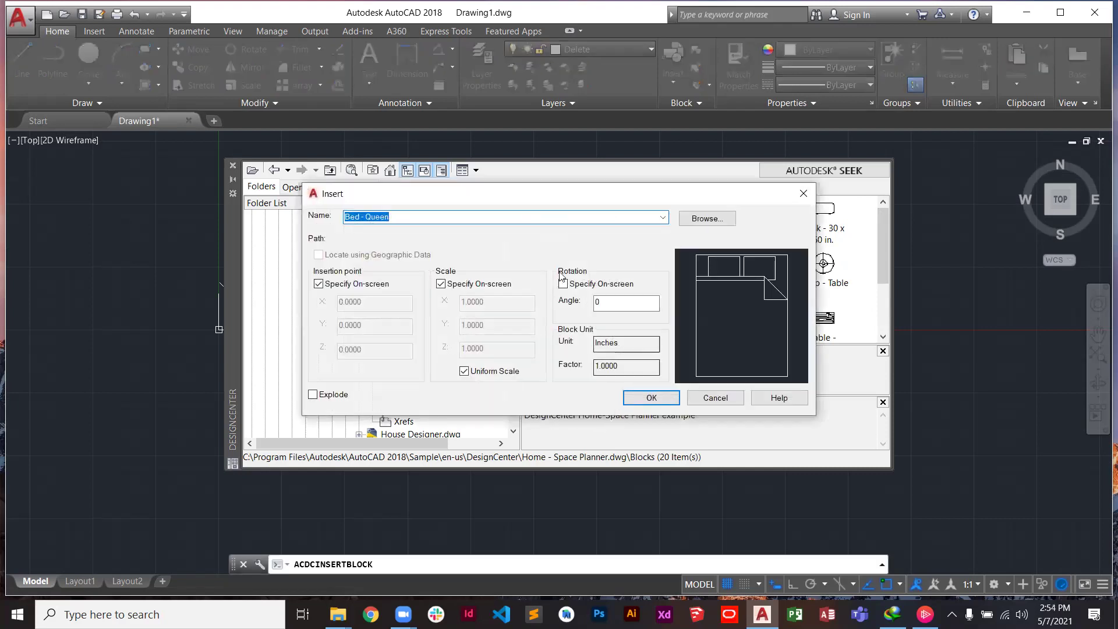
click(652, 397)
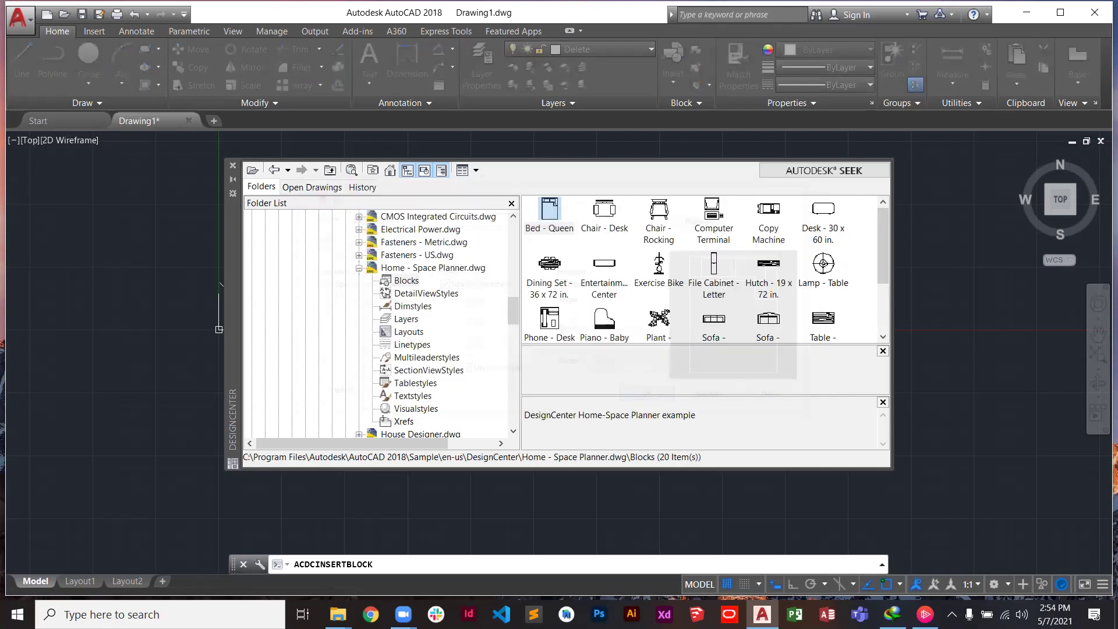
click(920, 277)
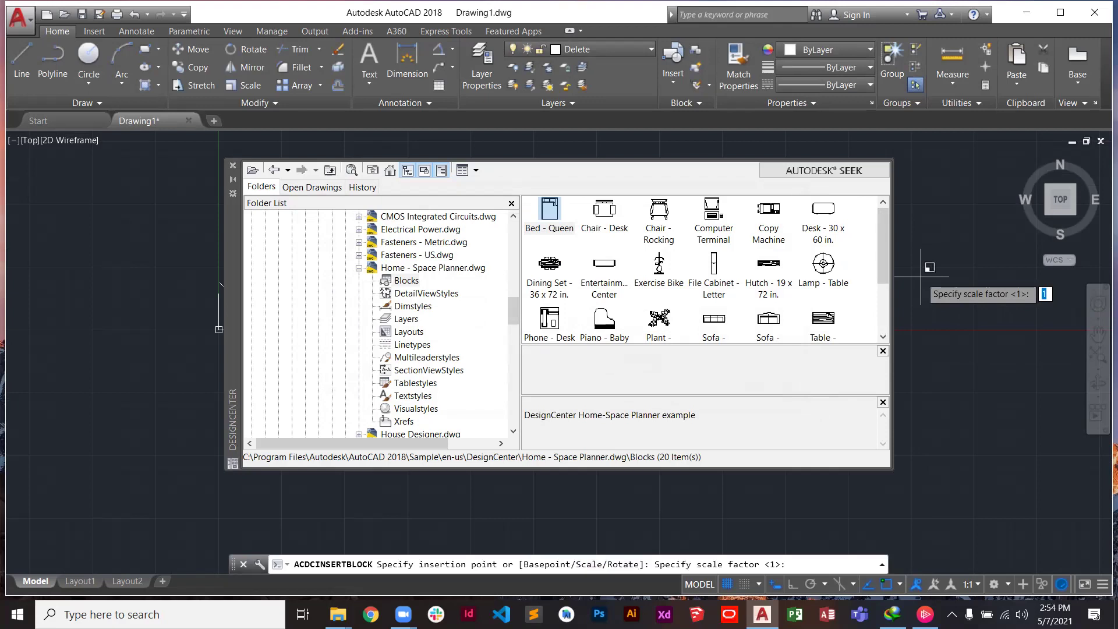
key(Return)
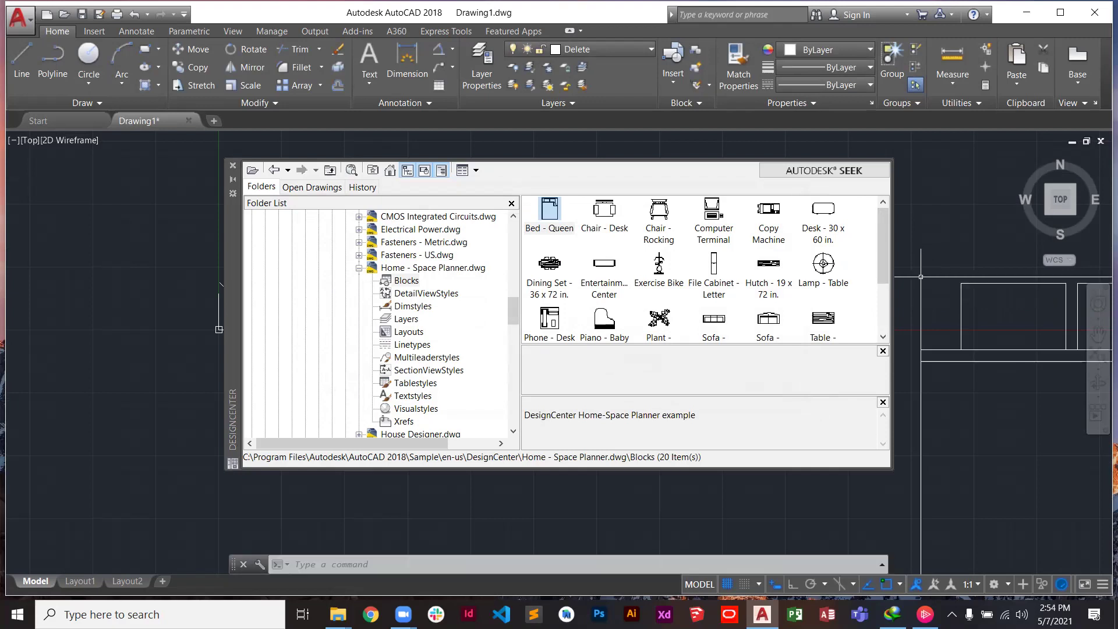
click(233, 165)
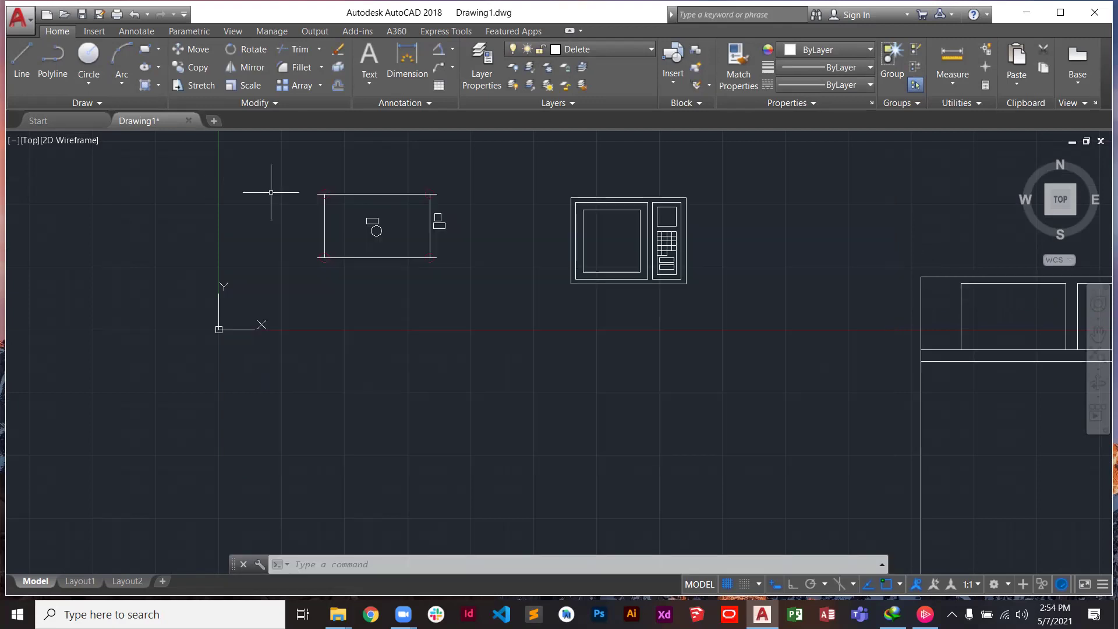
Scale the queen bed block by a factor of 0.5 from its lower-left corner
scroll(891, 302, down, 10)
scroll(977, 320, up, 8)
click(729, 193)
click(620, 368)
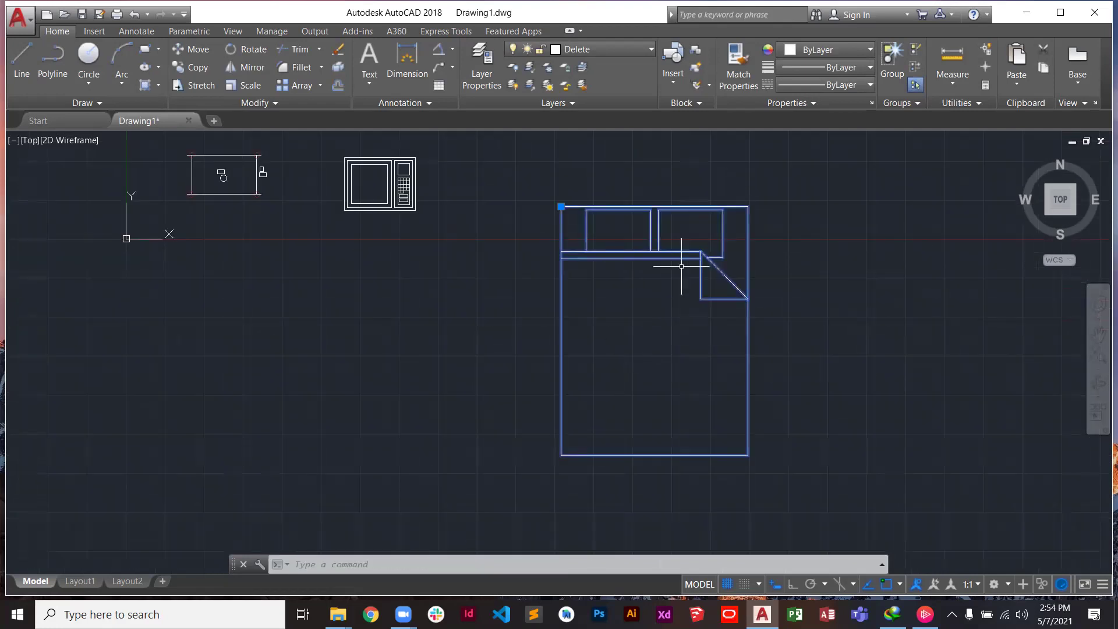
text(sc)
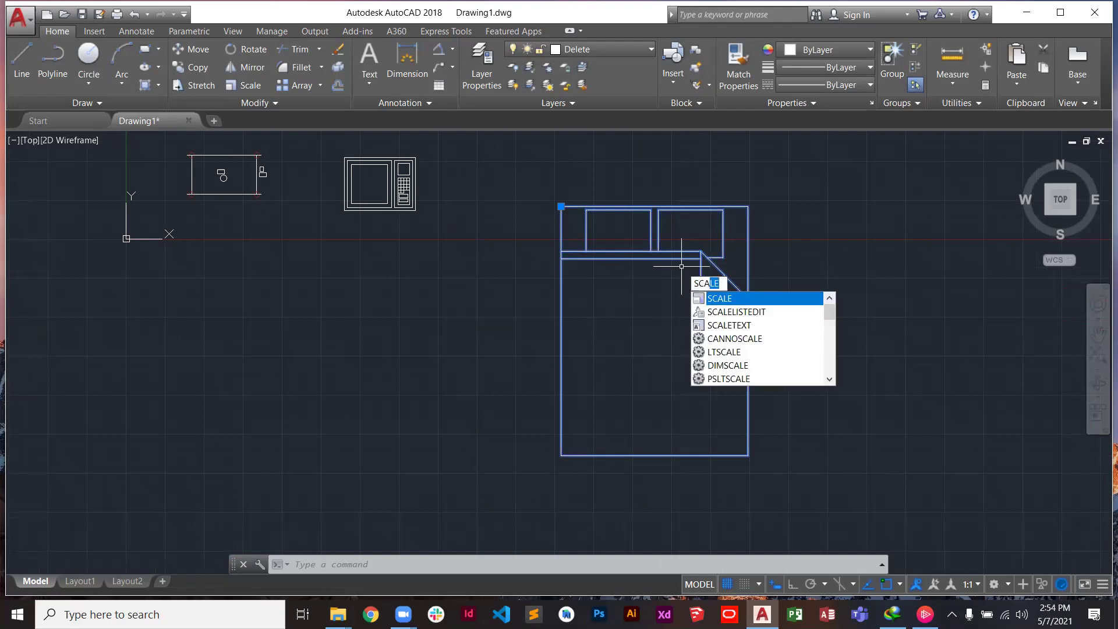
key(Return)
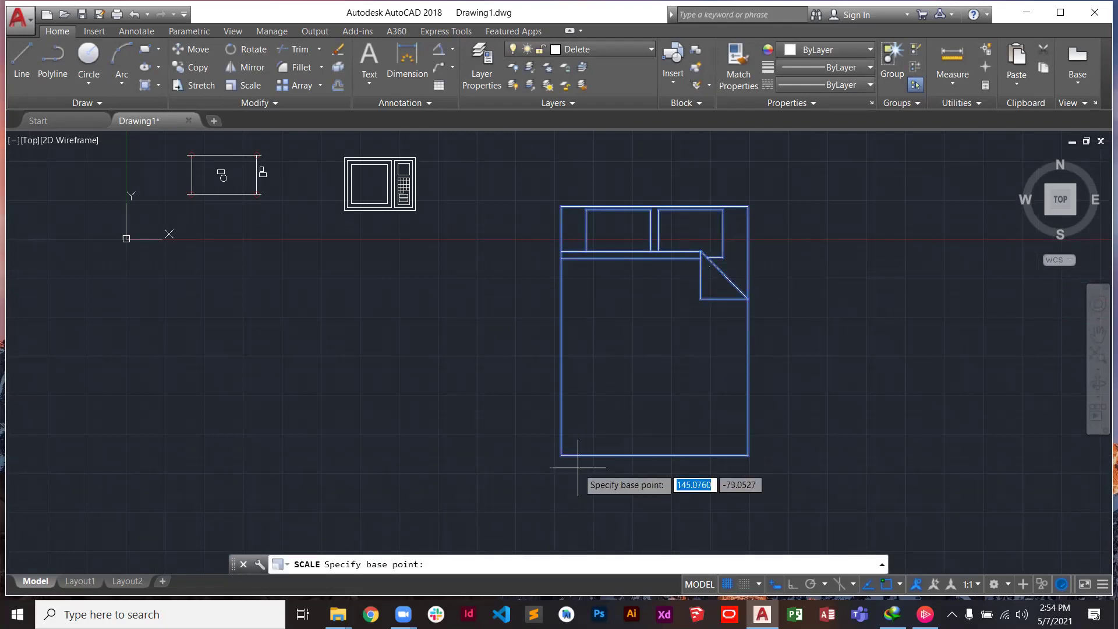
click(561, 456)
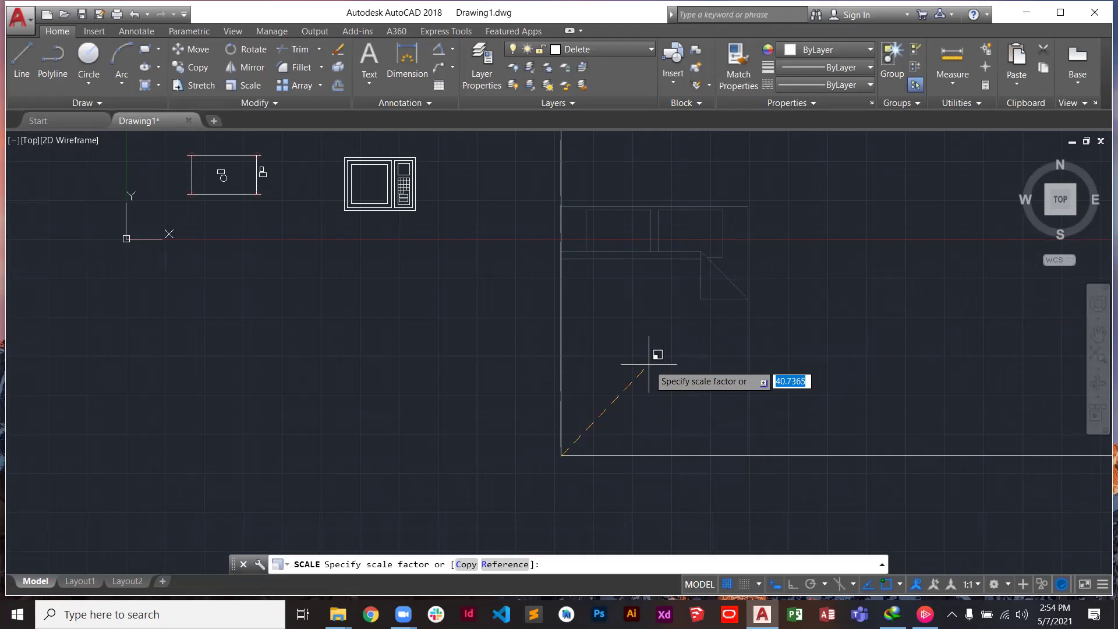
text(0.5)
key(Return)
Scale the bed block again by a factor of 0.5 from base point 170,-20, above its upper-right corner, and begin reselecting it
click(656, 301)
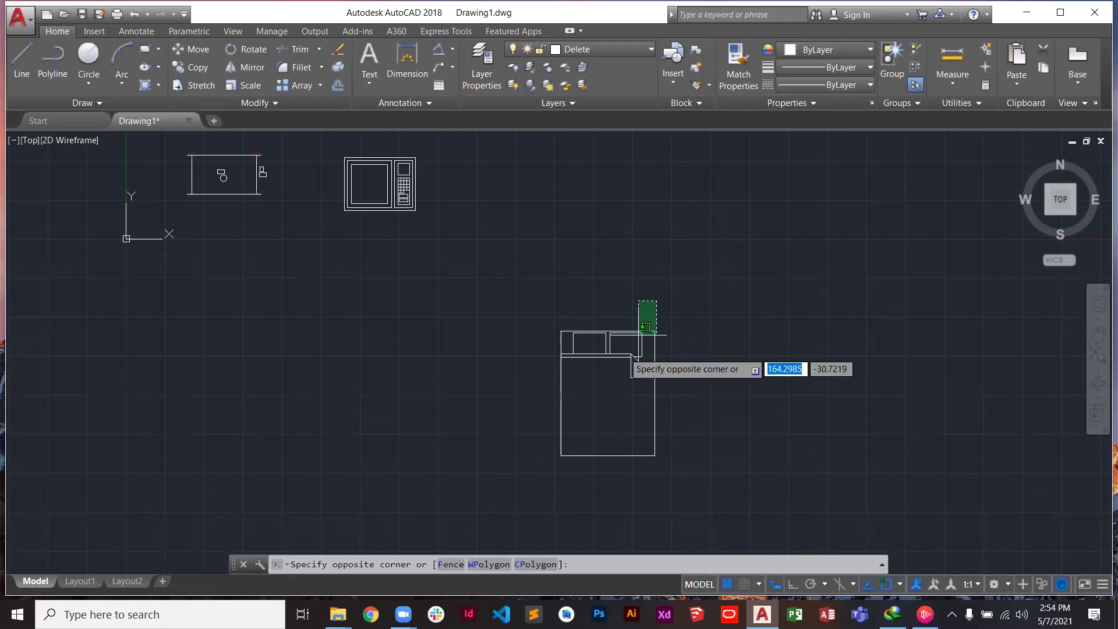
click(585, 392)
text(scla)
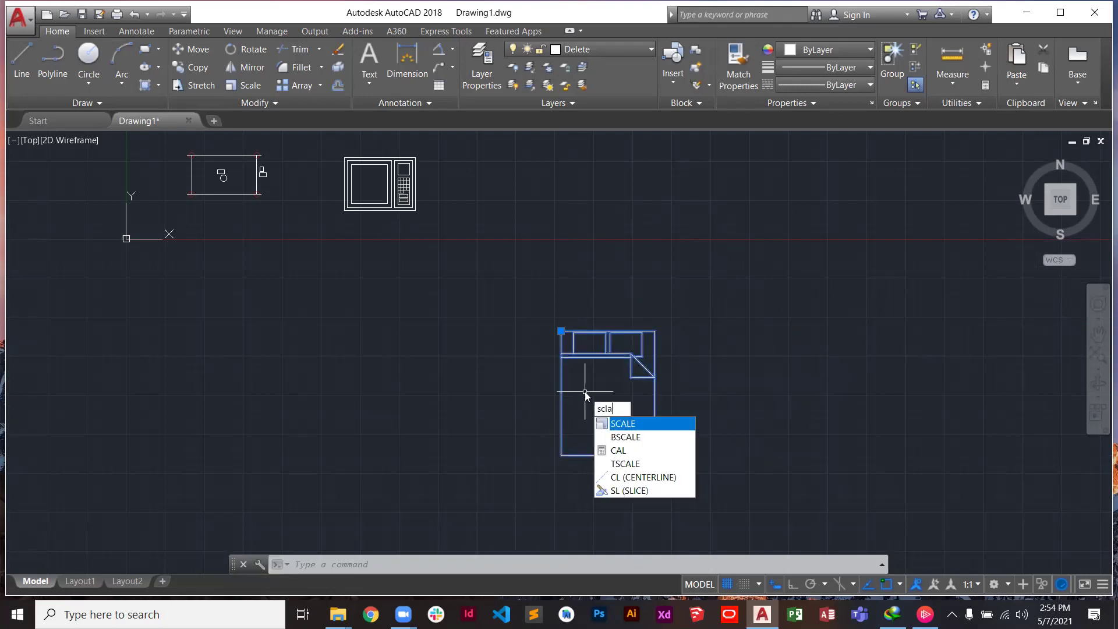
key(Return)
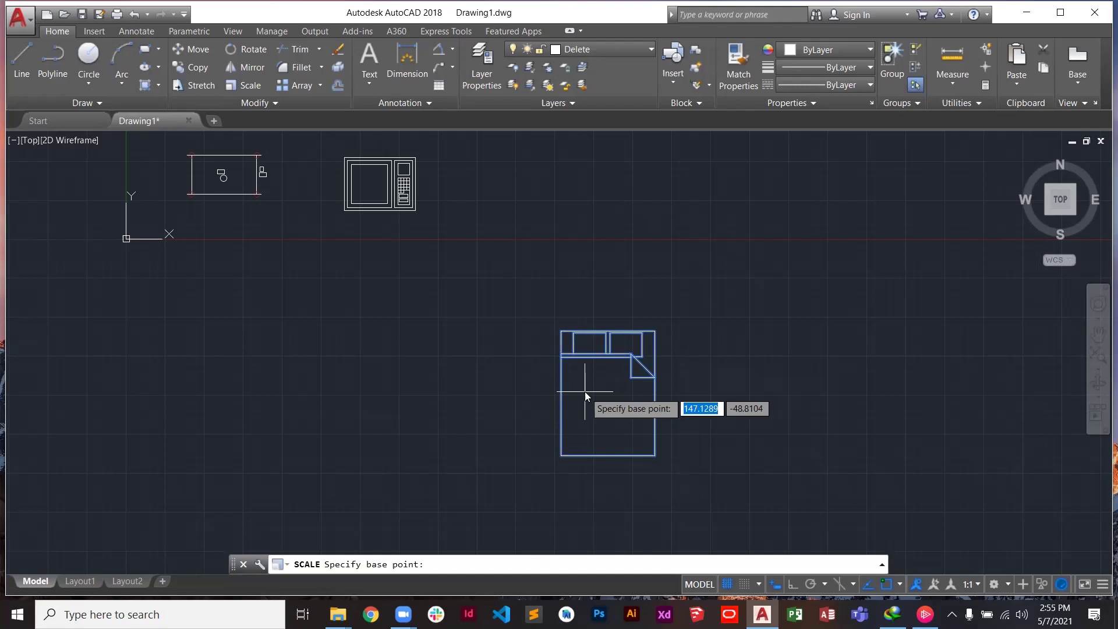
text(170,-20)
key(Return)
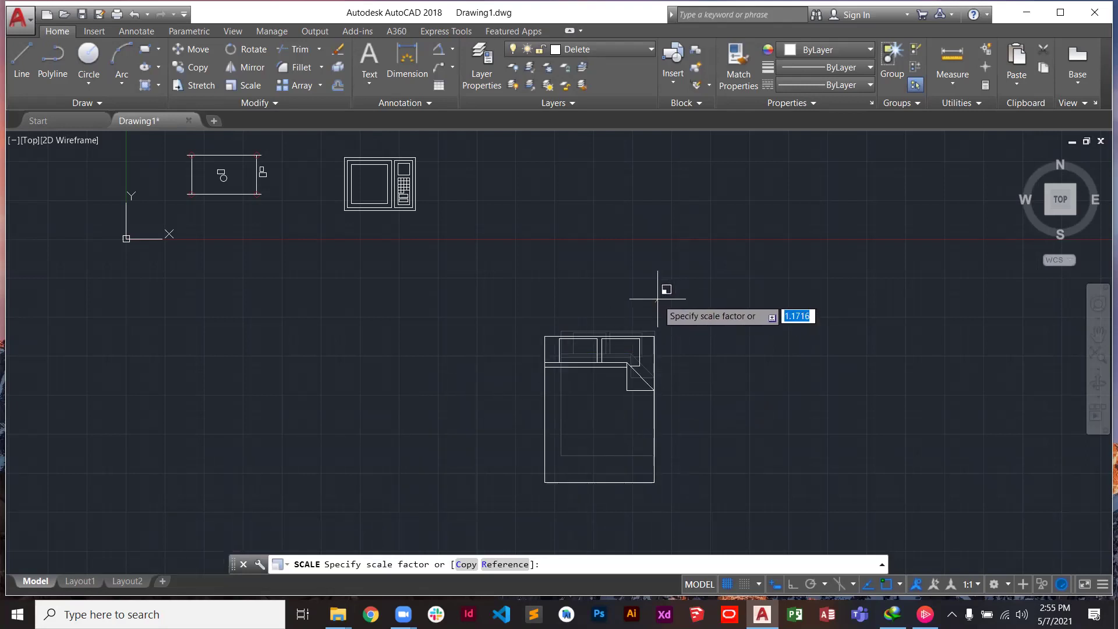
text(0.5)
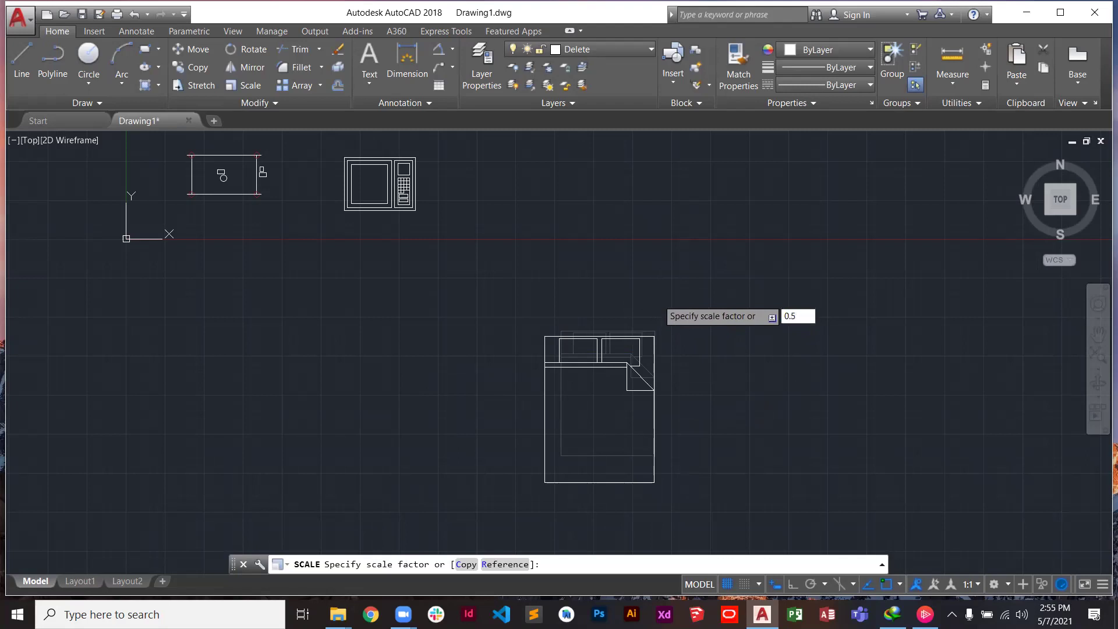
key(Return)
click(661, 317)
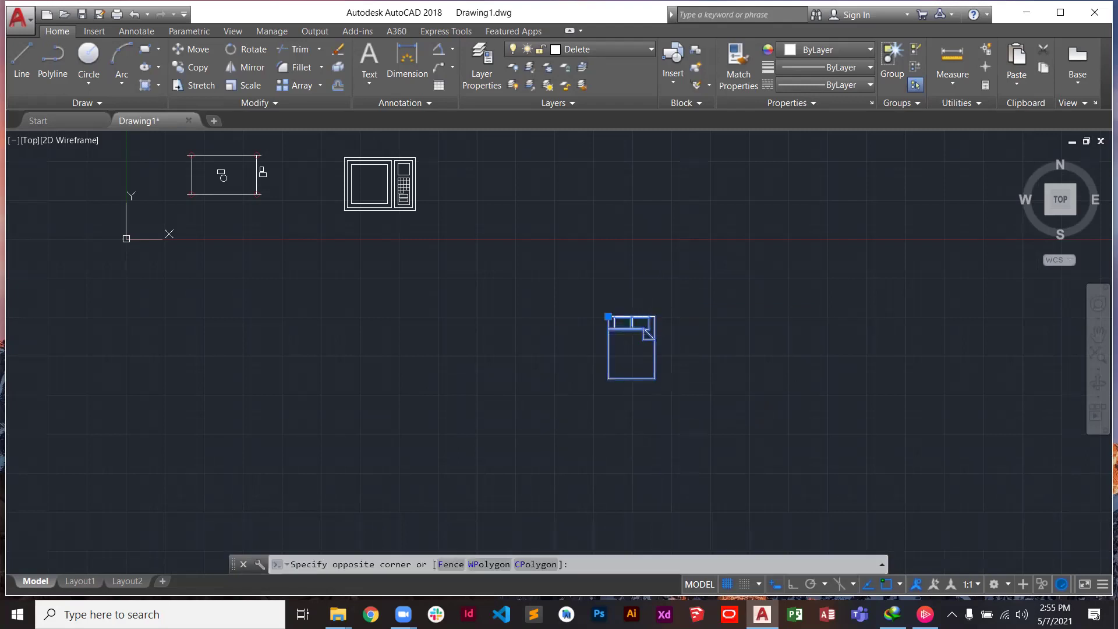
Move the bed block up and left so it sits just to the right of the microwave block
click(635, 325)
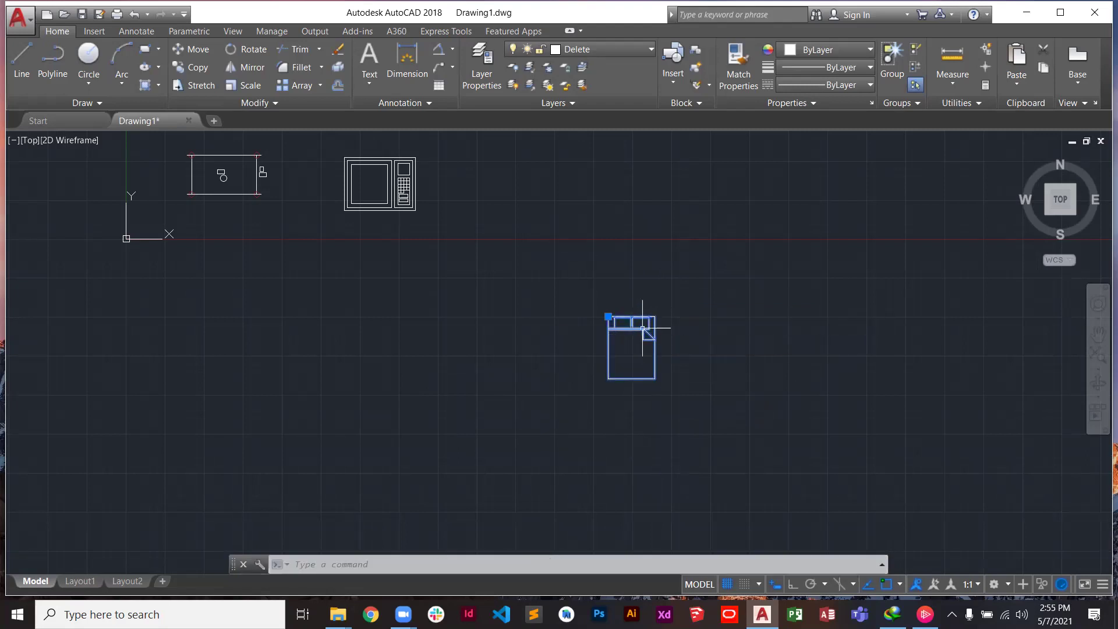
drag(512, 271, 464, 164)
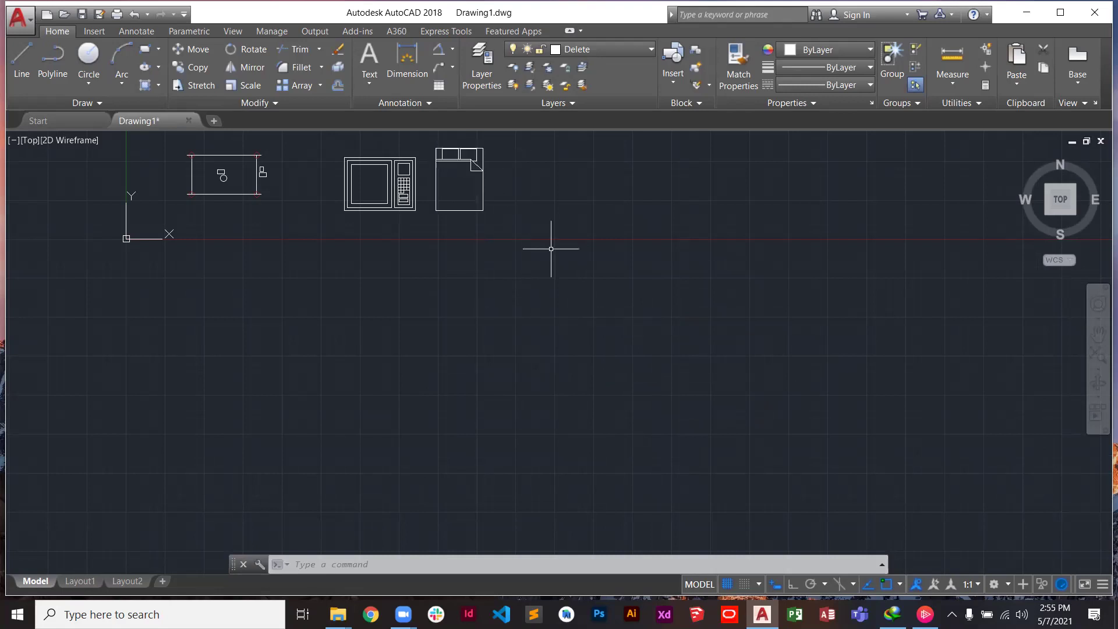
scroll(504, 203, down, 3)
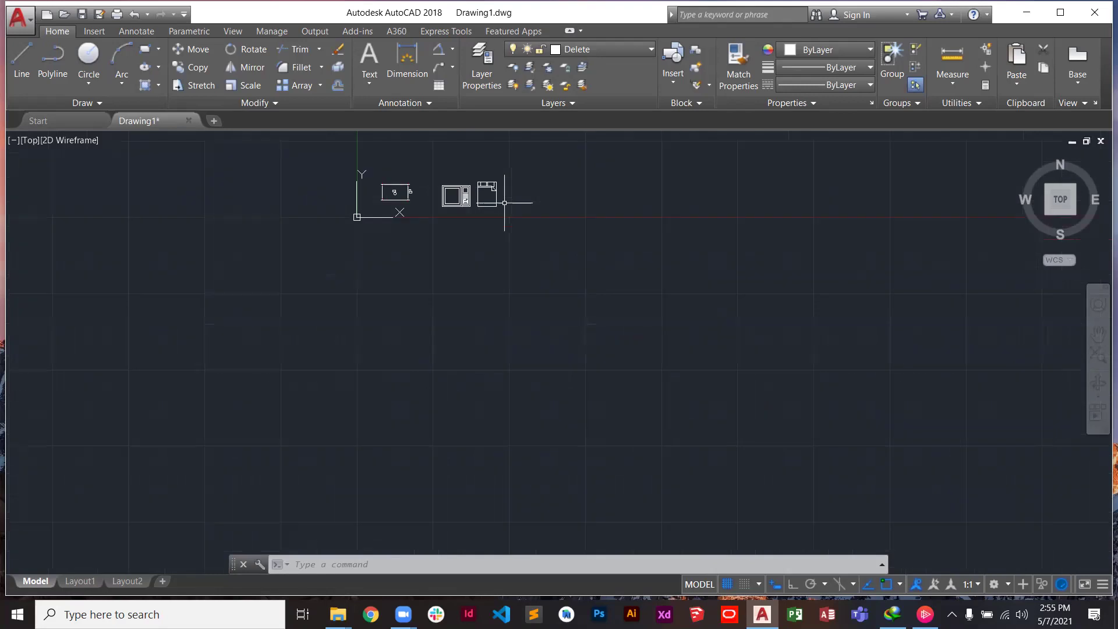
scroll(504, 203, up, 4)
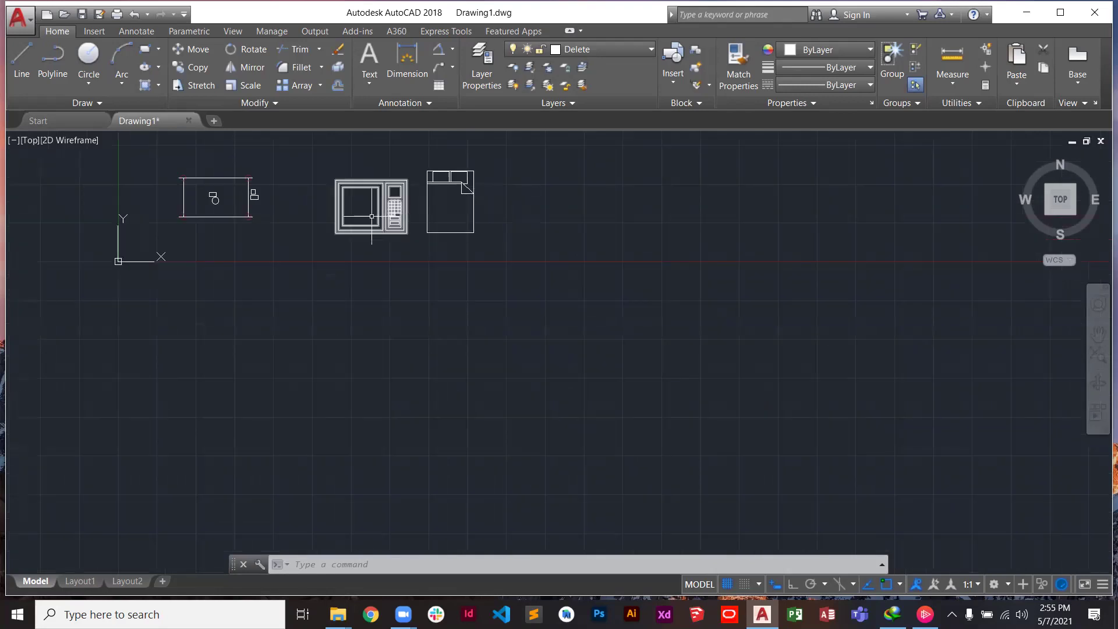
mouse_move(277, 208)
middle_down()
mouse_move(417, 305)
mouse_move(499, 317)
middle_up()
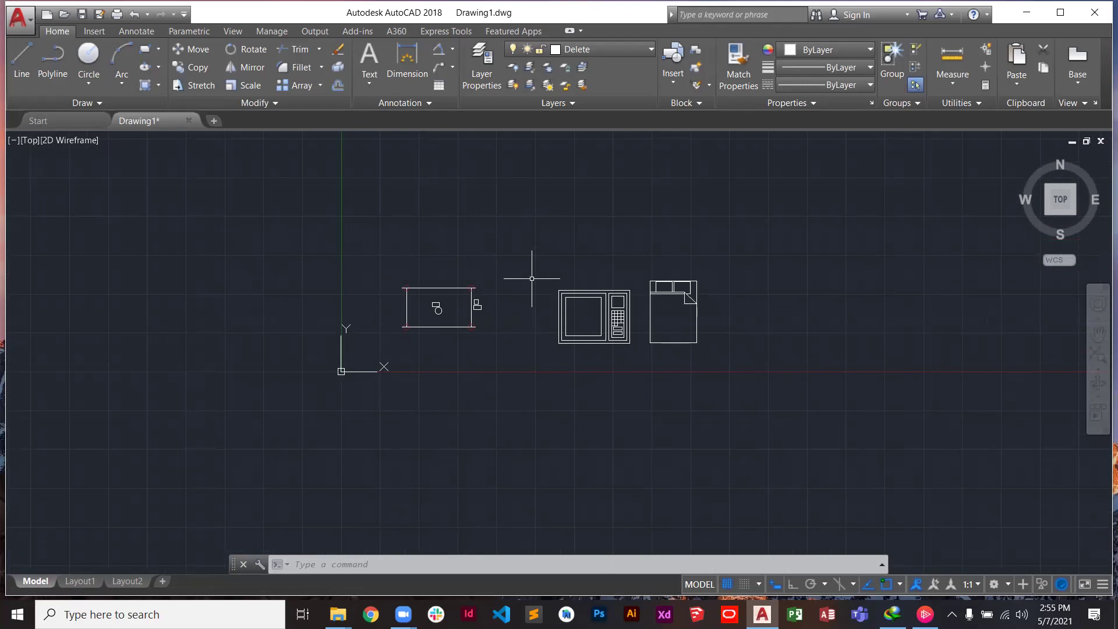
click(721, 245)
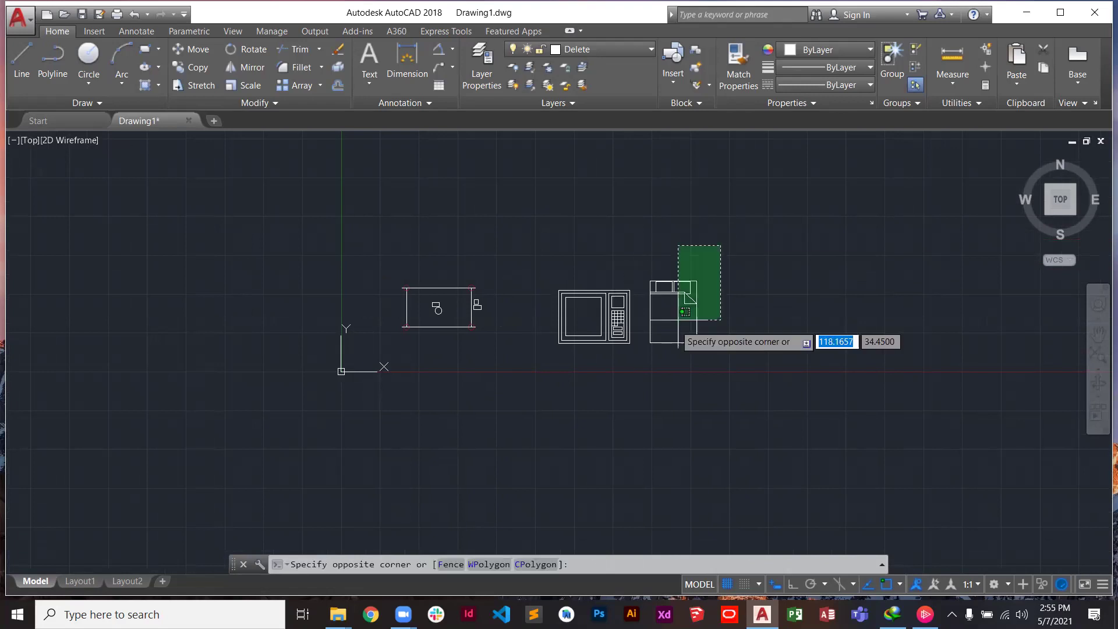
key(Escape)
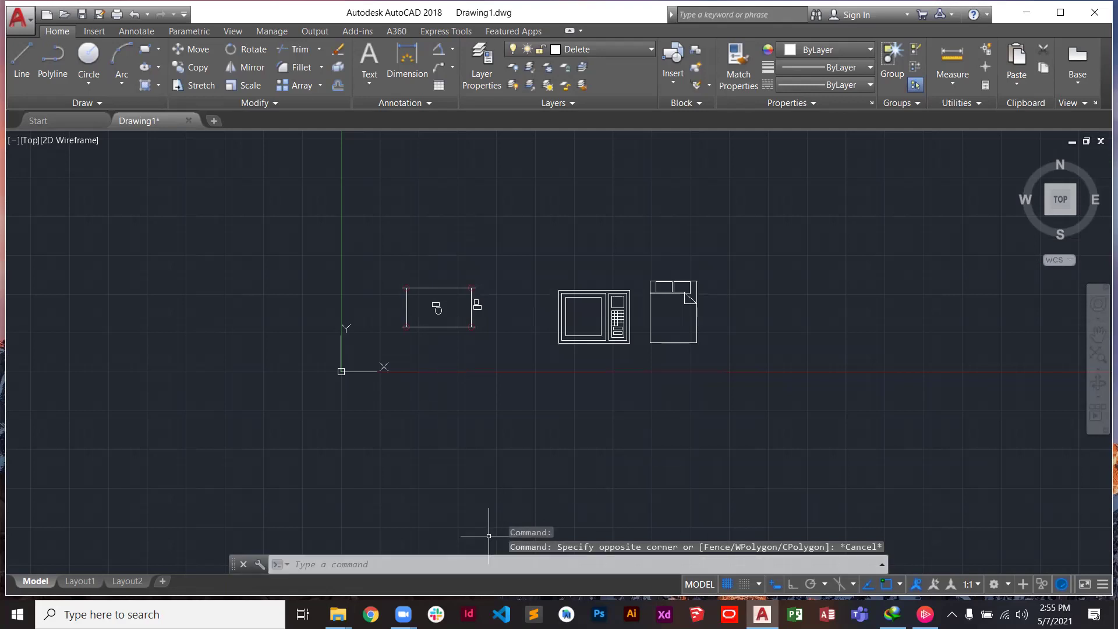
mouse_move(403, 613)
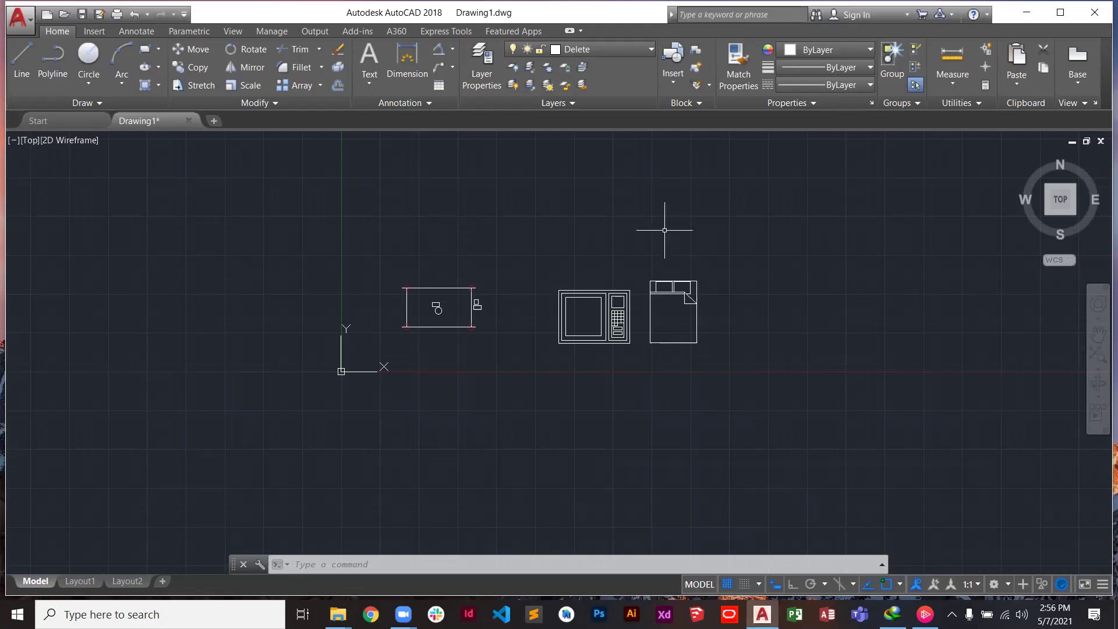
Reopen DesignCenter and collapse the DesignCenter folder under Sample\en-us in the folder tree
text(ADC)
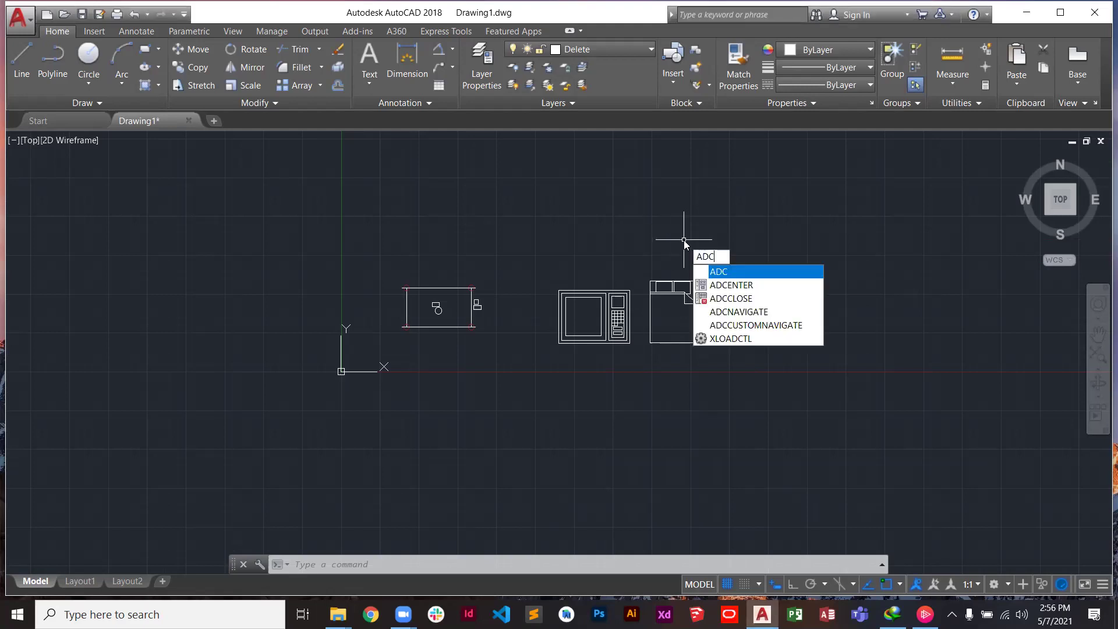
click(751, 291)
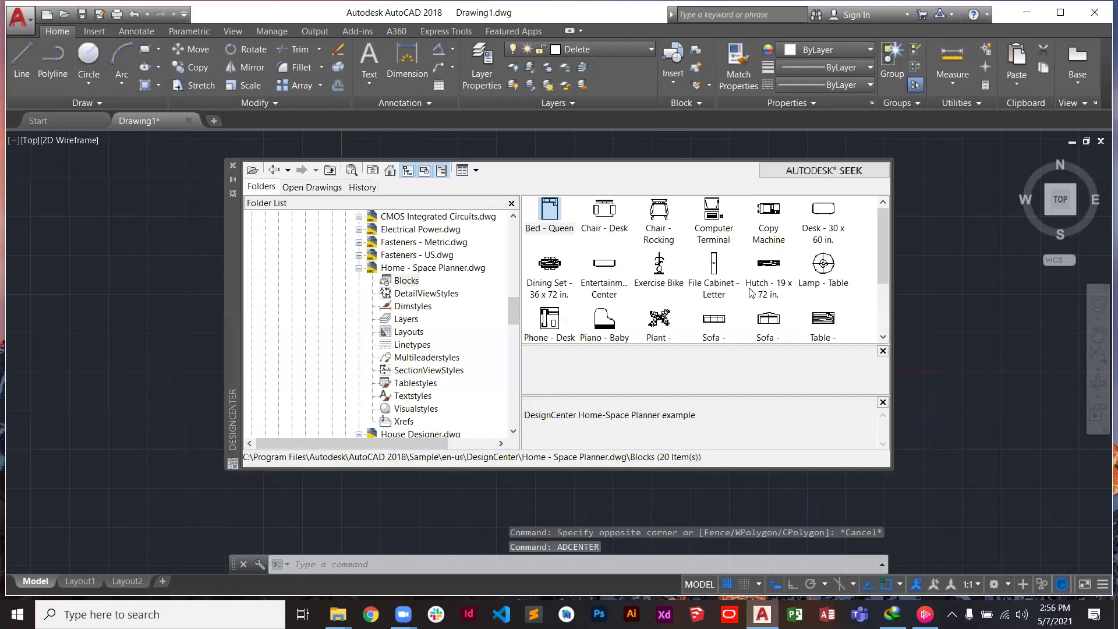
click(513, 240)
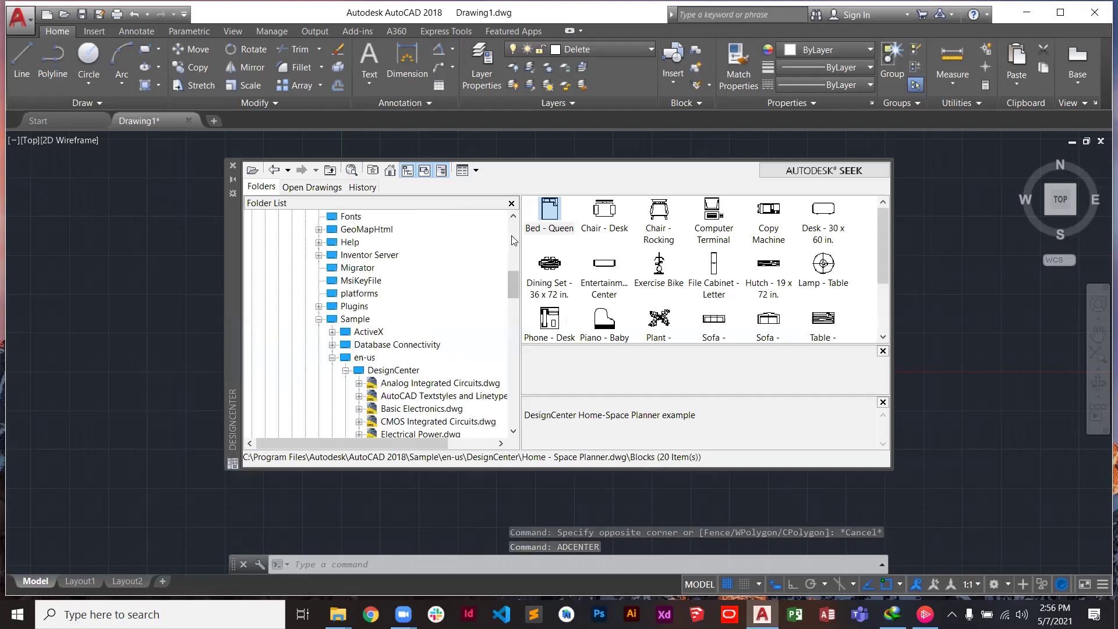
click(513, 240)
scroll(520, 269, down, 1)
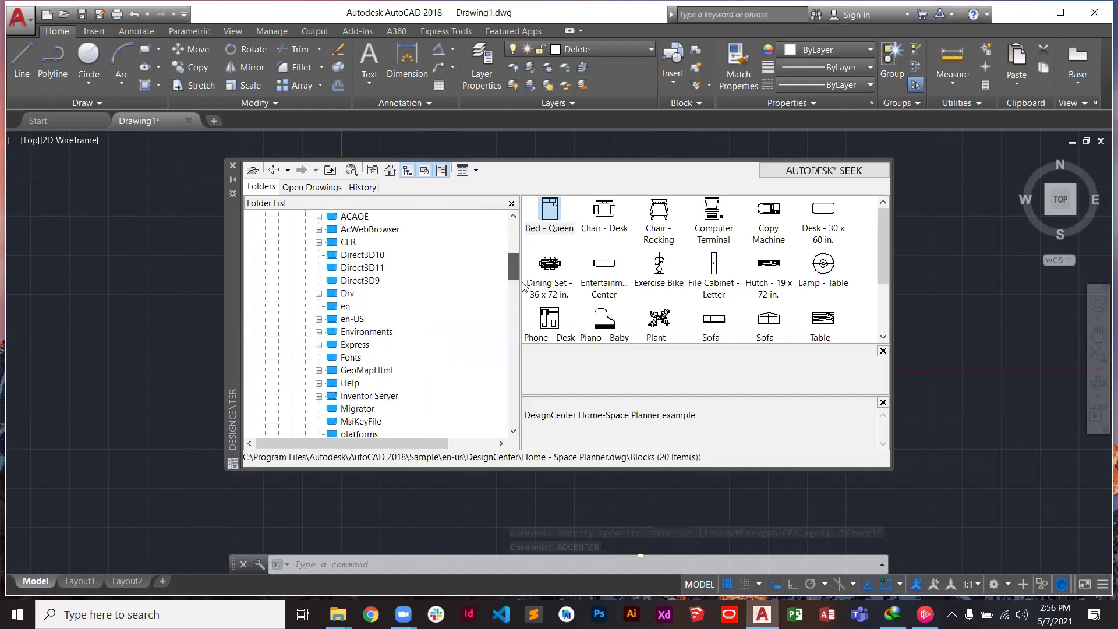
scroll(449, 379, down, 3)
click(345, 408)
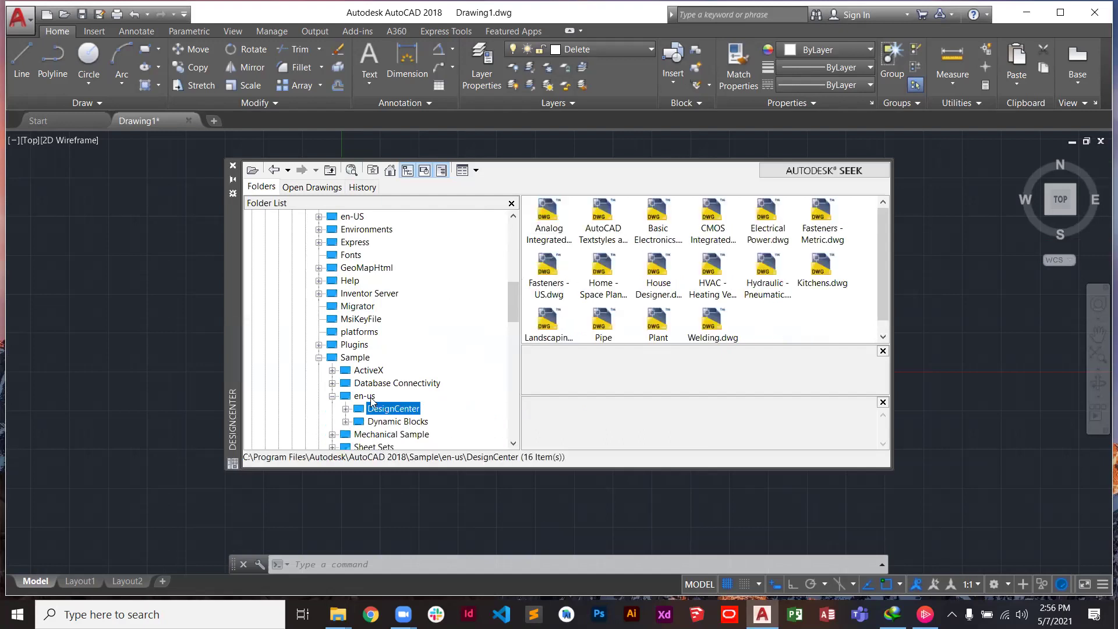
Collapse the OS (C:) drive and This PC in the DesignCenter folder tree
drag(514, 303, 514, 243)
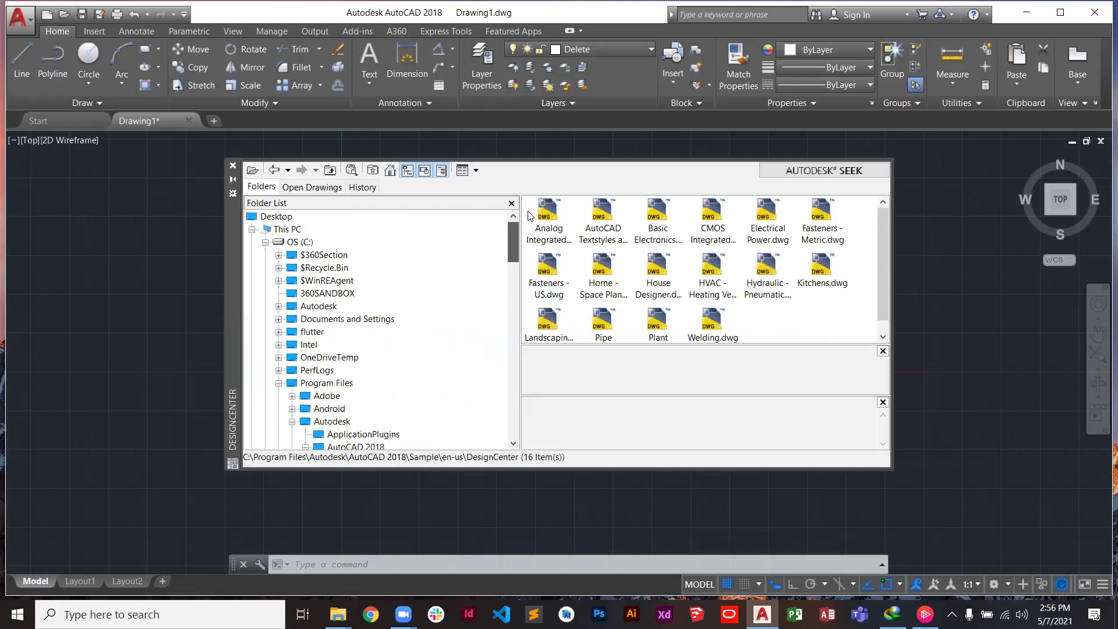
click(266, 242)
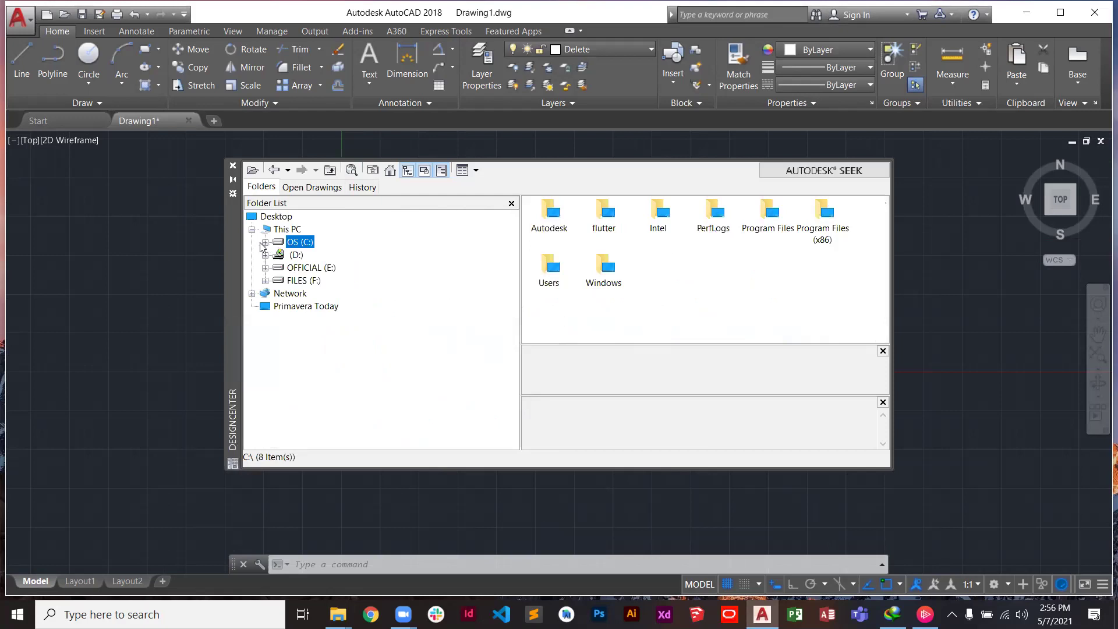
click(253, 230)
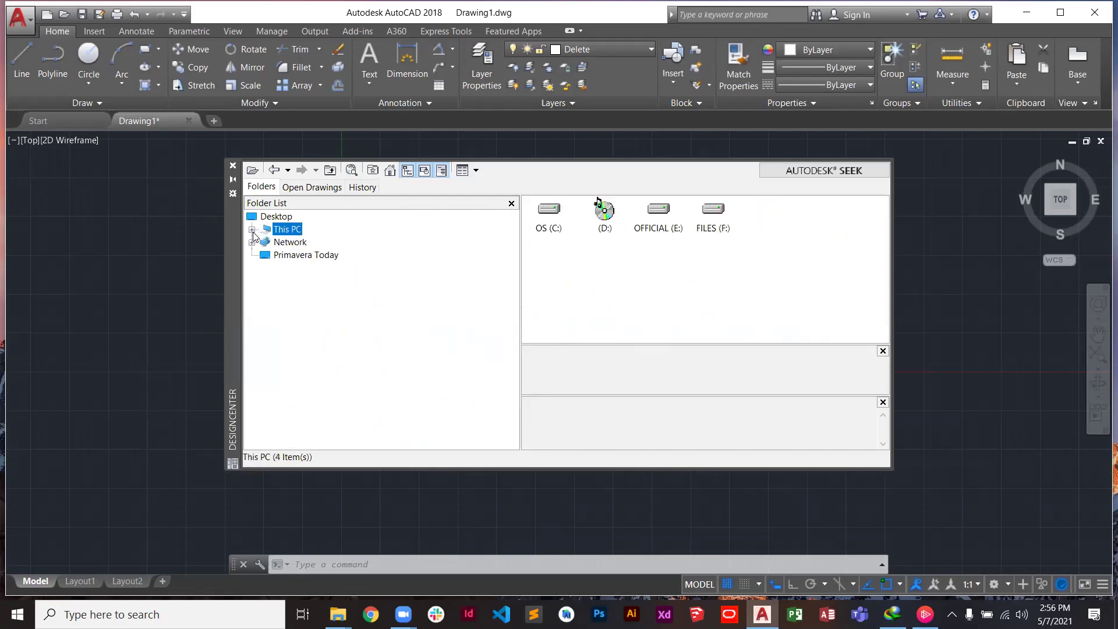
Expand the folder tree from This PC through OS (C:), Program Files and Autodesk to the contents of AutoCAD 2018
click(252, 230)
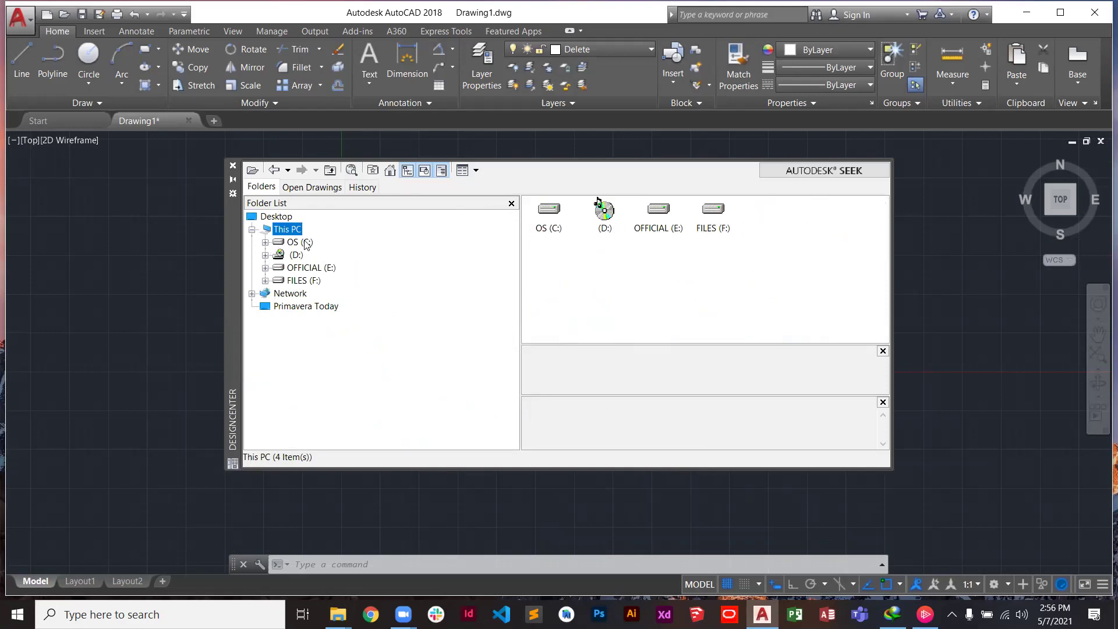
click(266, 242)
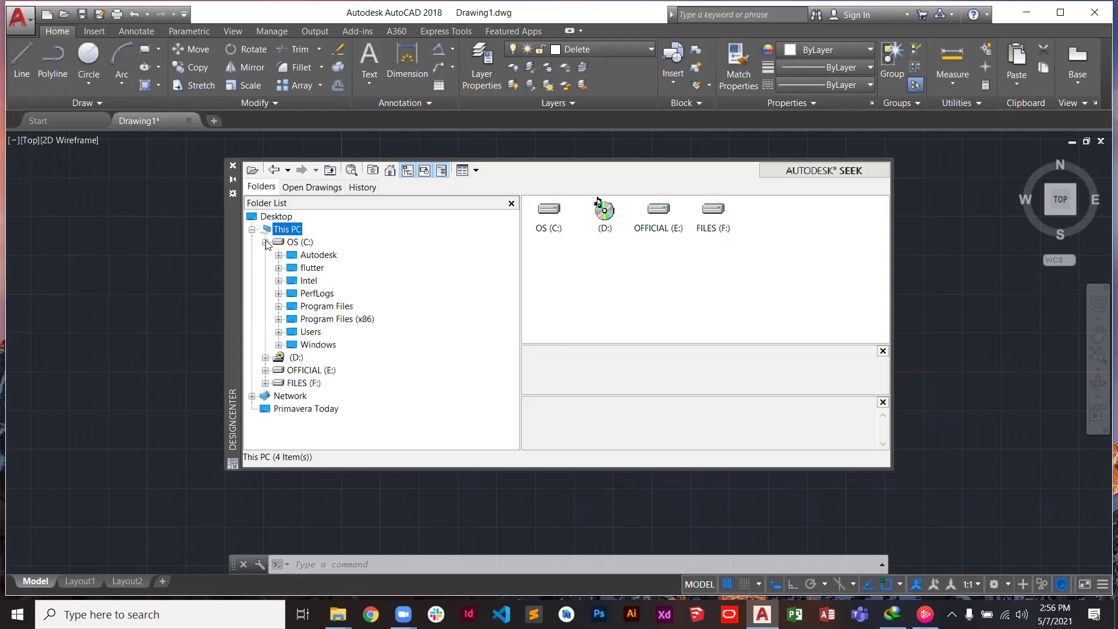
click(279, 307)
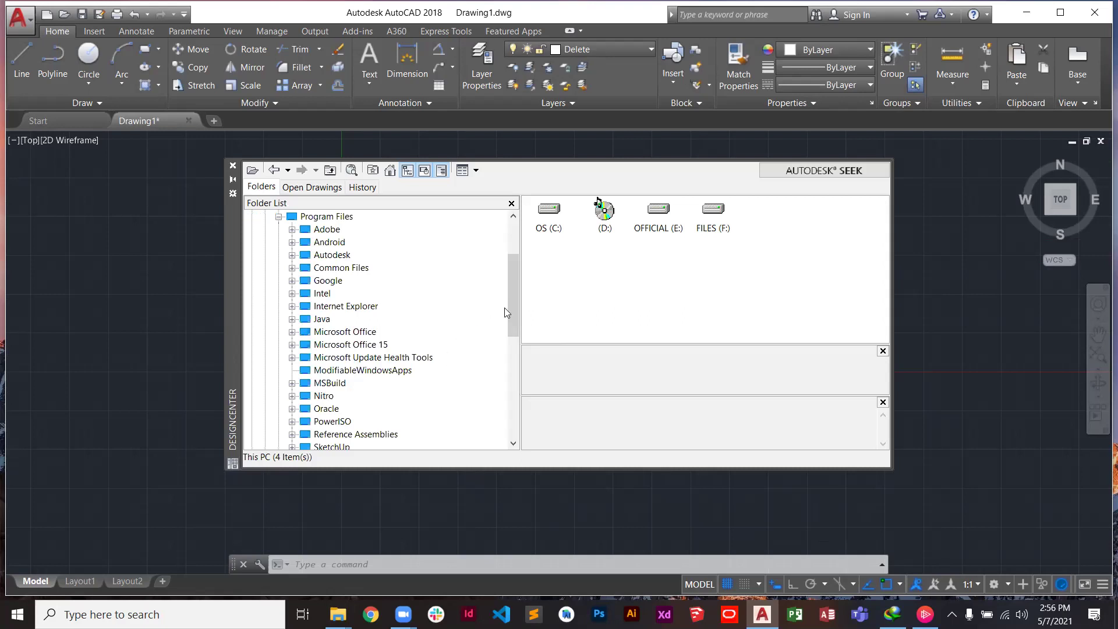
click(293, 255)
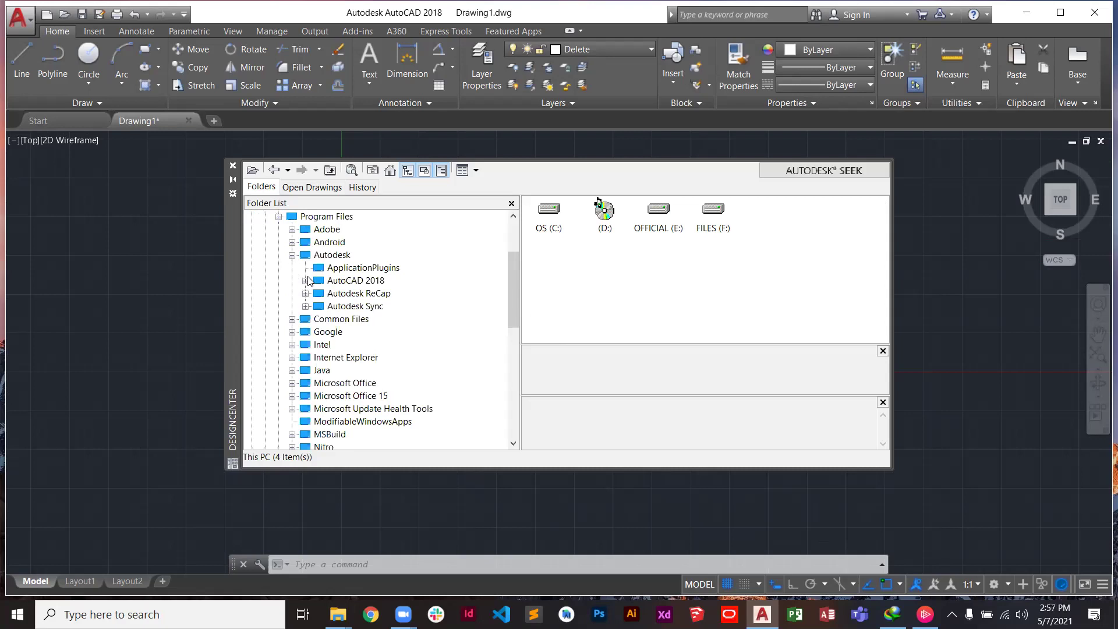
click(306, 281)
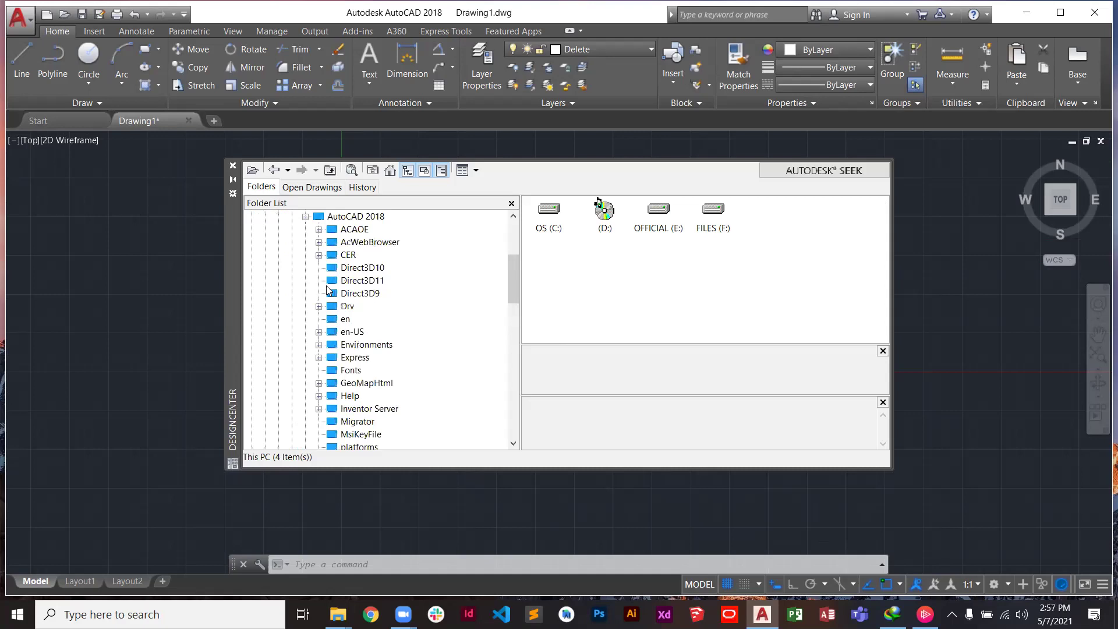
Expand the Sample, en-us and DesignCenter folders and display the sample drawings in DesignCenter
drag(515, 277, 517, 300)
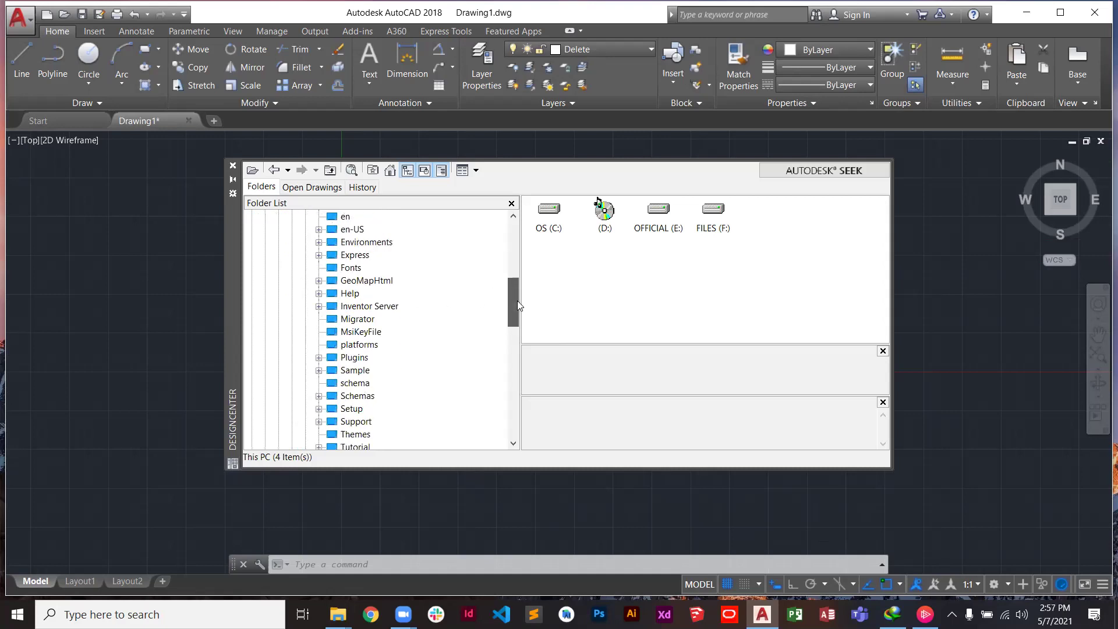
click(319, 371)
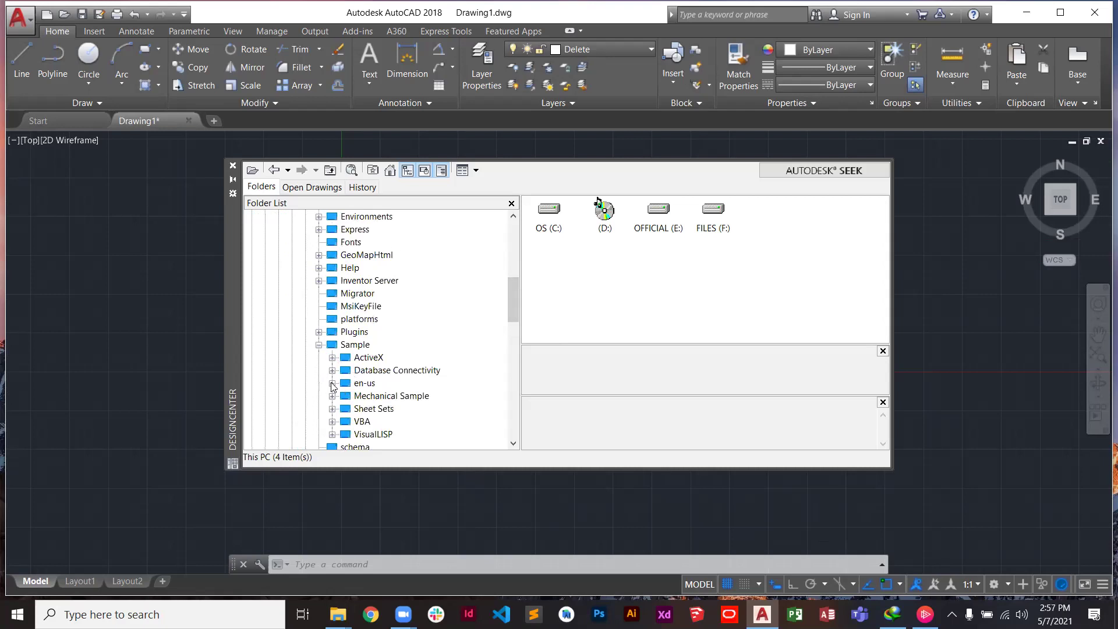
click(333, 384)
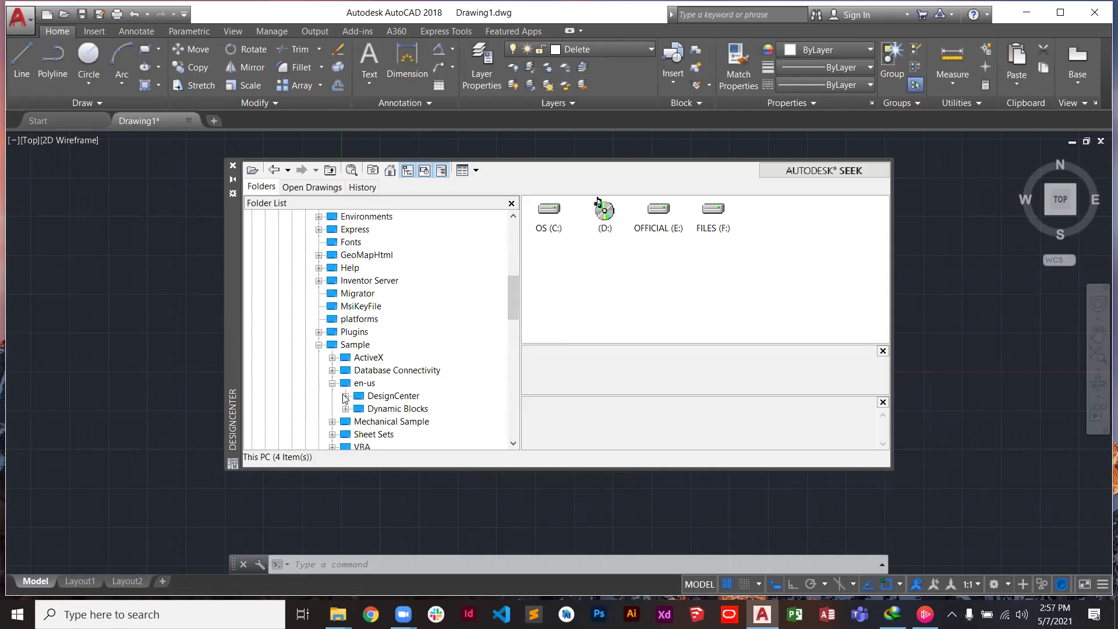
click(345, 397)
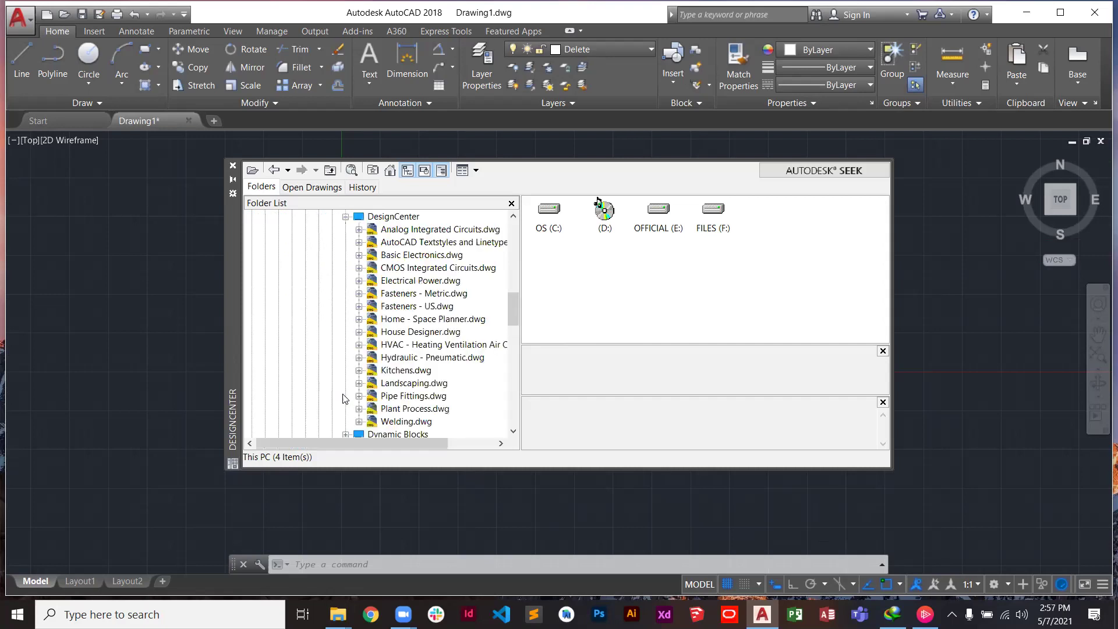
click(393, 216)
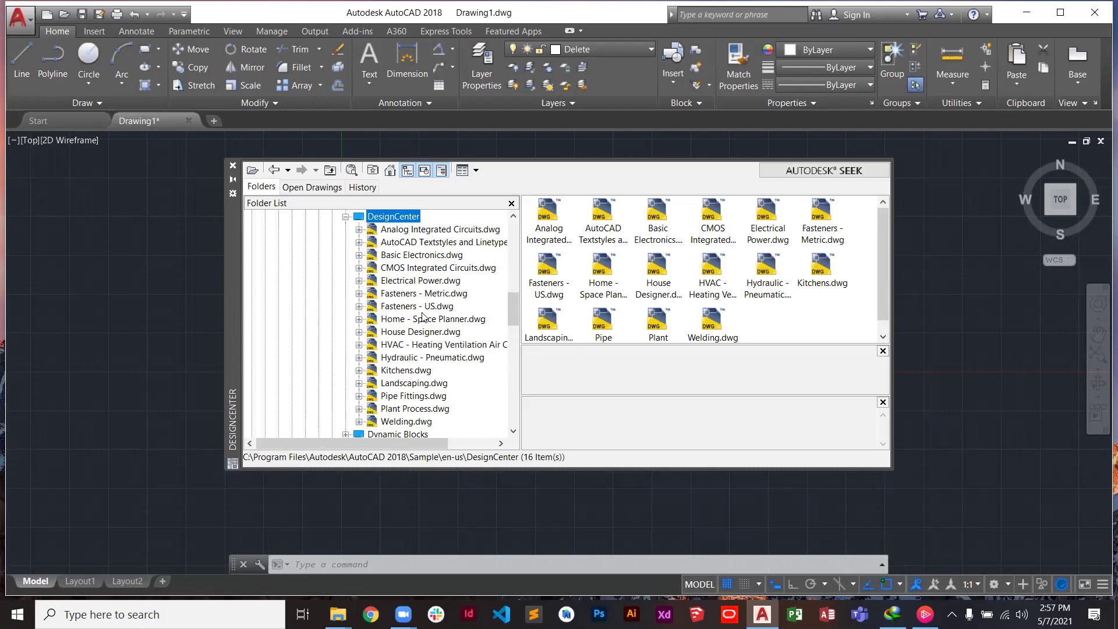
Display the Blocks of Electrical Power.dwg and look through them
click(429, 281)
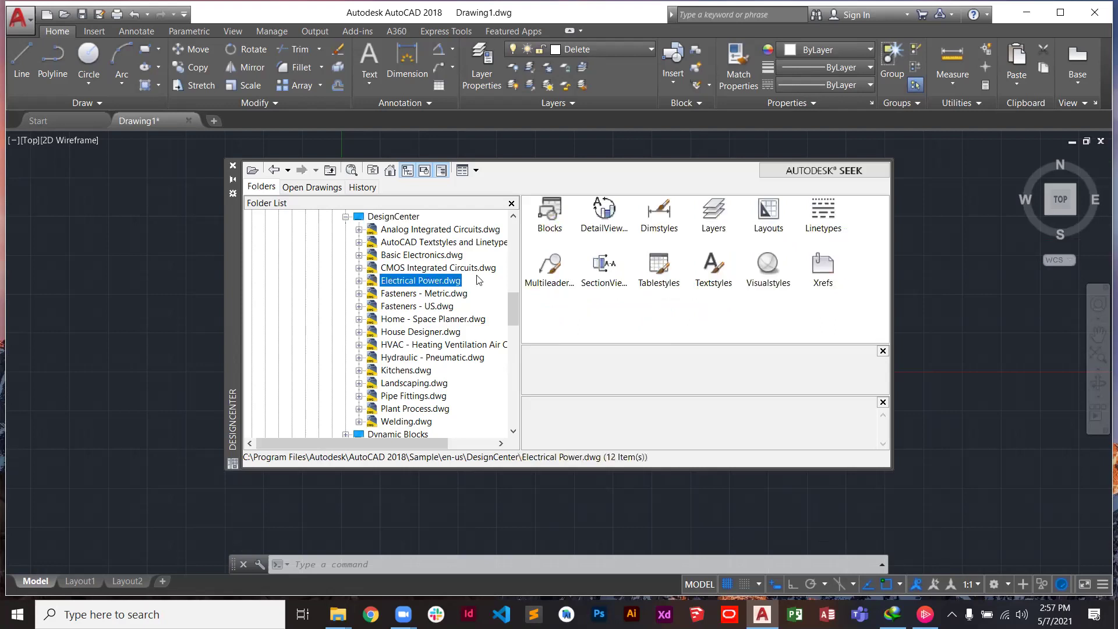
double_click(549, 220)
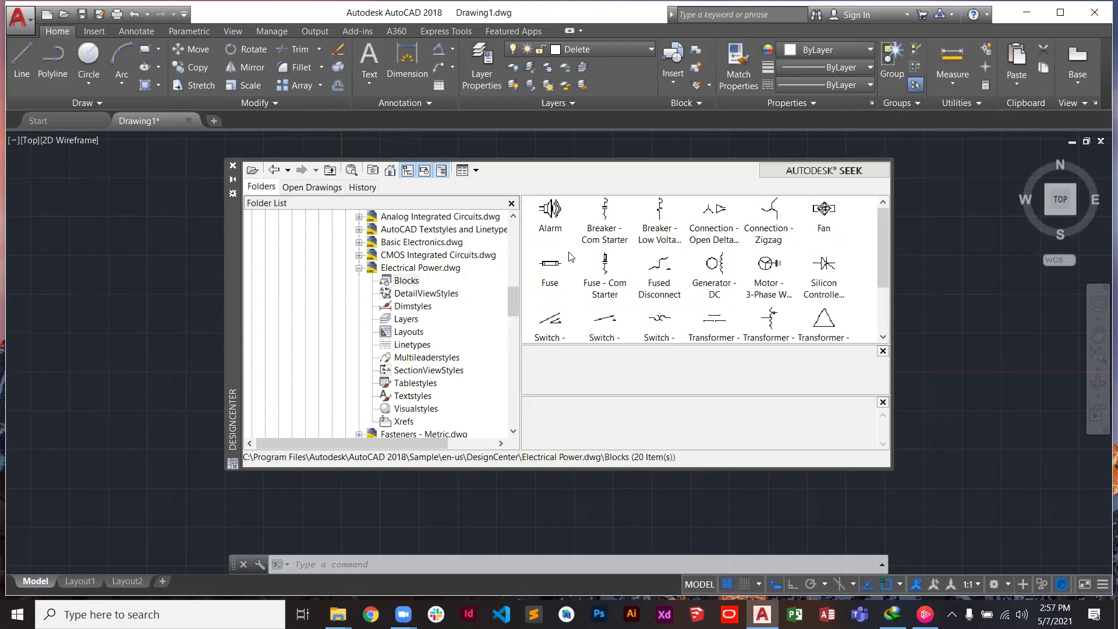
scroll(636, 250, down, 3)
scroll(636, 250, up, 3)
scroll(636, 252, down, 3)
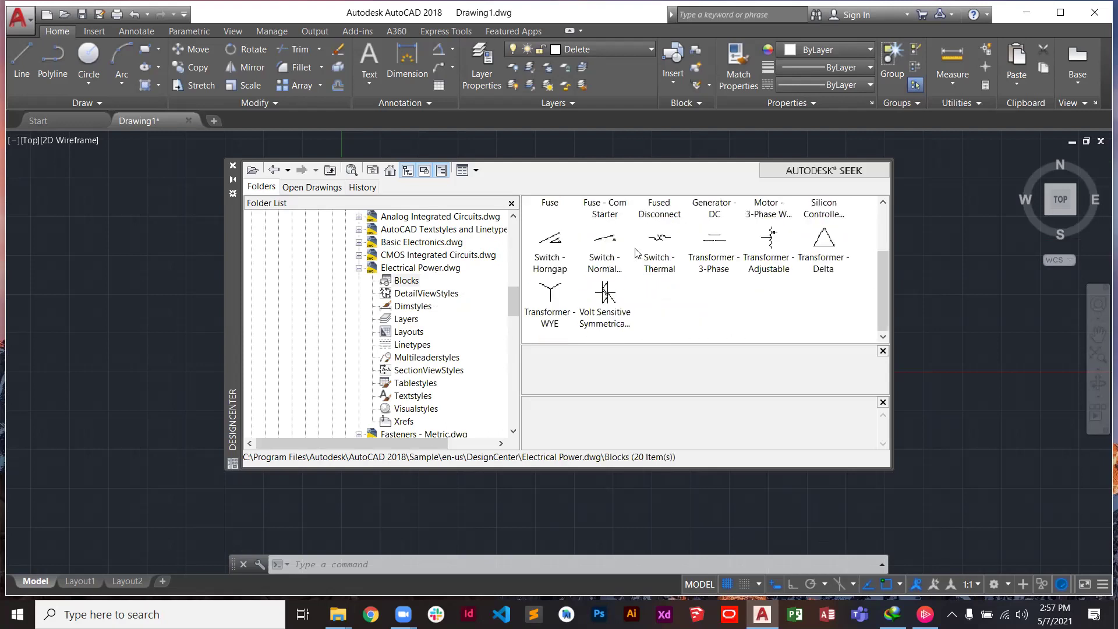
scroll(636, 251, up, 3)
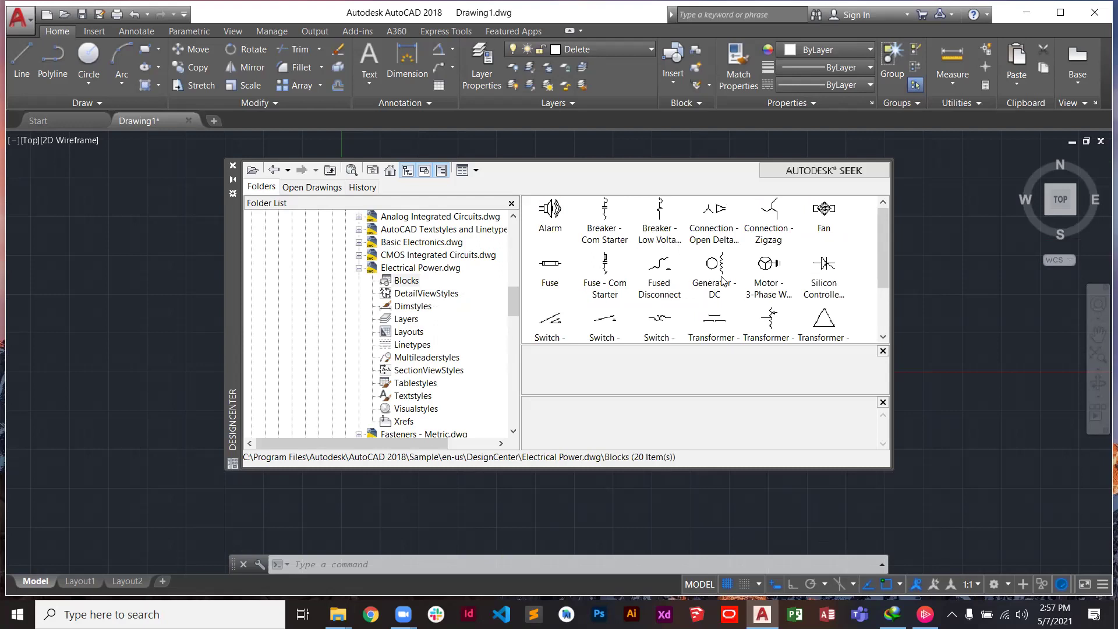
scroll(625, 286, down, 3)
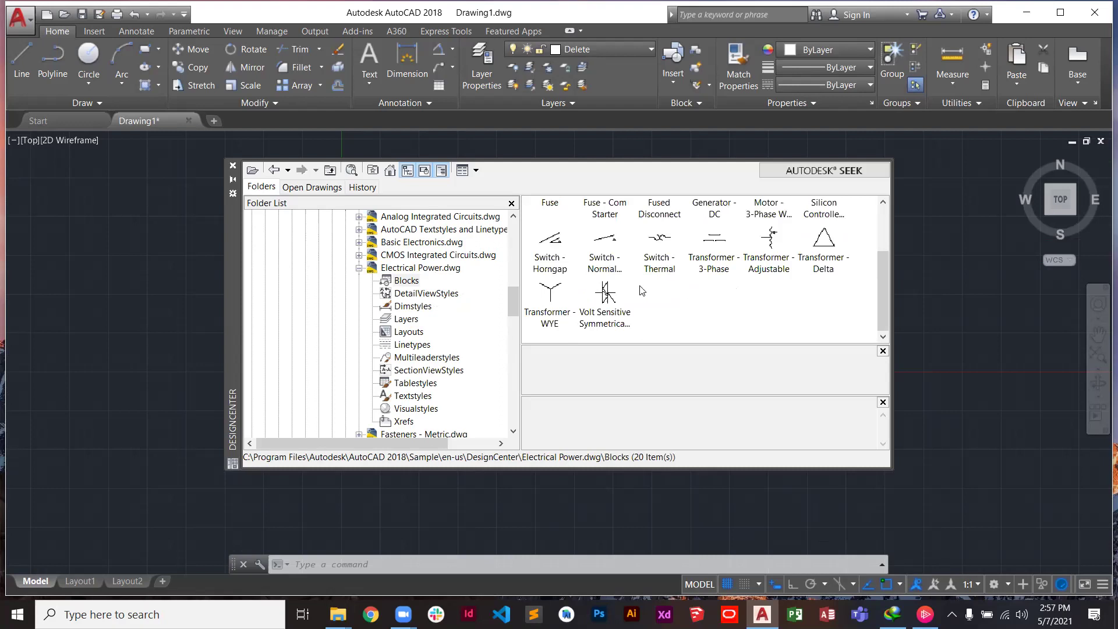
Collapse Electrical Power.dwg and display the Blocks of HVAC - Heating Ventilation Air Conditioning.dwg
click(360, 268)
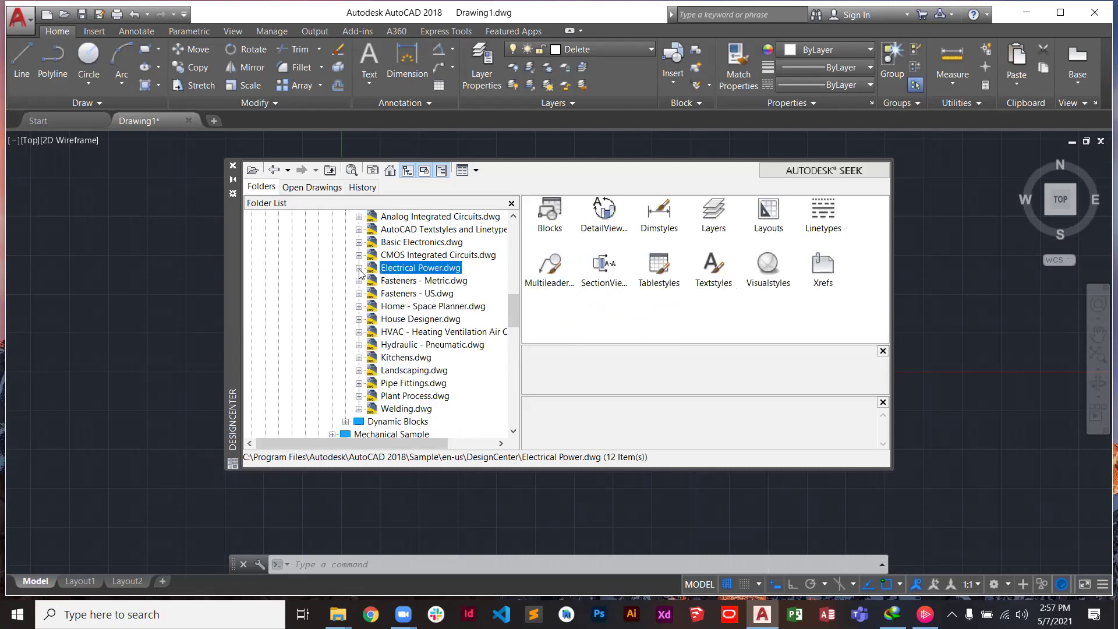
scroll(406, 268, up, 1)
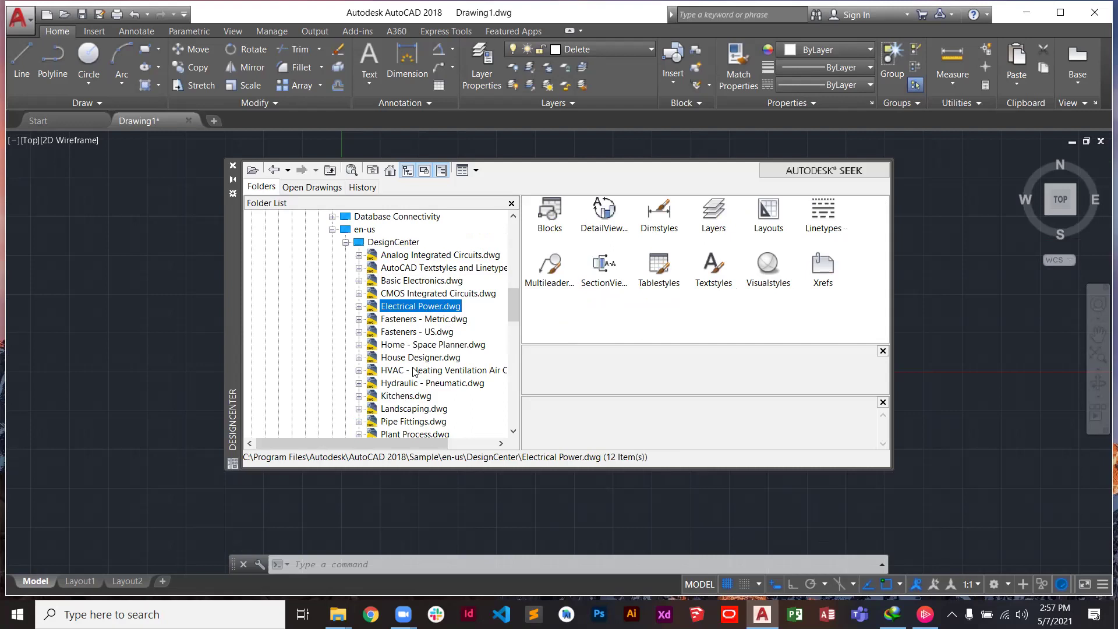
click(360, 371)
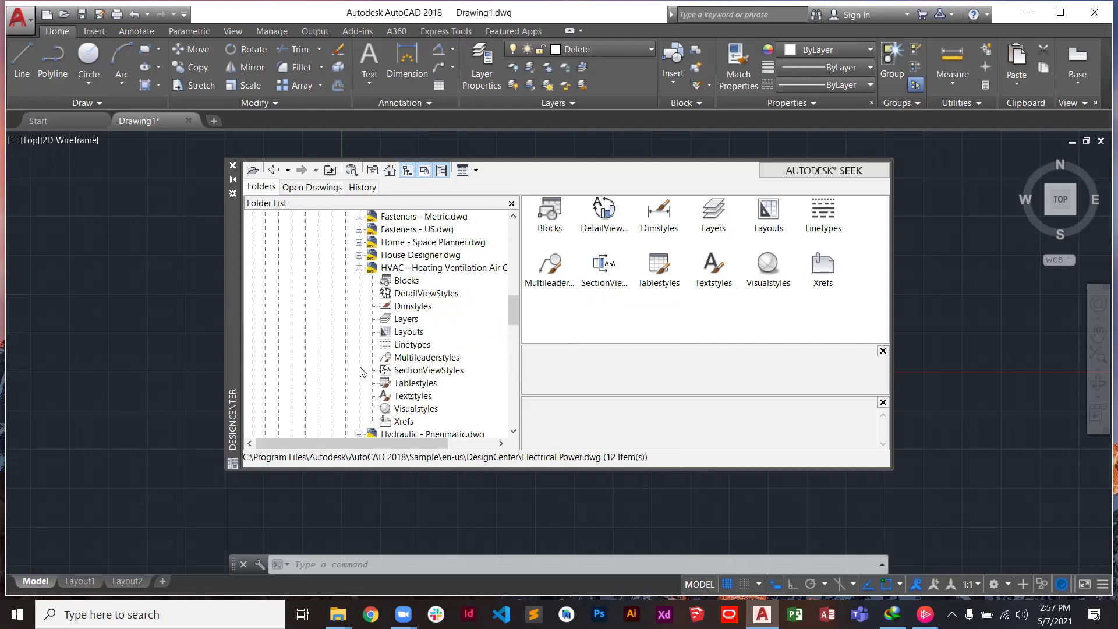
click(406, 282)
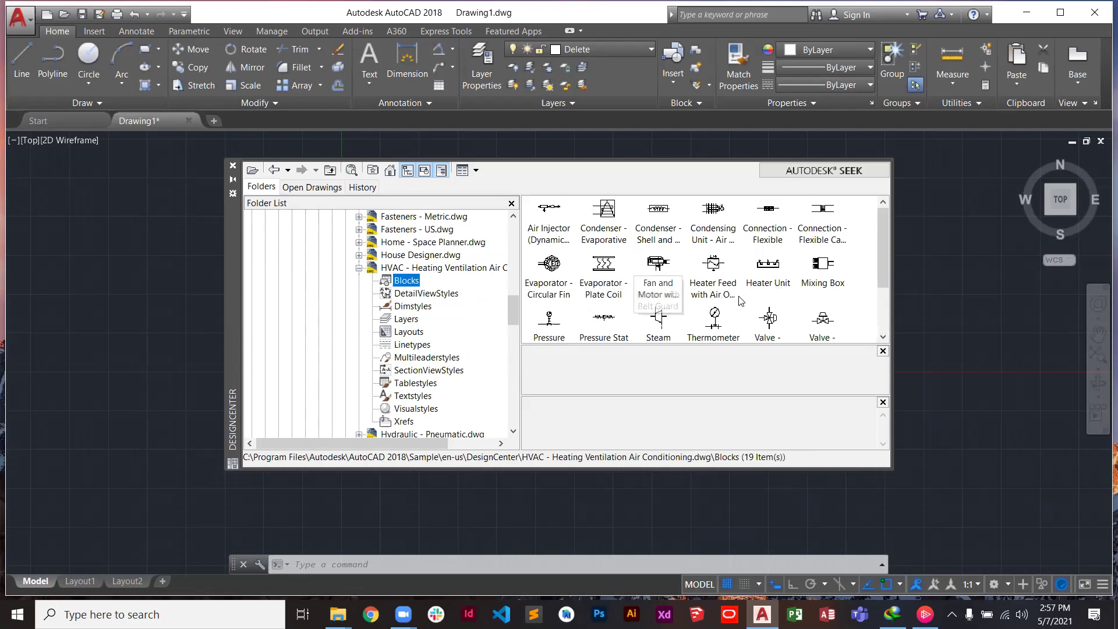
Look through the remaining HVAC blocks, collapse that drawing and display the Blocks of Kitchens.dwg
scroll(763, 280, down, 1)
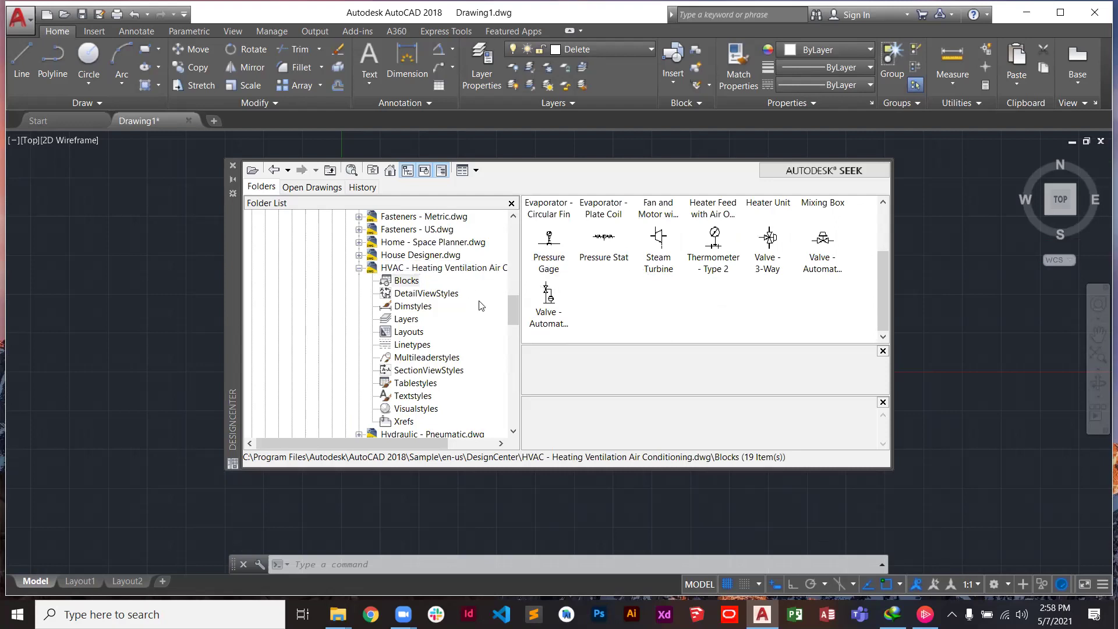
click(358, 268)
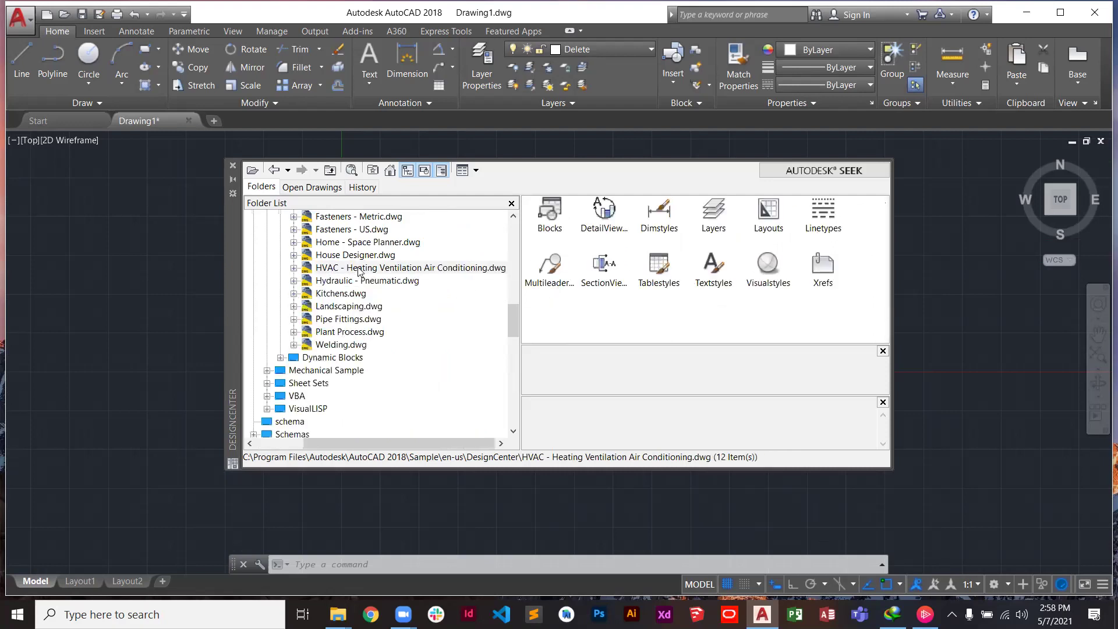
click(294, 294)
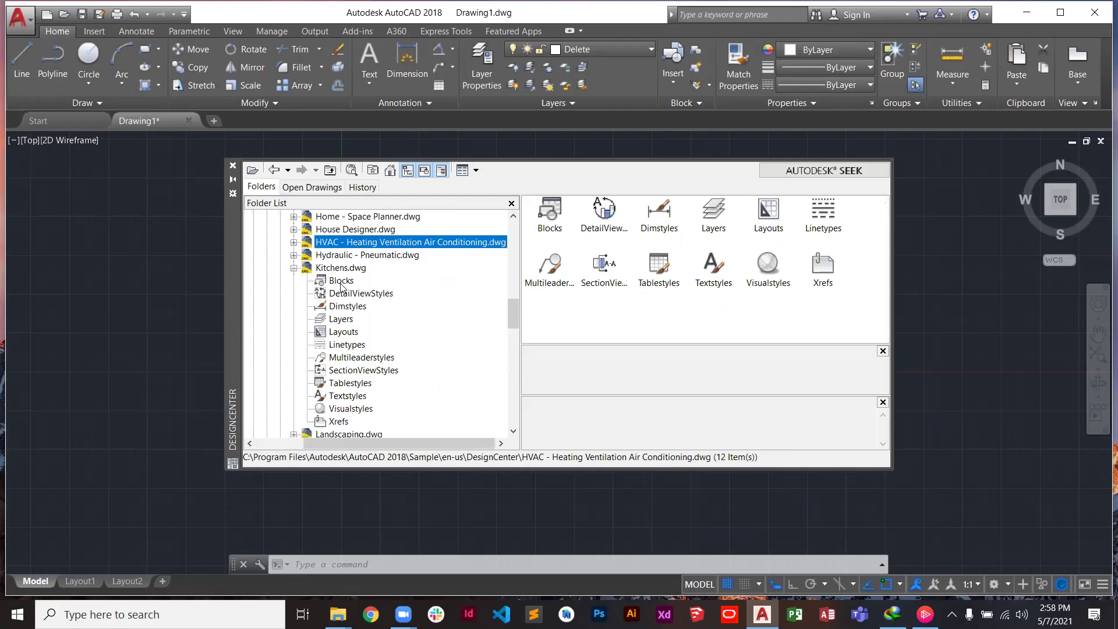
click(341, 282)
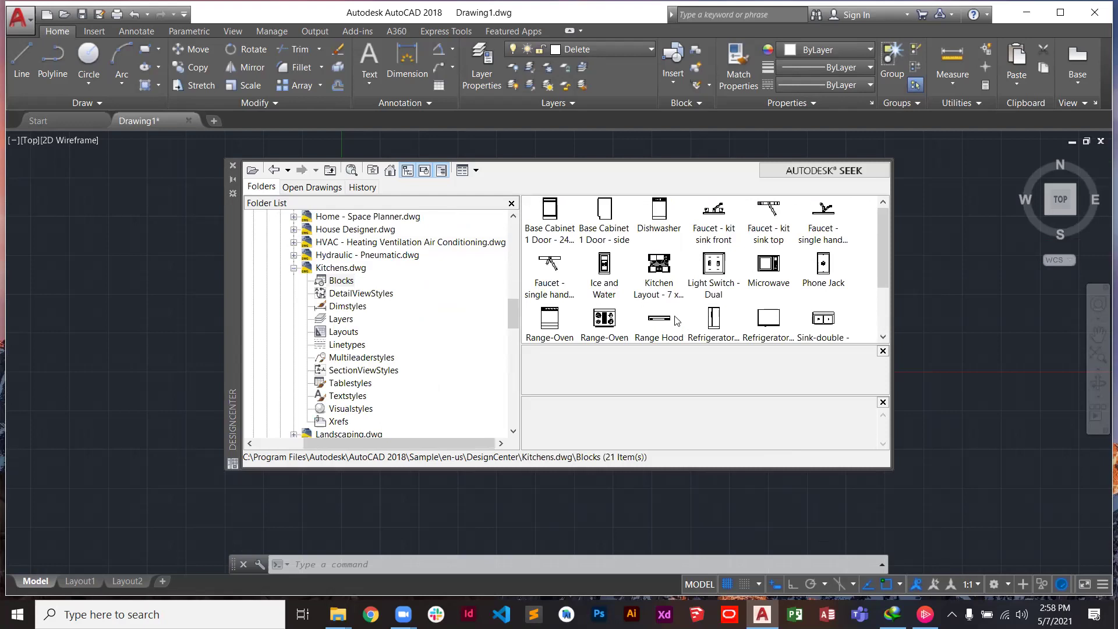
Insert the Refrigerator-2 door - 36 in front block into empty space beside DesignCenter at scale factor 1 and rotation 0
click(716, 329)
double_click(716, 326)
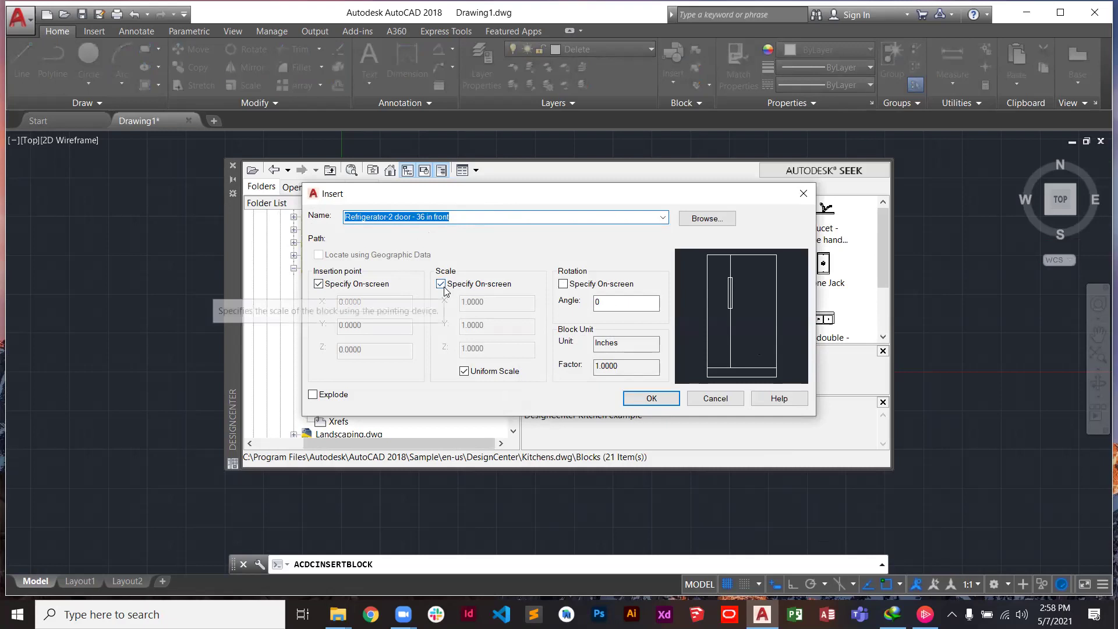
click(636, 400)
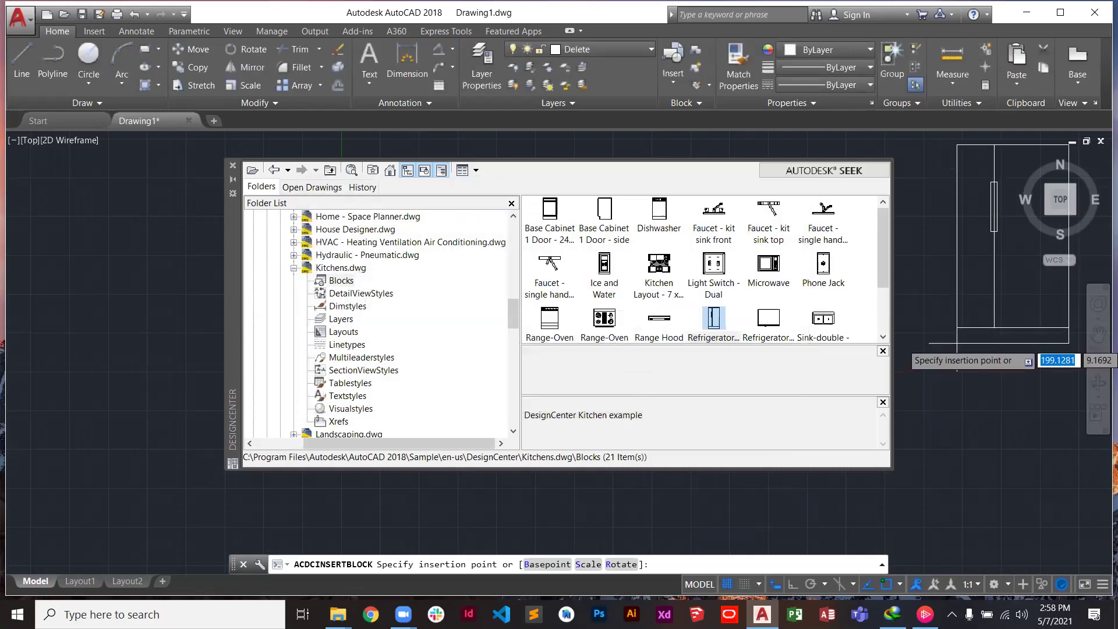
click(919, 482)
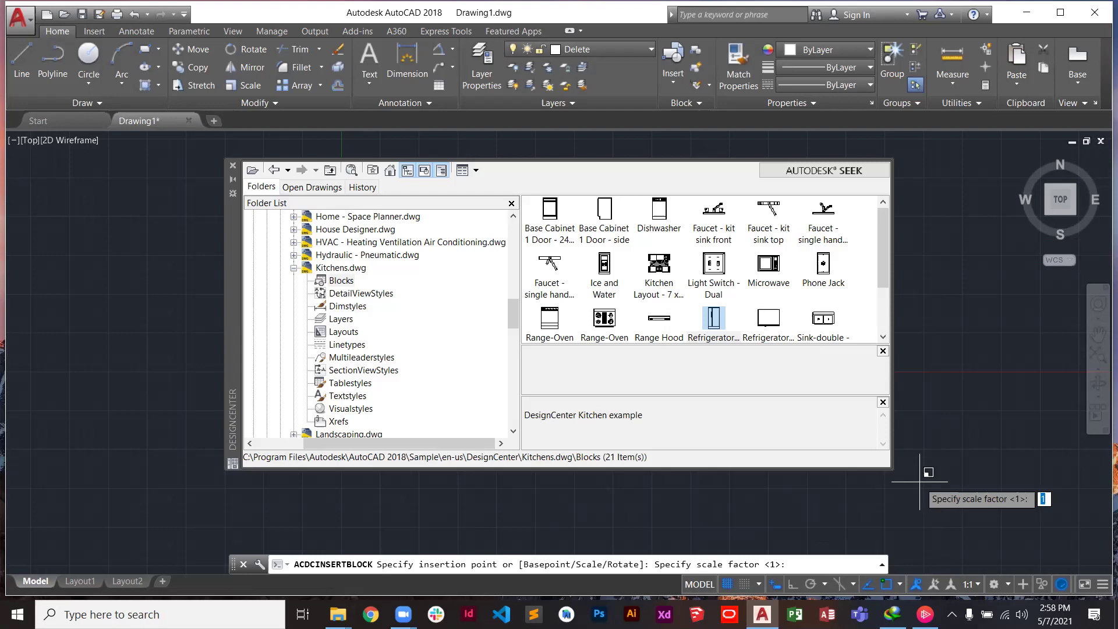
key(Return)
key(Return)
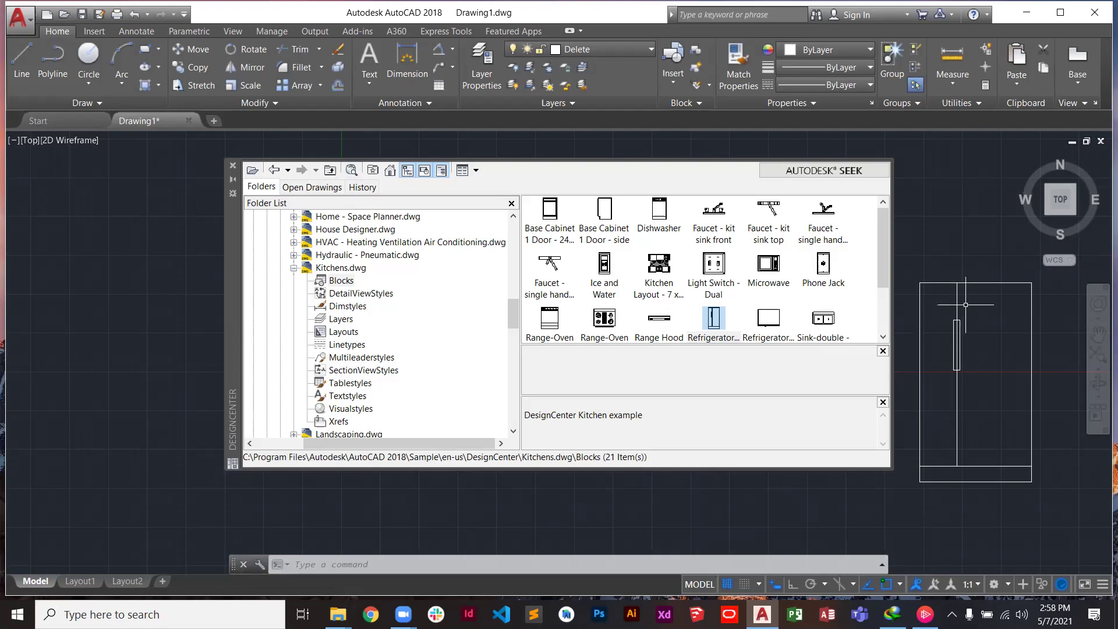
Select the placed refrigerator and look for its block among the insertable blocks of the current drawing
click(957, 324)
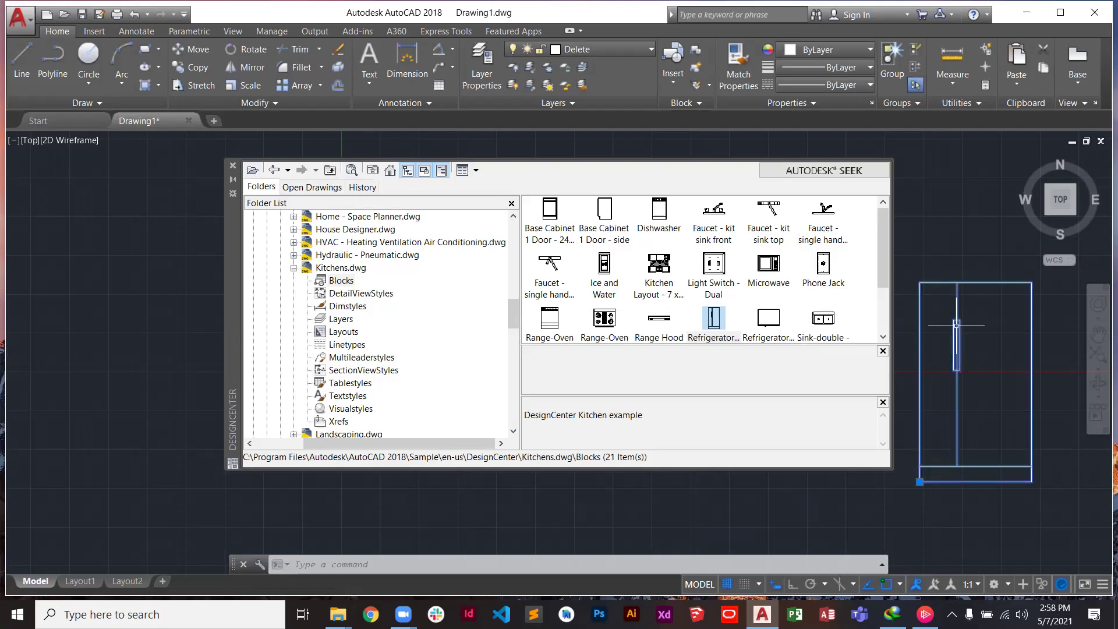
click(673, 85)
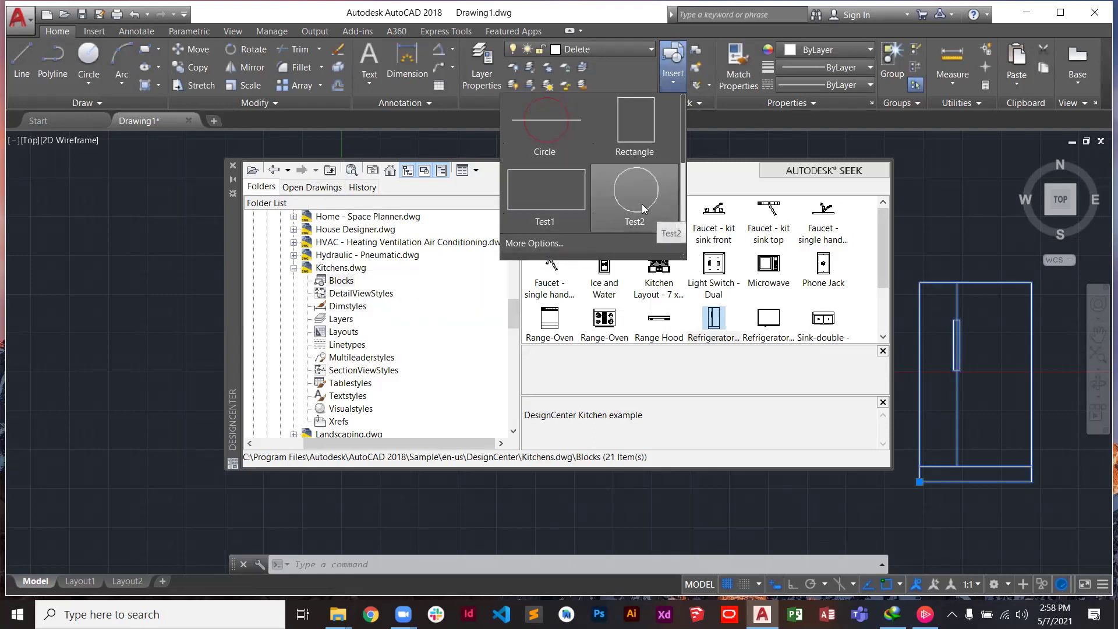
drag(682, 161, 678, 225)
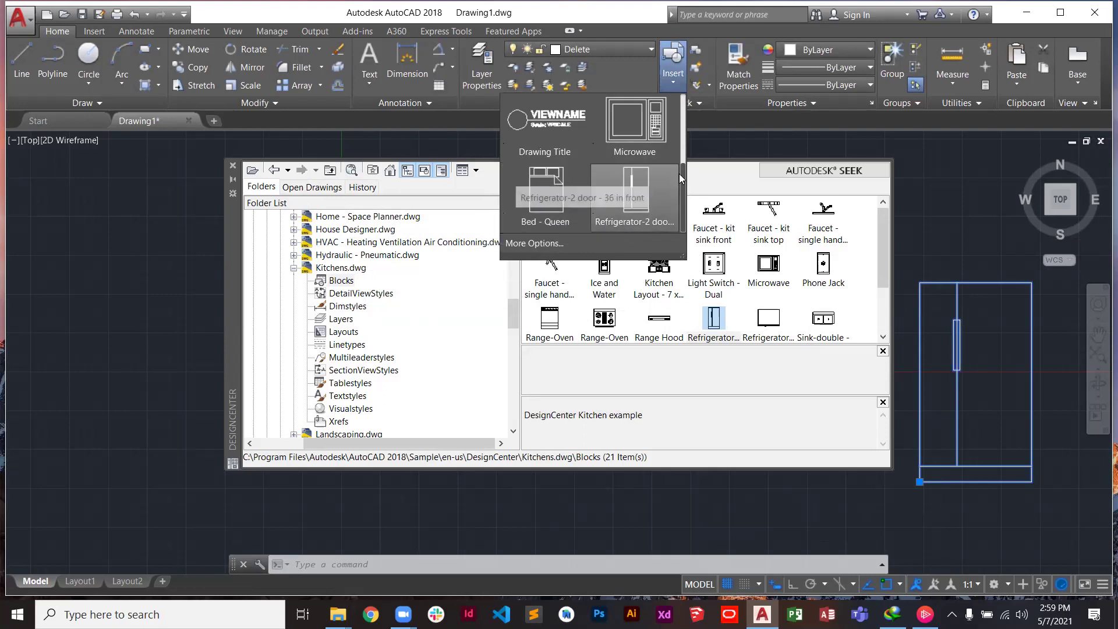
scroll(684, 169, up, 1)
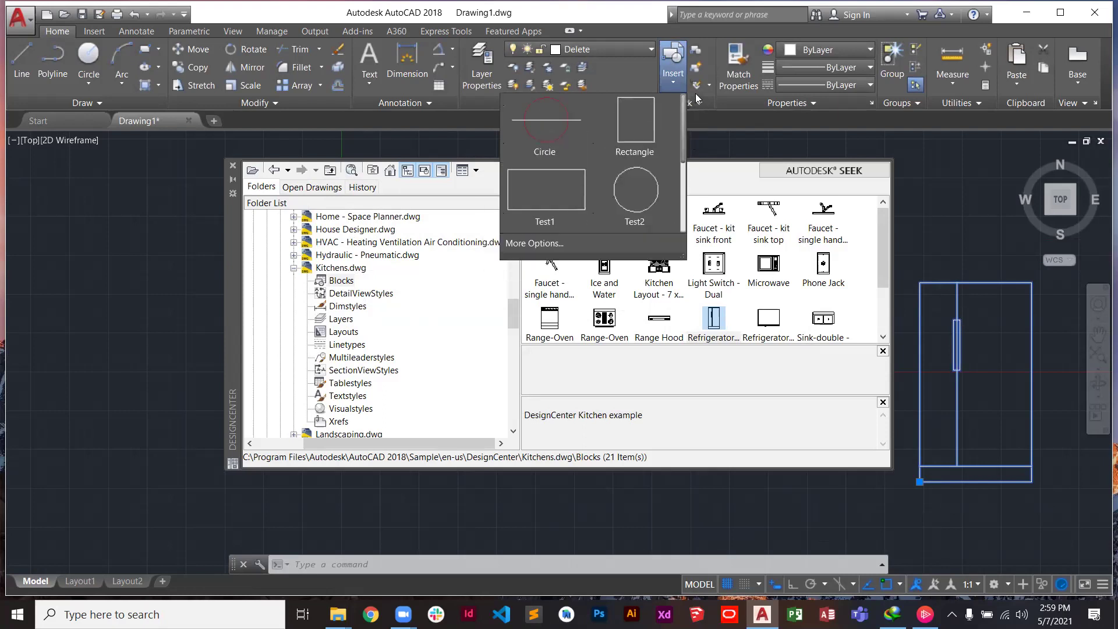
scroll(670, 174, down, 1)
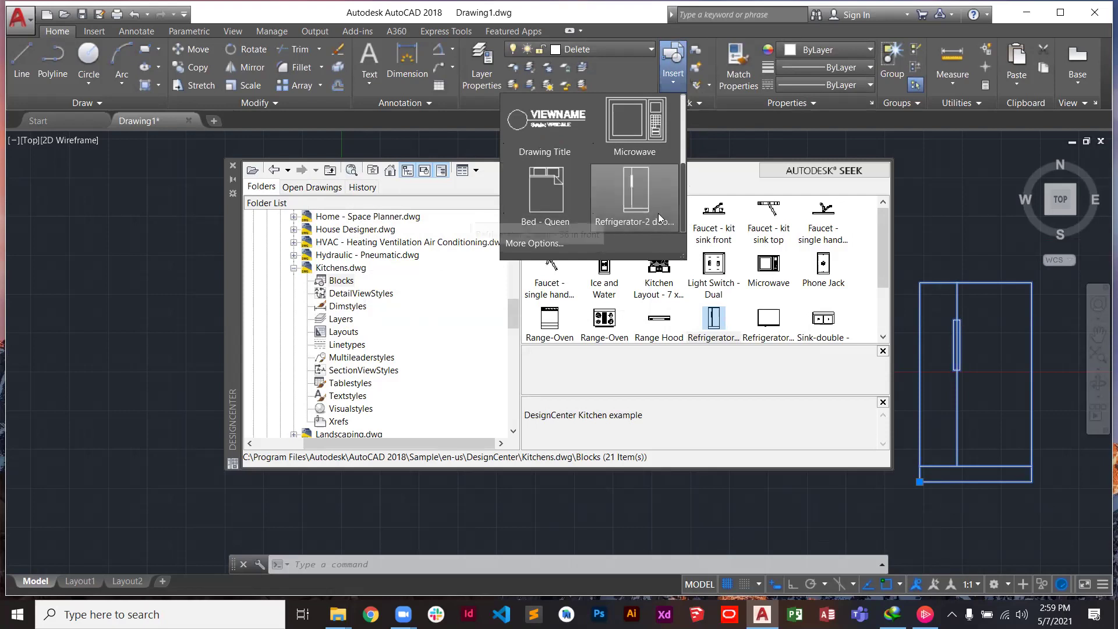
key(Escape)
drag(730, 367, 909, 258)
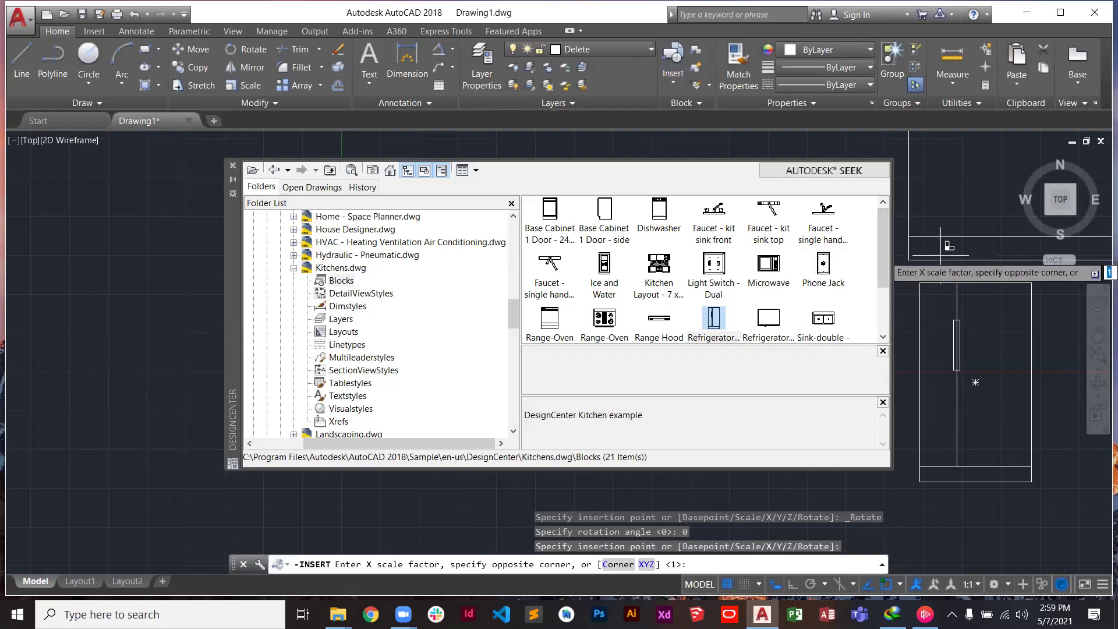
key(Return)
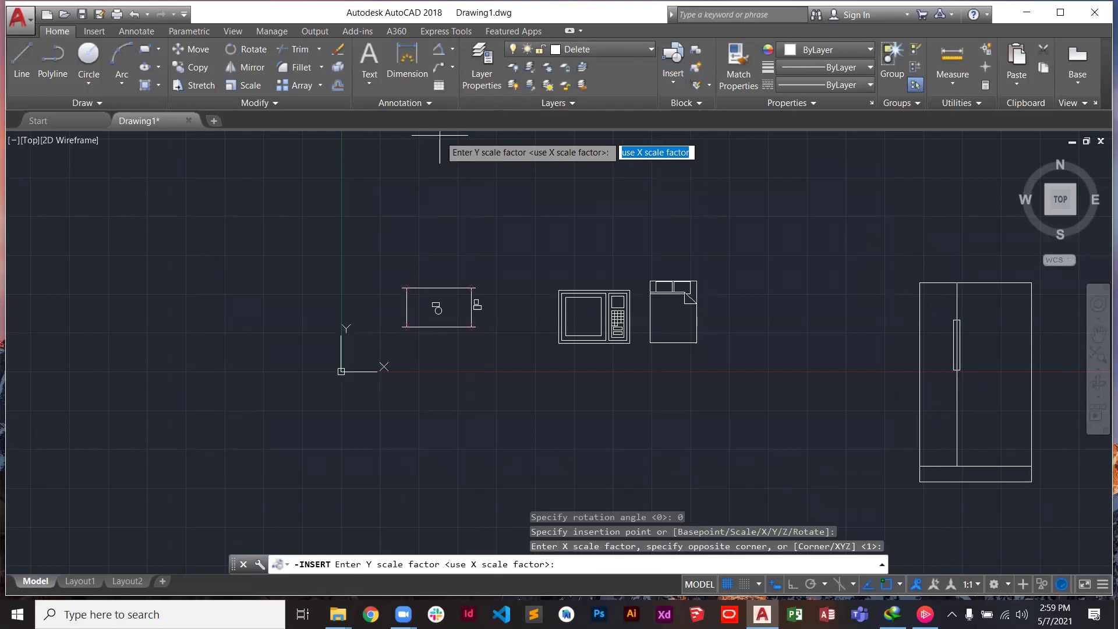
key(Escape)
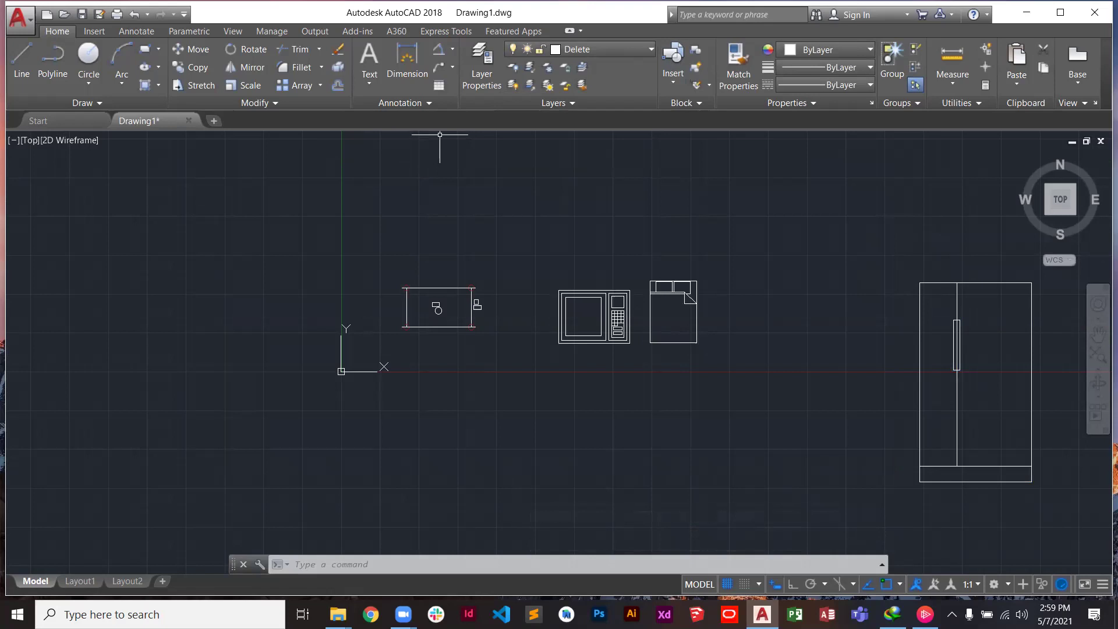
Review the blocks stored in the current drawing and compare them with the block instances placed in model space
click(672, 75)
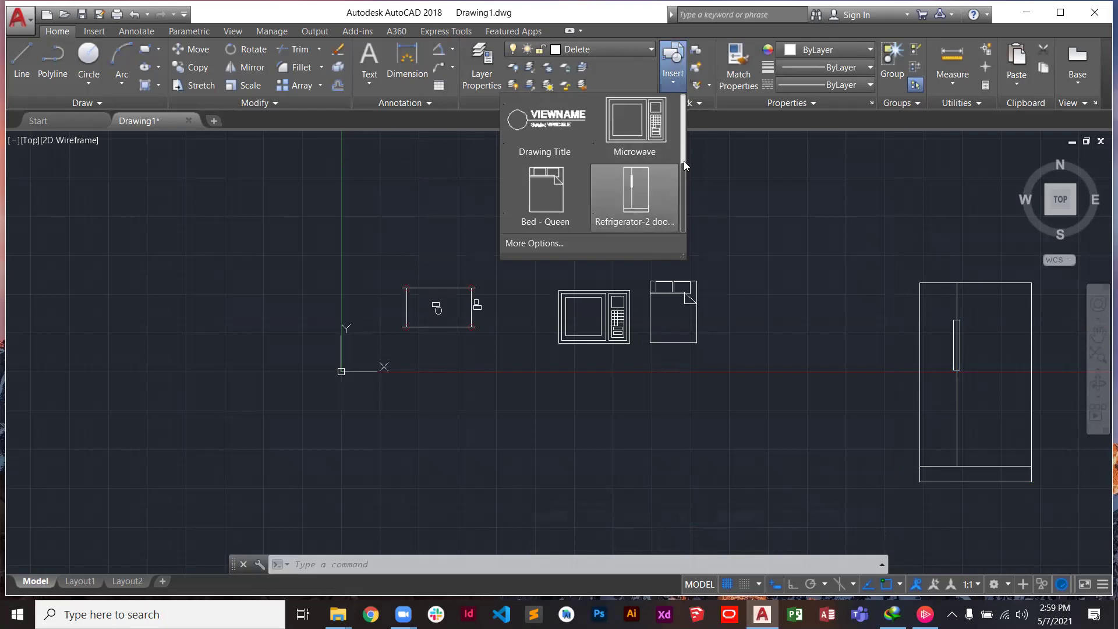
scroll(684, 157, up, 1)
scroll(685, 151, up, 2)
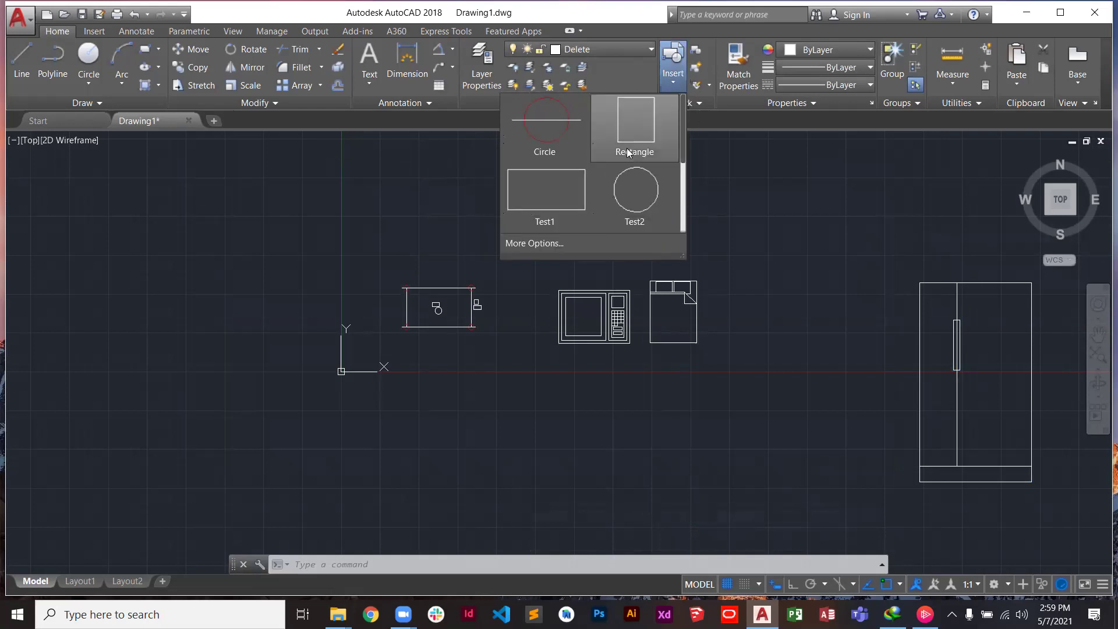
click(436, 277)
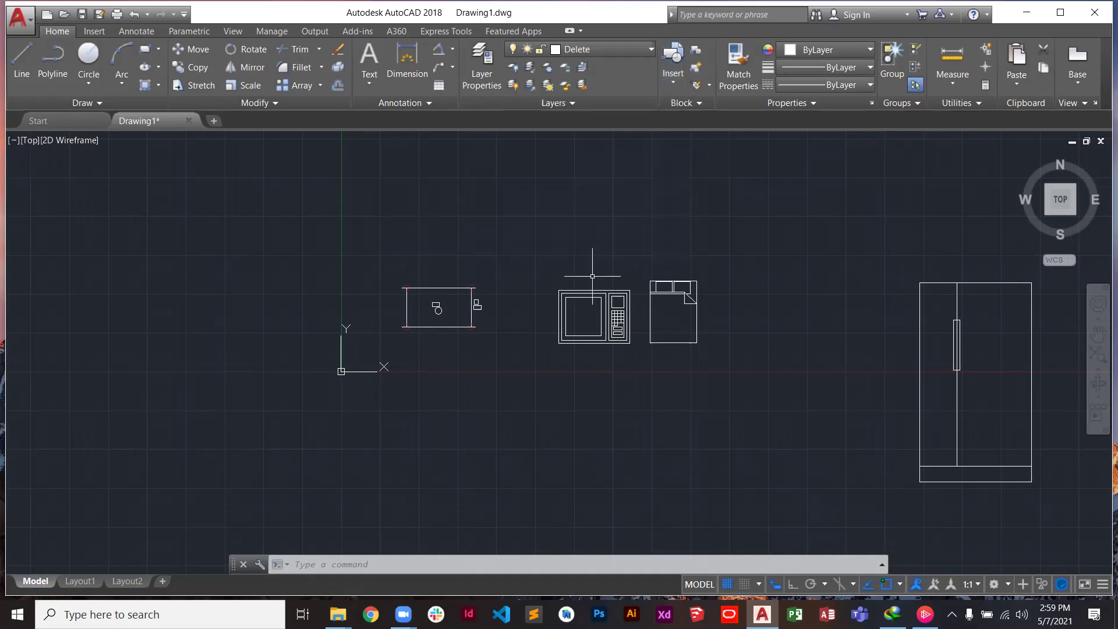
scroll(592, 276, up, 4)
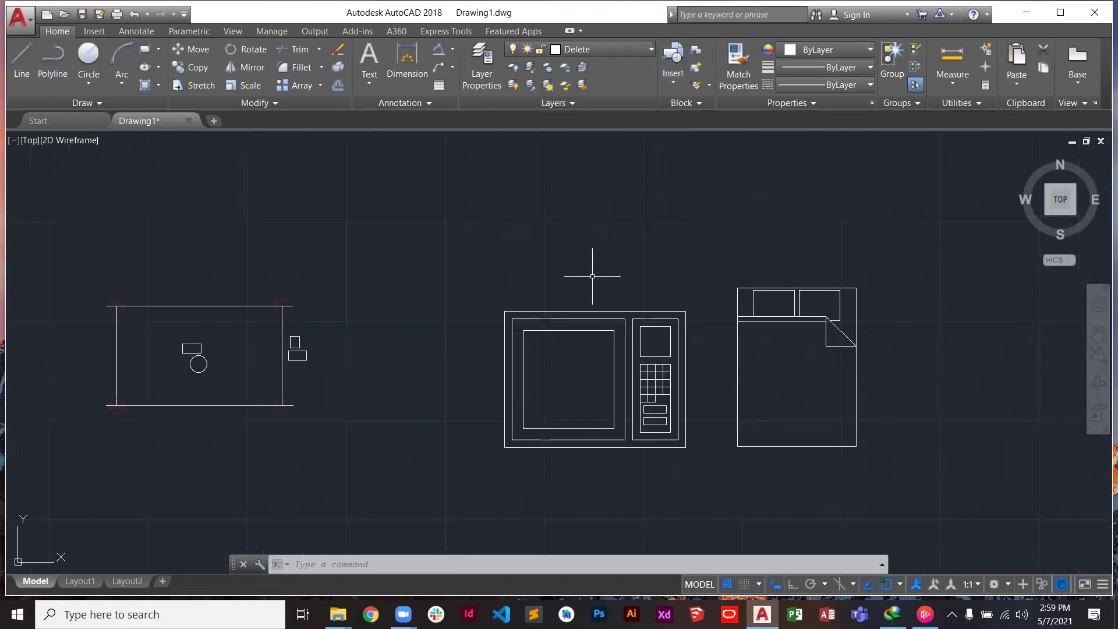
scroll(667, 253, down, 6)
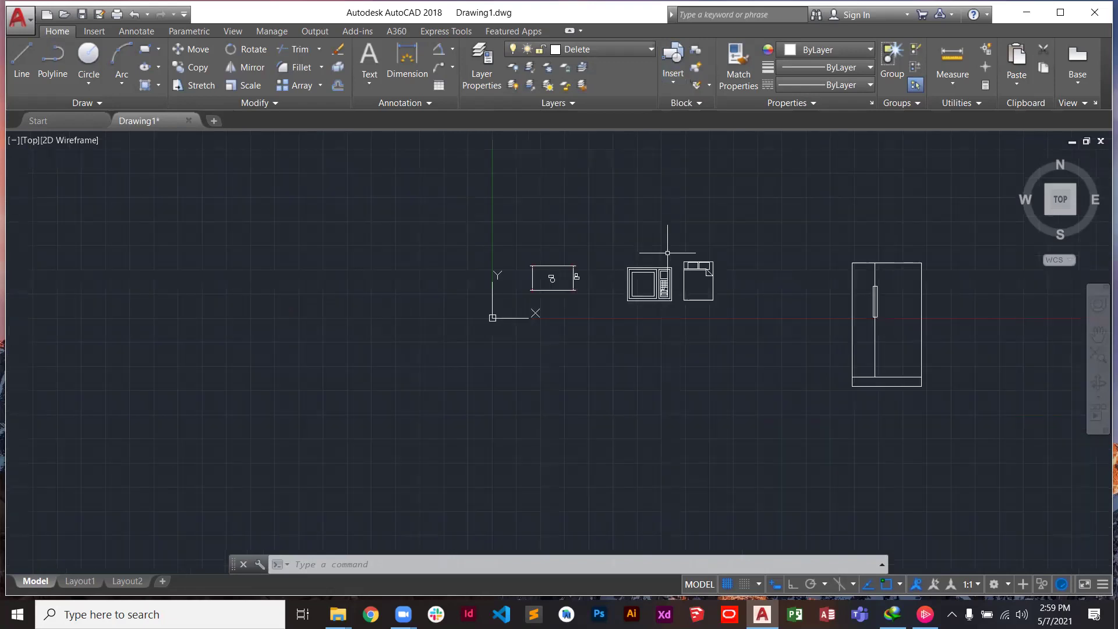
Erase every object in the drawing and zoom to All
key(ctrl+a)
key(Delete)
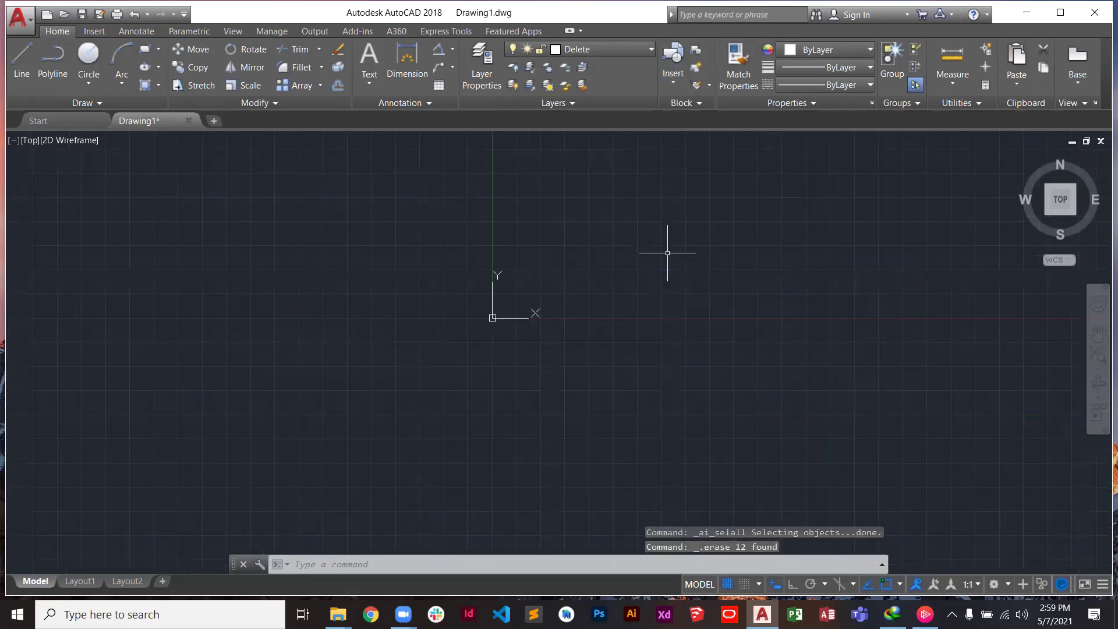
text(z)
key(Return)
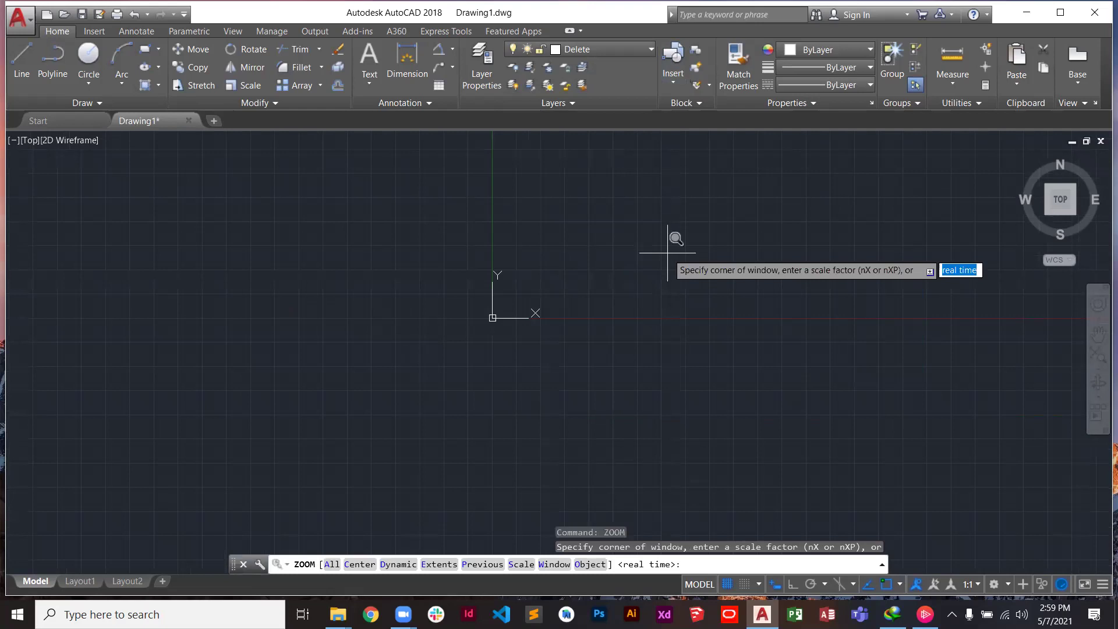
text(a)
key(Return)
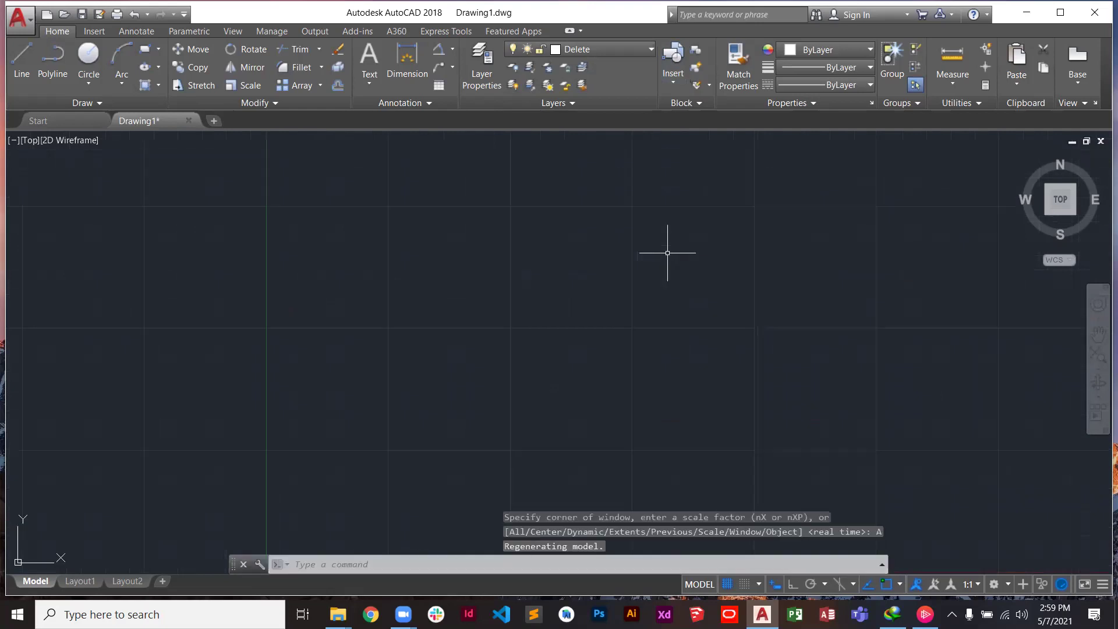
Draw a small circle in the upper middle of the empty drawing area
click(81, 87)
click(81, 108)
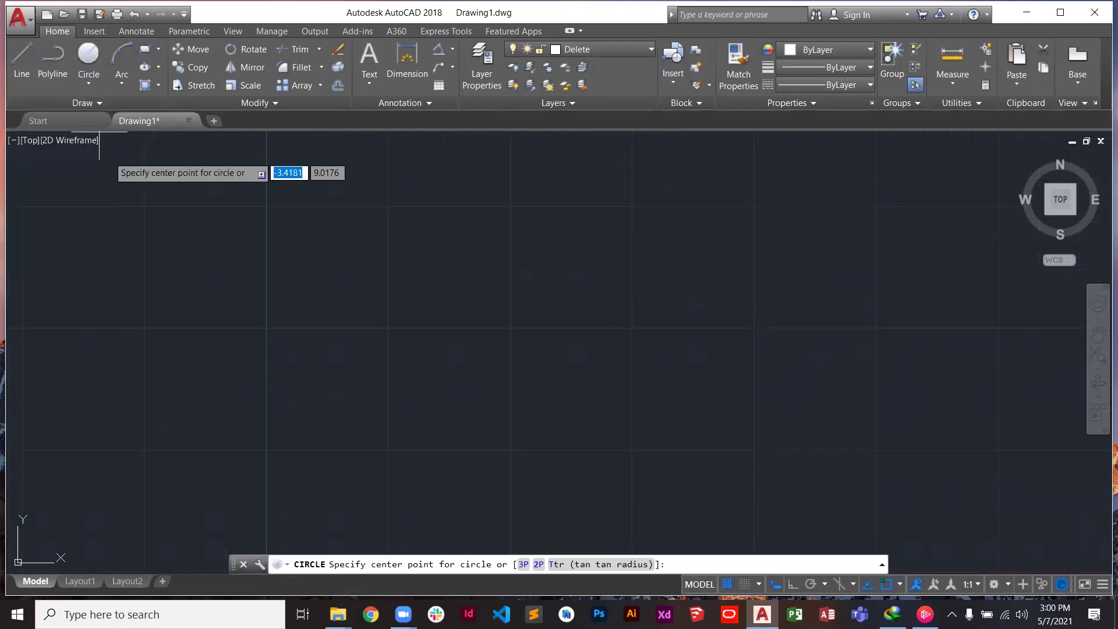
click(406, 266)
click(422, 279)
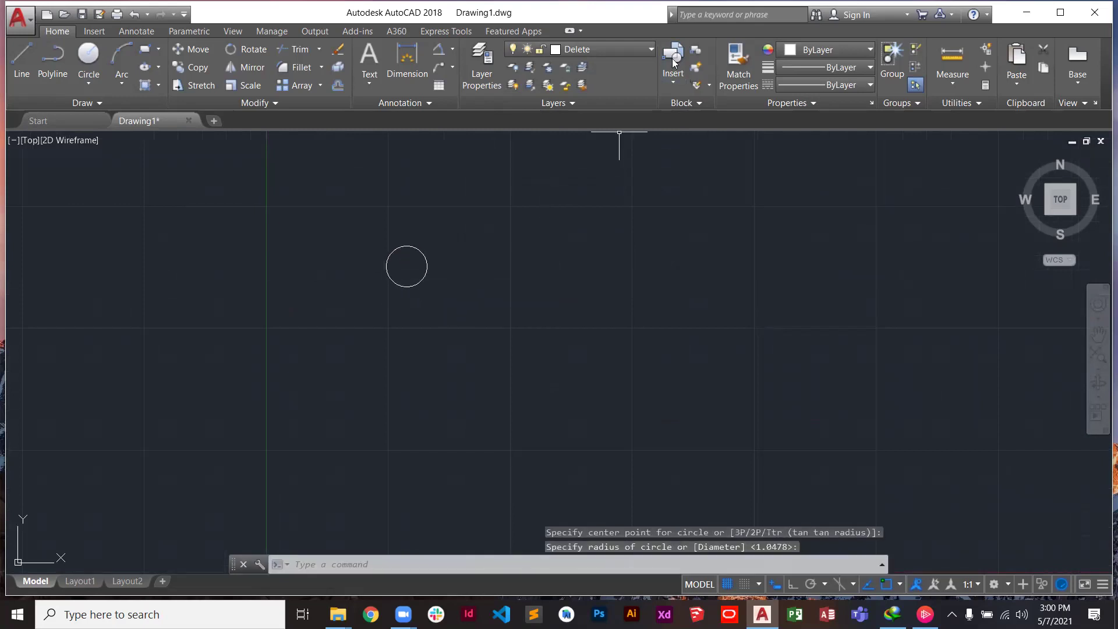
Start a new block definition and name it Circle 2
click(696, 52)
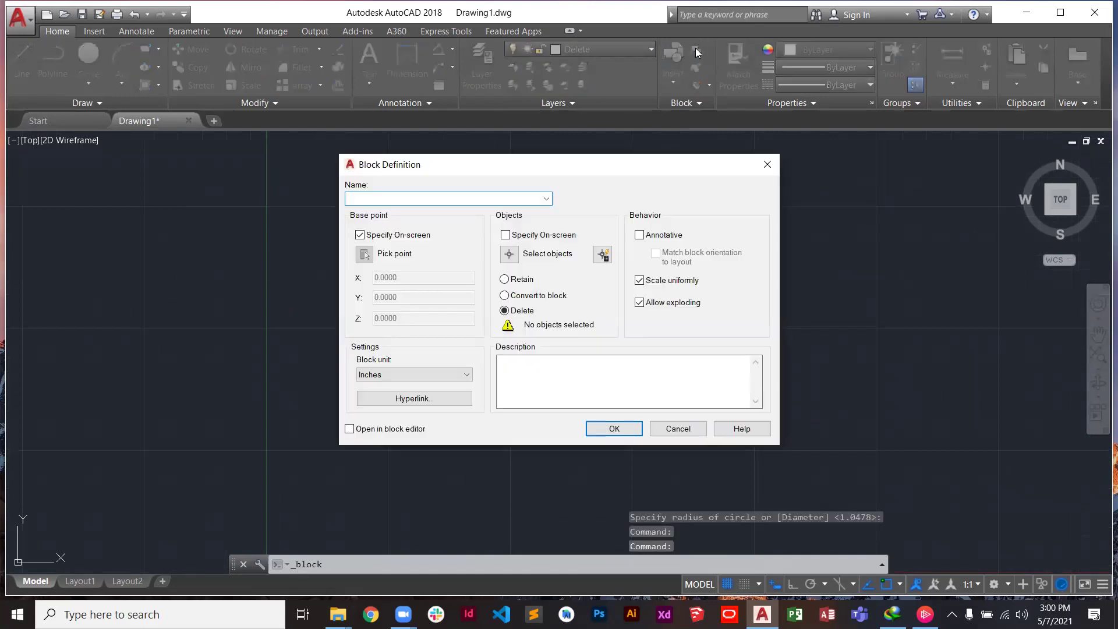
text(cIRCLE 2)
key(BackSpace)
key(BackSpace)
key(BackSpace)
key(BackSpace)
key(BackSpace)
key(BackSpace)
key(BackSpace)
key(BackSpace)
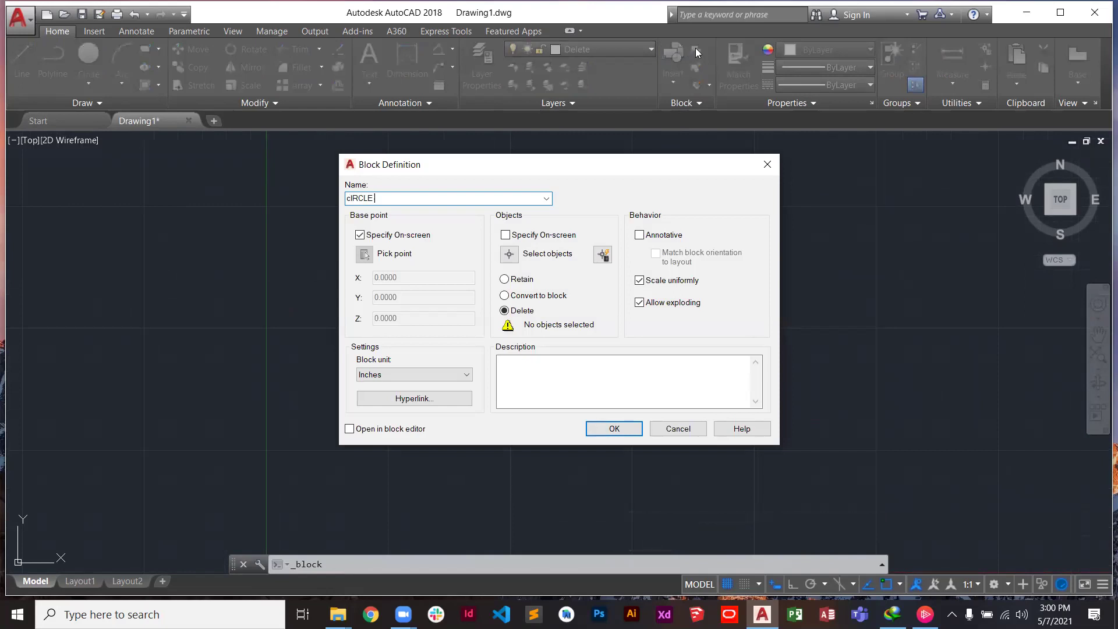
text(Circle)
key(BackSpace)
key(BackSpace)
text(le 2)
Define the block from the drawn circle, with the original set to Delete and the circle's centre as base point
click(509, 255)
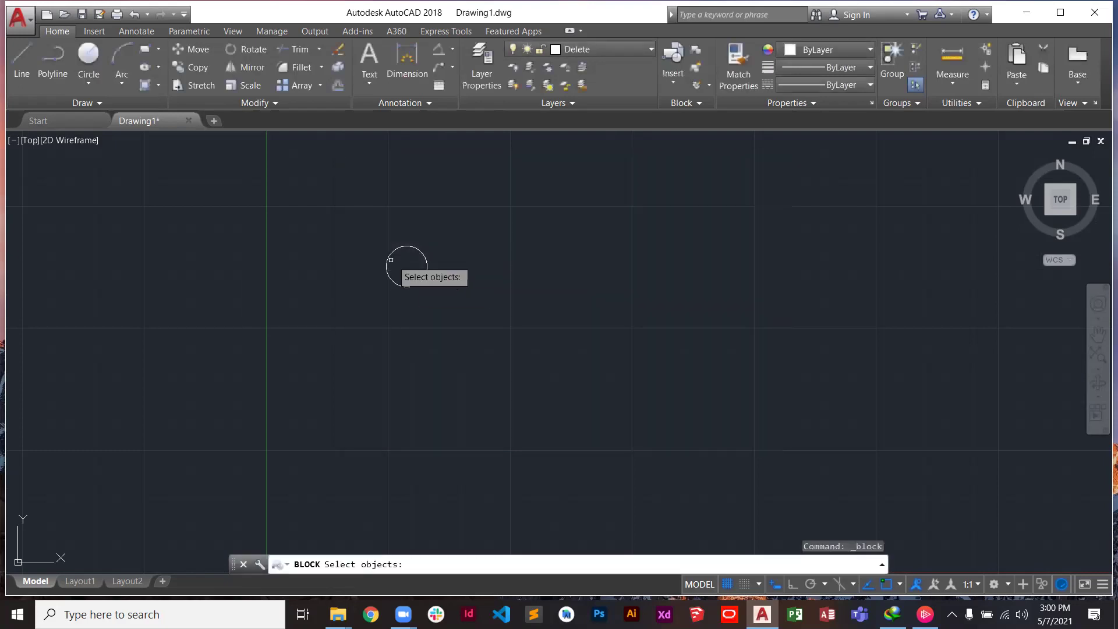
click(424, 259)
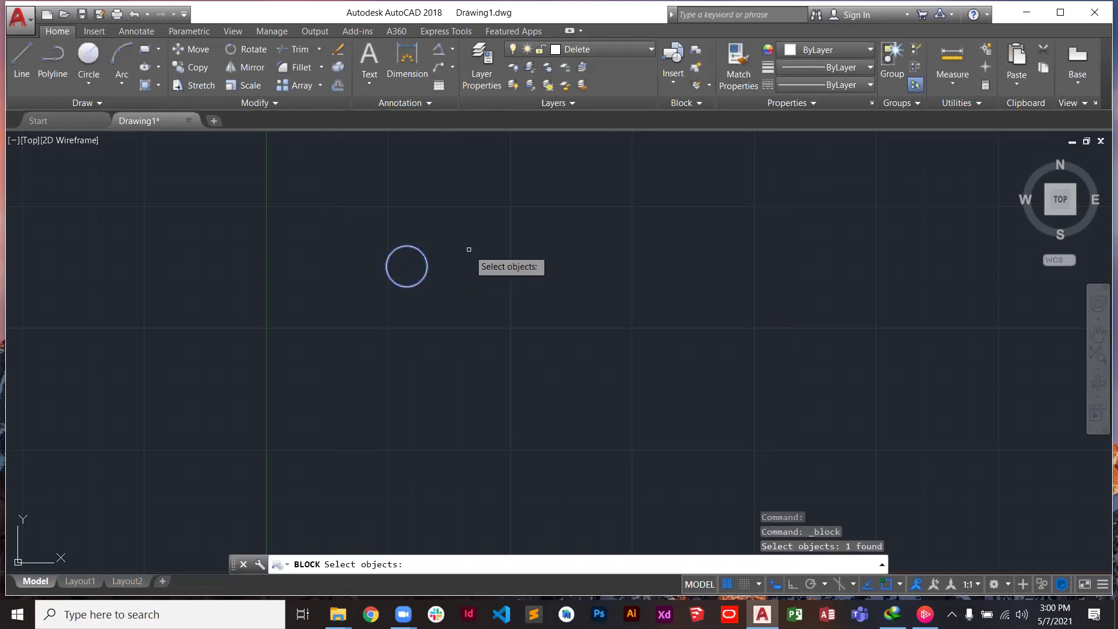
key(Return)
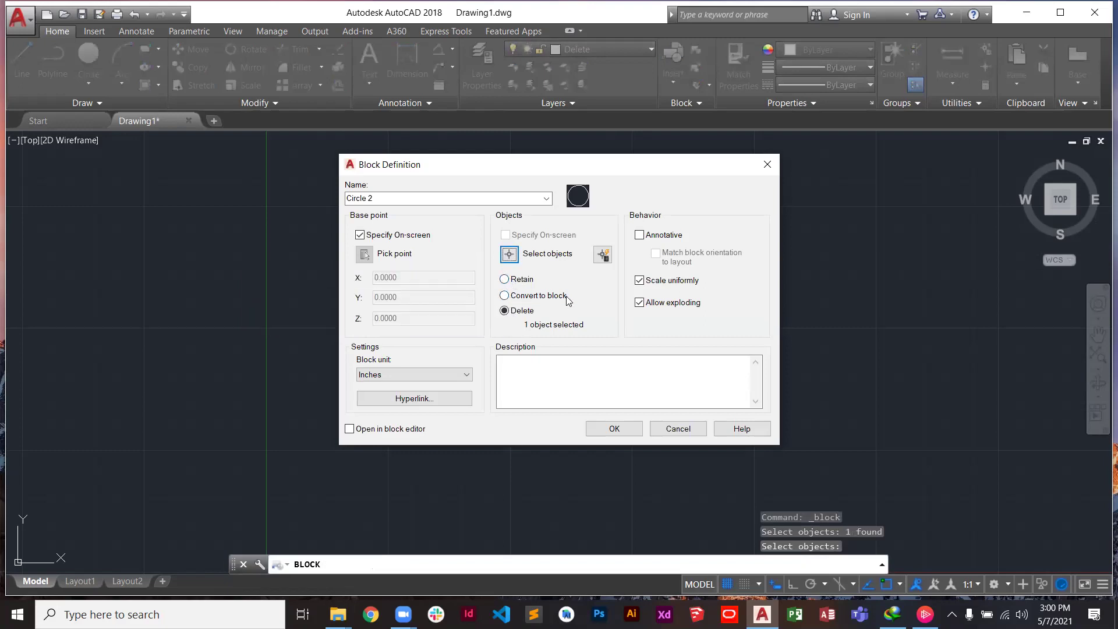
click(504, 296)
click(504, 310)
click(615, 428)
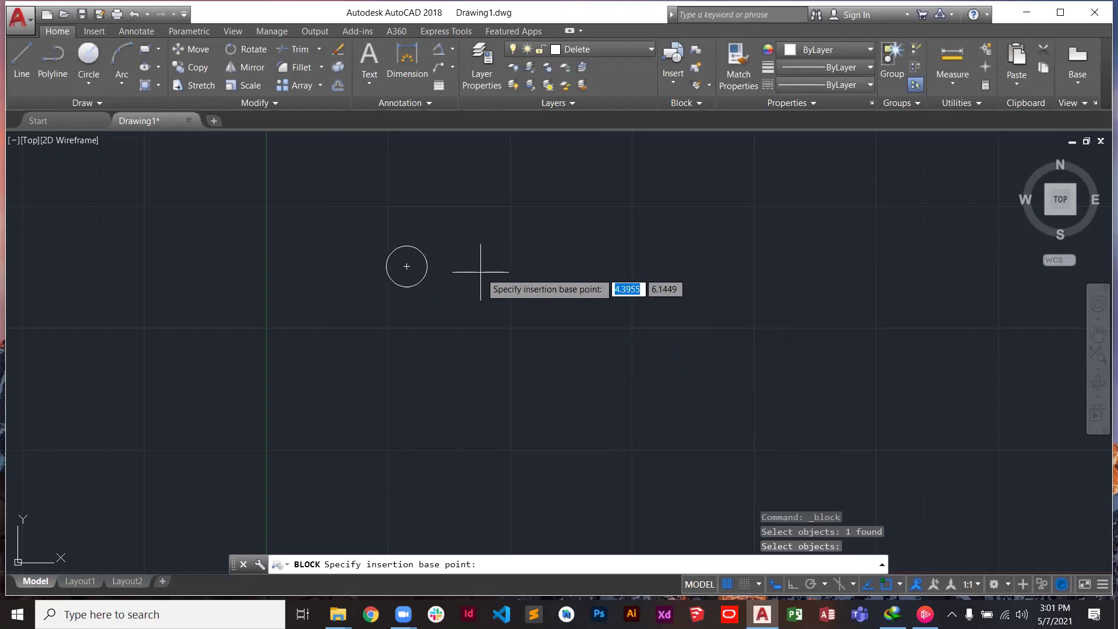
click(406, 266)
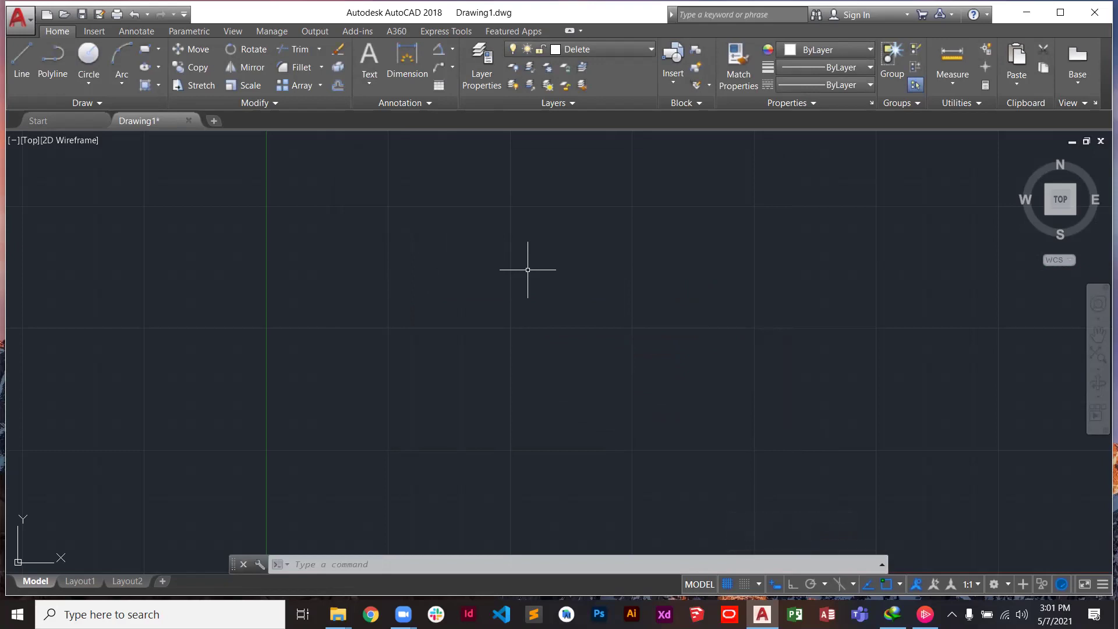
Insert the Circle 2 block near the middle of the empty drawing area at a scale factor of 1
click(665, 78)
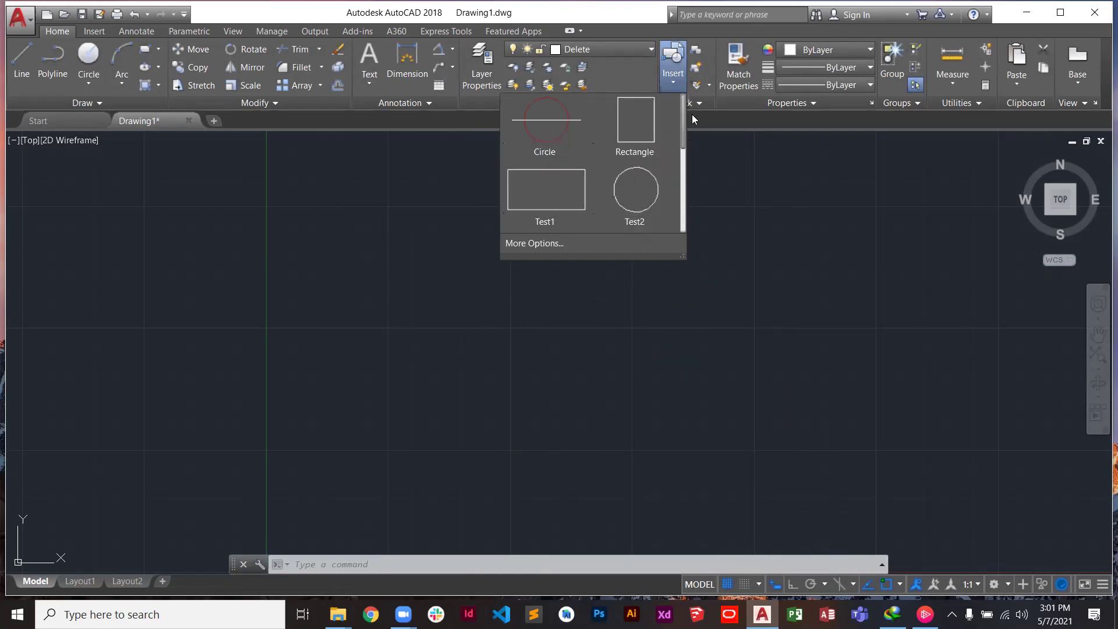
drag(683, 142, 656, 230)
click(551, 204)
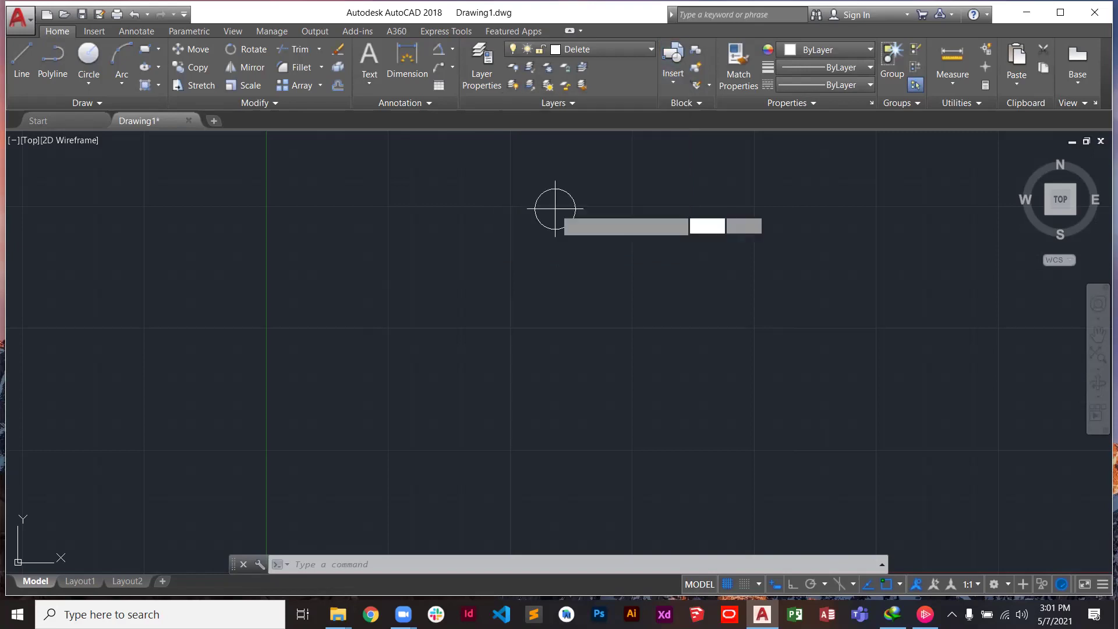
click(491, 302)
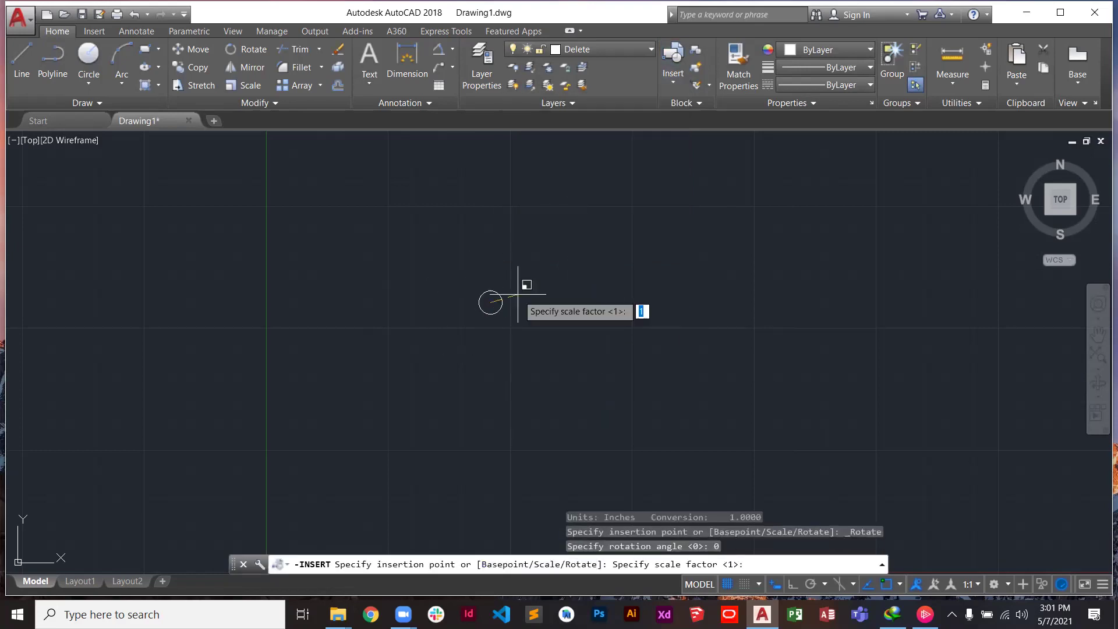
key(Return)
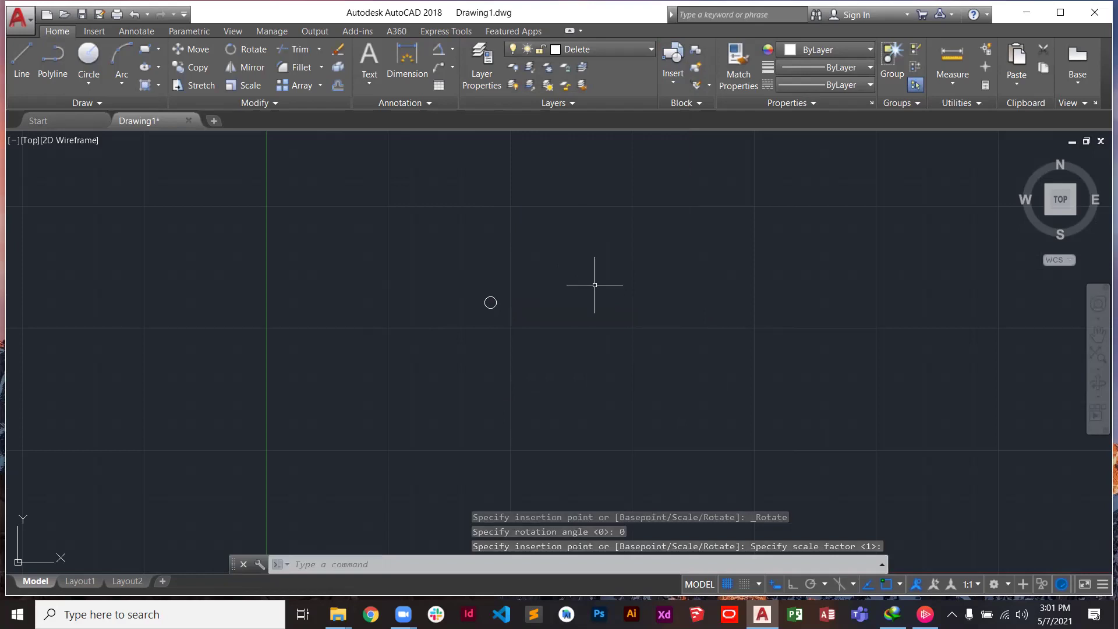
Erase the inserted Circle 2 block from the drawing
click(573, 233)
click(448, 388)
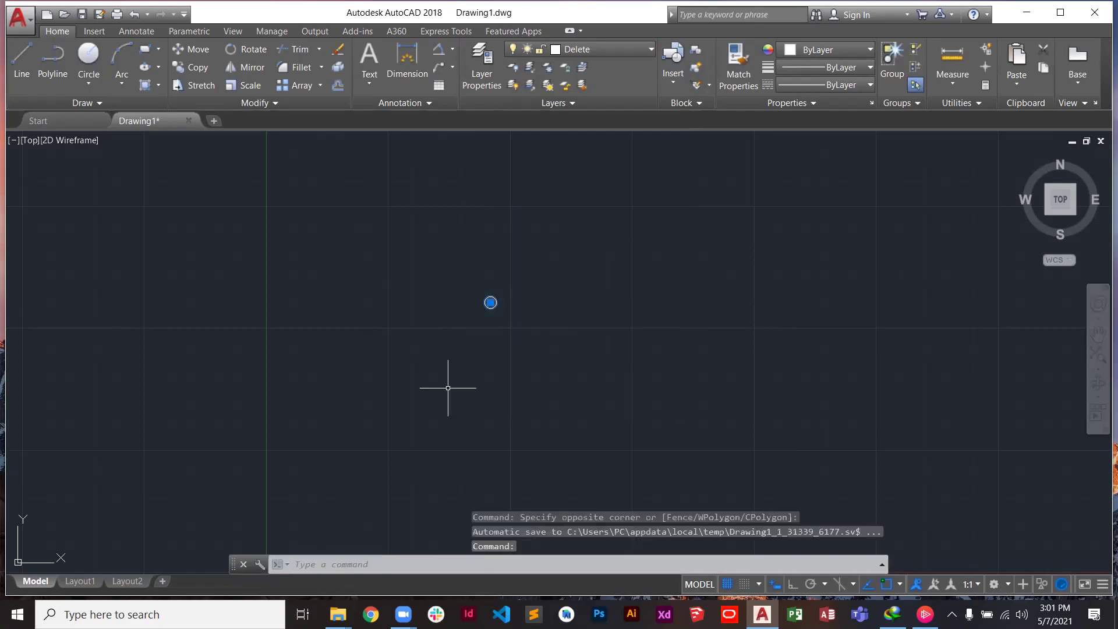
key(Delete)
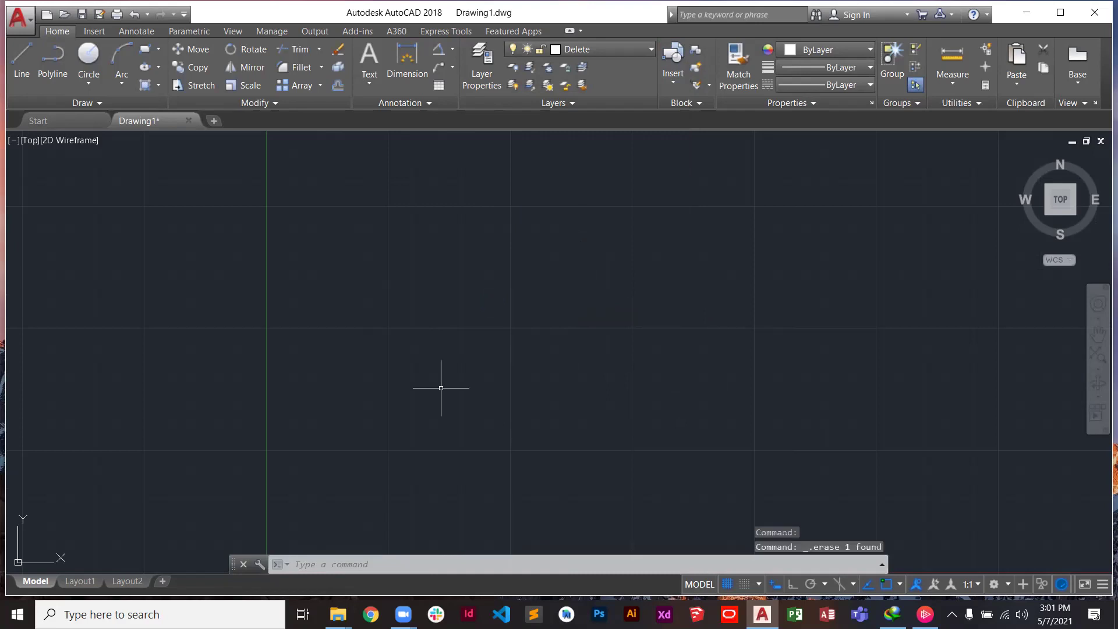
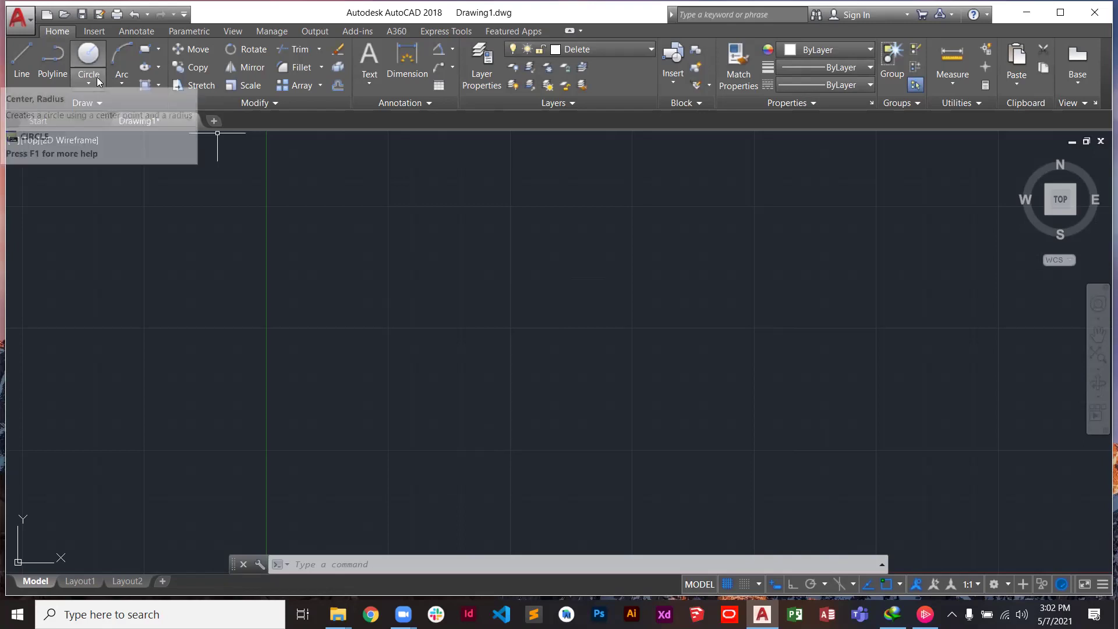
Draw a circle with a radius of about 0.96 in the upper middle of the drawing area
click(94, 60)
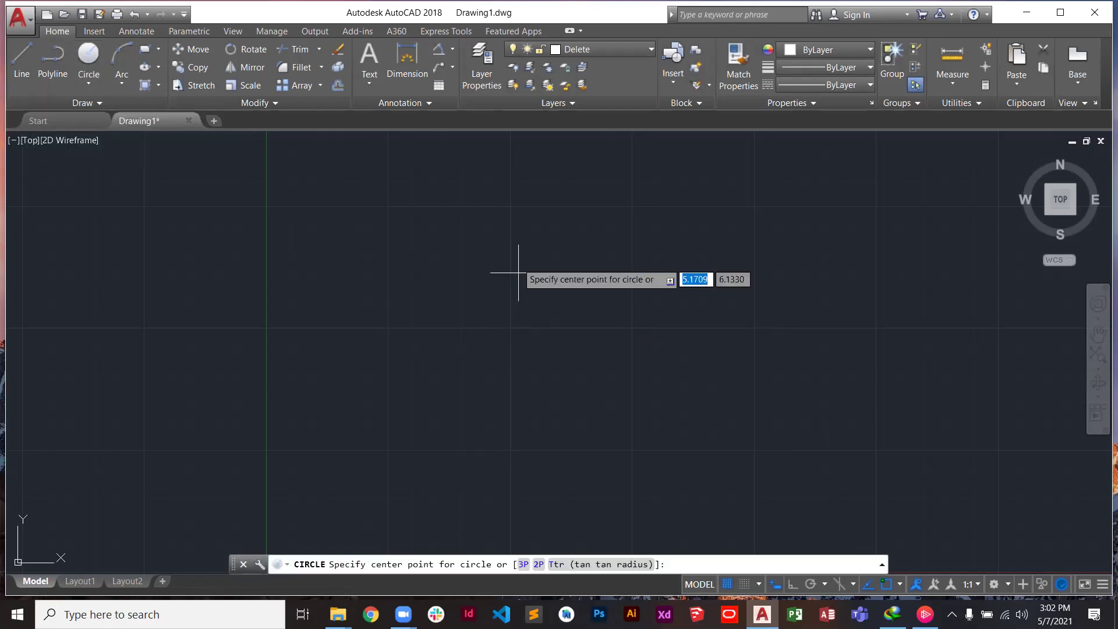
click(517, 253)
click(563, 259)
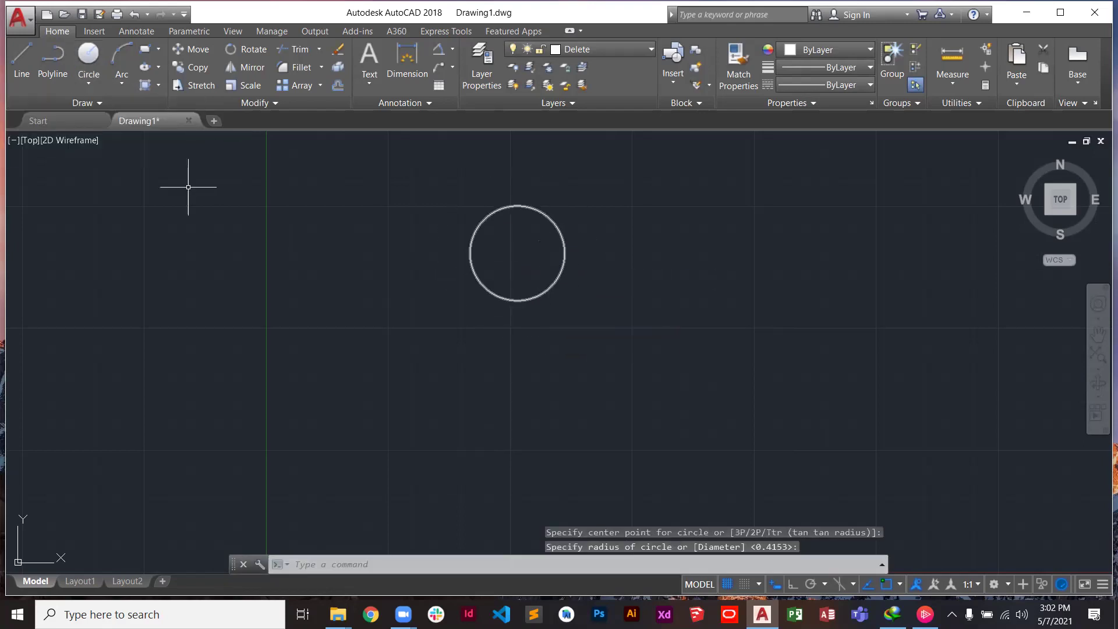
Draw a vertical line from the circle's top quadrant down to its centre
click(22, 59)
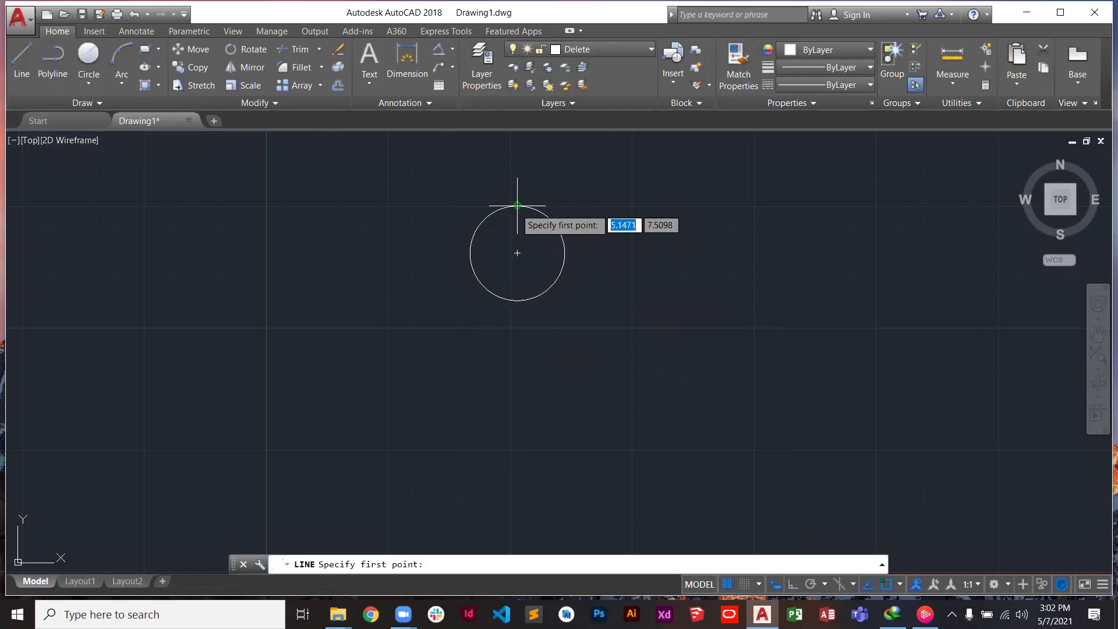
click(518, 206)
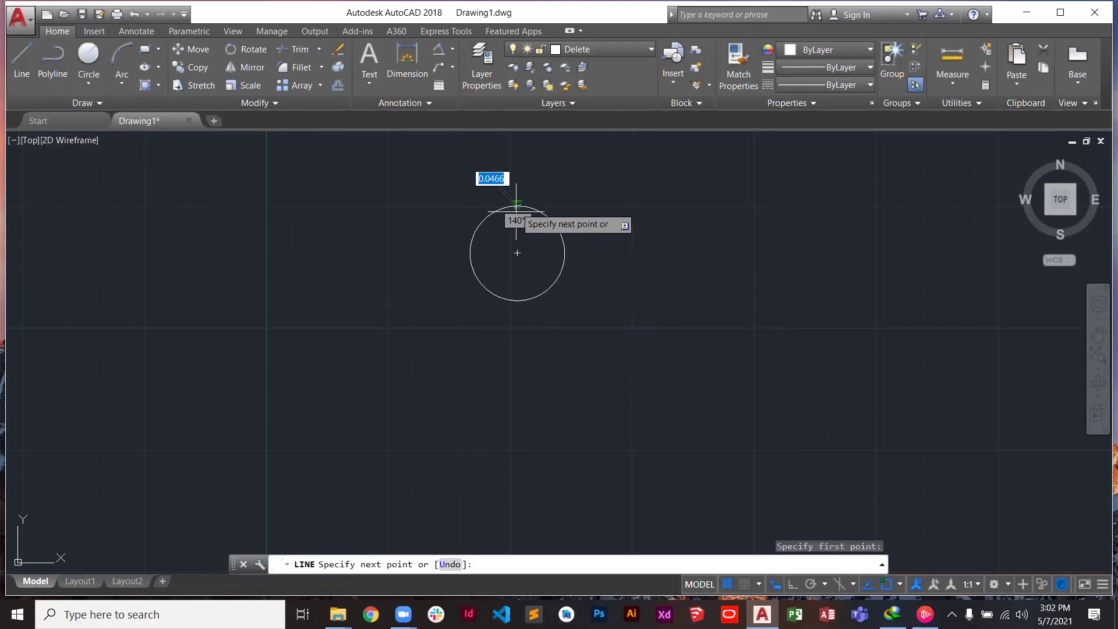
click(517, 253)
key(Escape)
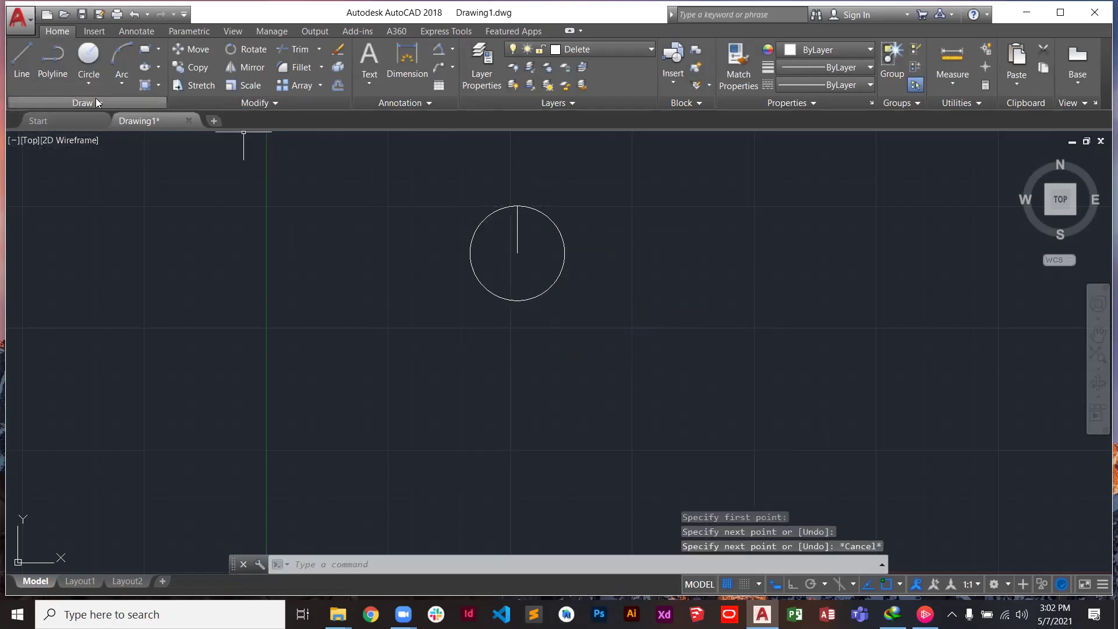
Draw a second vertical line just right of the first, from the circle's edge down to centre level, with Ortho on
click(22, 59)
scroll(525, 238, up, 5)
scroll(528, 179, down, 4)
middle_drag(527, 176, 528, 270)
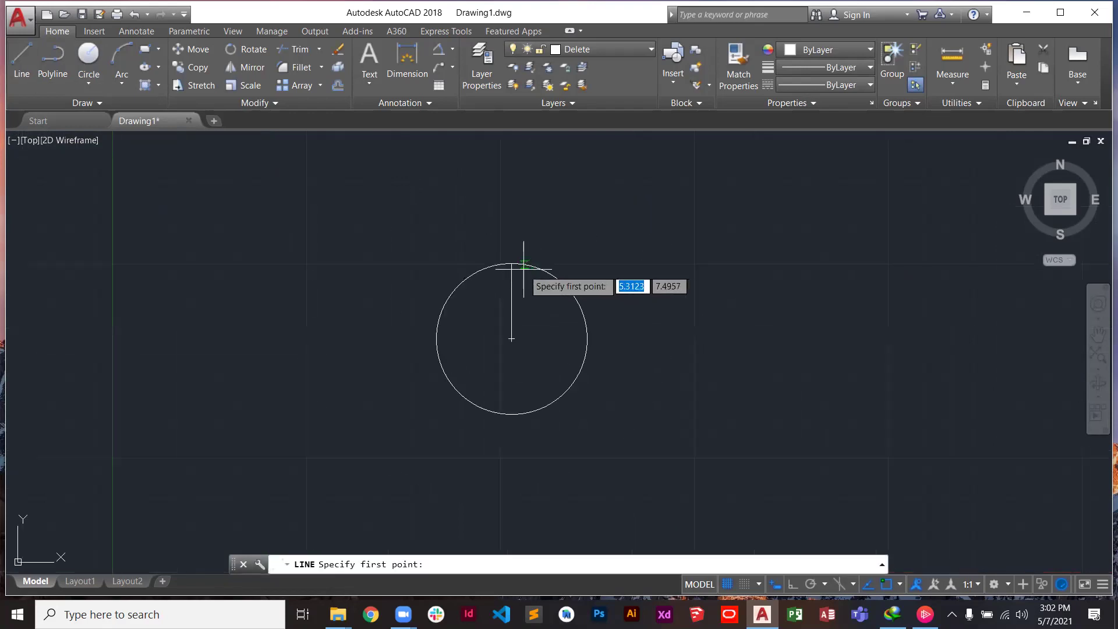
click(523, 264)
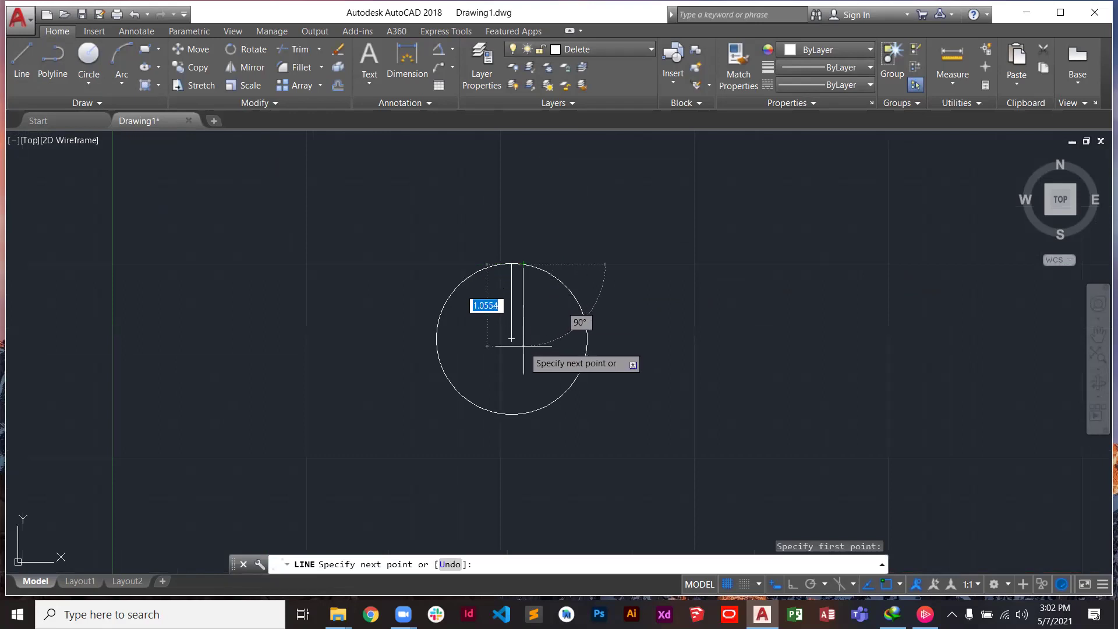
key(F8)
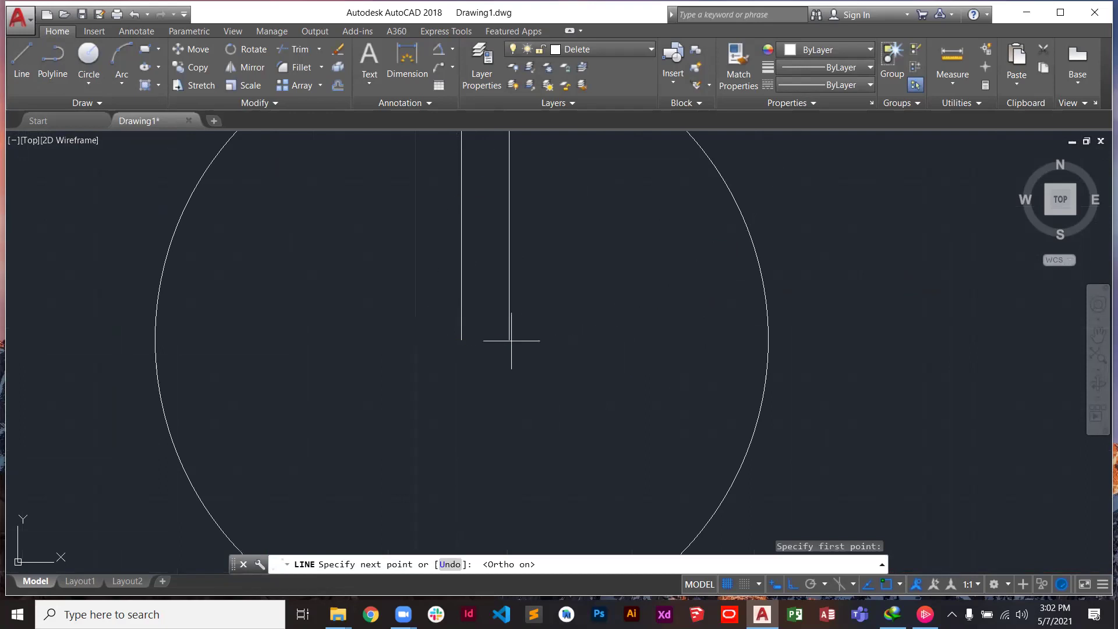
key(Escape)
scroll(544, 322, down, 4)
scroll(544, 322, down, 2)
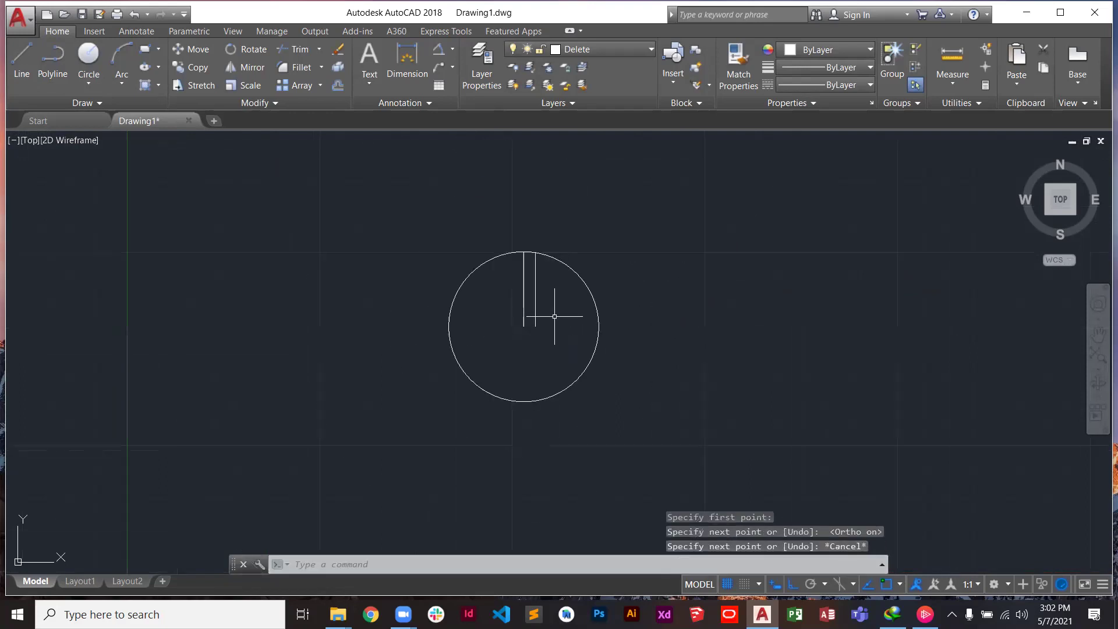
Draw a horizontal line from the circle's left quadrant through its centre to beyond its right edge
click(22, 58)
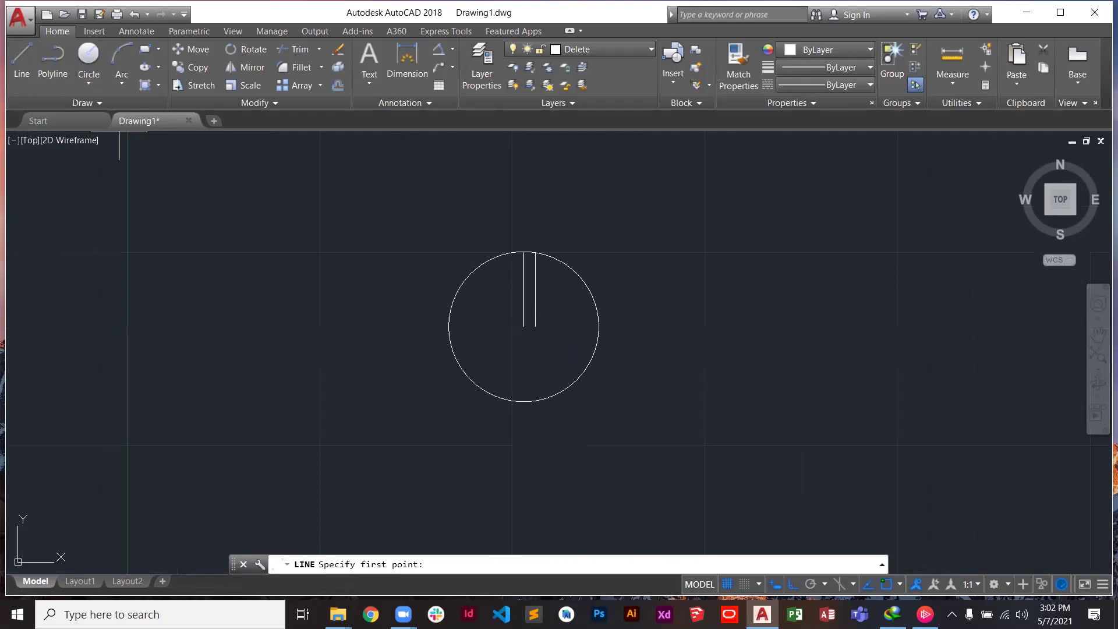
click(448, 326)
click(641, 337)
key(Escape)
Trim the circle and horizontal line to a narrow door leaf with a quarter-circle swing arc, and erase the leftover line segment
click(644, 236)
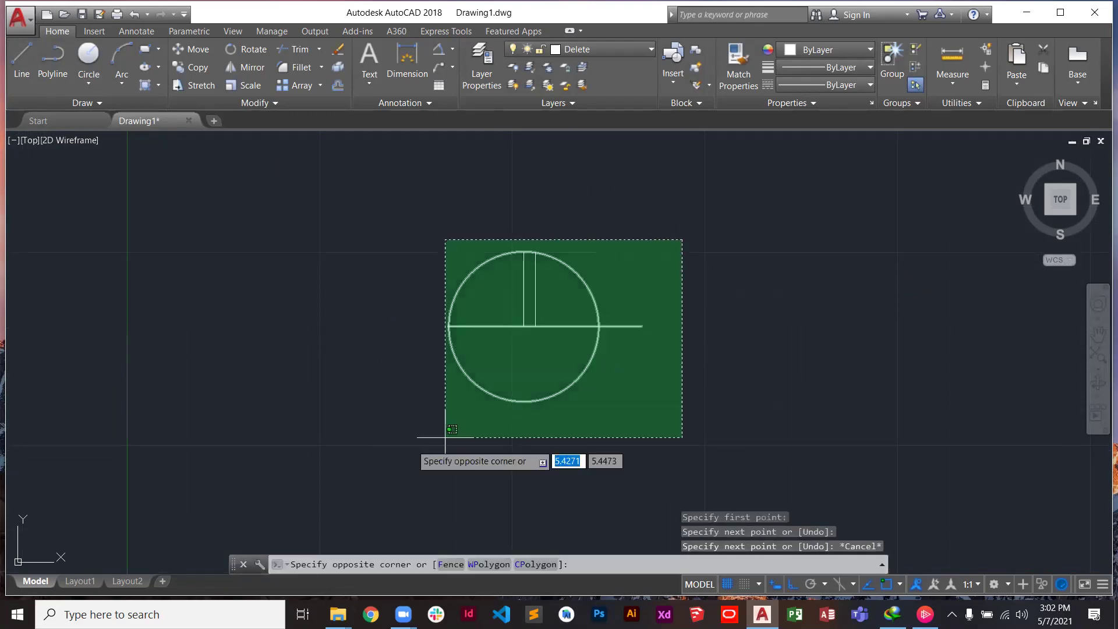
click(343, 448)
text(tr)
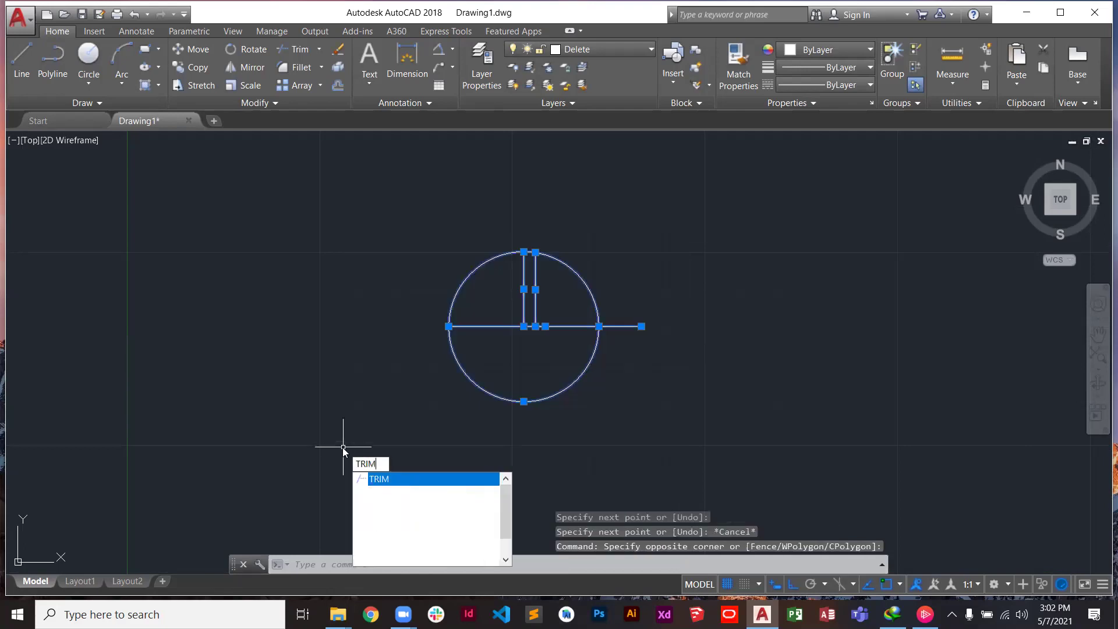
key(Return)
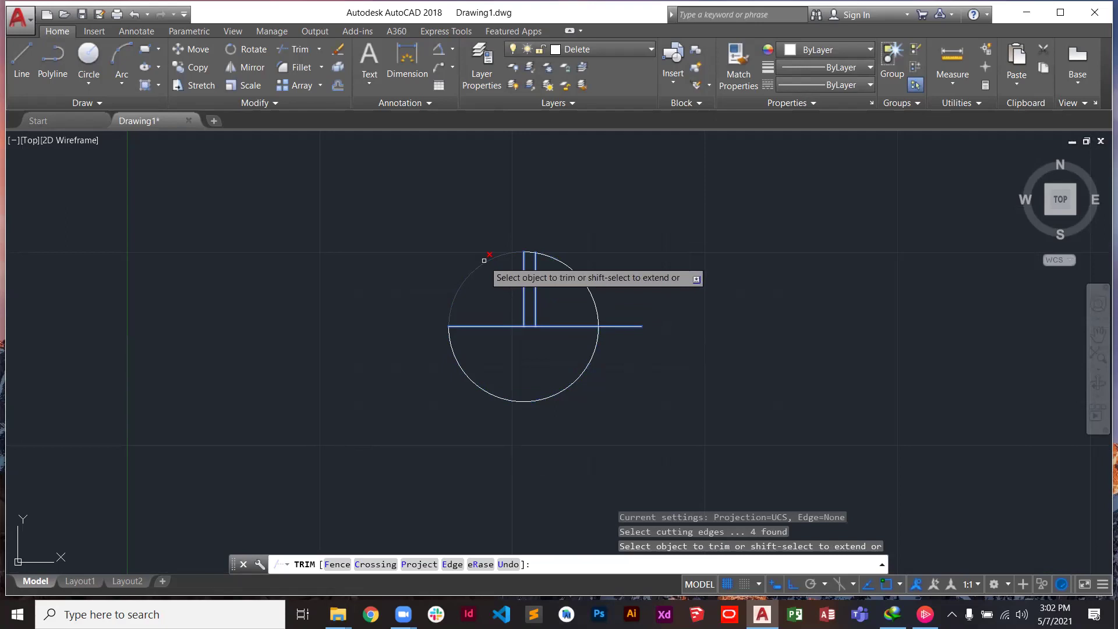
click(484, 260)
click(571, 384)
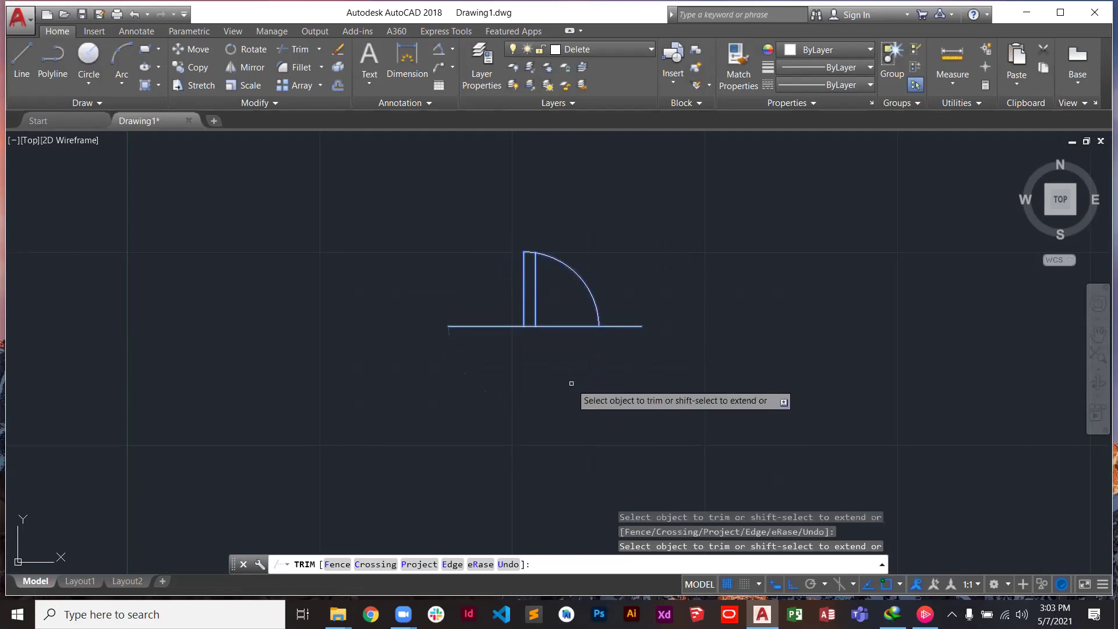
click(480, 326)
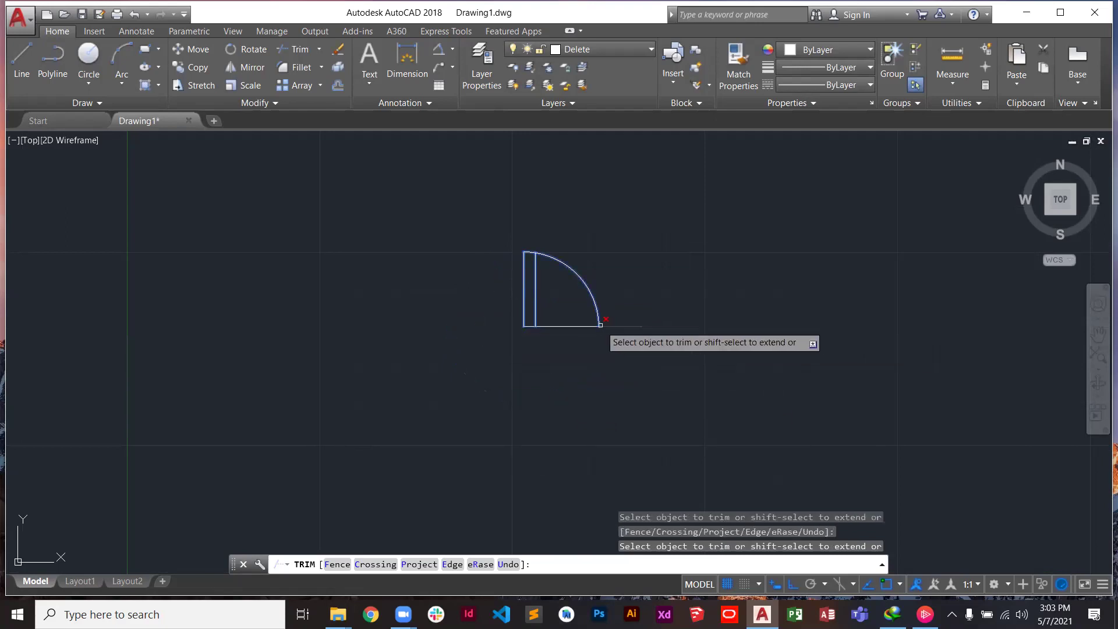
click(633, 325)
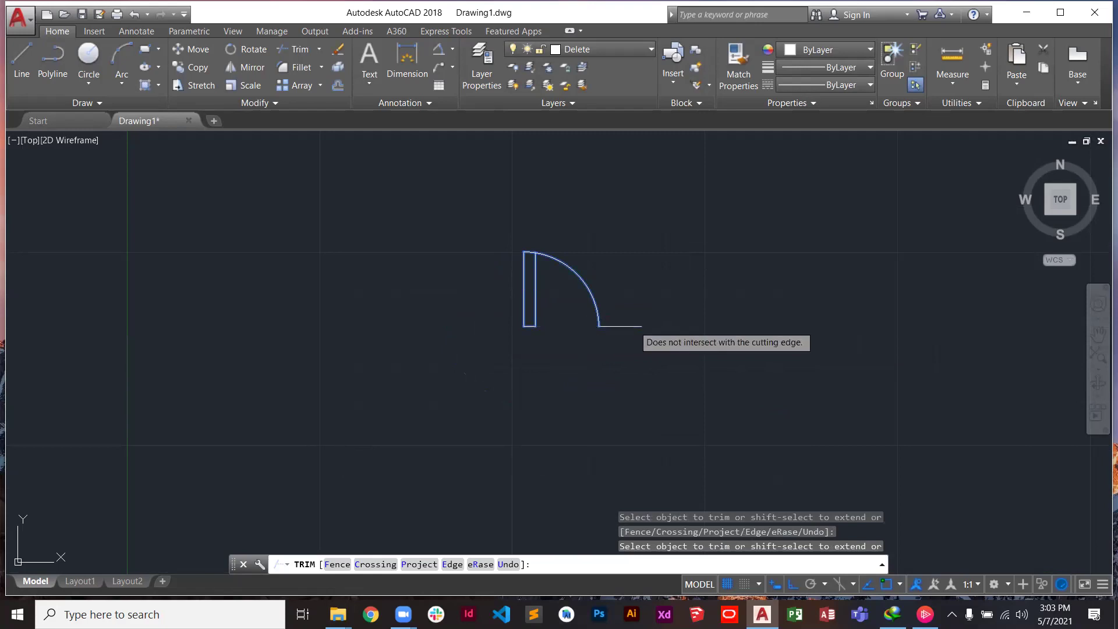
key(Escape)
click(632, 325)
key(Delete)
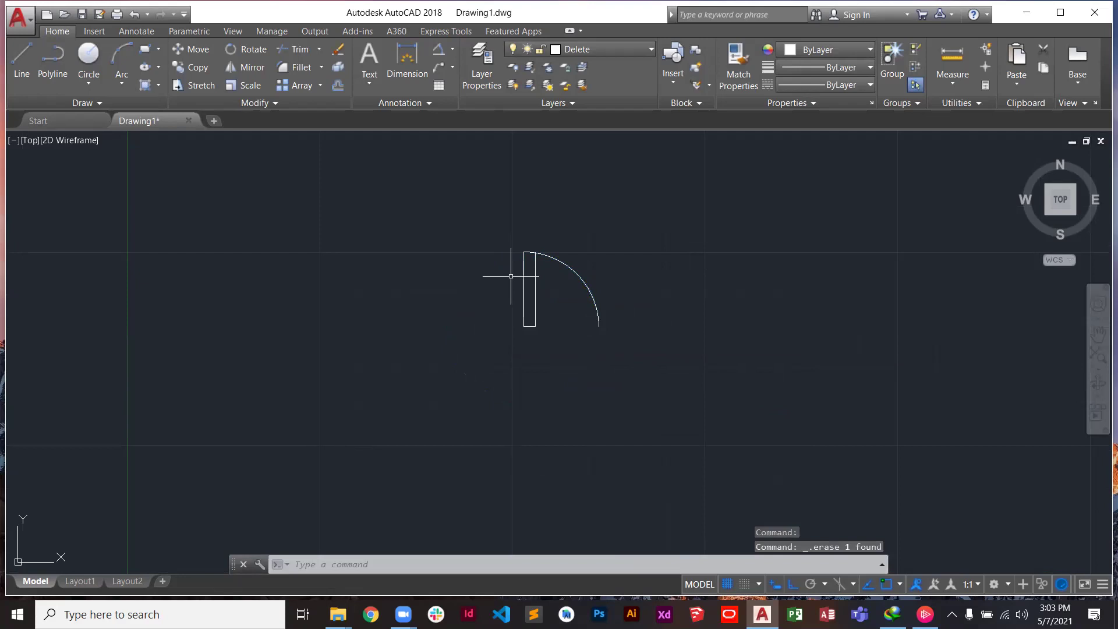
Select the door leaf's two vertical lines individually to inspect them, and clear the selection
scroll(584, 245, down, 4)
scroll(585, 245, up, 4)
click(537, 304)
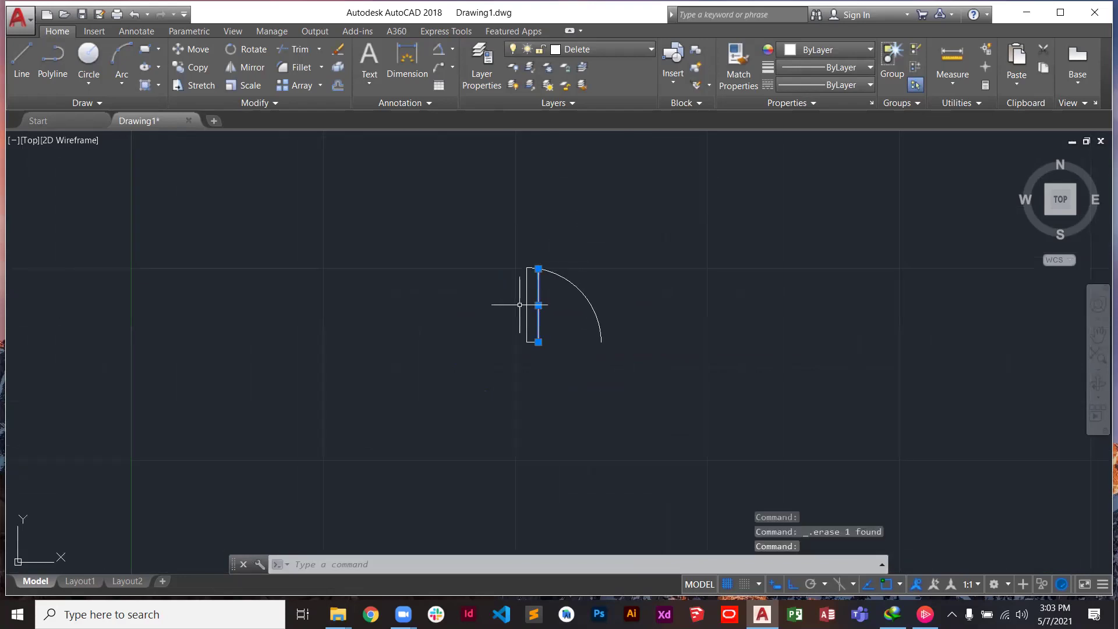
click(524, 302)
click(531, 299)
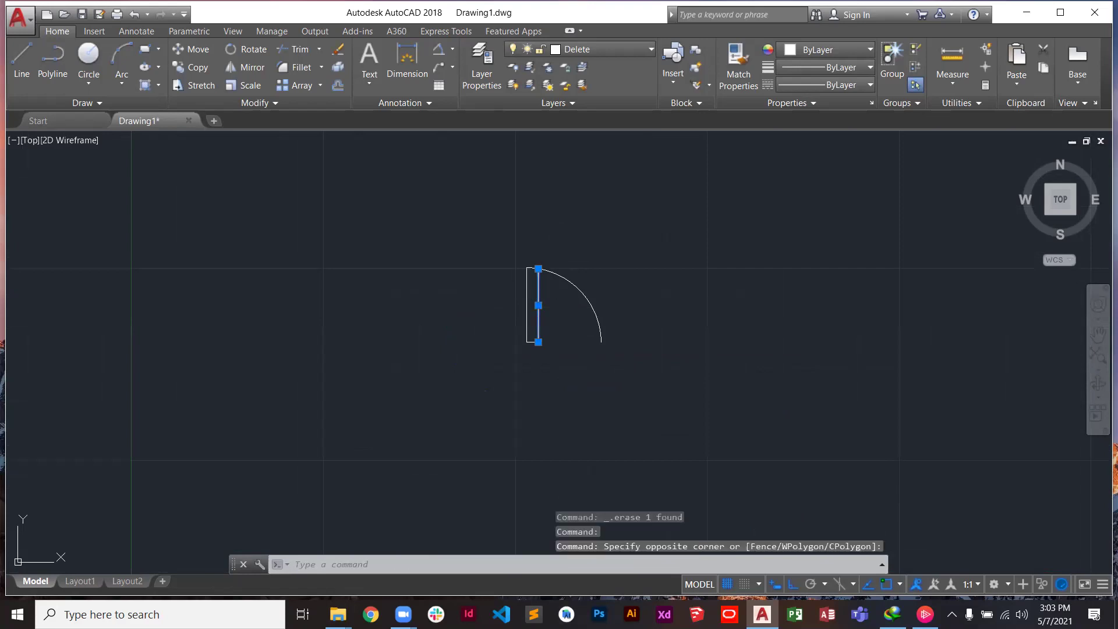
click(526, 297)
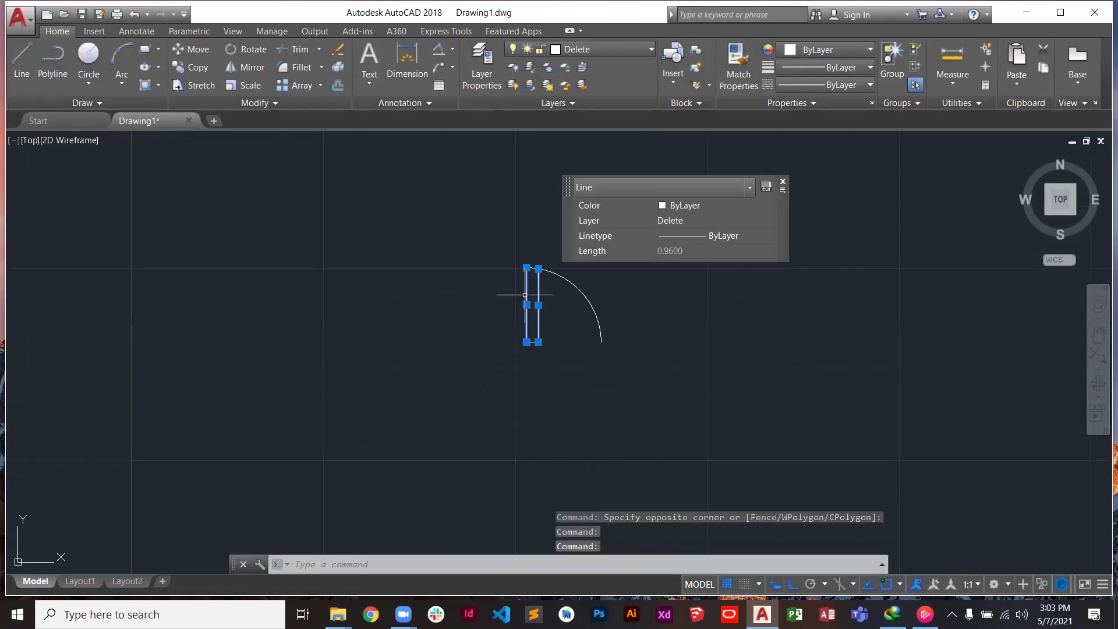
key(Escape)
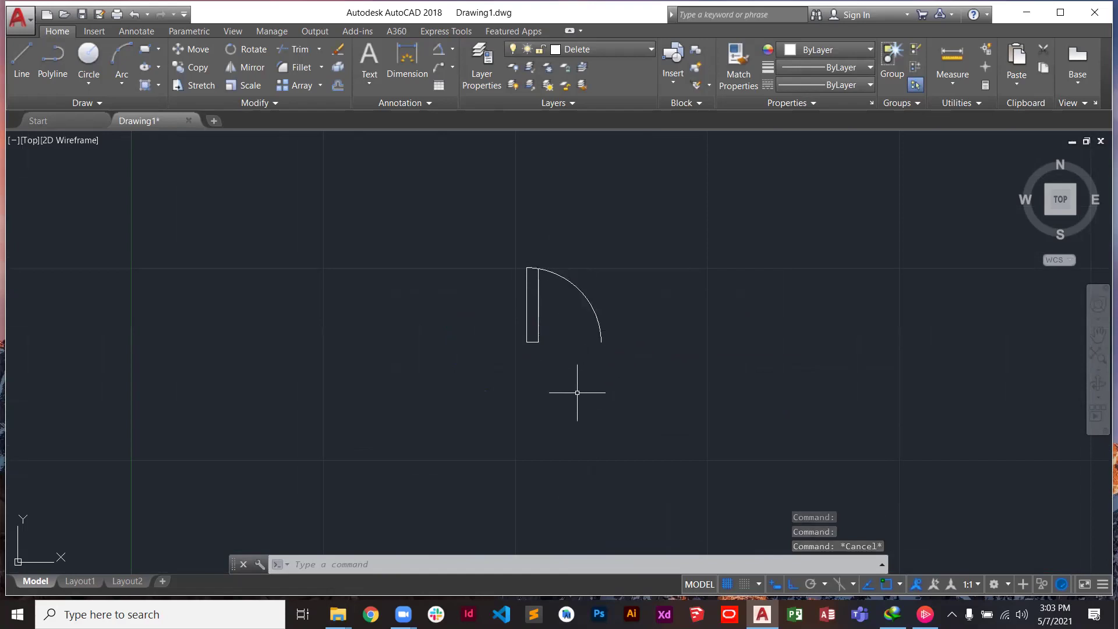
Group all the door's lines and its swing arc into one unnamed group
click(634, 262)
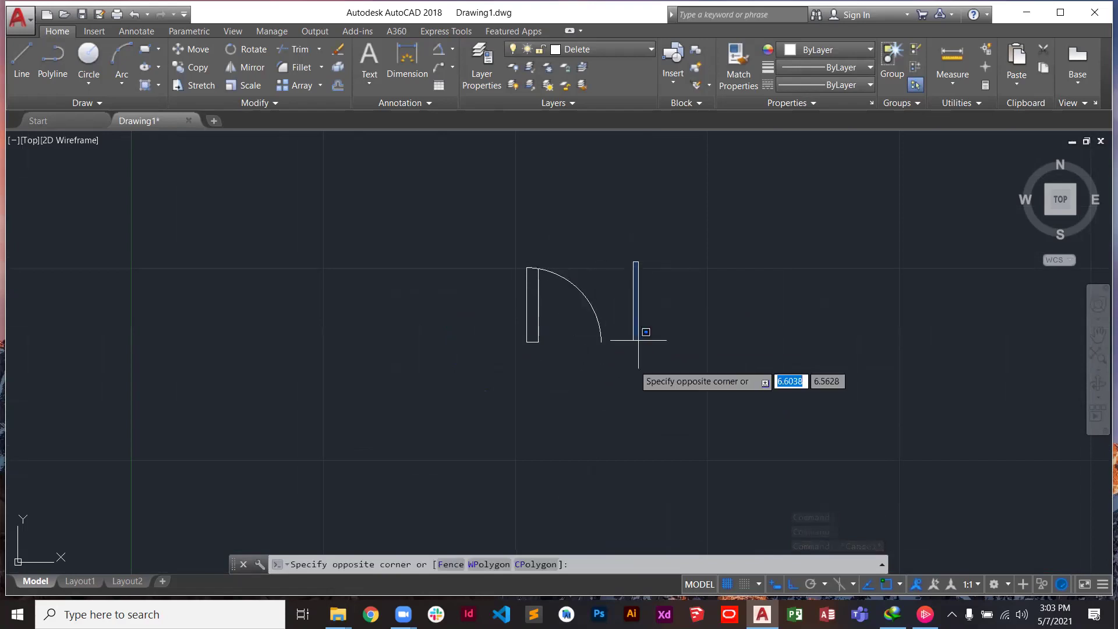
click(417, 361)
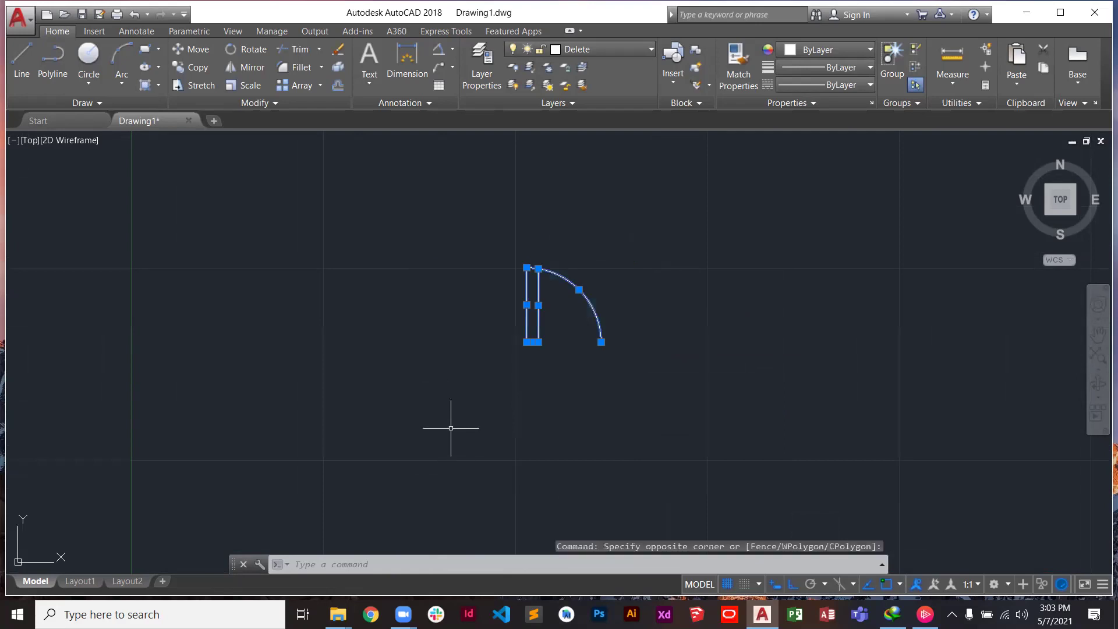
click(888, 61)
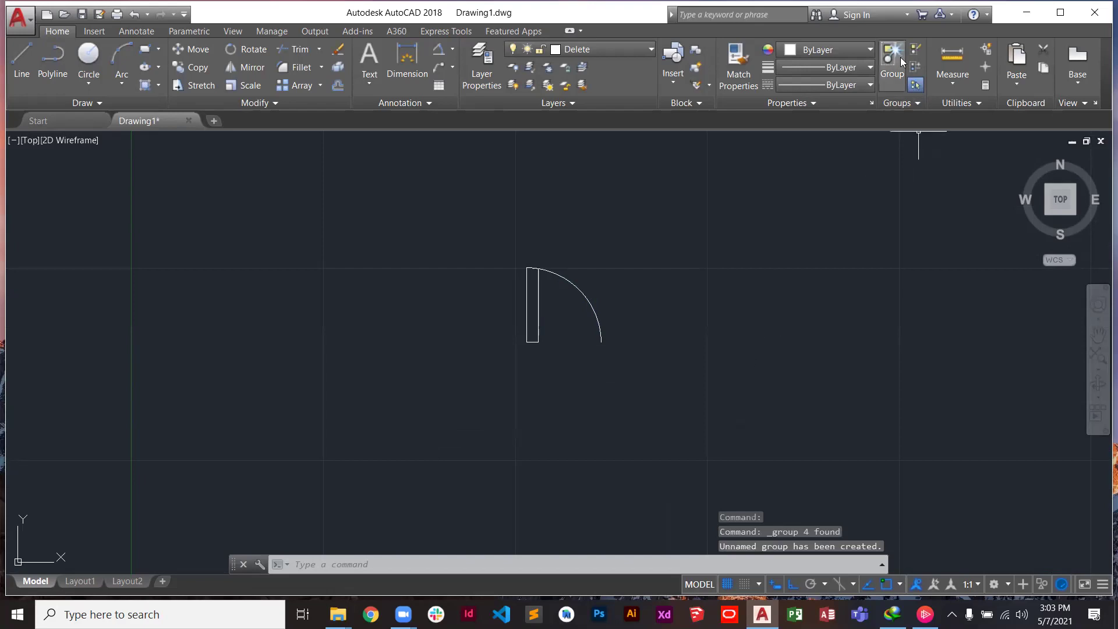
Move the grouped door as one object, undo the move to the right, and leave it slightly left of its original place
click(583, 292)
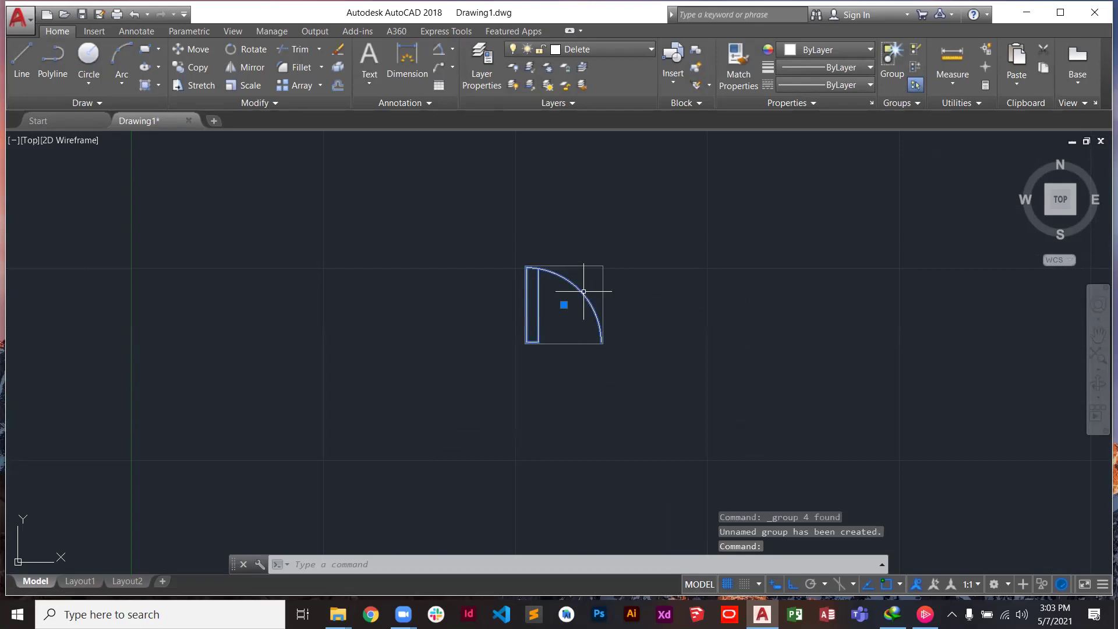
drag(583, 291, 756, 287)
key(ctrl+z)
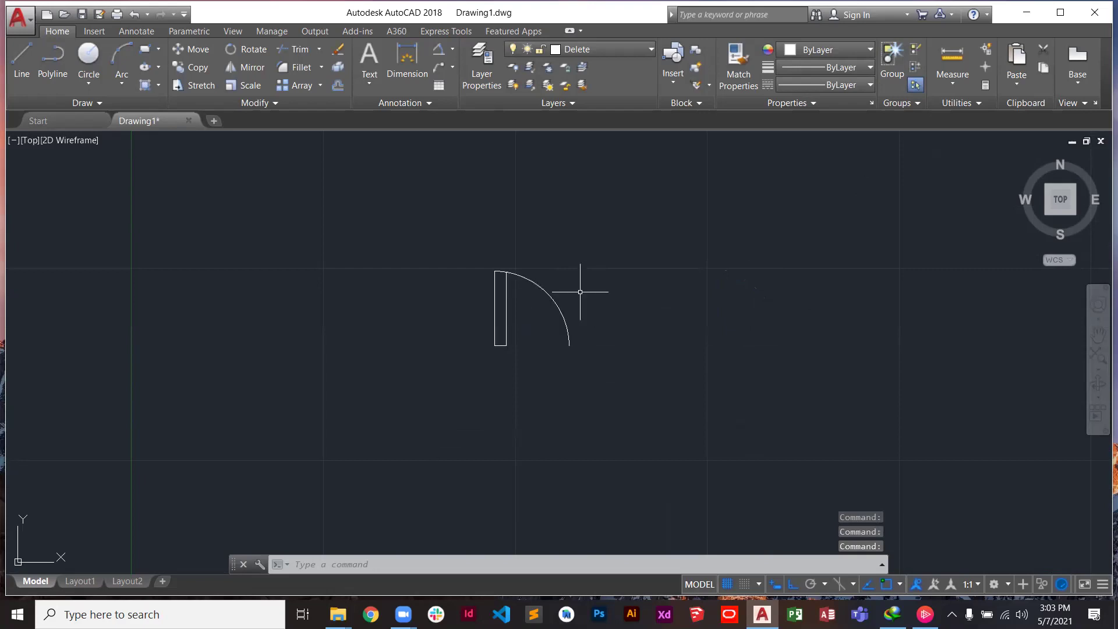
Ungroup the door symbol into its separate lines and swing arc
click(559, 311)
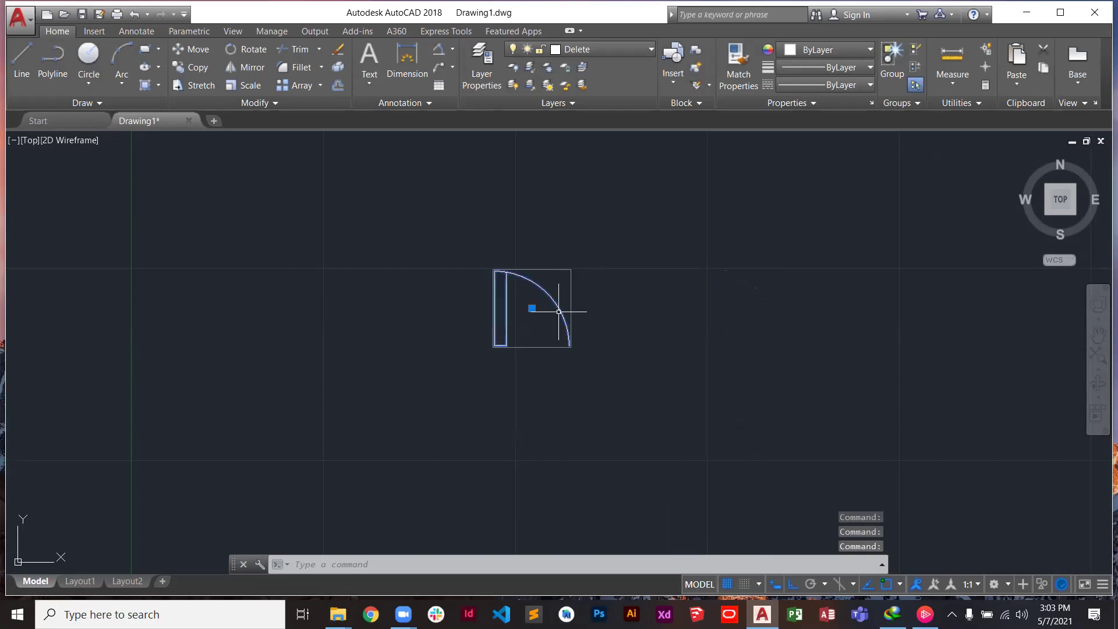
right_click(560, 314)
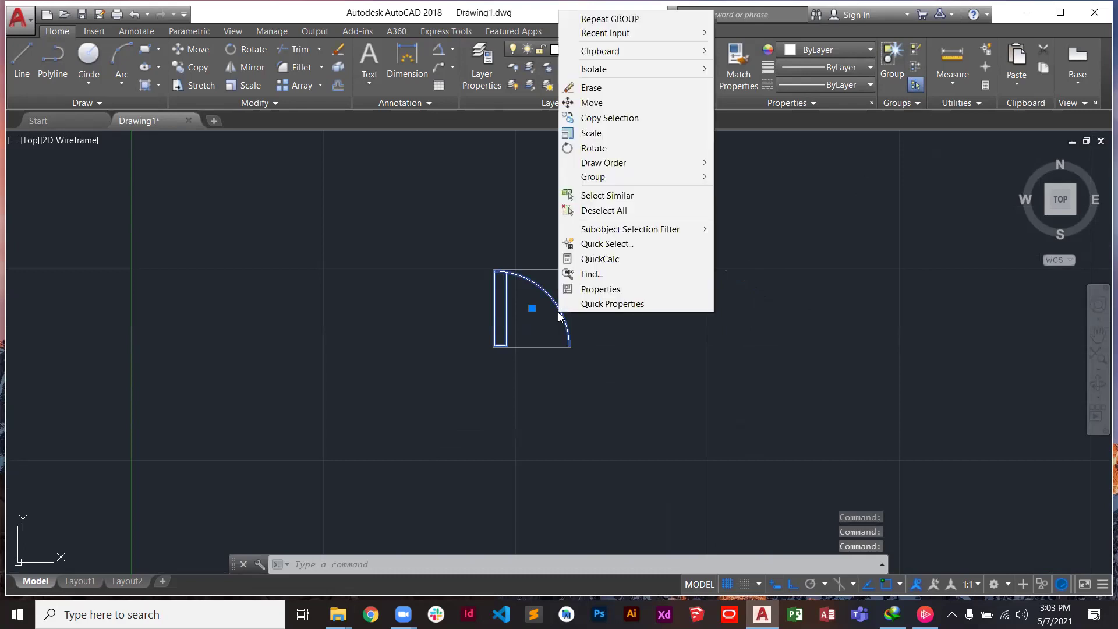
mouse_move(630, 178)
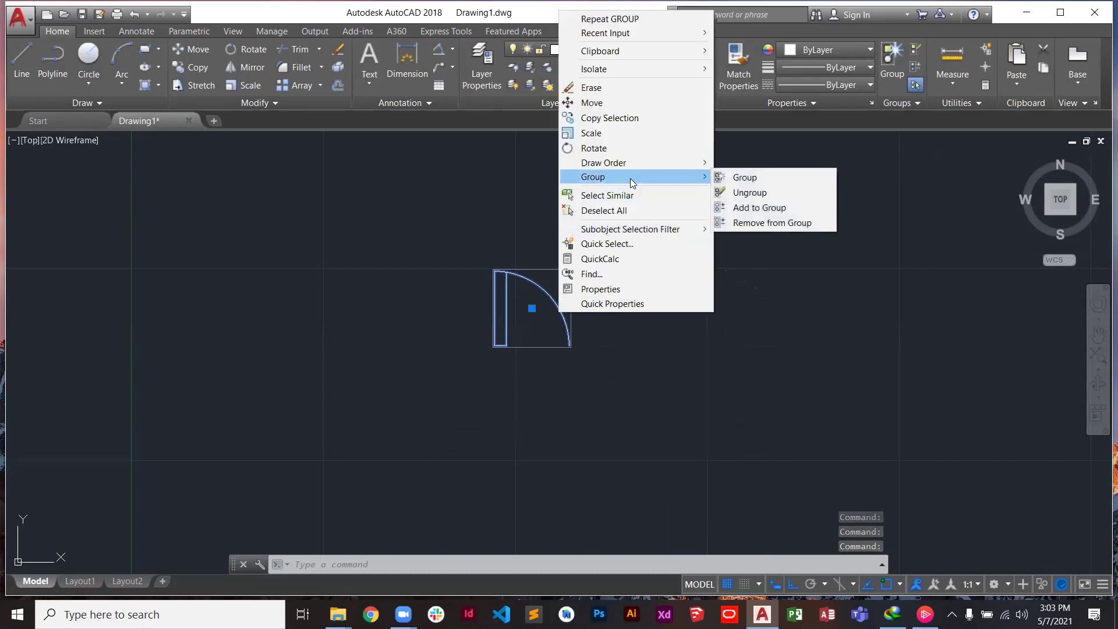
click(751, 193)
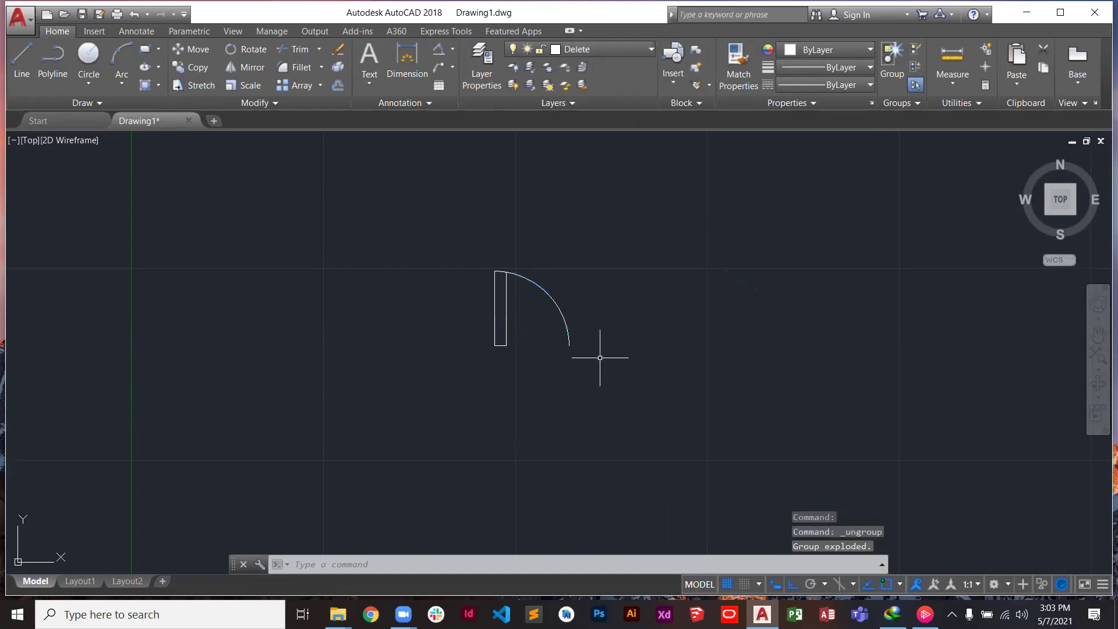
Draw a separate vertical line about 0.95 units long just left of the door leaf, matching the leaf's height
click(22, 61)
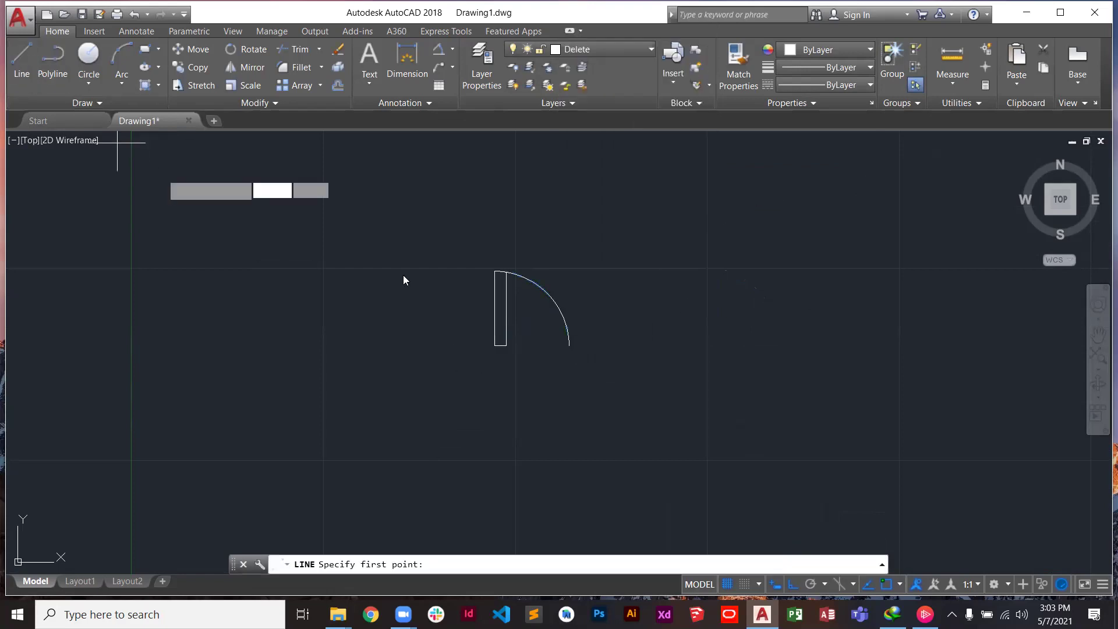
click(475, 347)
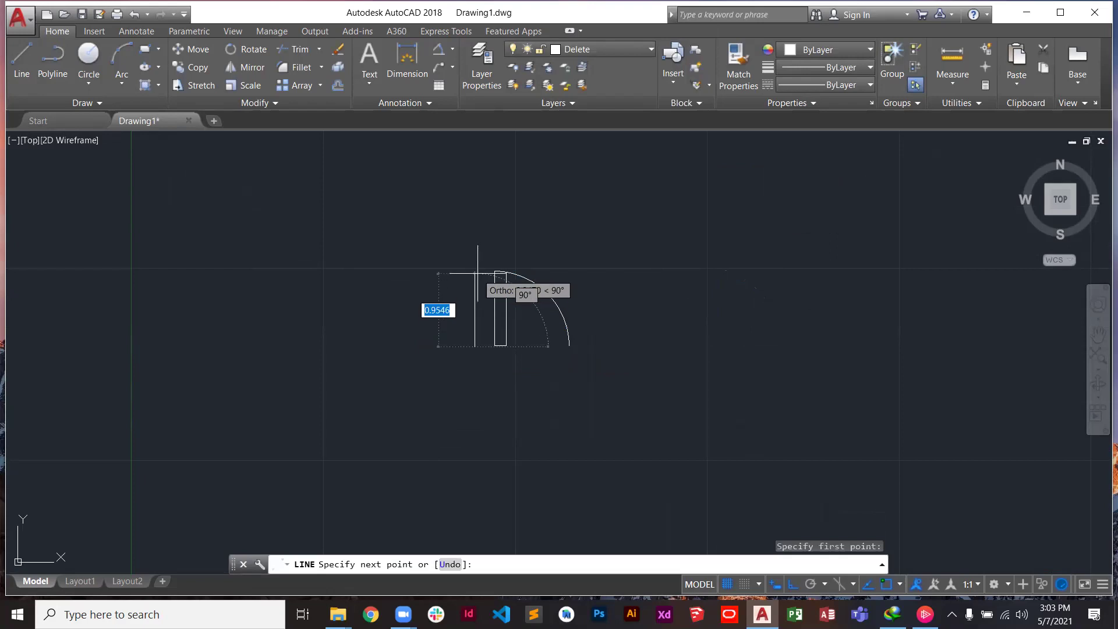
click(474, 272)
key(Escape)
click(476, 292)
right_click(476, 292)
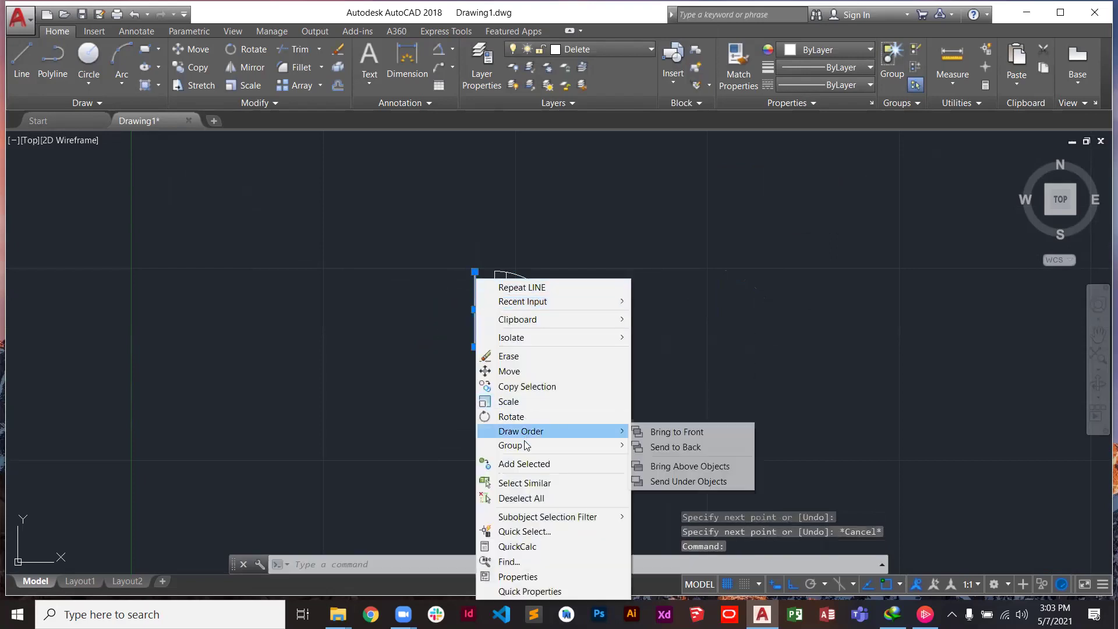
mouse_move(545, 446)
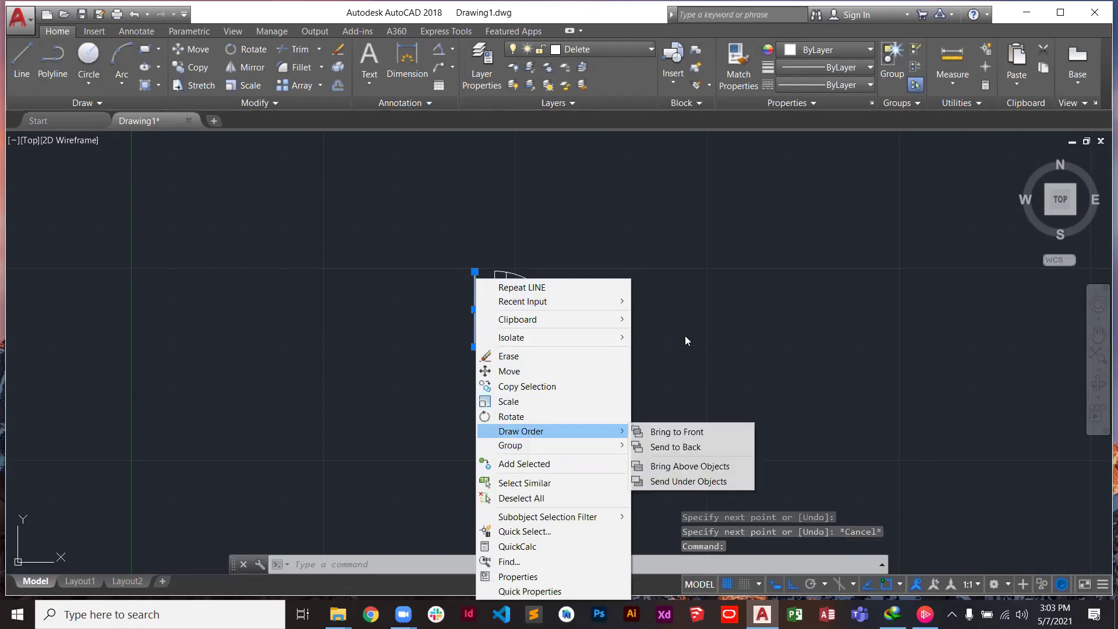
click(686, 332)
key(Escape)
key(Escape)
Group the door's lines and swing arc, leaving out the separate vertical line beside the leaf
click(580, 260)
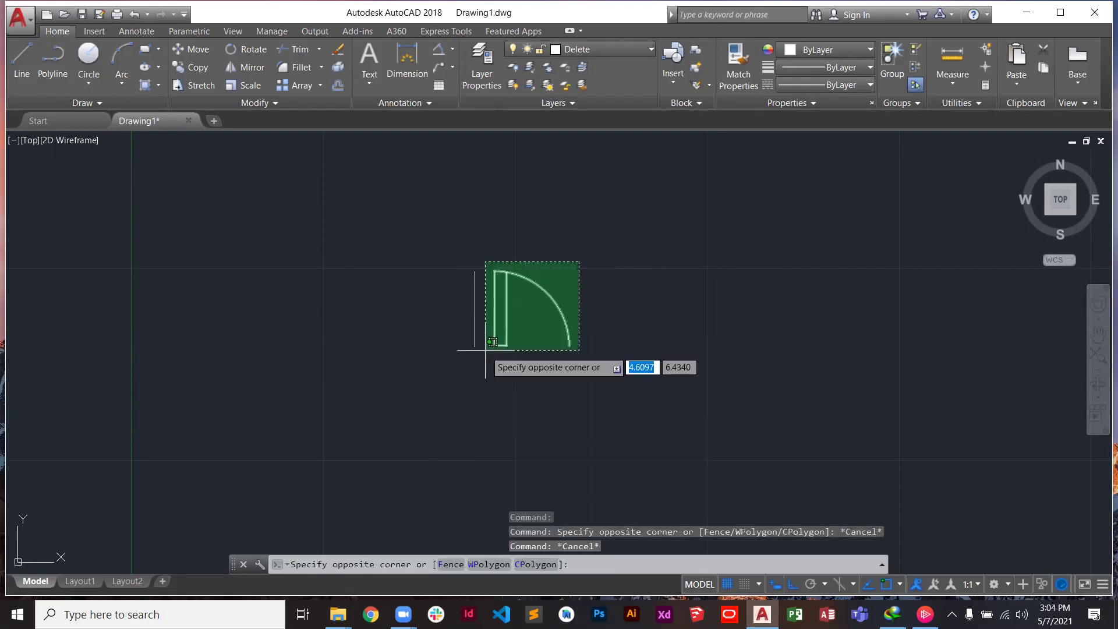
click(492, 362)
right_click(505, 324)
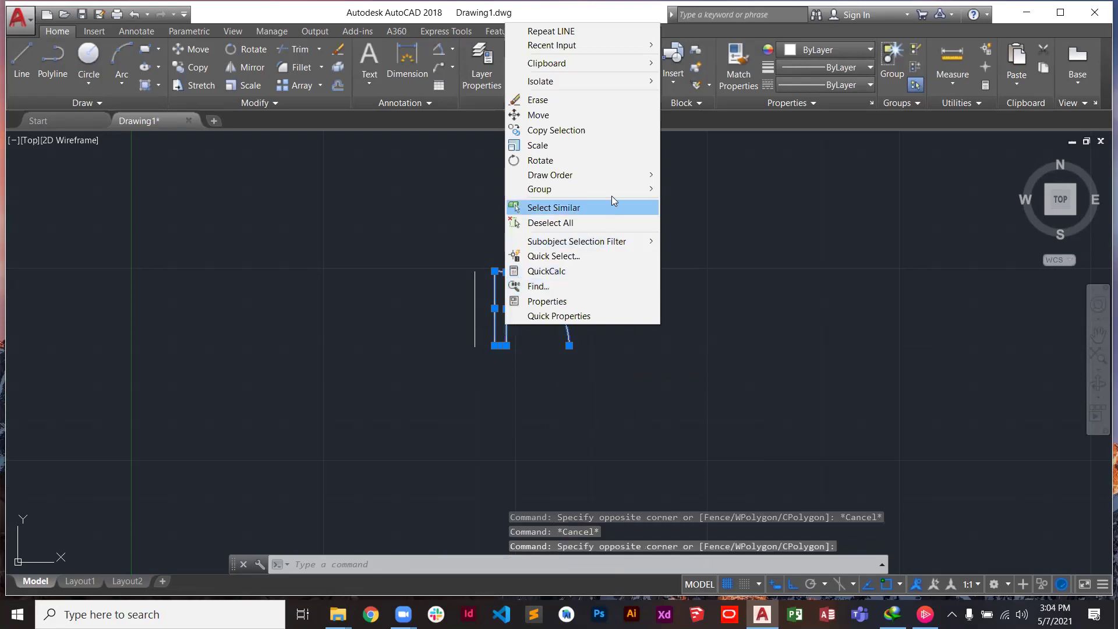
mouse_move(618, 188)
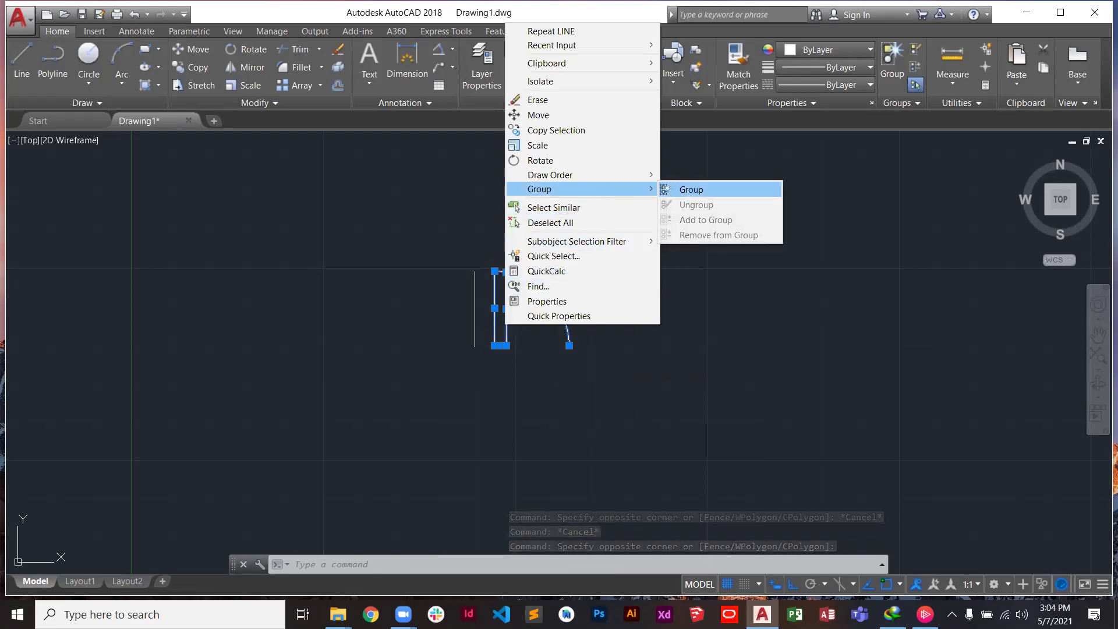
click(694, 187)
click(565, 308)
right_click(563, 311)
mouse_move(654, 175)
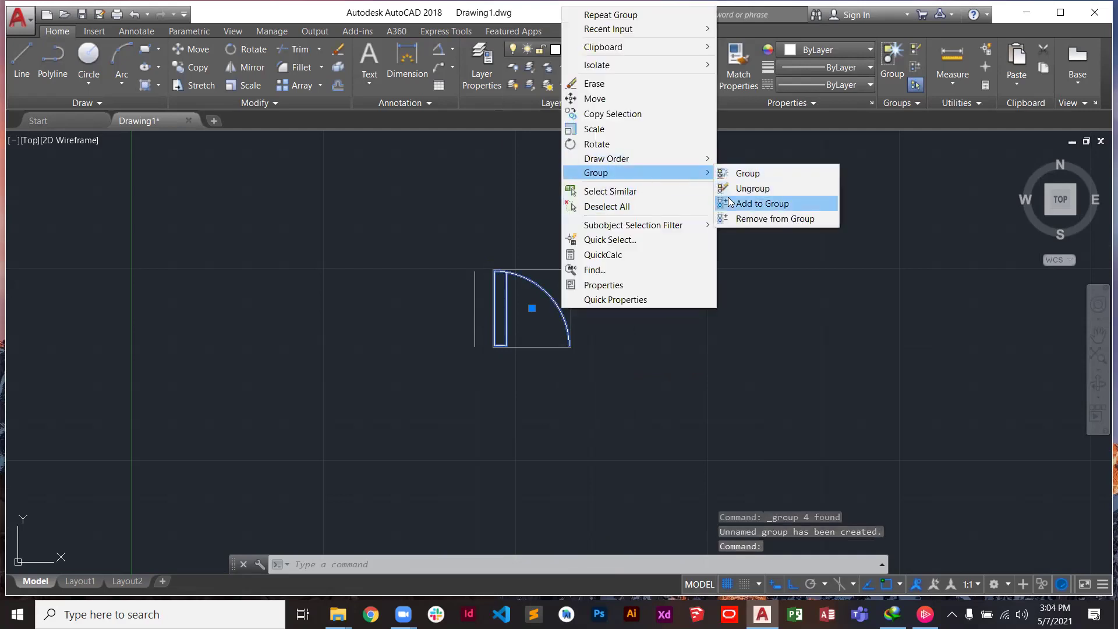
click(735, 203)
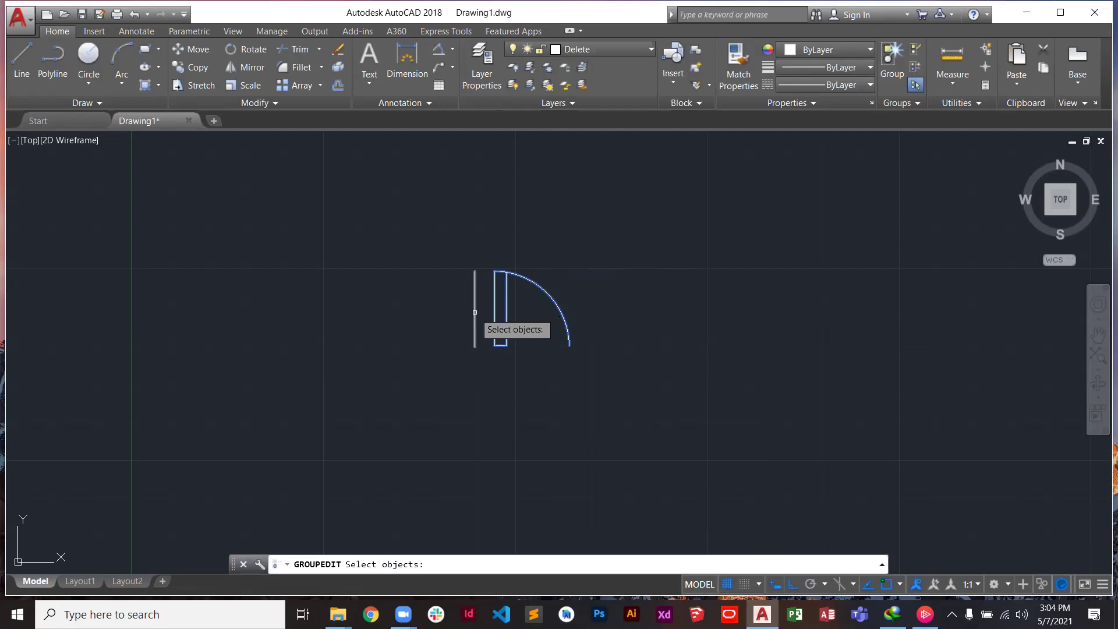
key(Escape)
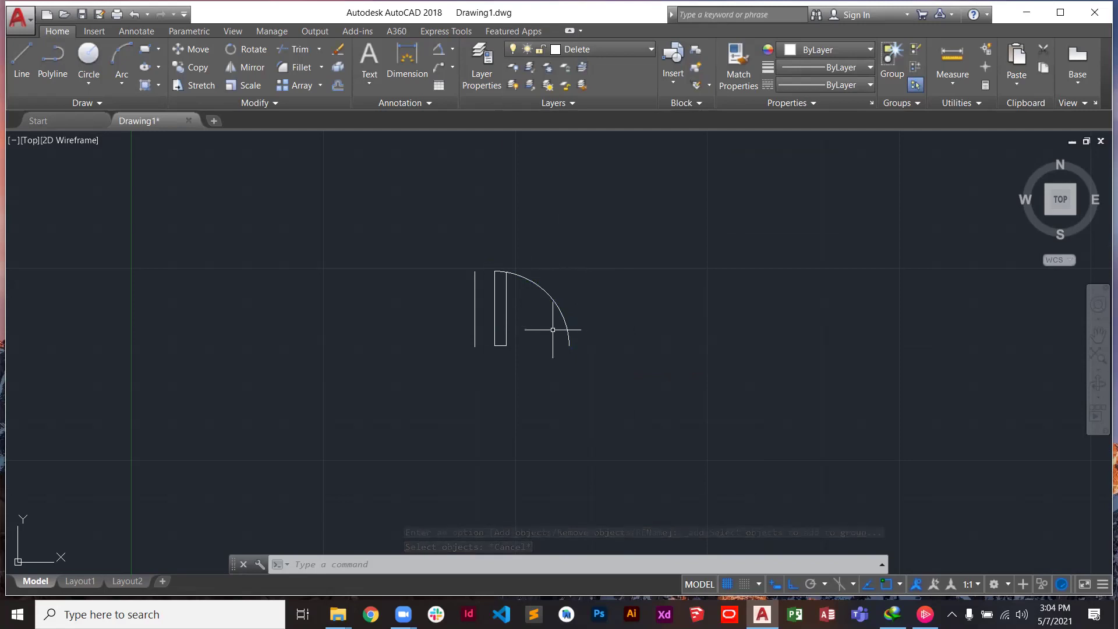
Add the separate vertical line to the door group, and move the extended group up and to the right
click(511, 270)
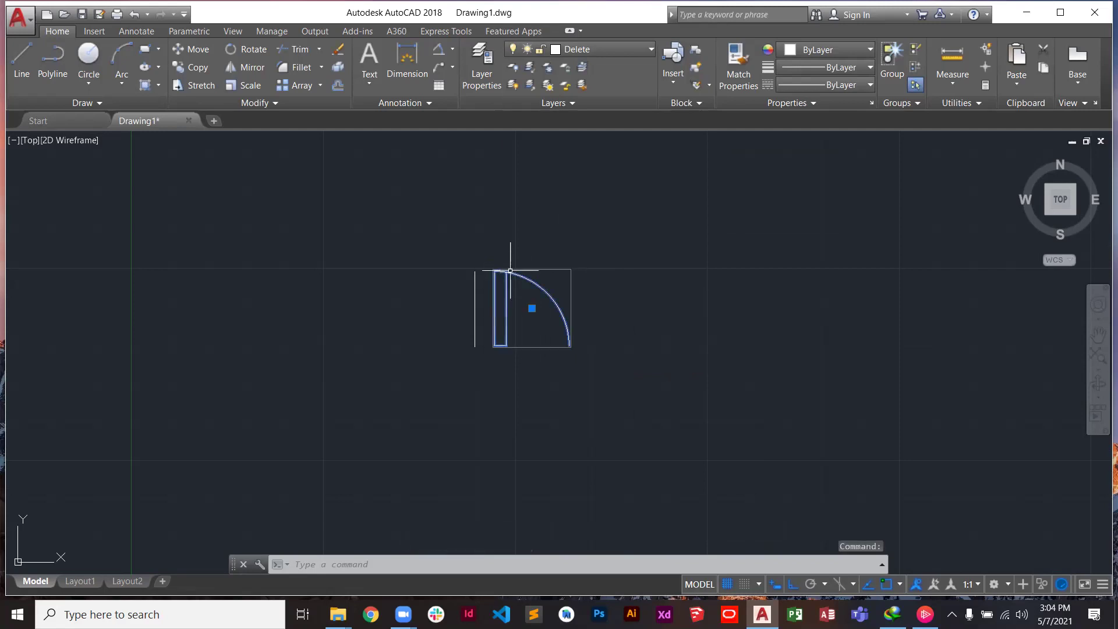
right_click(511, 270)
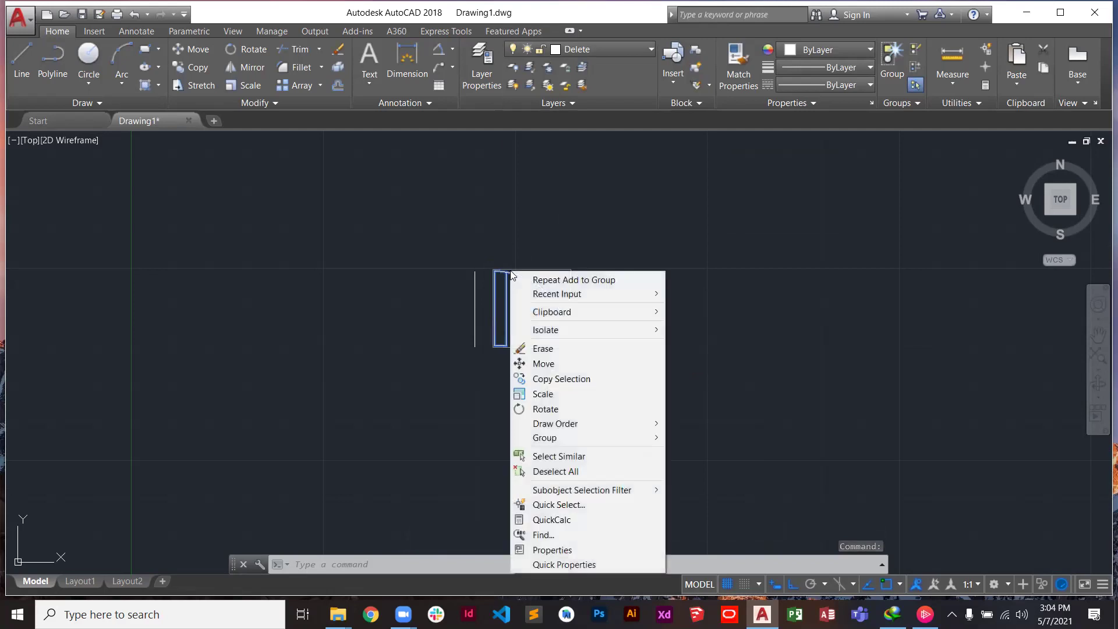
mouse_move(548, 443)
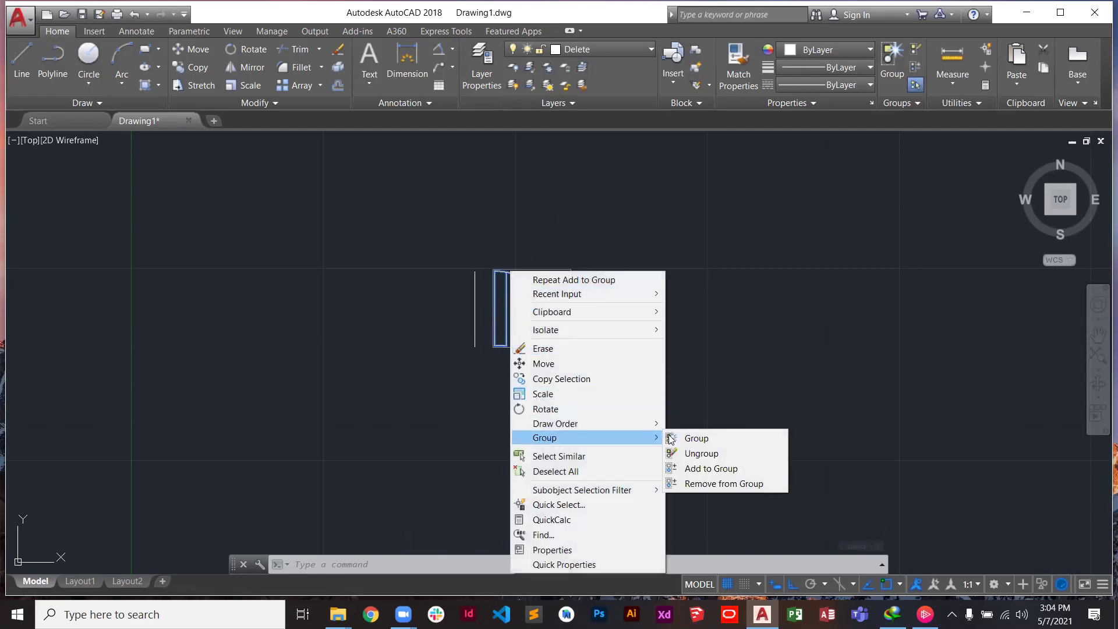
click(692, 469)
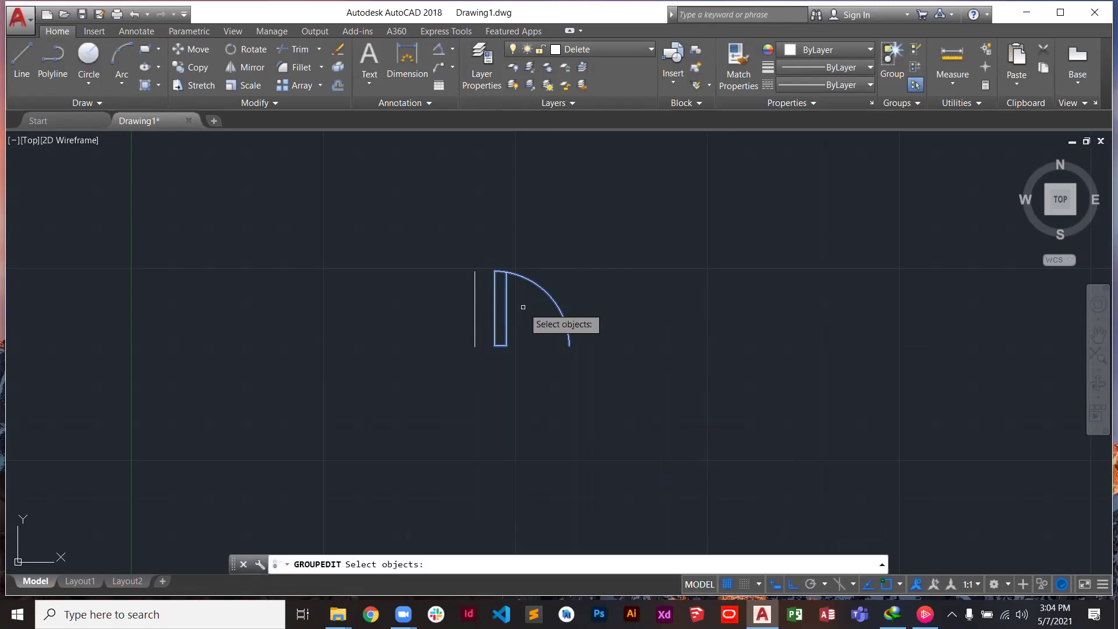
click(476, 313)
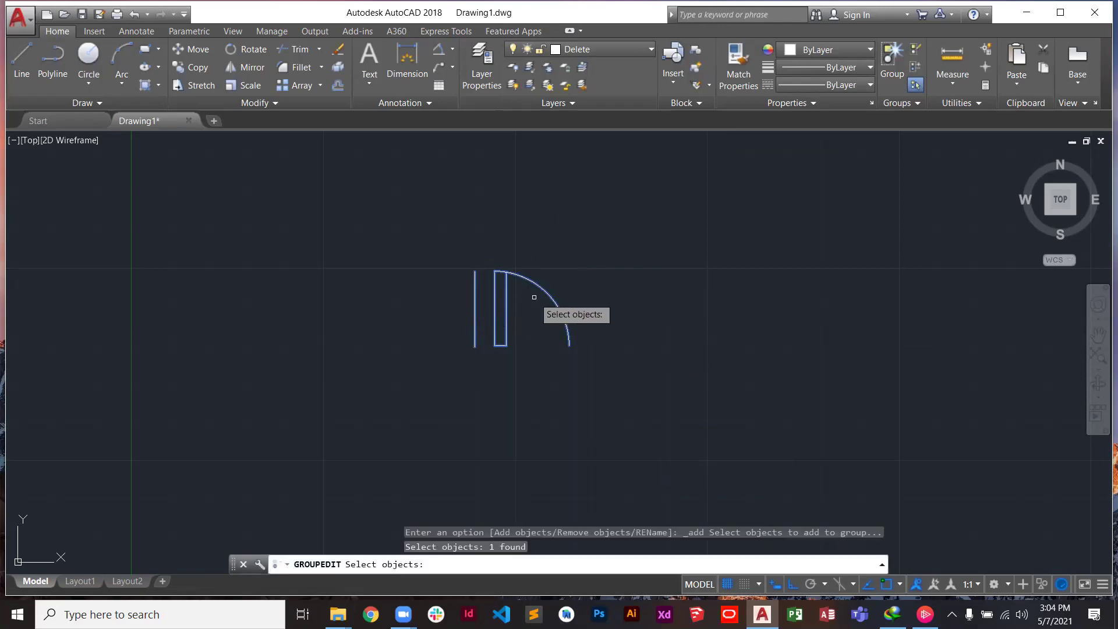
key(Return)
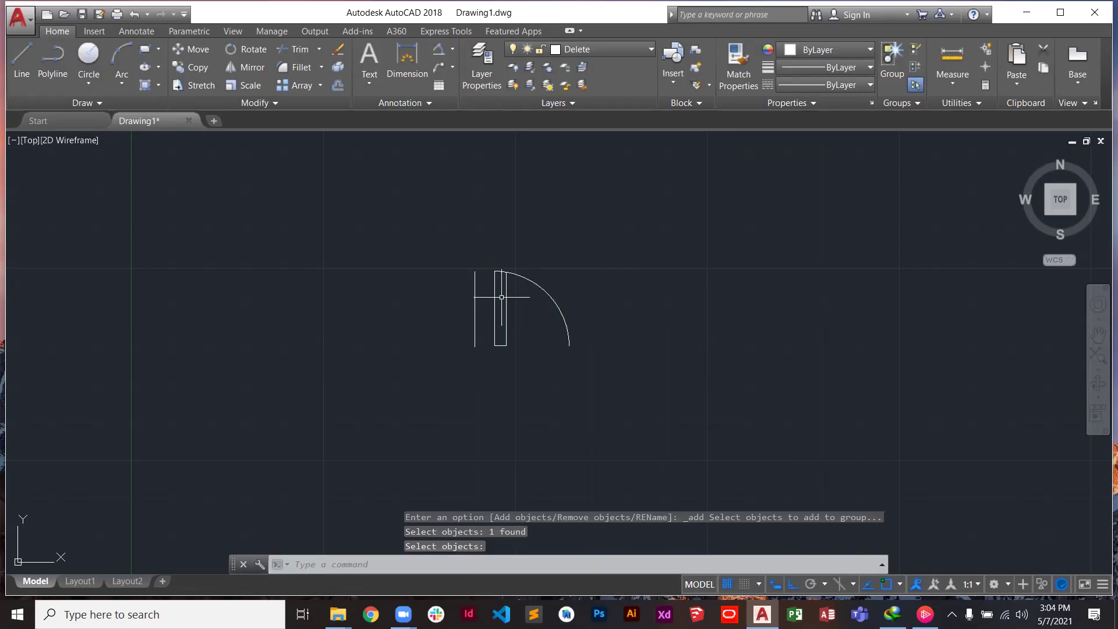
click(507, 299)
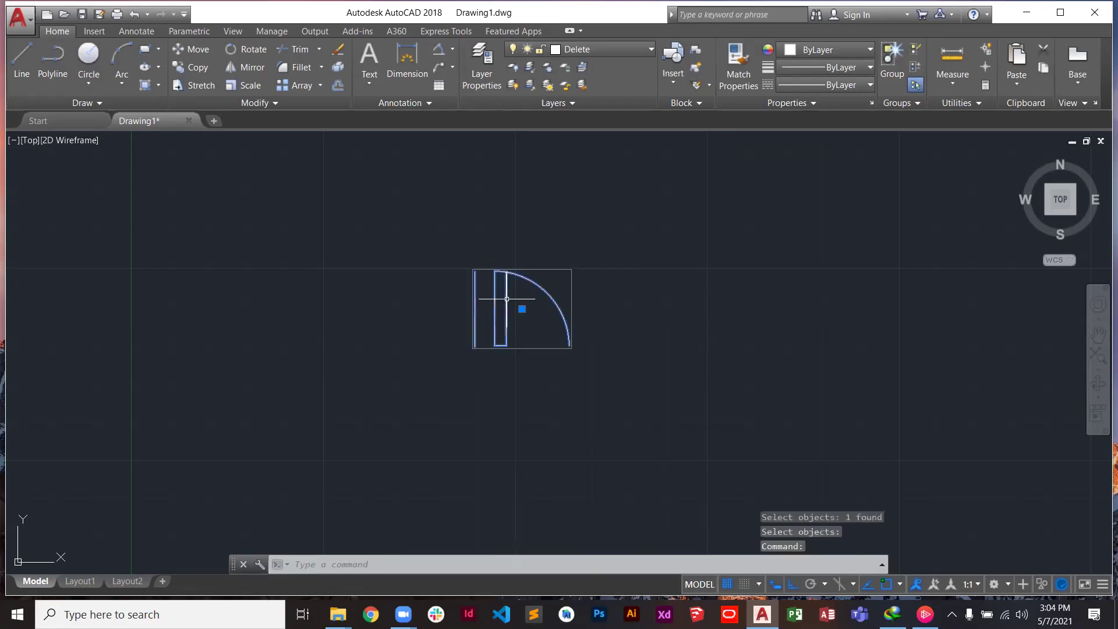
drag(507, 299, 594, 241)
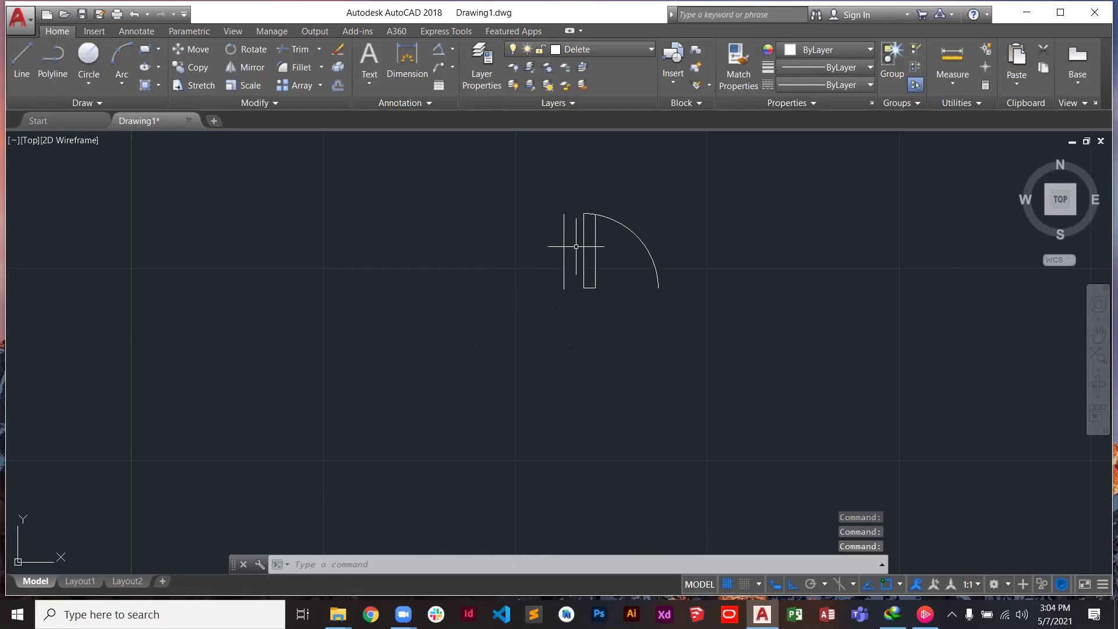
Ungroup the door and its added line, select the swing arc on its own to check it, and clear the selection
click(593, 240)
right_click(594, 239)
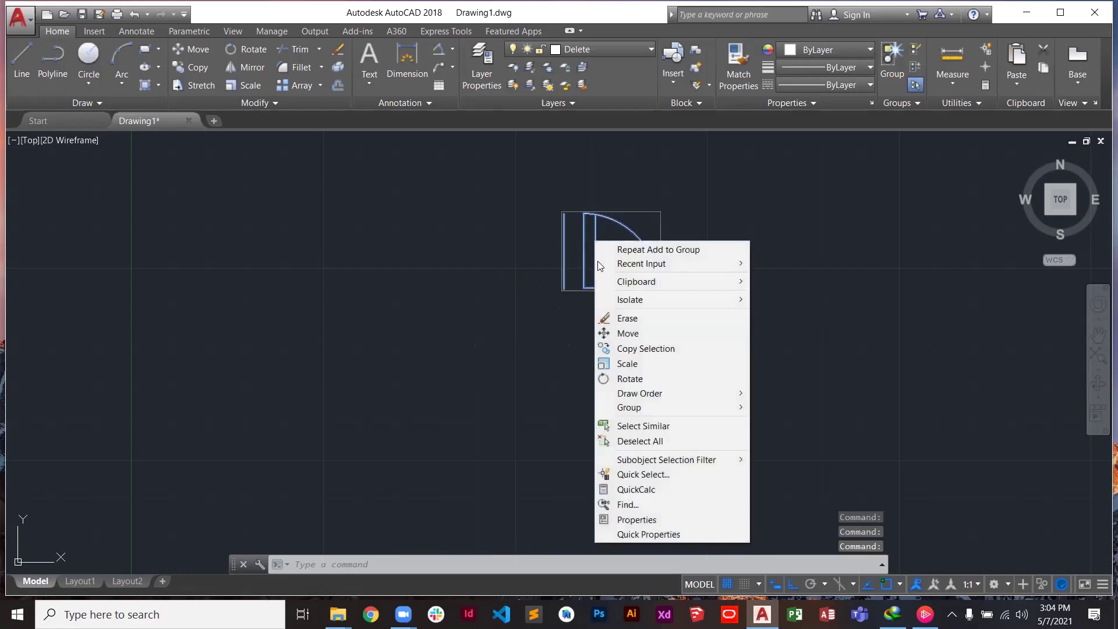
mouse_move(725, 412)
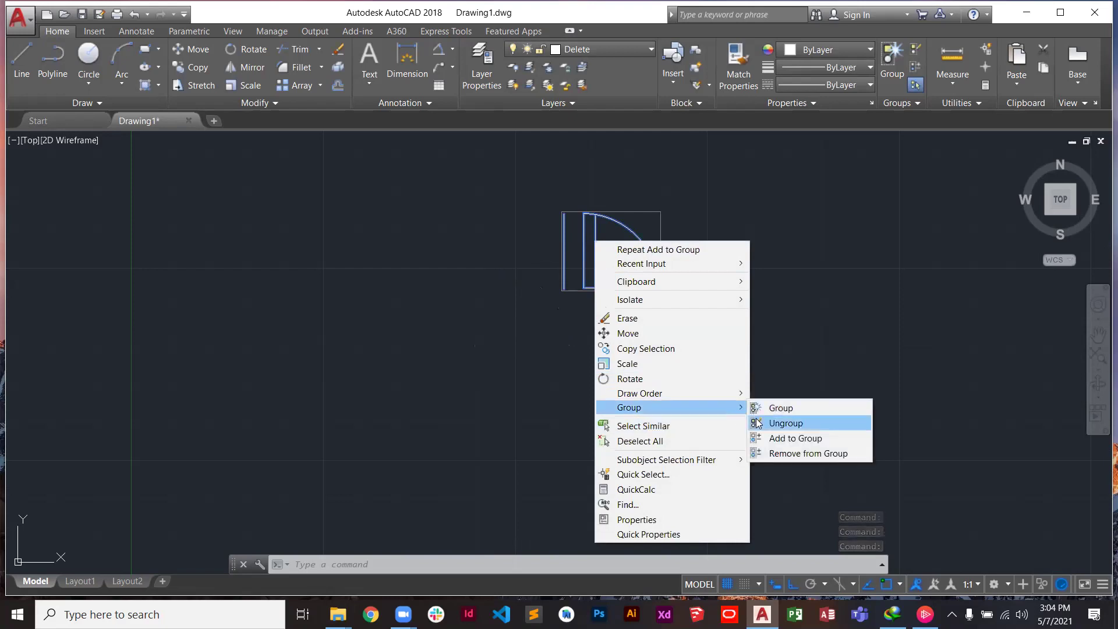
click(752, 423)
click(703, 387)
click(583, 213)
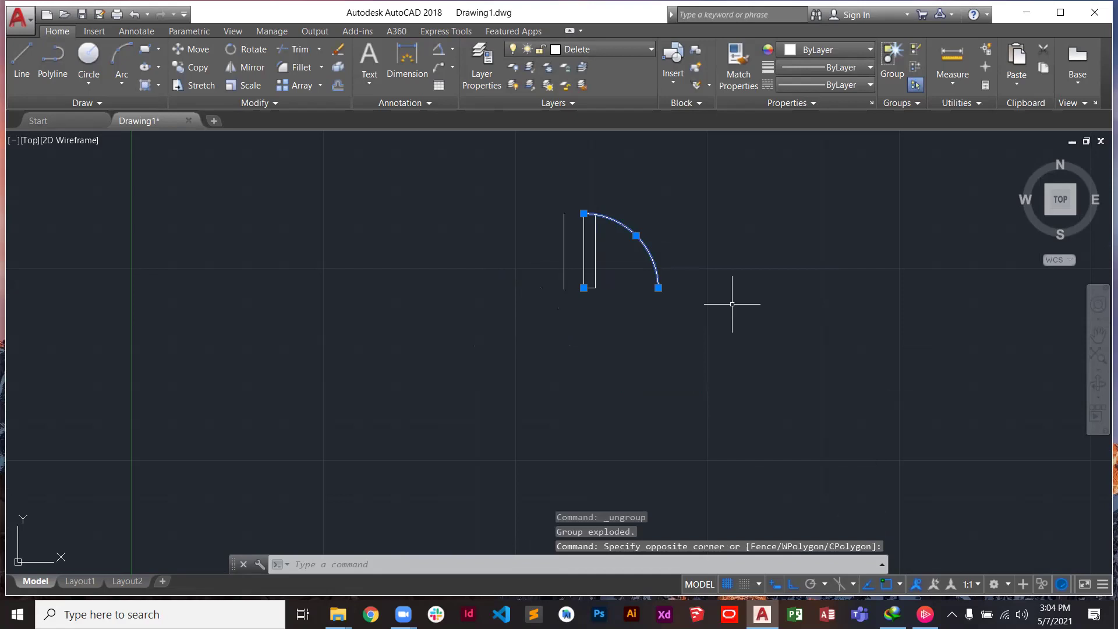
key(Escape)
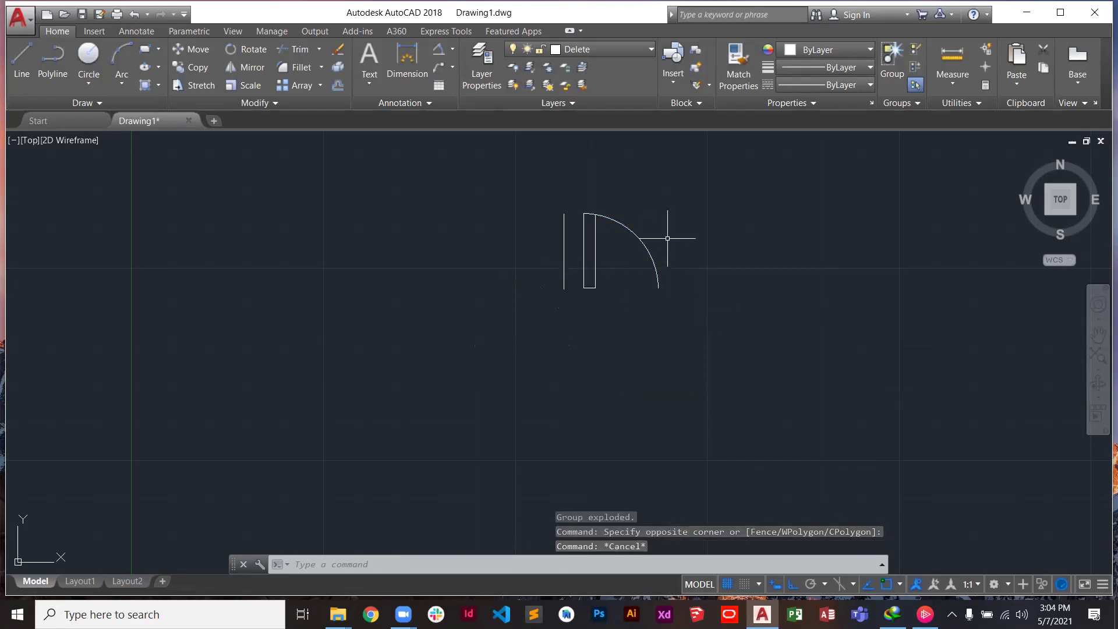
Select the door's lines, the added vertical line and the swing arc together, and show the additional group tools
click(698, 219)
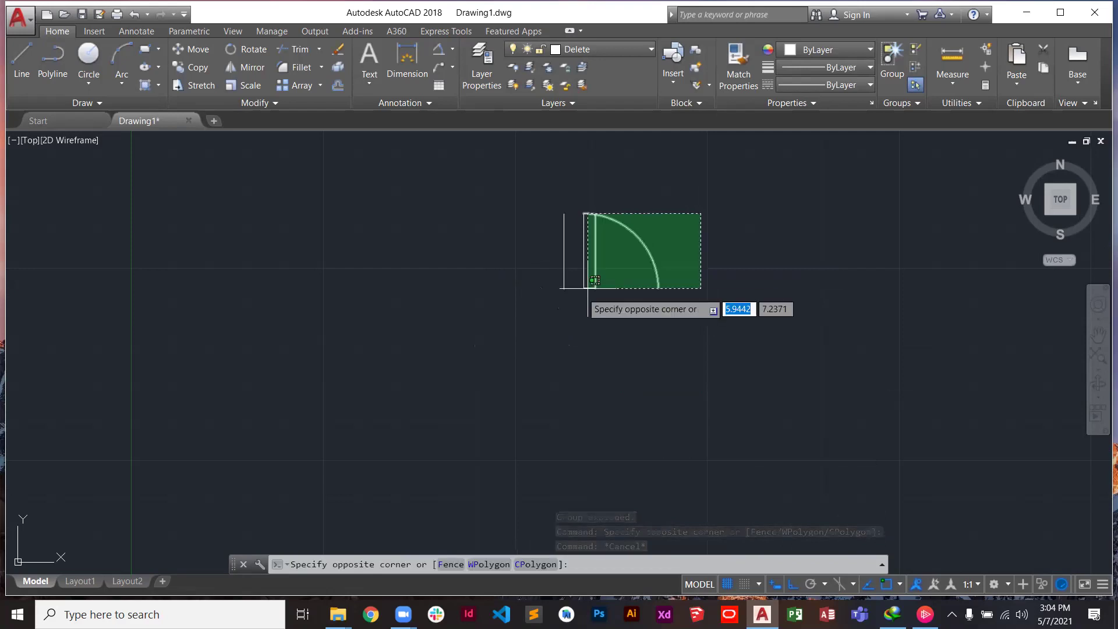
click(525, 309)
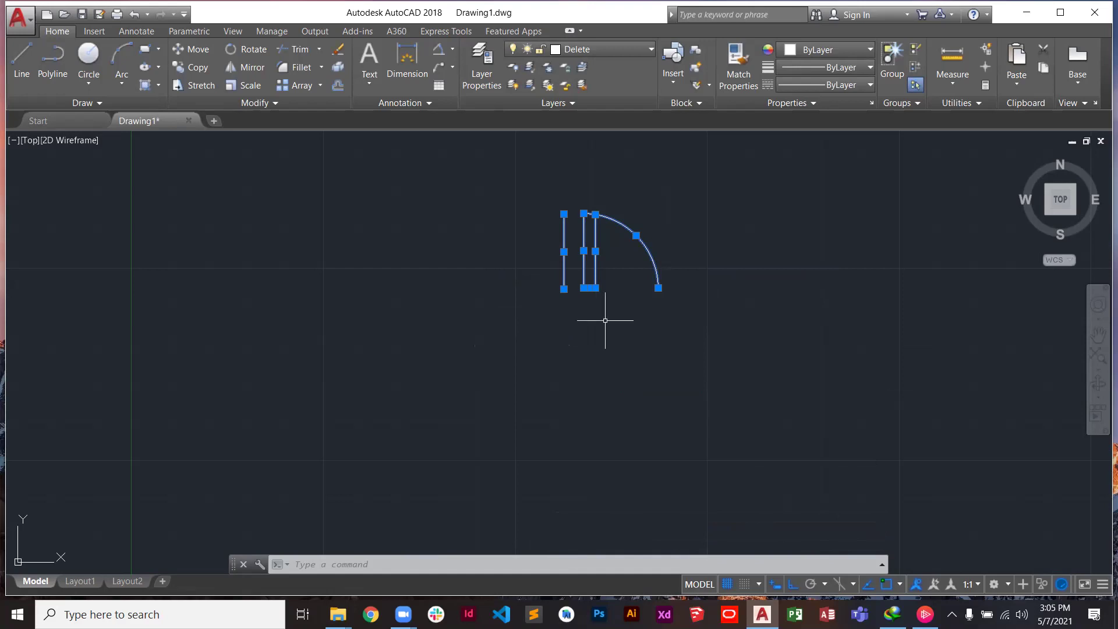
click(915, 104)
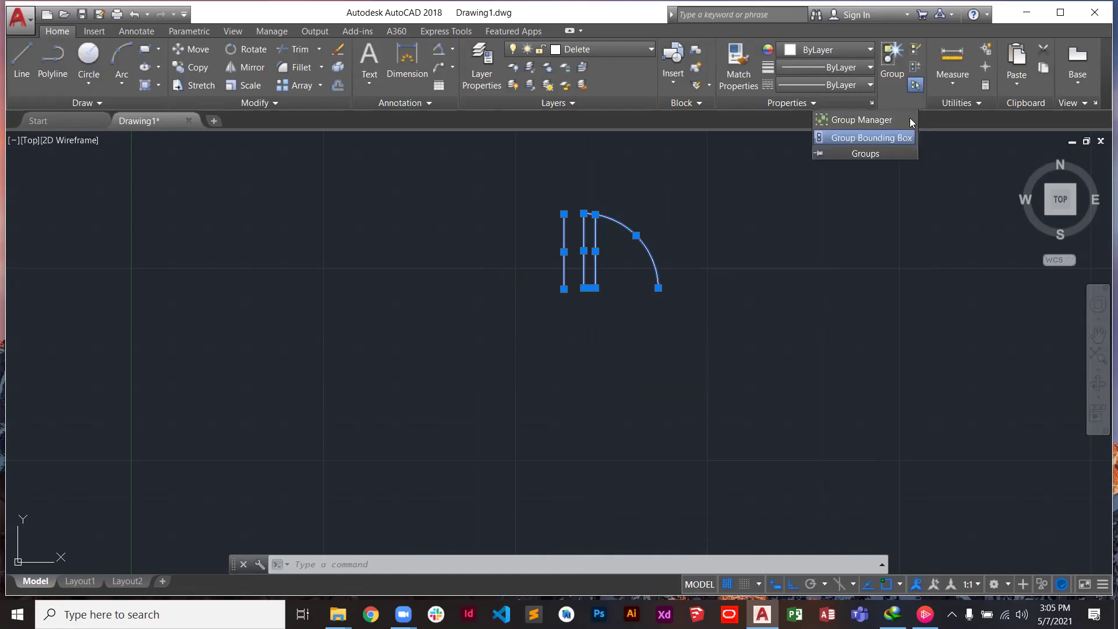